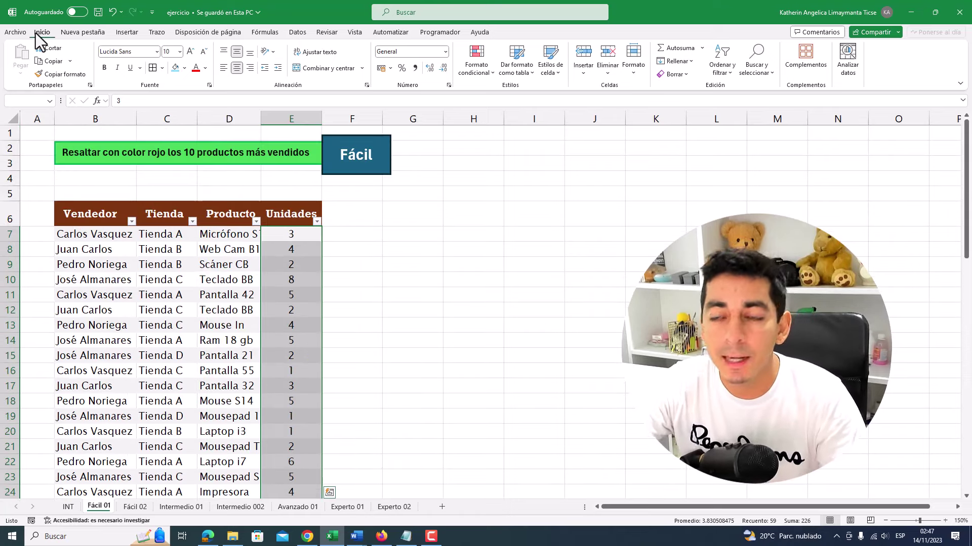
Step: Apply a top 10 conditional formatting rule with light red fill and dark red text to the selected Unidades values
key("super+plus")
key("super+Escape")
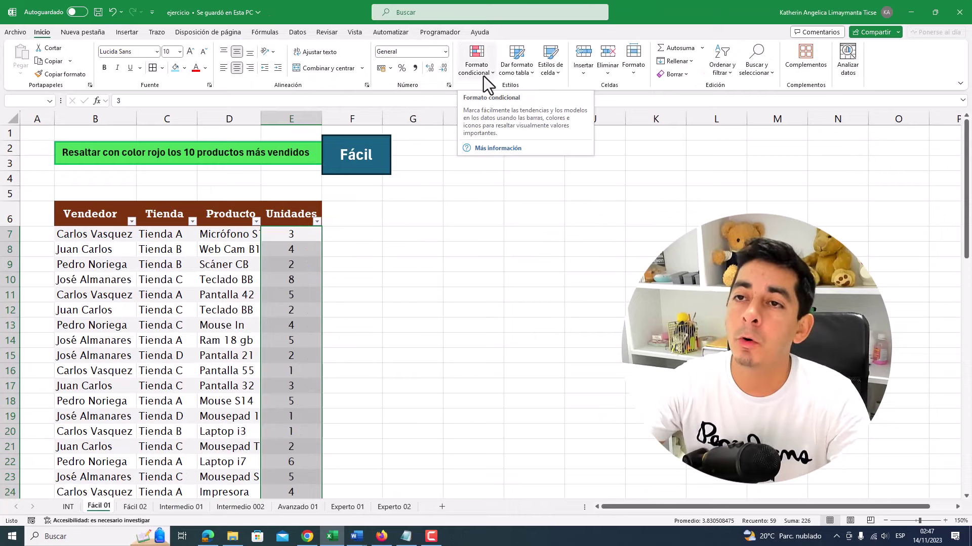
left_click(478, 74)
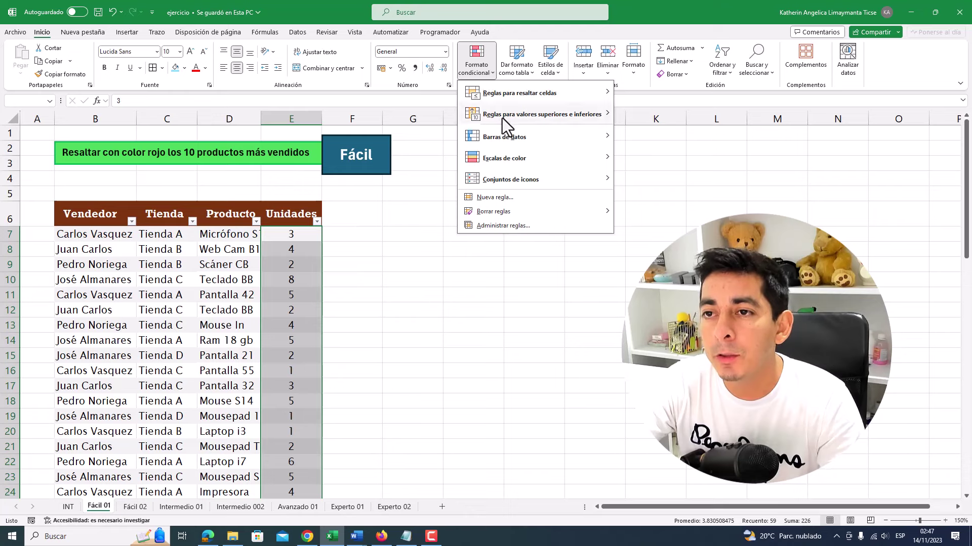
mouse_move(508, 115)
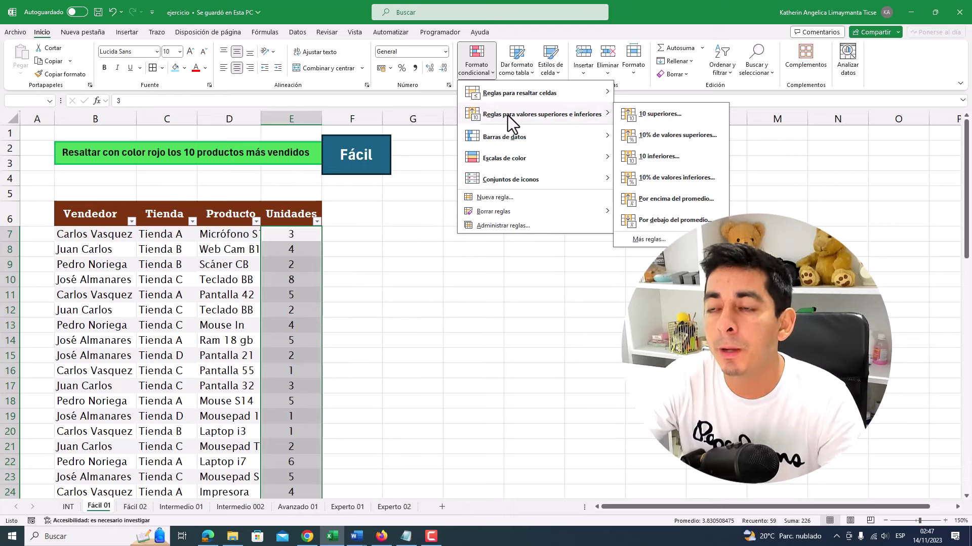
left_click(672, 117)
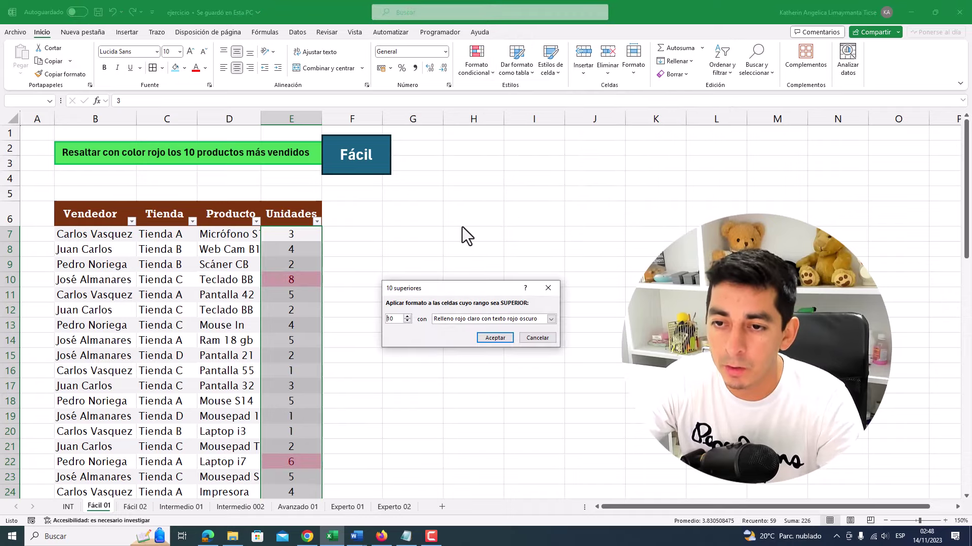
left_click_drag(456, 291, 426, 180)
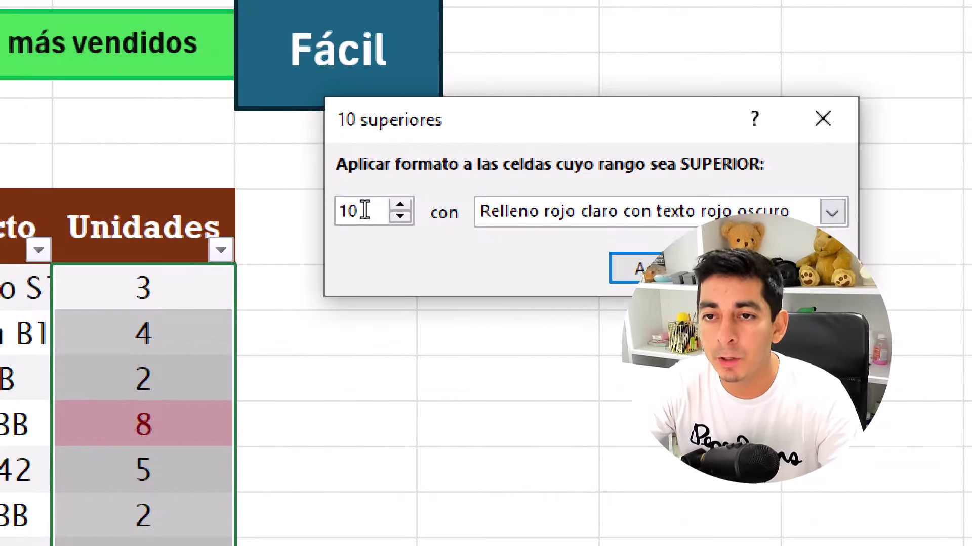
double_click(358, 208)
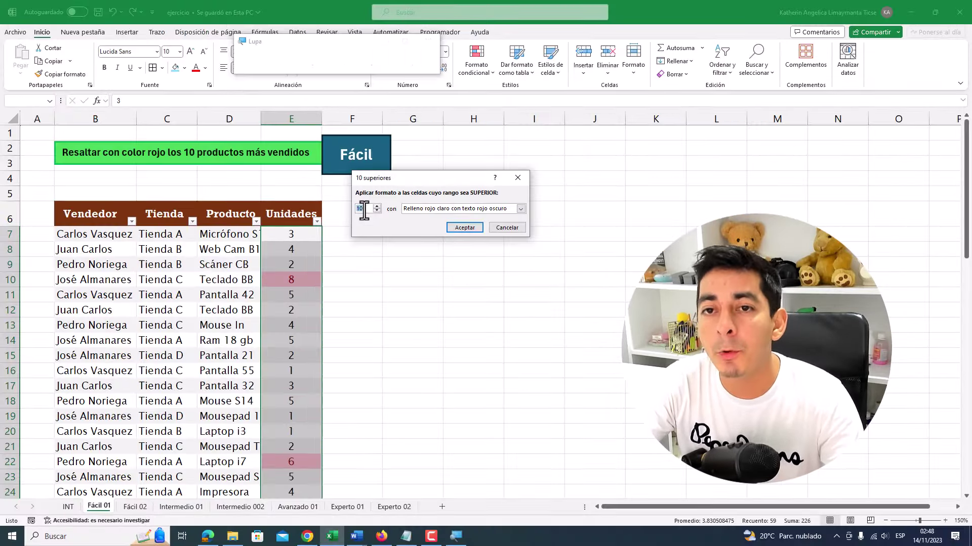
left_click(462, 227)
Step: Examine the highlighted Unidades cells down the whole table to check which sales the top 10 rule marks
left_click(228, 315)
left_click(294, 279)
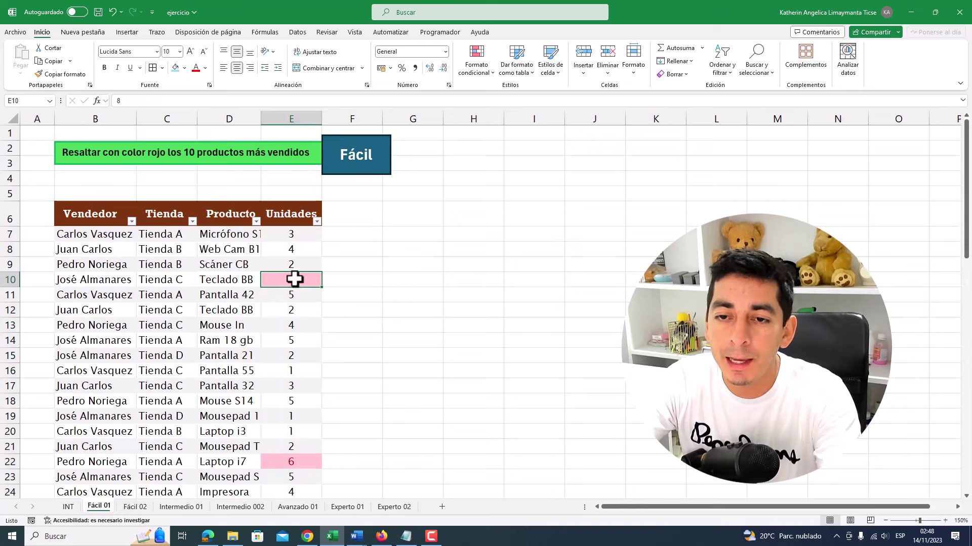
scroll(295, 299, "down", 3)
left_click(302, 327)
left_click(300, 371)
scroll(300, 370, "down", 4)
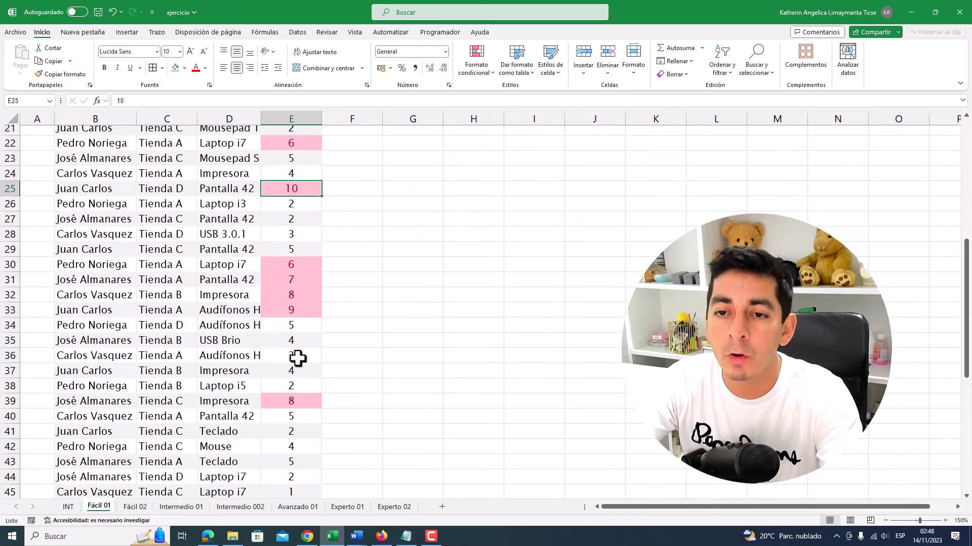
left_click(290, 264)
left_click(293, 280)
left_click(297, 299)
left_click(297, 311)
scroll(296, 311, "down", 3)
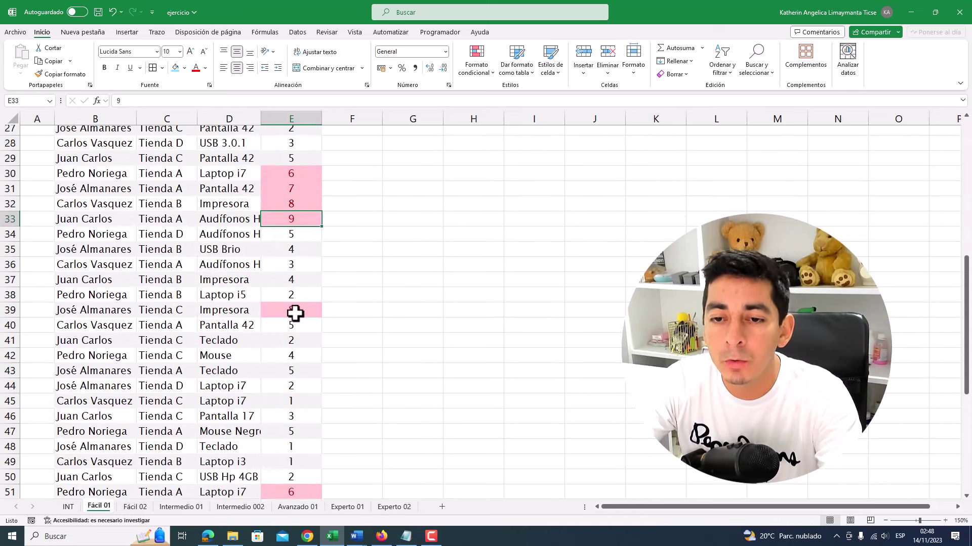
left_click(295, 267)
left_click(299, 445)
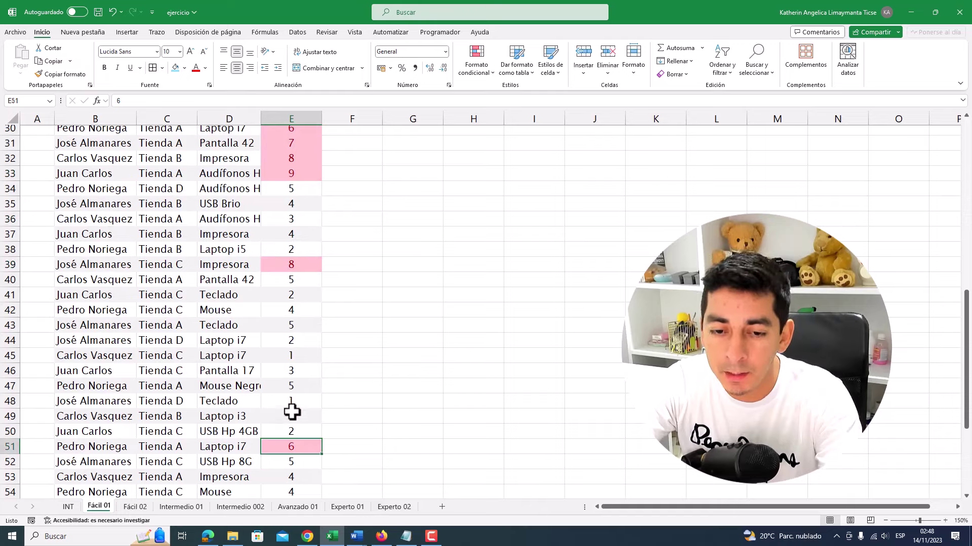
scroll(293, 413, "down", 1)
Step: Open the Fácil 02 sheet and read the task statement above its table
left_click(138, 507)
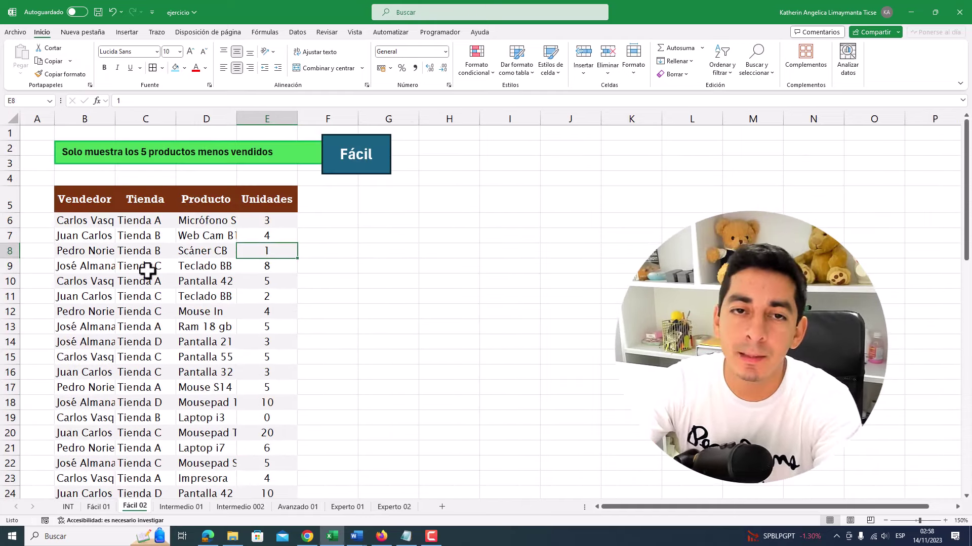
left_click(80, 155)
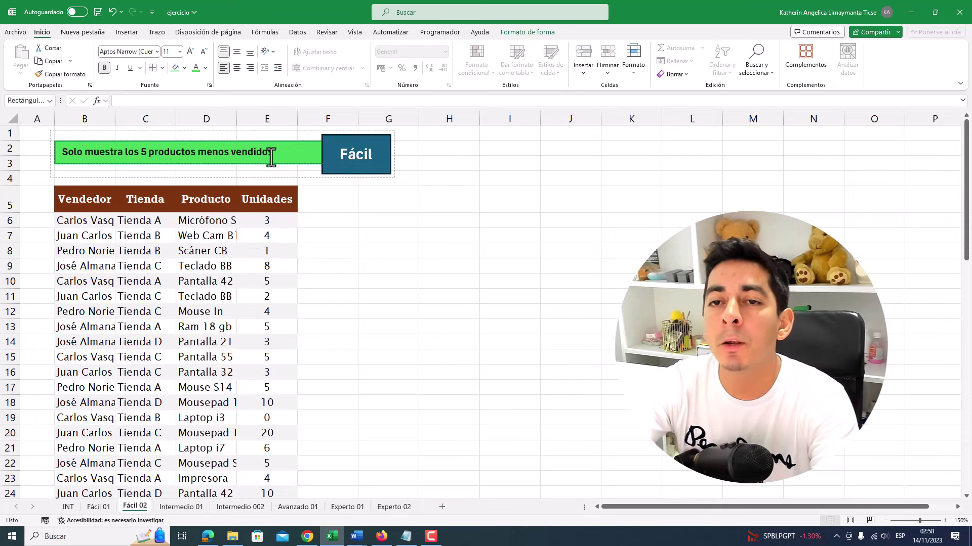
left_click_drag(271, 154, 58, 155)
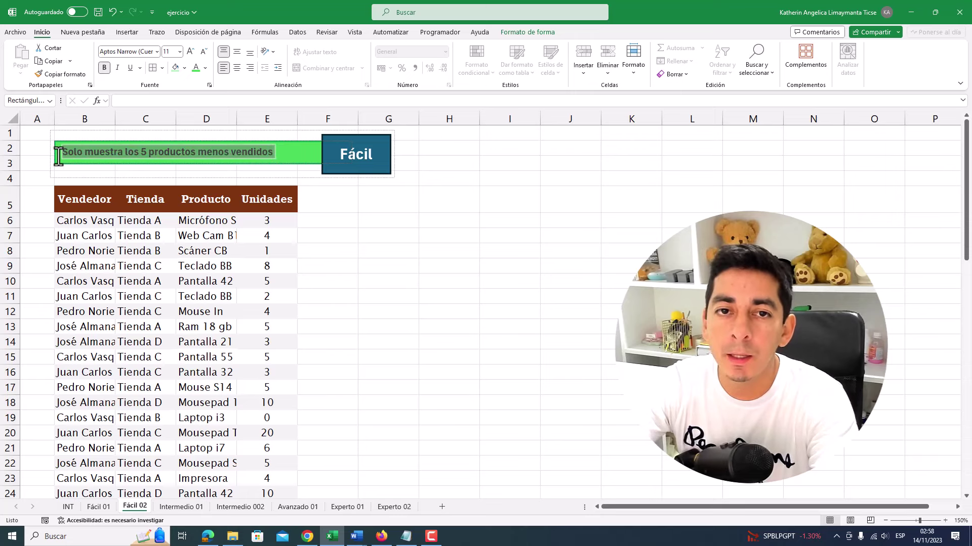
left_click(191, 154)
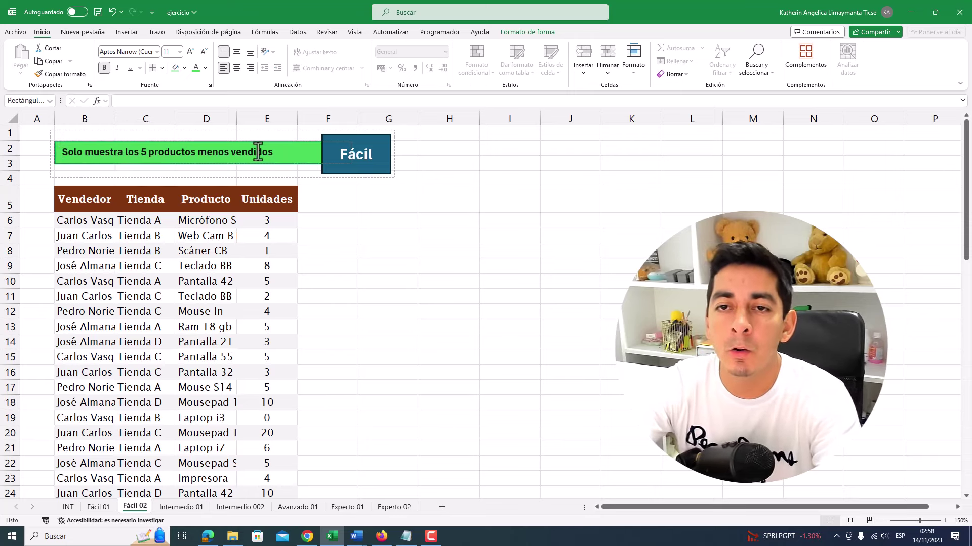
left_click(217, 234)
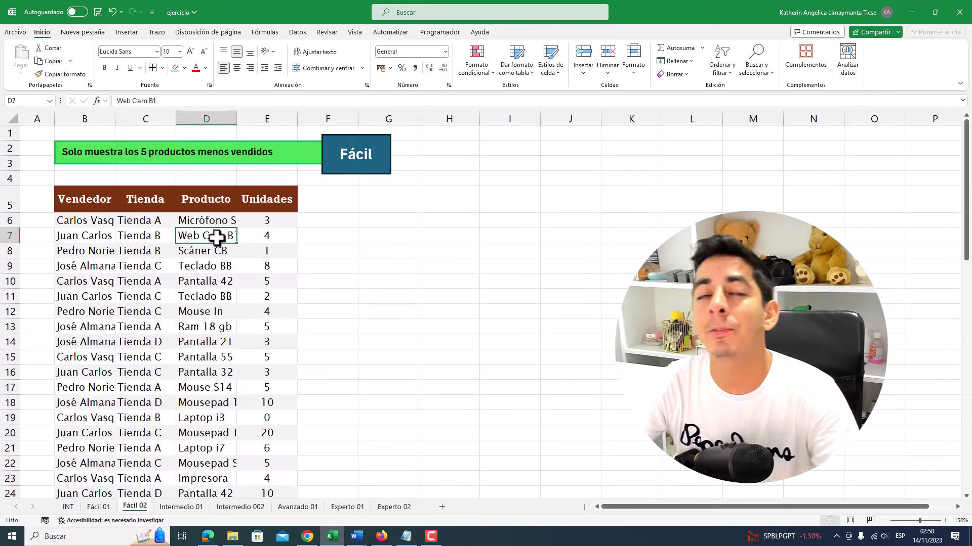
Step: Examine the header cells Vendedor, Tienda, Producto and Unidades of the sales table
left_click(264, 205)
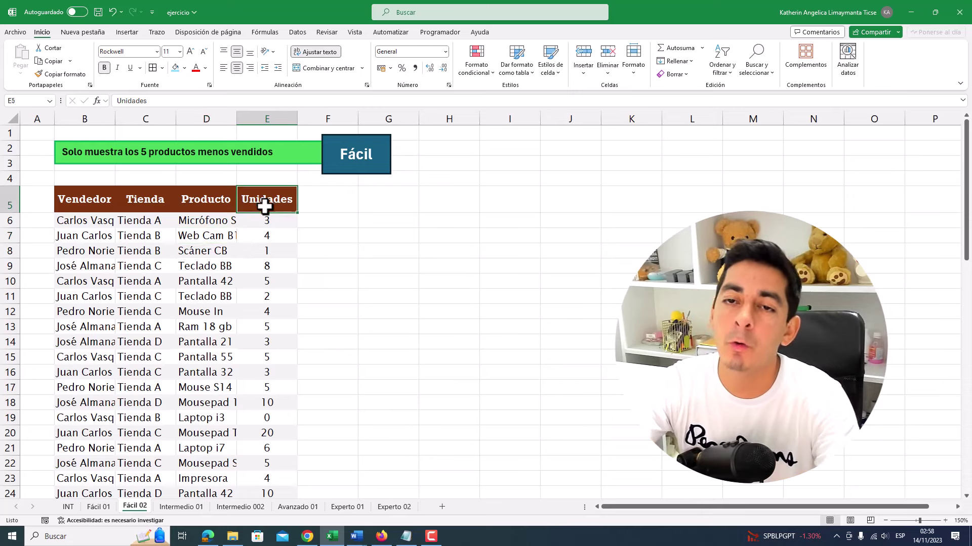
left_click(198, 232)
left_click(105, 202)
left_click(145, 201)
left_click(203, 202)
left_click(271, 201)
left_click(217, 200)
left_click(160, 202)
left_click(94, 202)
left_click(161, 197)
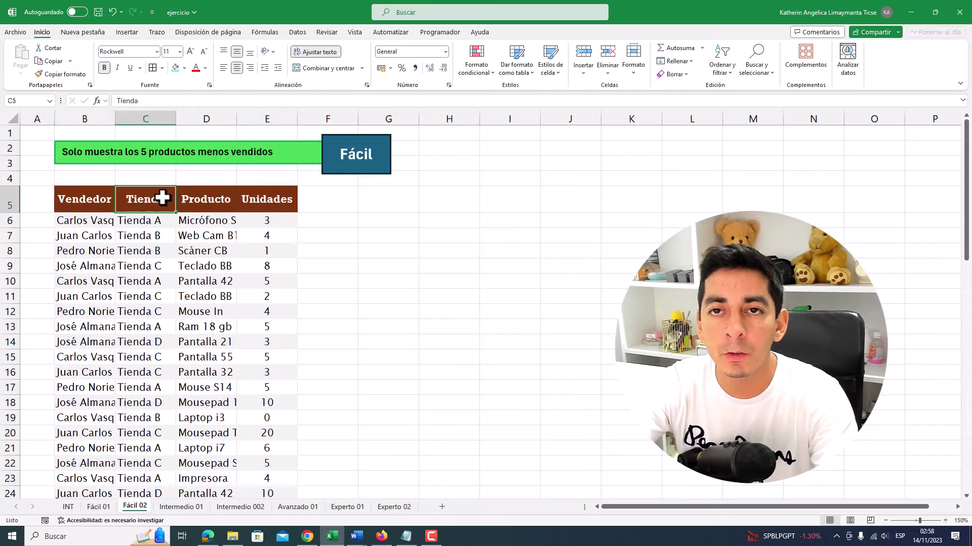
Step: Turn on the filter for the header row of the Fácil 02 sales table
key("super+plus")
left_click(294, 30)
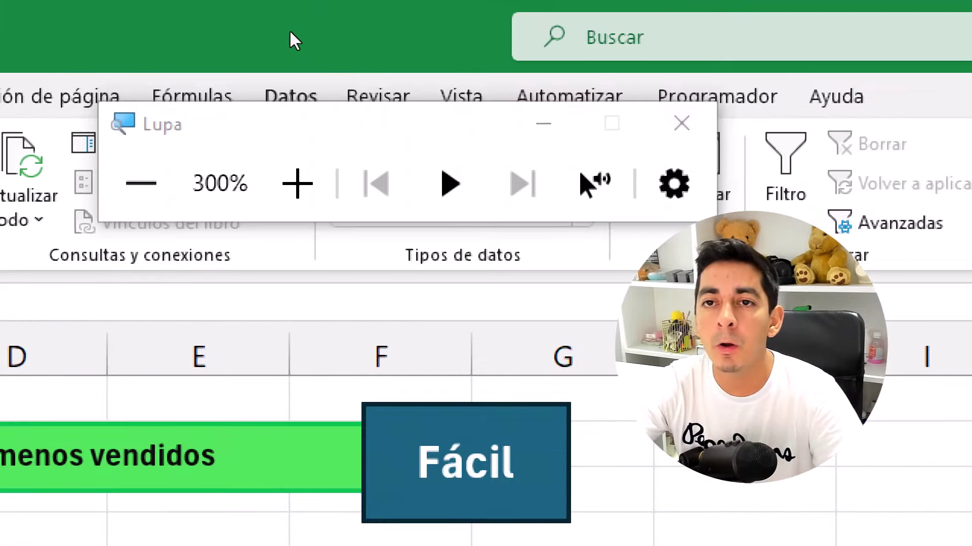
key("super+Escape")
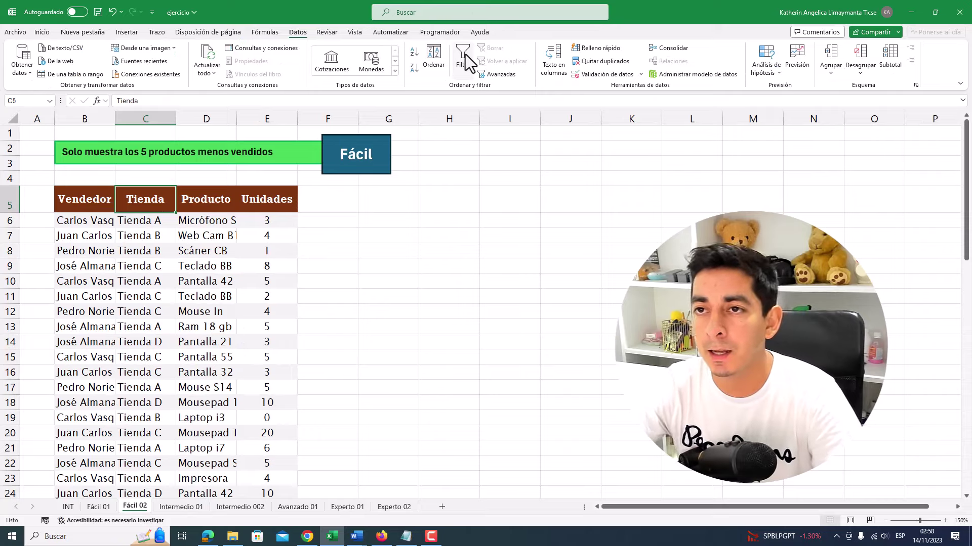
key("super+plus")
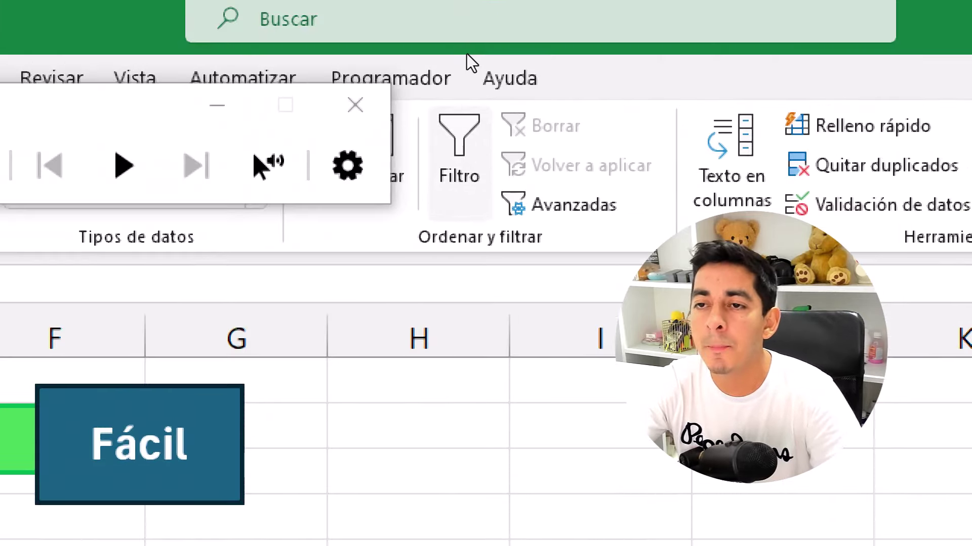
key("super+Escape")
left_click(463, 55)
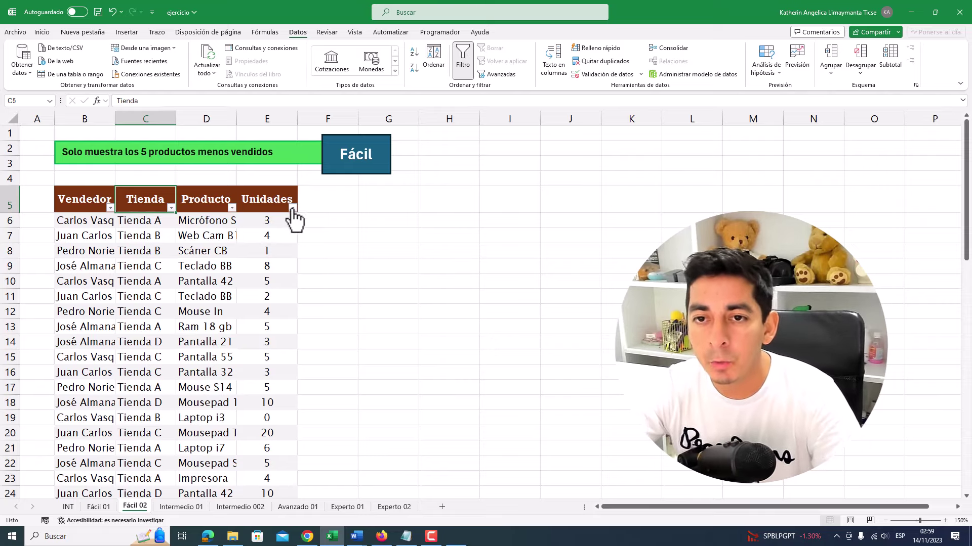
Step: Filter the Unidades column with the Top 10 number filter to show the lowest (inferiores) 5 elements
key("super+plus")
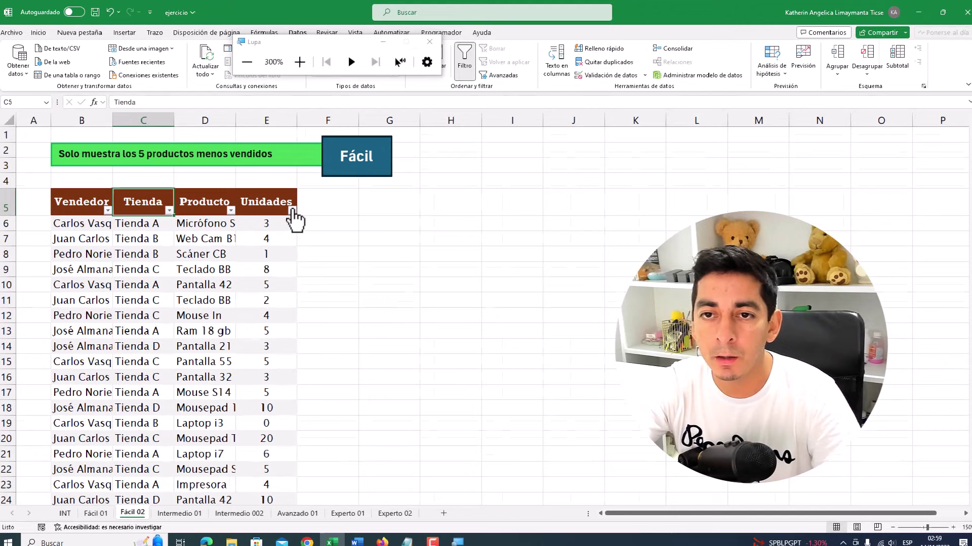
left_click(295, 211)
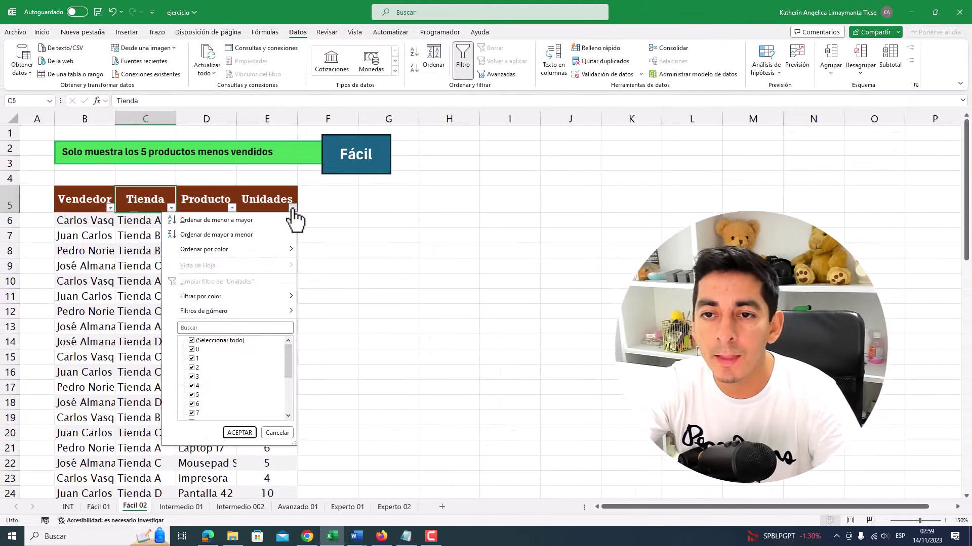
mouse_move(212, 309)
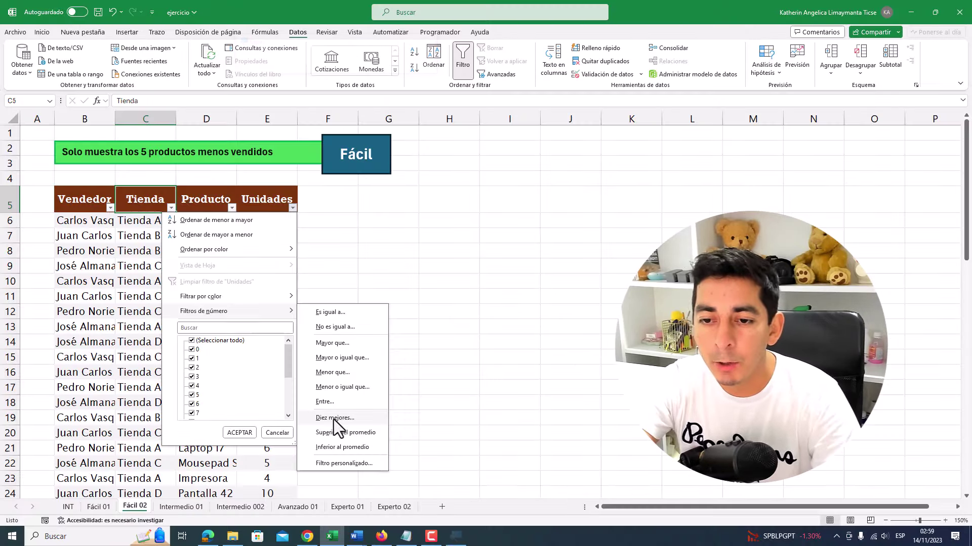
left_click(334, 419)
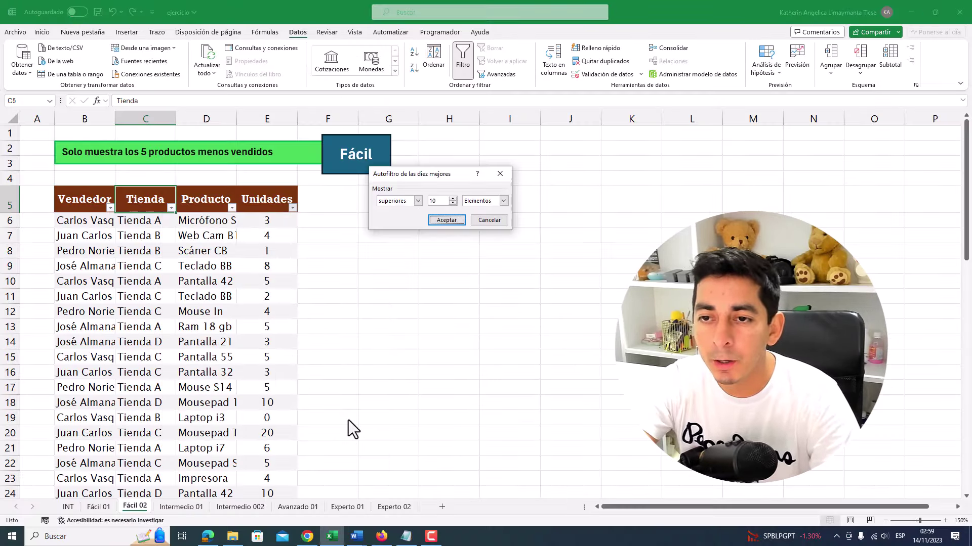
left_click(418, 200)
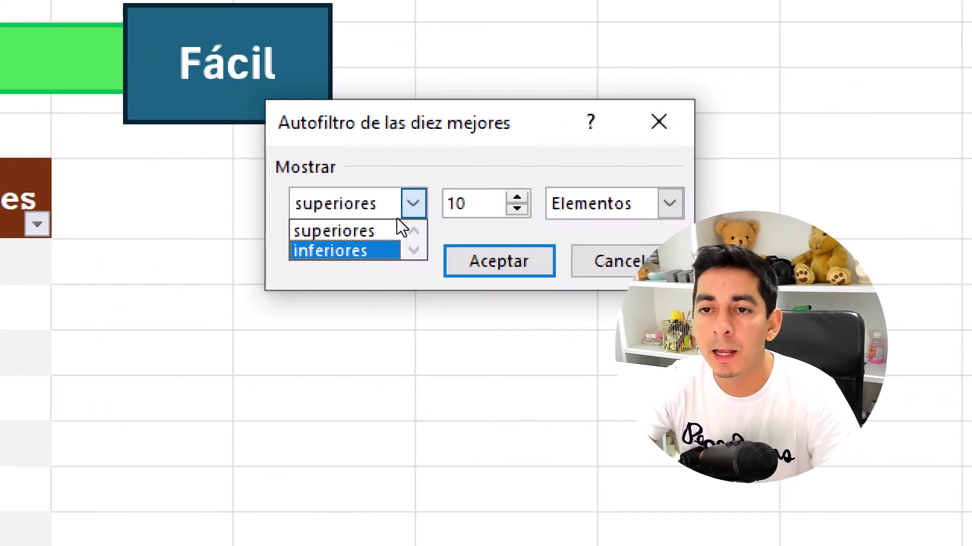
left_click(386, 250)
left_click(439, 203)
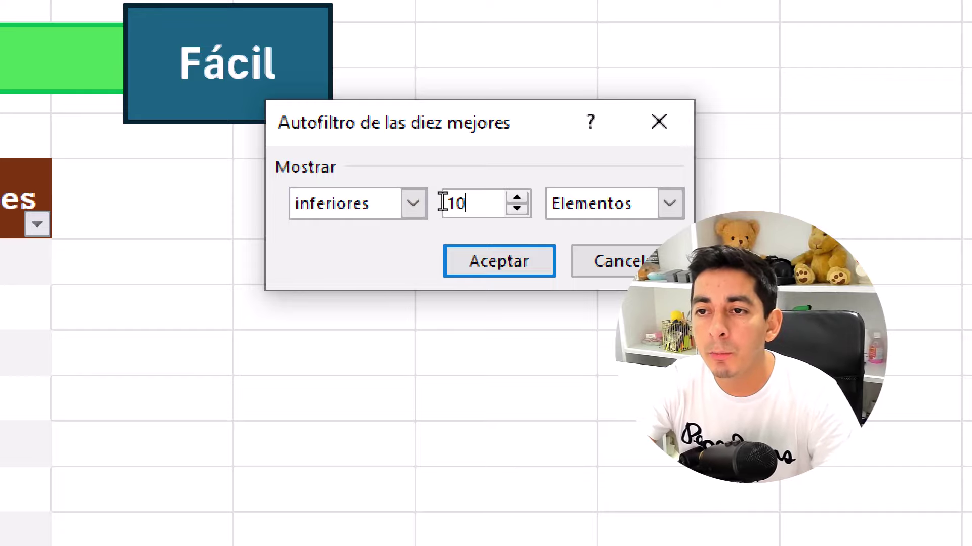
double_click(432, 203)
type("5")
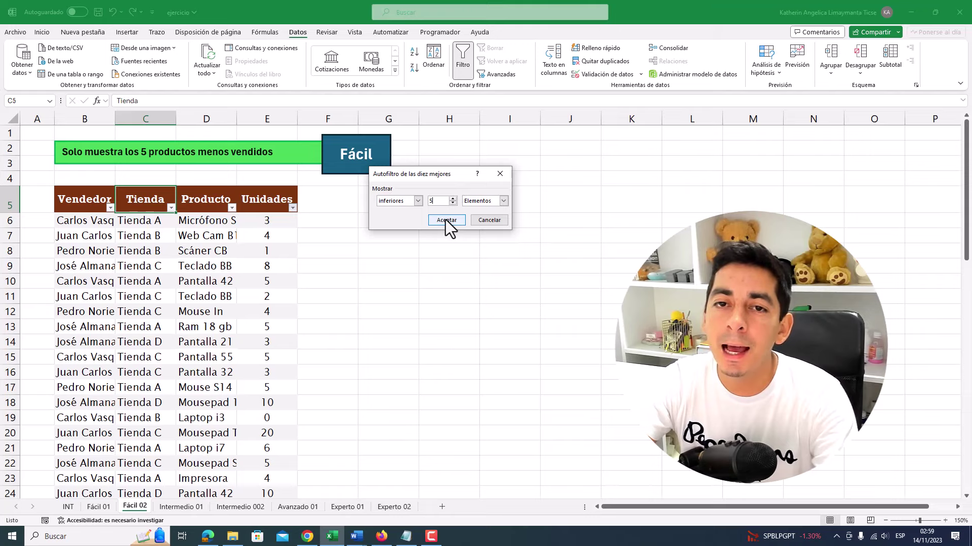
left_click(445, 220)
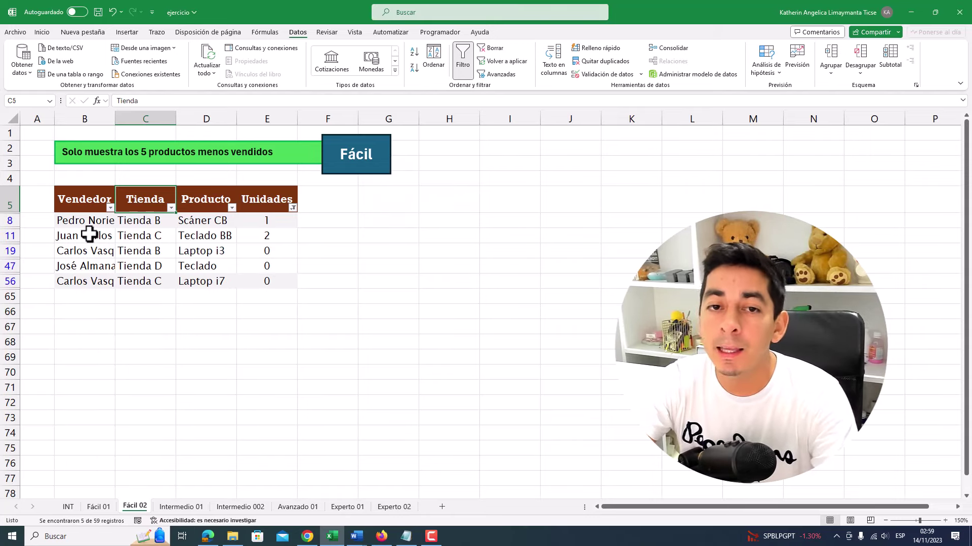
Step: Review each remaining row of the filtered table, checking its product and units sold
left_click_drag(260, 221, 81, 225)
left_click_drag(268, 234, 108, 238)
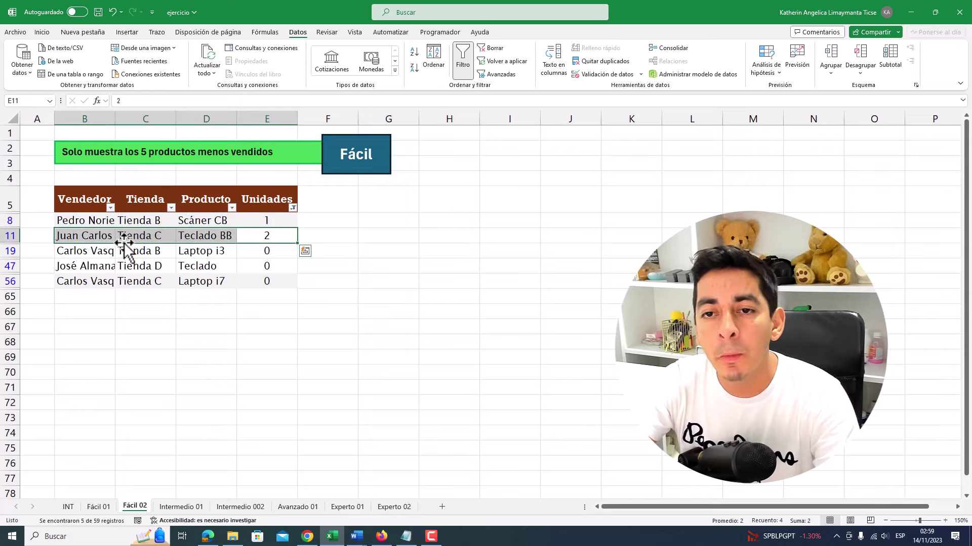
left_click_drag(272, 249, 113, 250)
left_click_drag(269, 262, 78, 263)
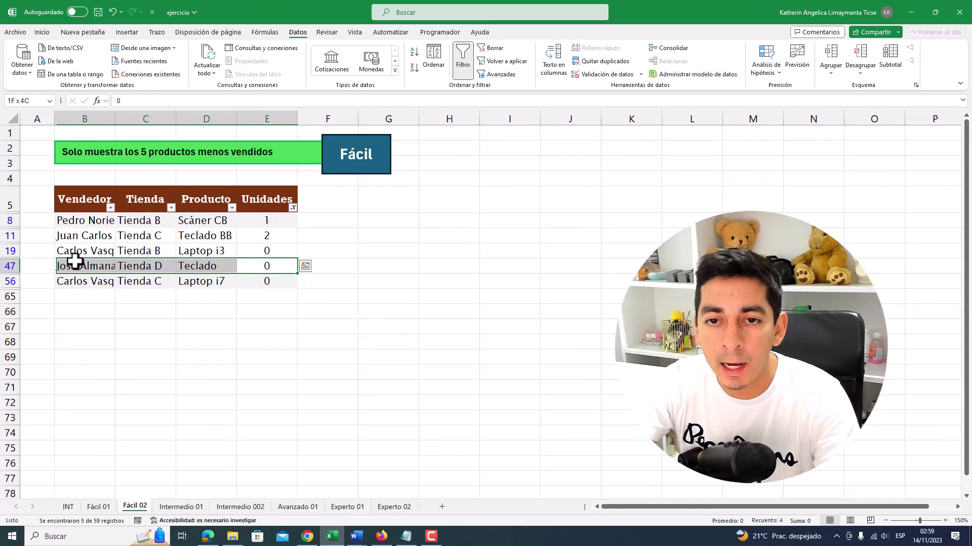
left_click_drag(268, 279, 59, 282)
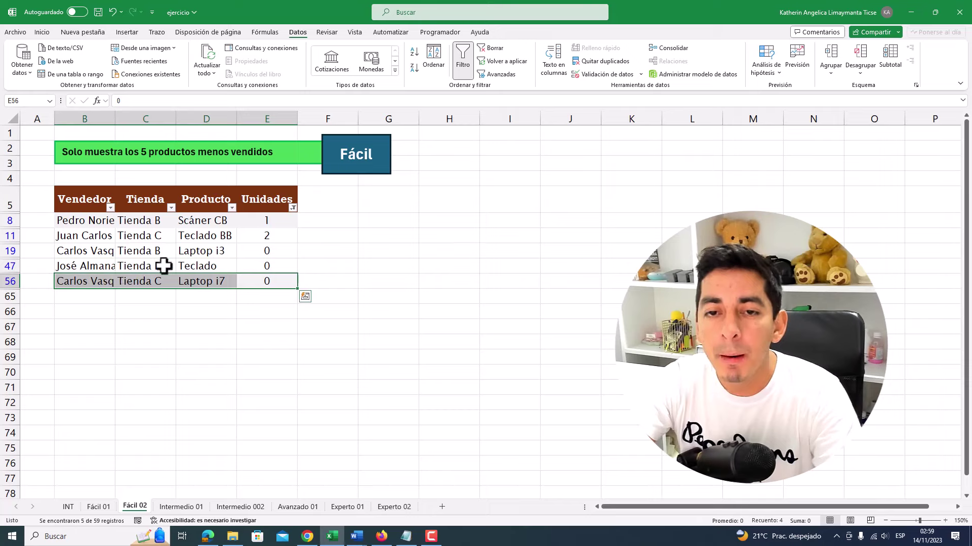
left_click(183, 221)
Step: Open the Intermedio 01 sheet and read the task instruction on the two requirements and the decision text
left_click(181, 506)
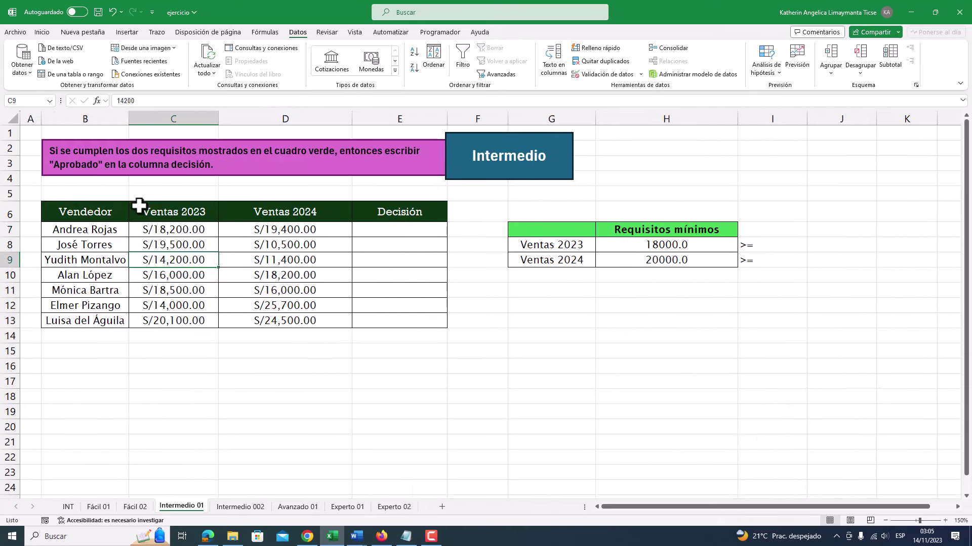
left_click(57, 155)
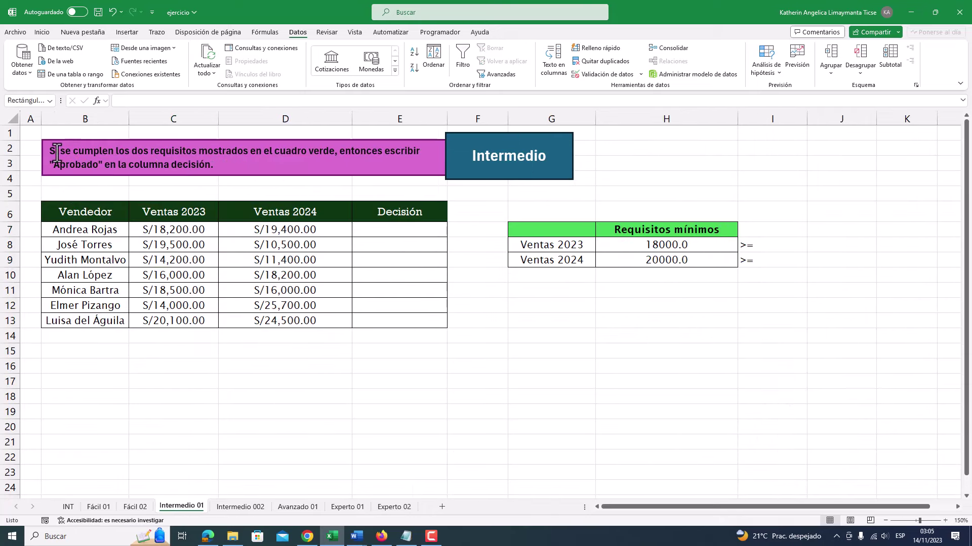
left_click_drag(50, 151, 334, 152)
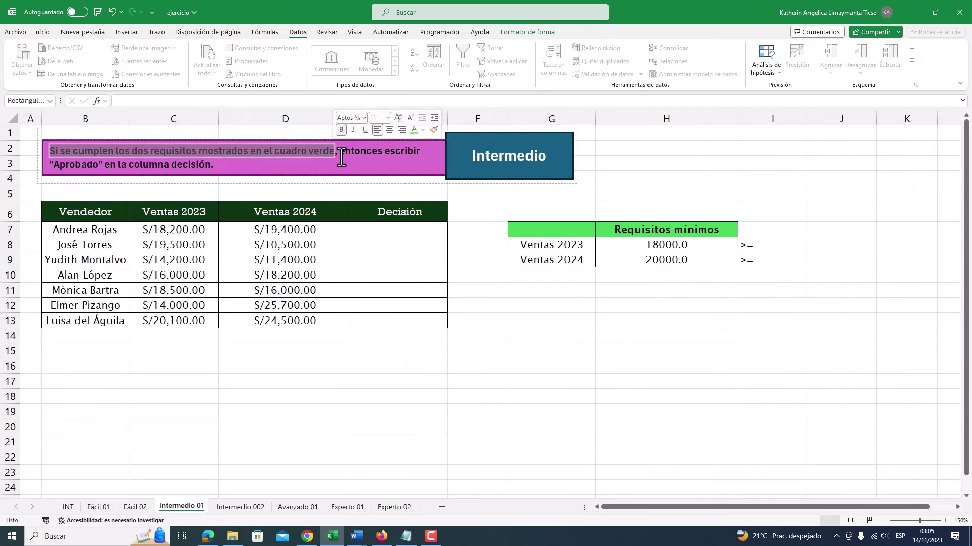
left_click_drag(560, 235, 678, 262)
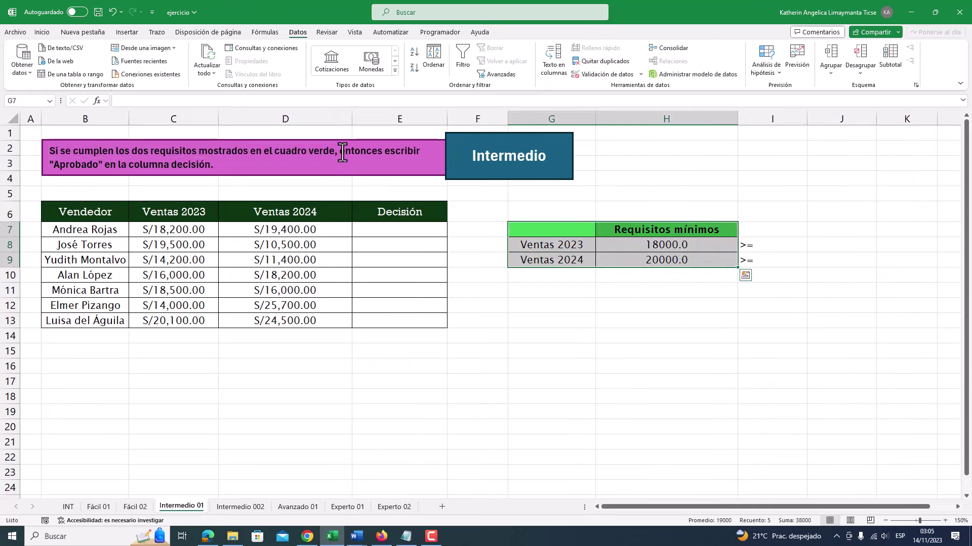
left_click_drag(340, 152, 422, 152)
left_click_drag(49, 167, 103, 167)
left_click(181, 168)
left_click_drag(217, 165, 98, 167)
Step: Examine the Decisión column and the green Requisitos mínimos table that the approval task refers to
left_click_drag(384, 211, 386, 319)
left_click(390, 121)
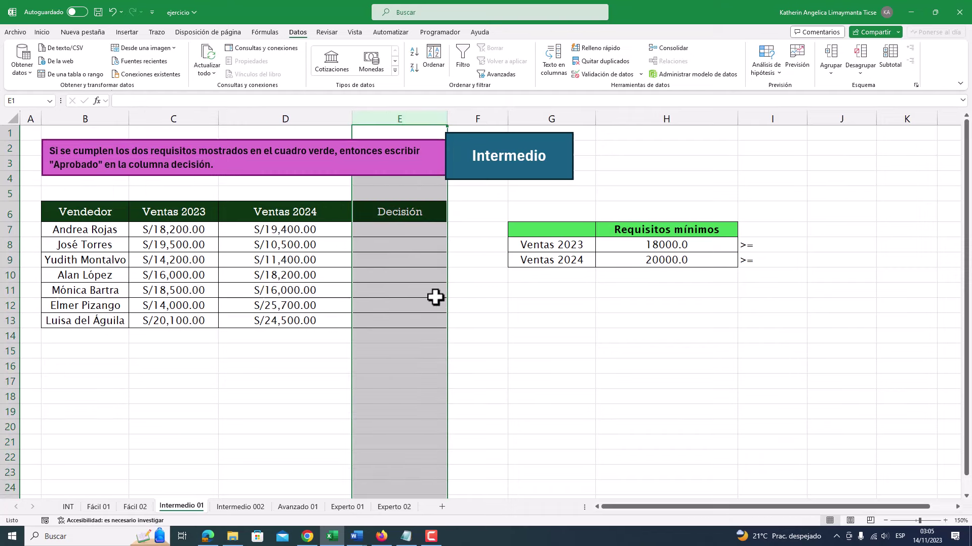
left_click(386, 262)
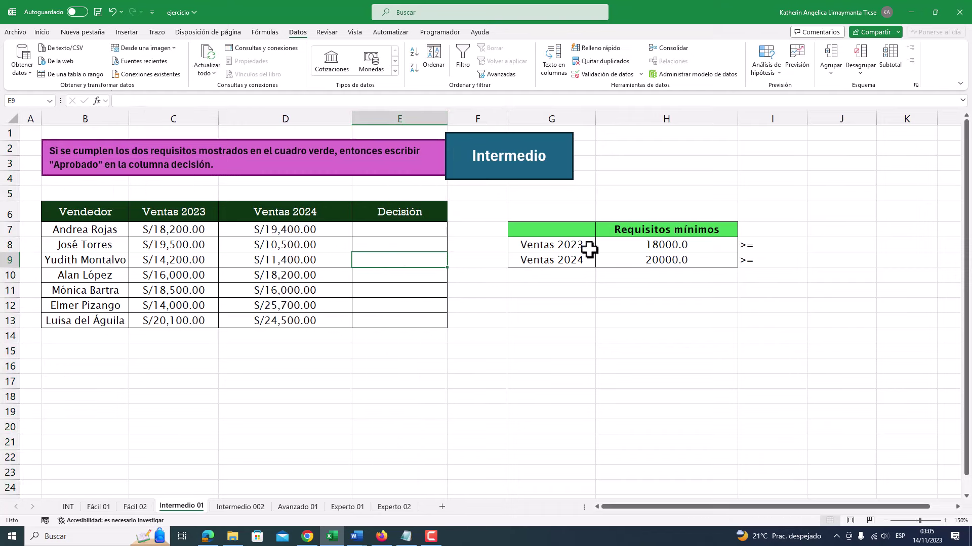
left_click(544, 243)
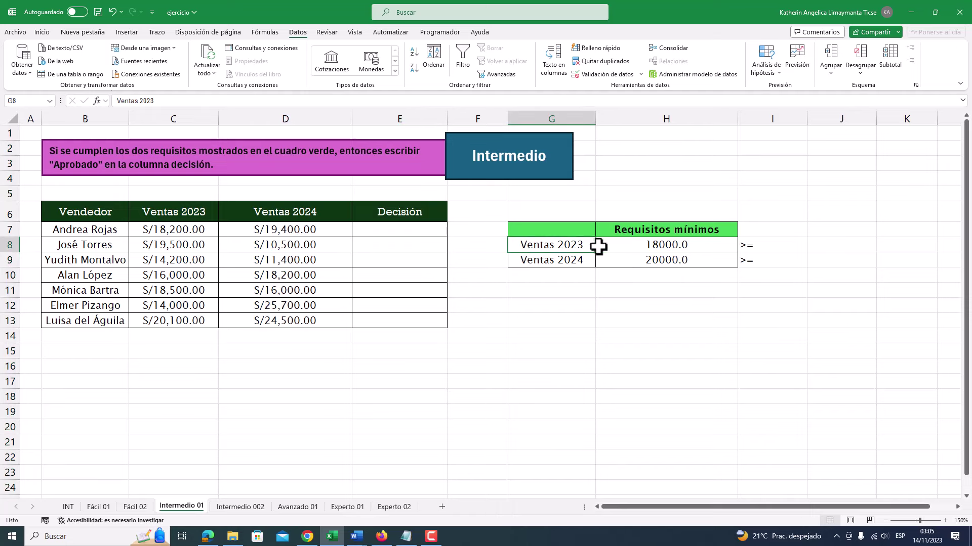
left_click_drag(549, 228, 635, 258)
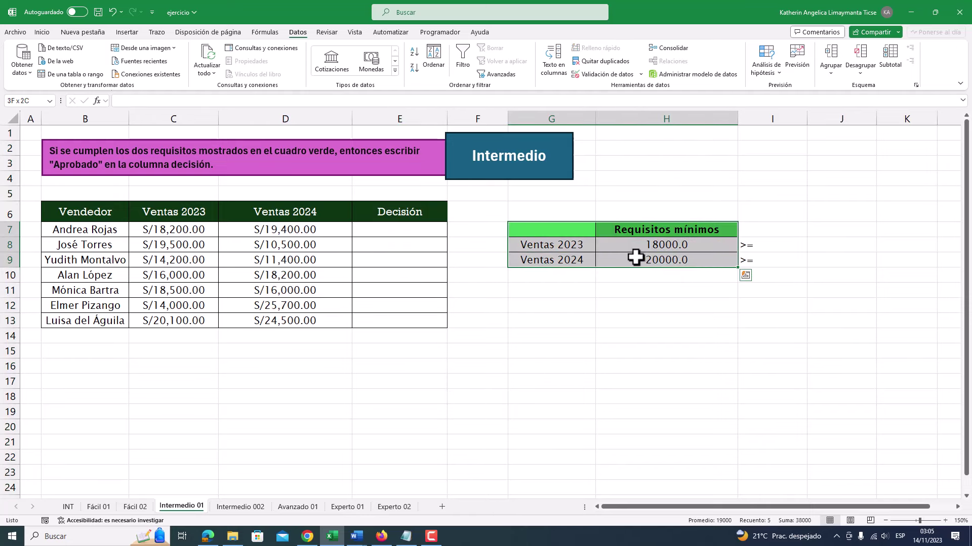
left_click(572, 246)
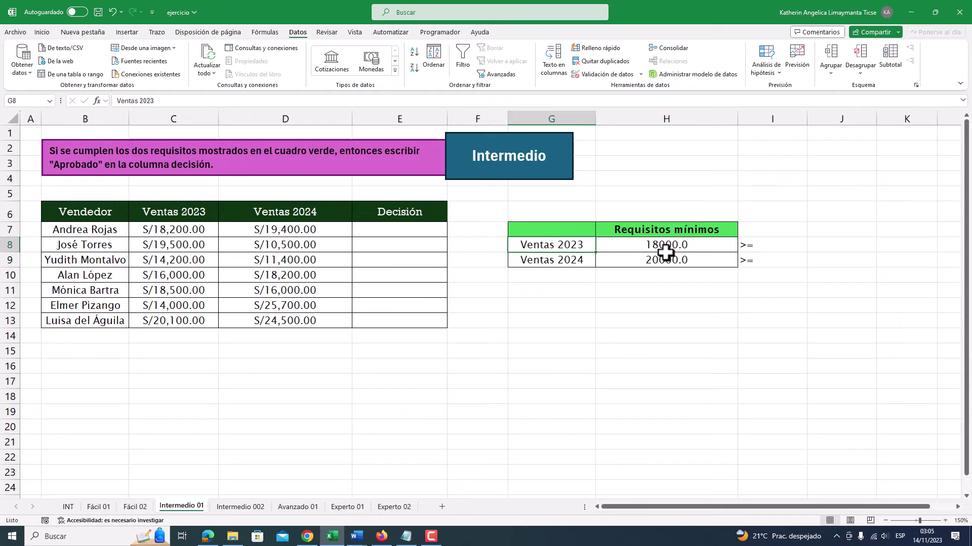
left_click(99, 165)
left_click_drag(98, 165, 53, 165)
left_click(391, 117)
left_click_drag(393, 237, 396, 317)
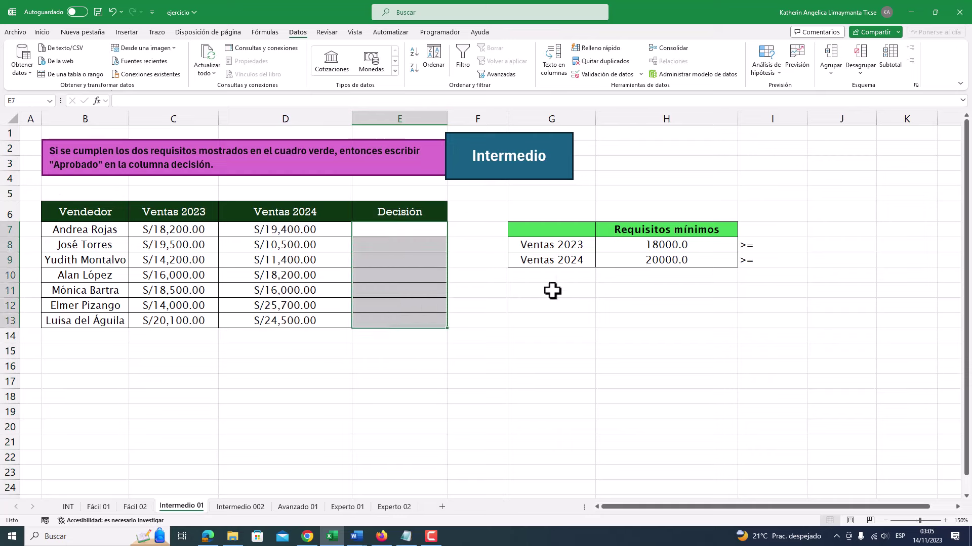
Step: Check the minimum requirements for Ventas 2023 and Ventas 2024 against the sales table and the required decision text
left_click(710, 242)
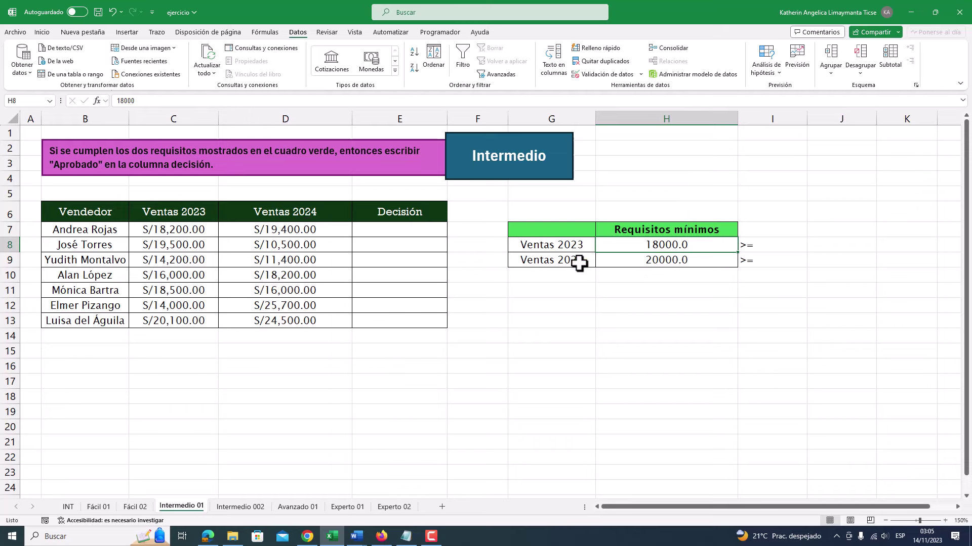
left_click_drag(276, 233, 292, 326)
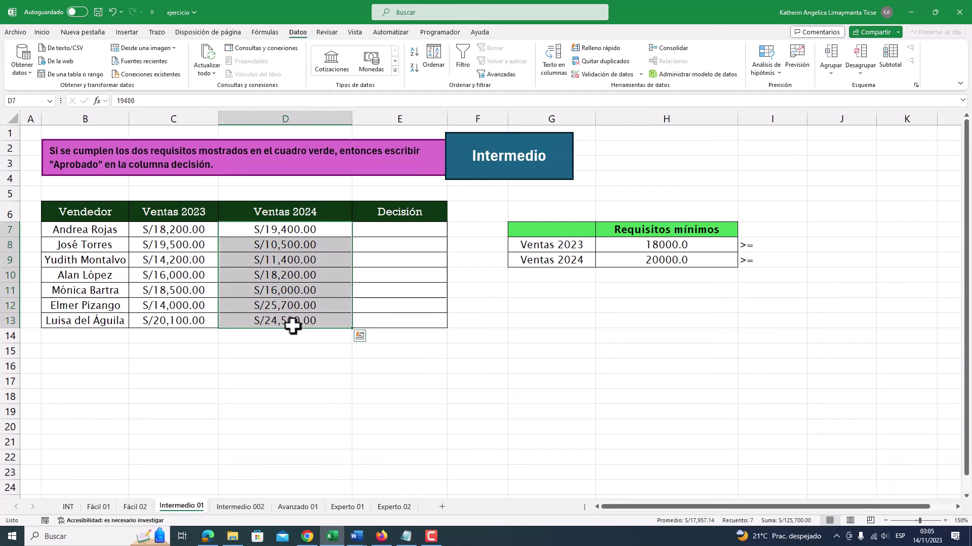
left_click(627, 263)
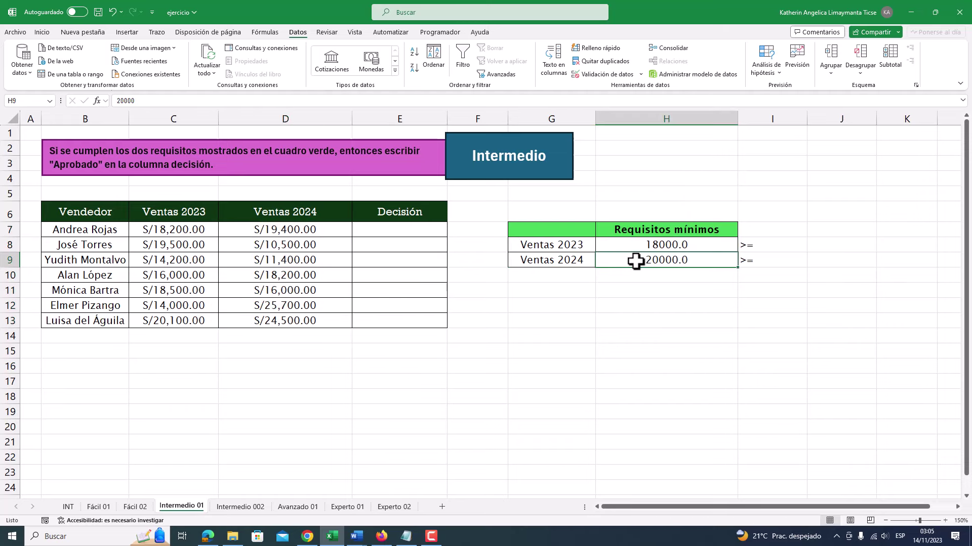
double_click(645, 262)
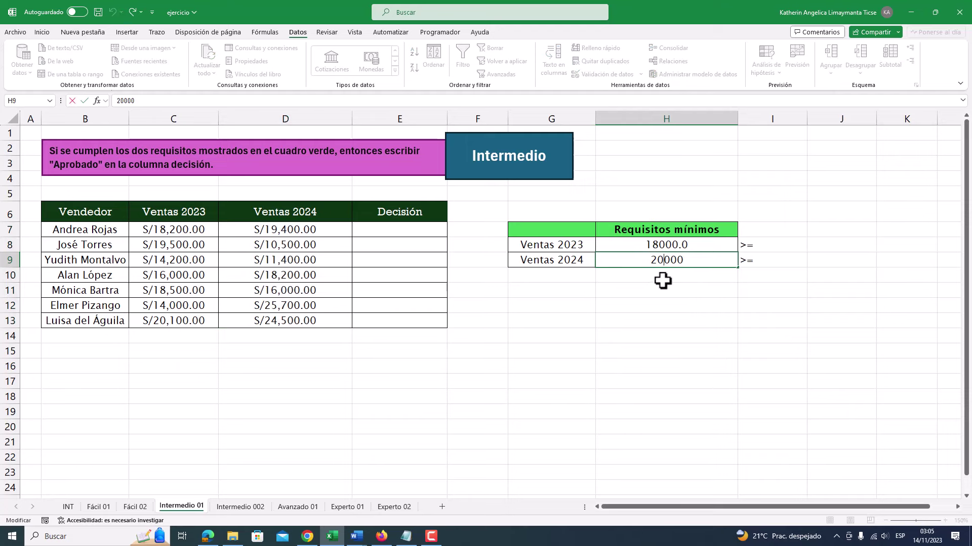
key("Return")
double_click(77, 164)
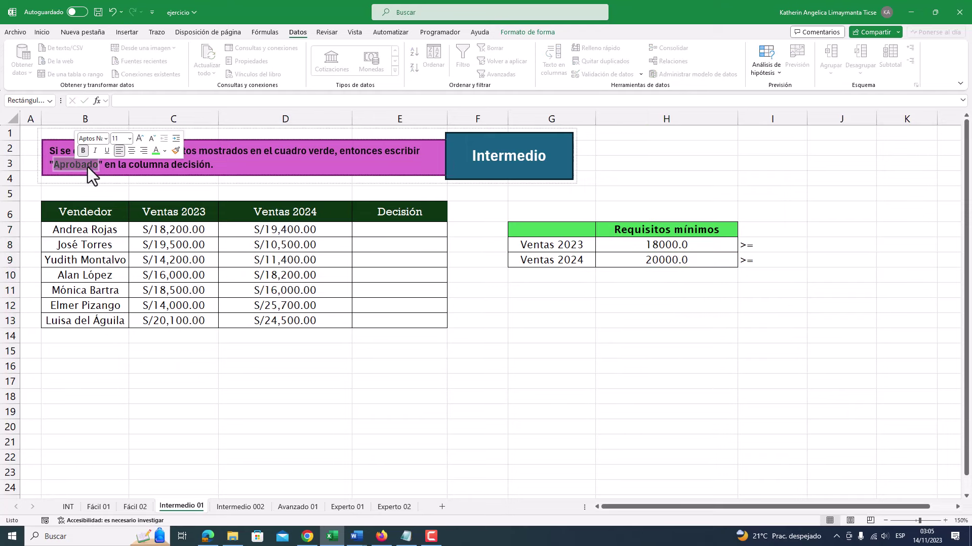
left_click(89, 165)
double_click(95, 165)
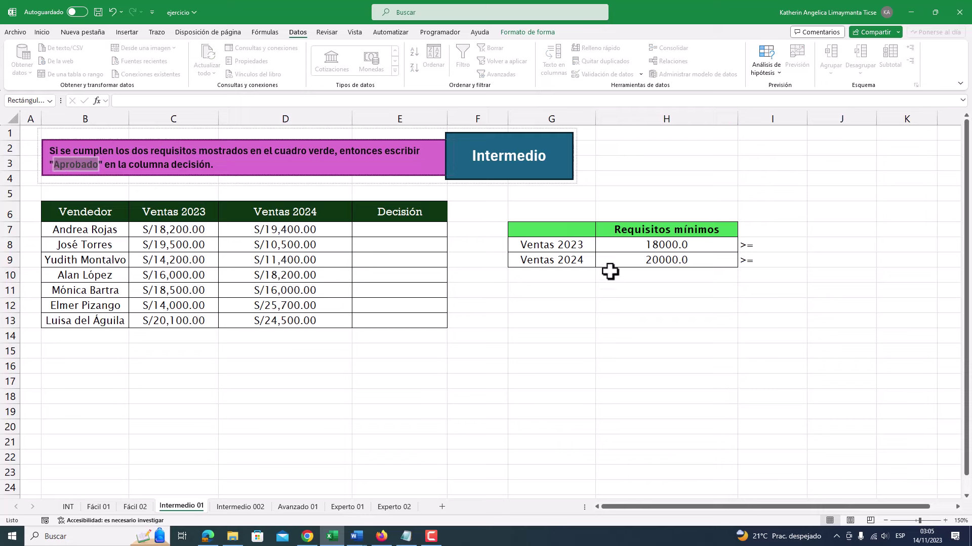
left_click(570, 248)
left_click_drag(570, 248, 678, 251)
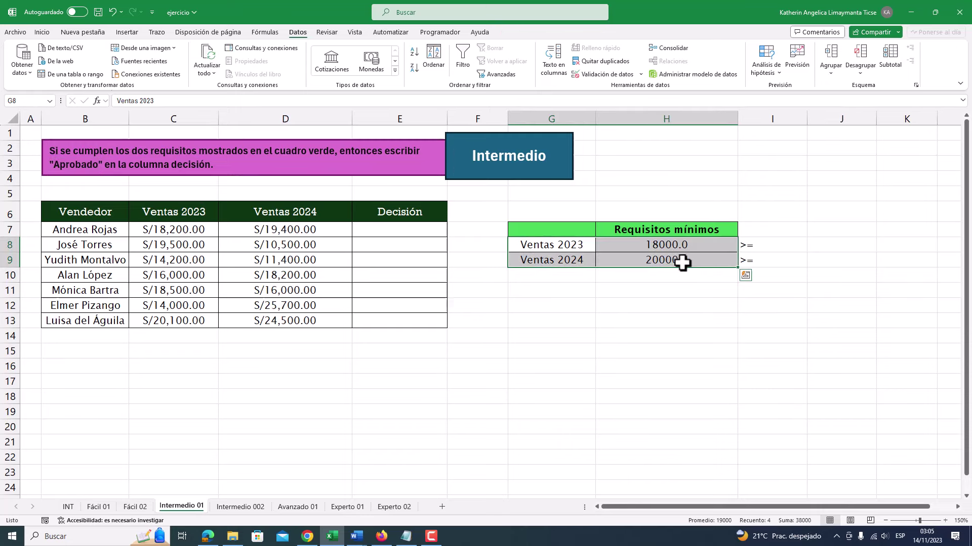
left_click(656, 242)
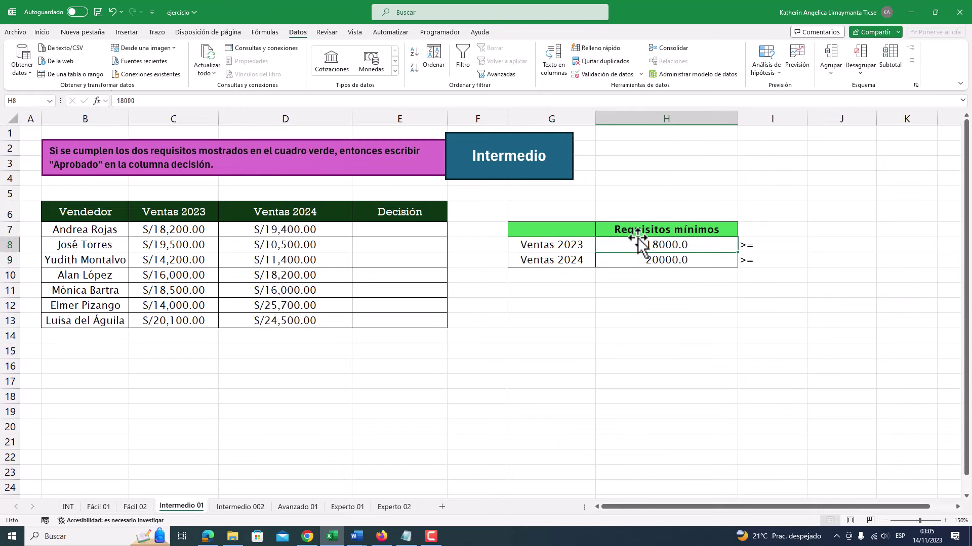
Step: Begin a formula in cell E7 of the Decisión column with SI and a nested Y function as its logical test
left_click(390, 231)
type("=")
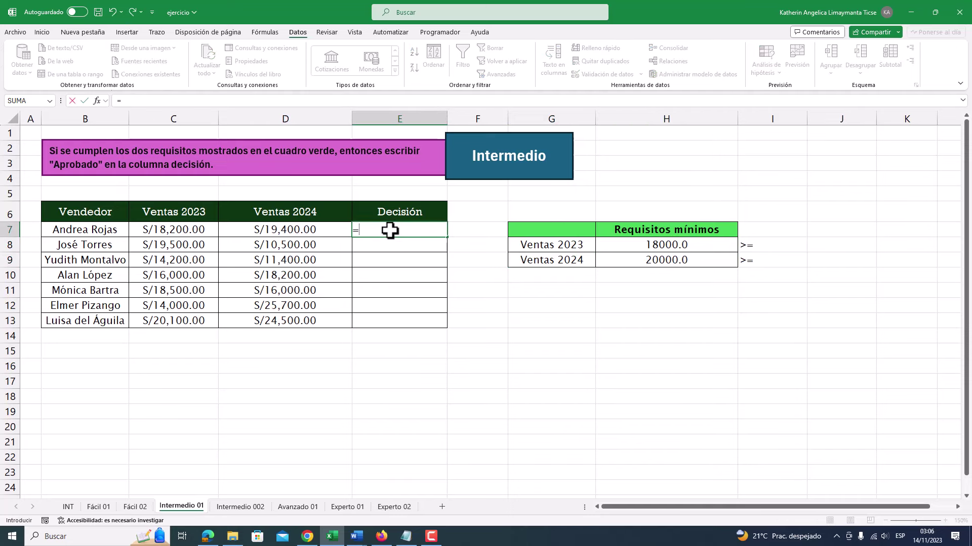
type("si")
key("Tab")
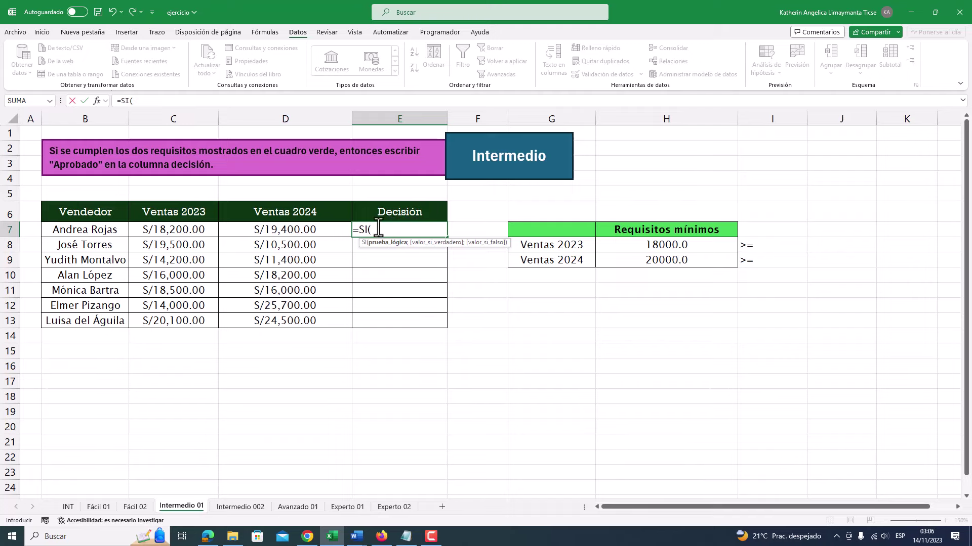
type("Y")
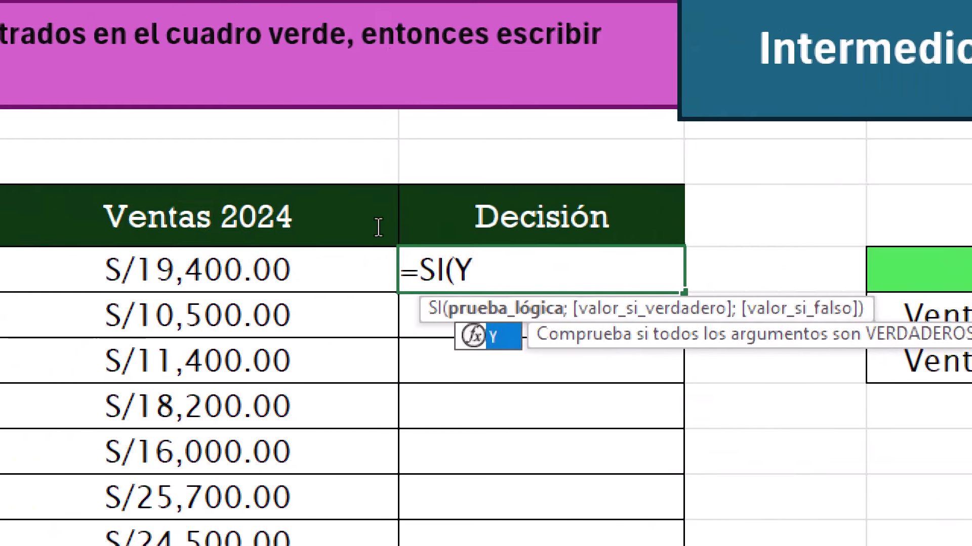
type("(")
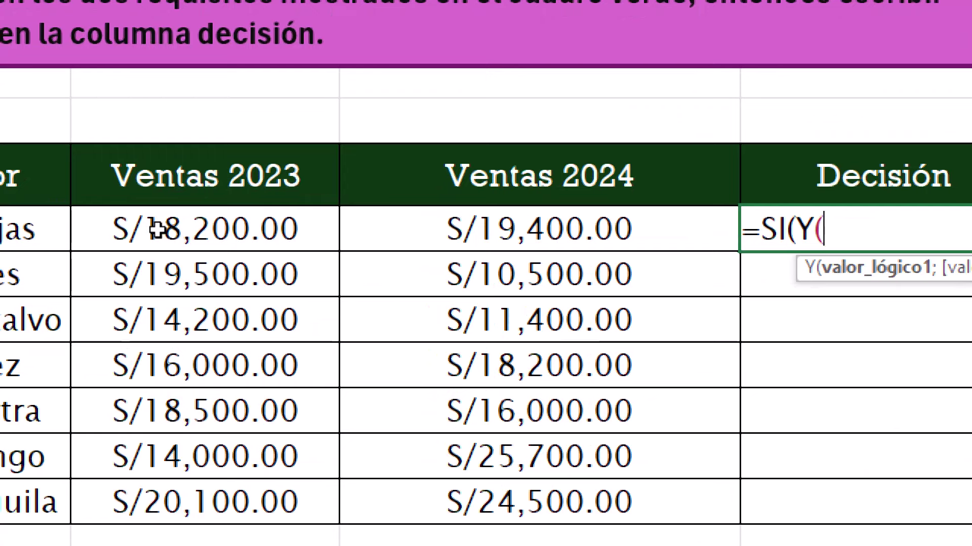
Step: Enter C7>=$H$8 as the first condition of the Y function, with the 2023 requirement as an absolute reference
left_click(155, 230)
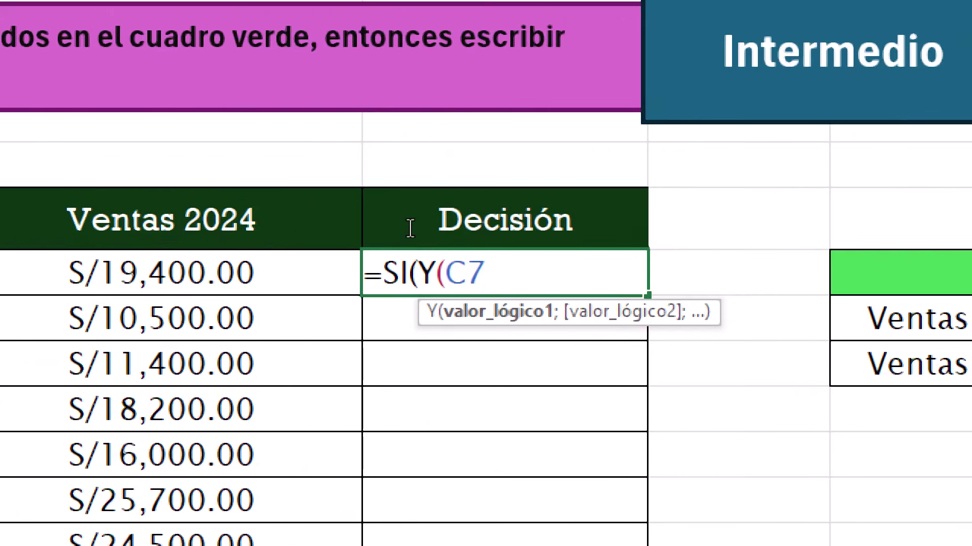
type(">=")
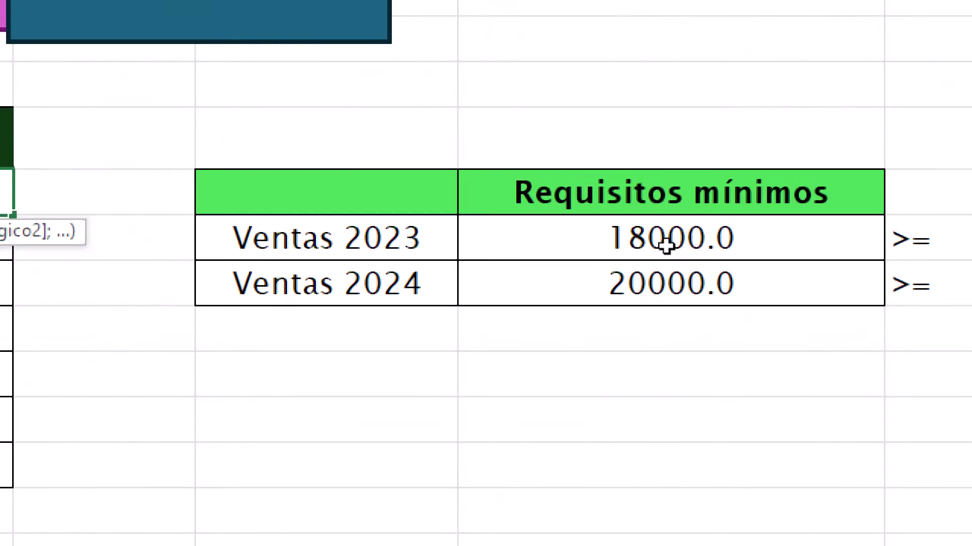
left_click(665, 247)
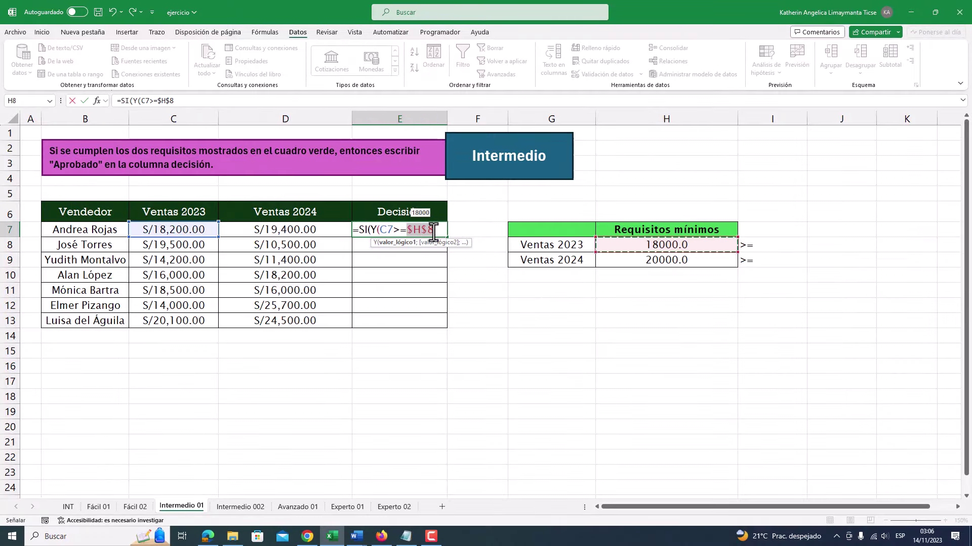
key("F4")
type(";")
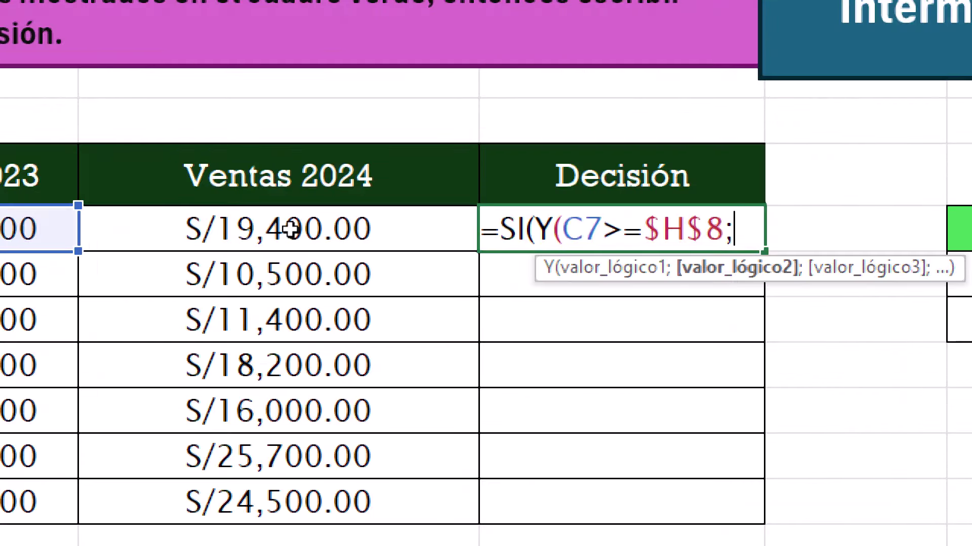
Step: Enter D7>=$H$9 as the second condition, with the 2024 requirement as an absolute reference, and close the Y function
left_click(291, 229)
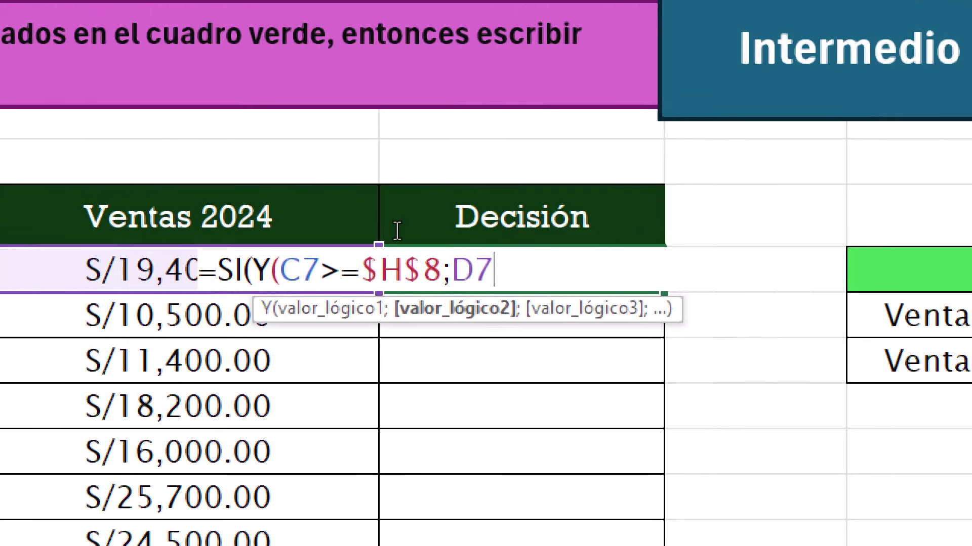
type(">")
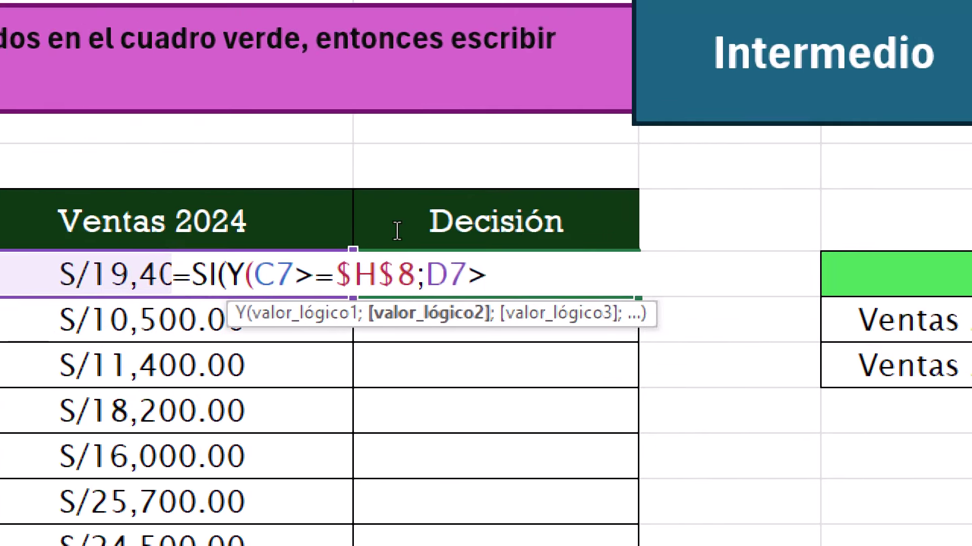
type("=")
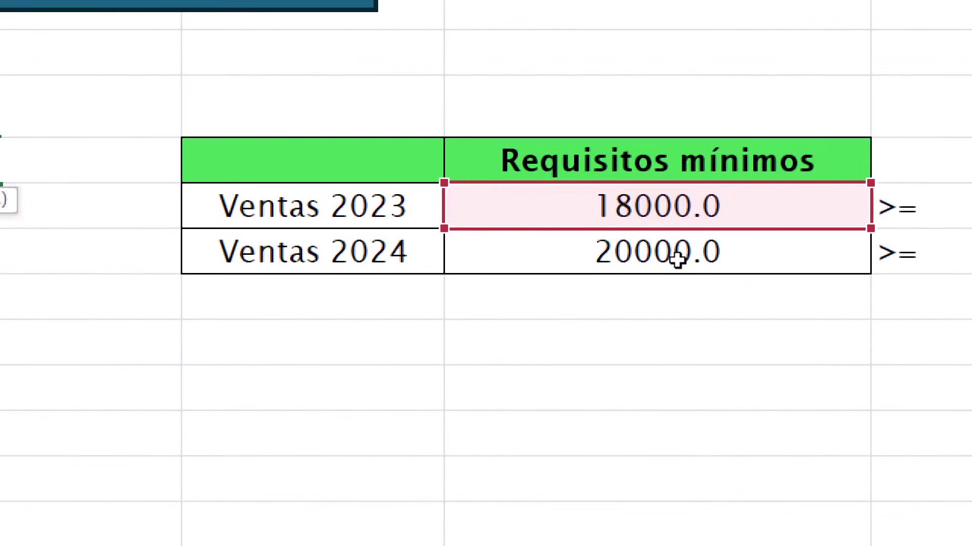
left_click(678, 259)
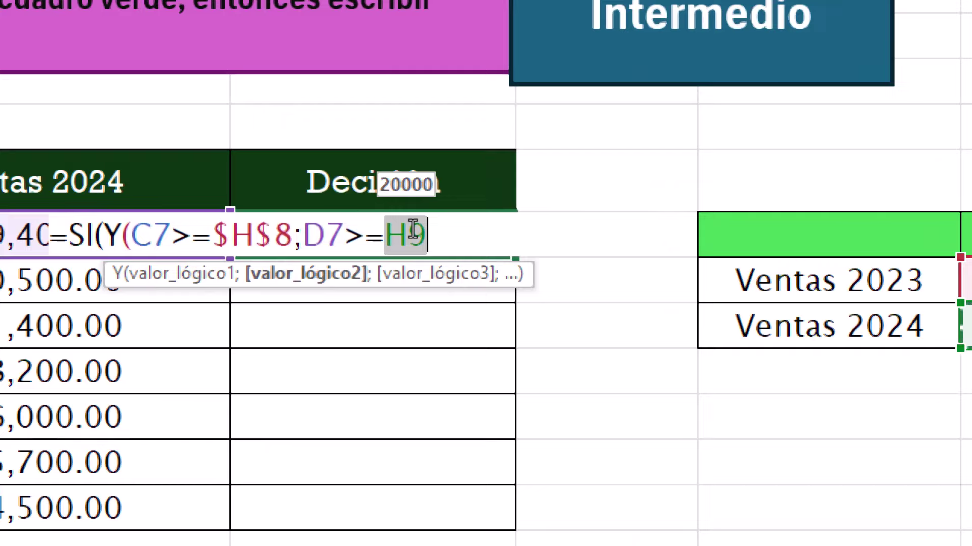
key("F4")
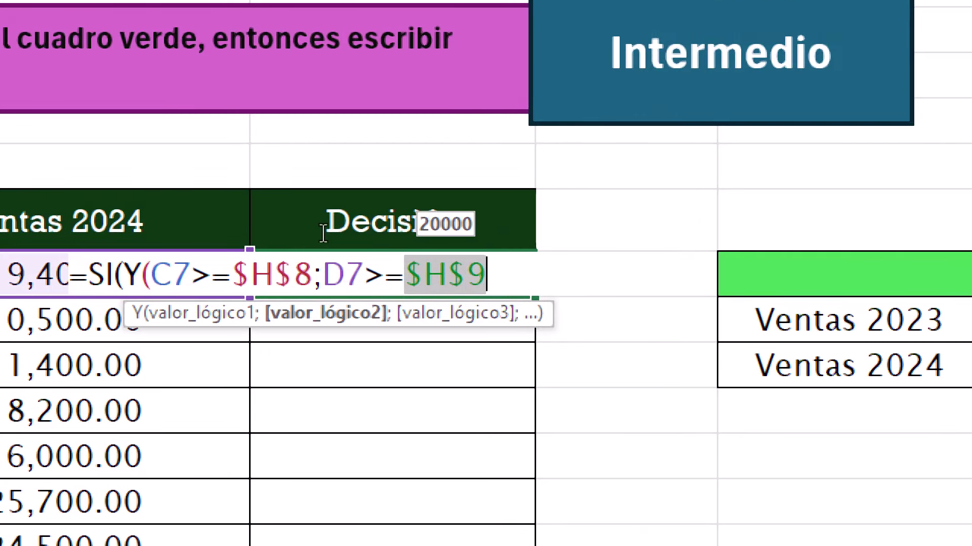
left_click_drag(324, 232, 431, 234)
left_click(432, 234)
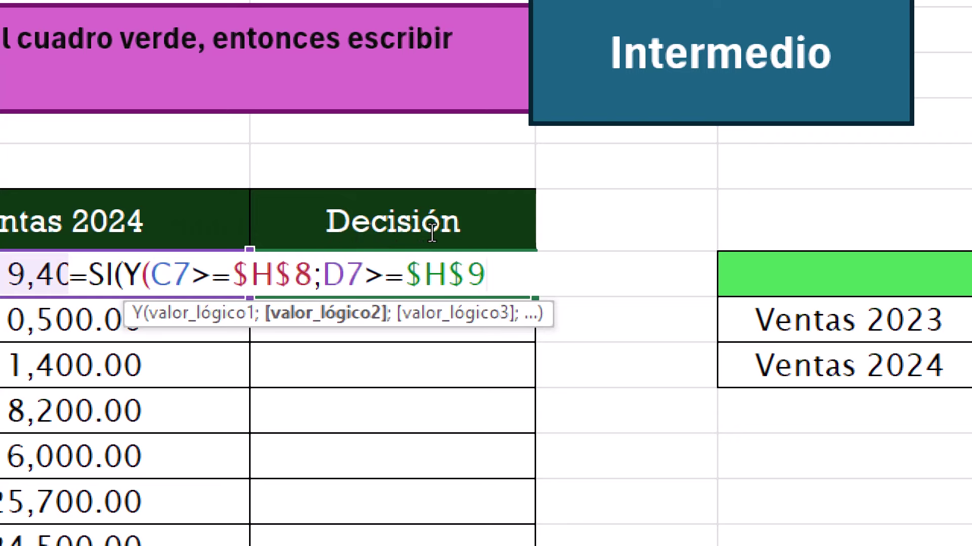
type(")")
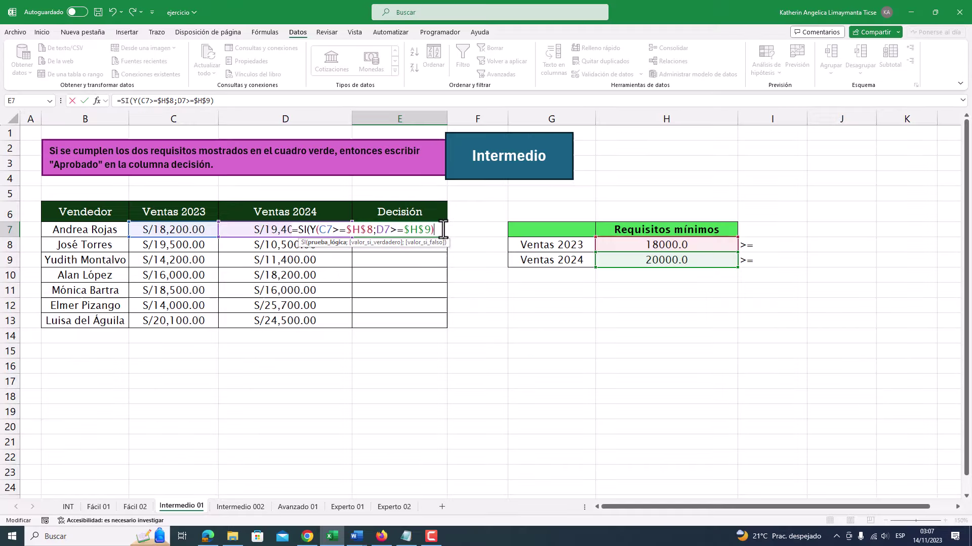
Step: Complete the SI formula in E7 with "Aprobado" as the true value and an empty text "" as the false value
type(";")
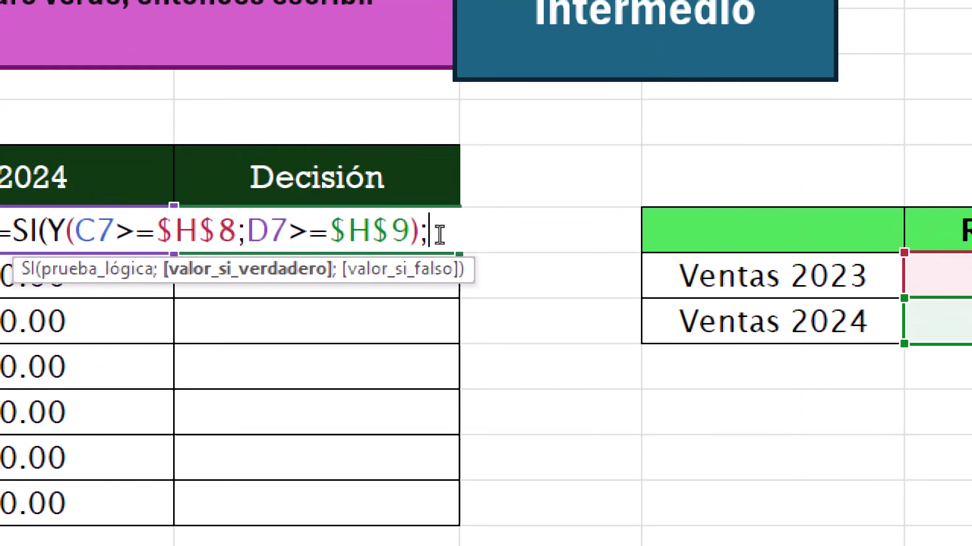
type("\"Ap")
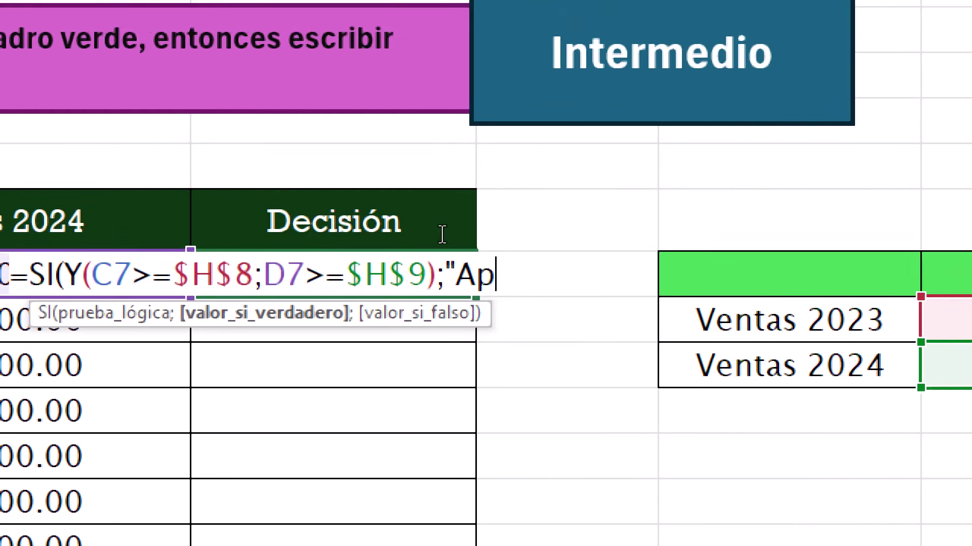
type("robado\"")
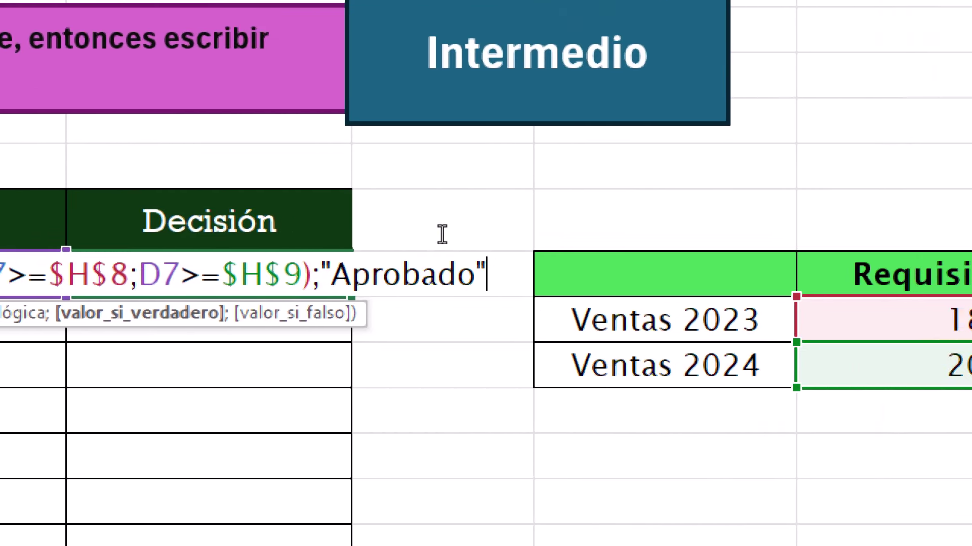
type(";")
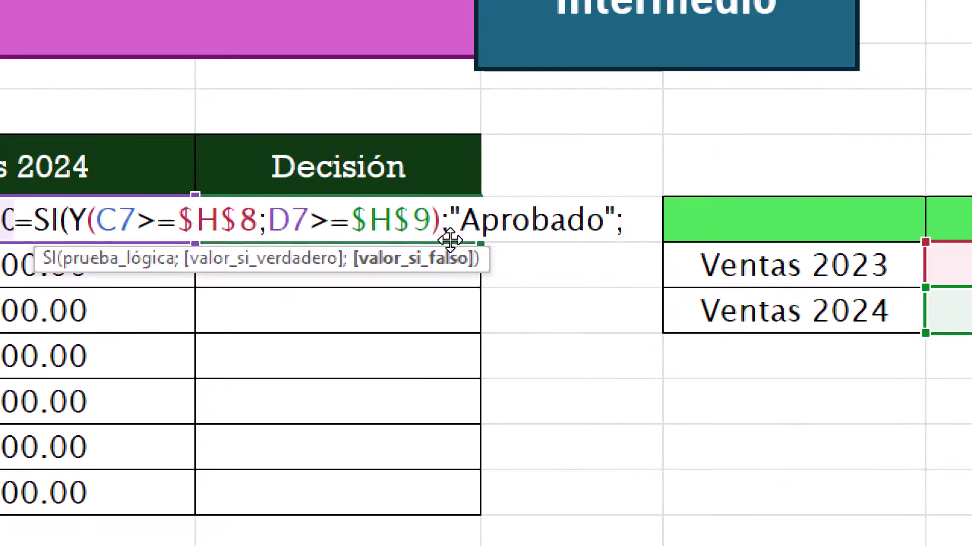
type("\"\"")
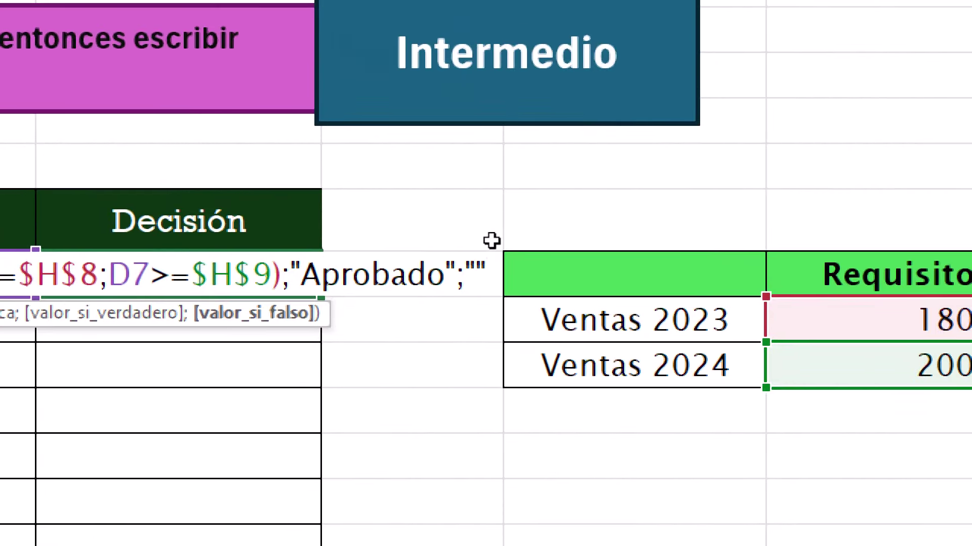
type(")")
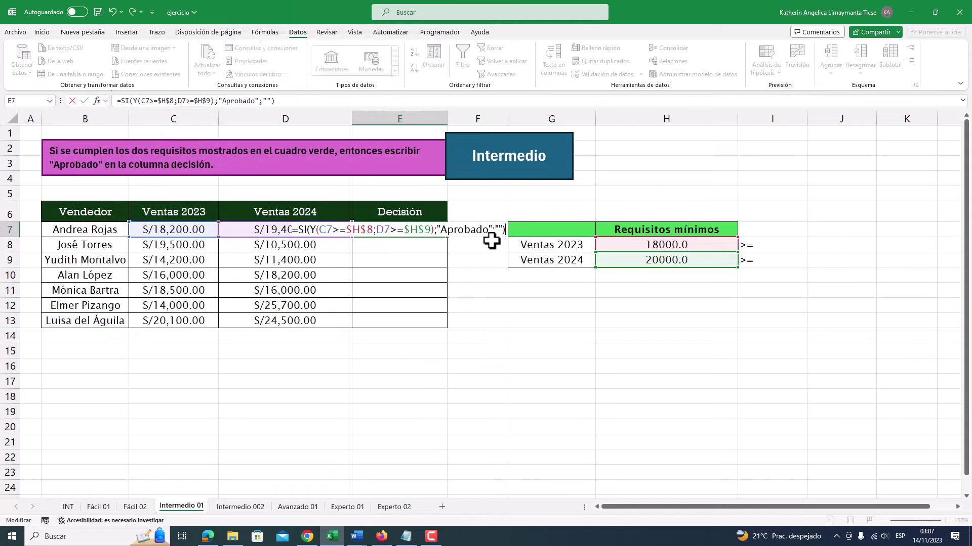
key("Return")
Step: Fill the E7 formula down the Decisión column through E13
left_click(412, 228)
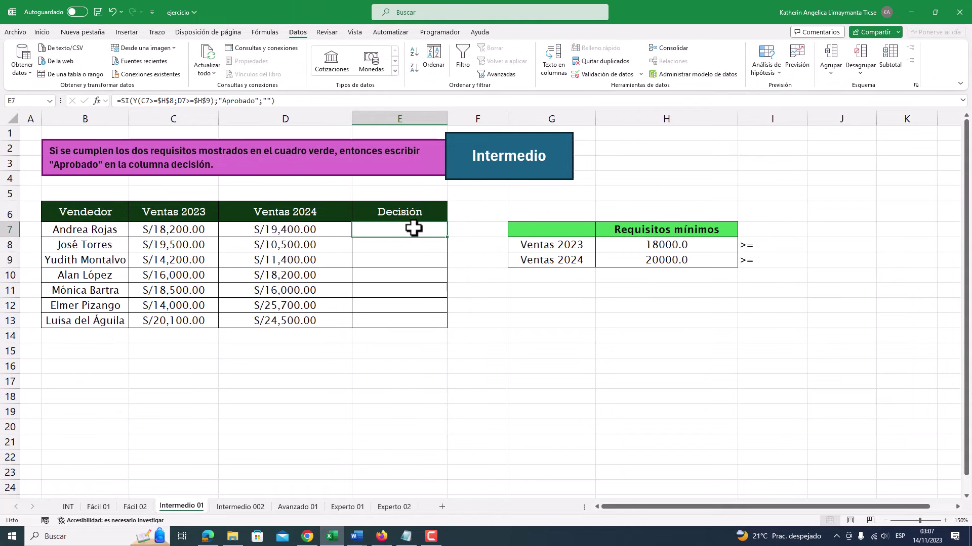
left_click_drag(448, 237, 443, 329)
left_click(417, 273)
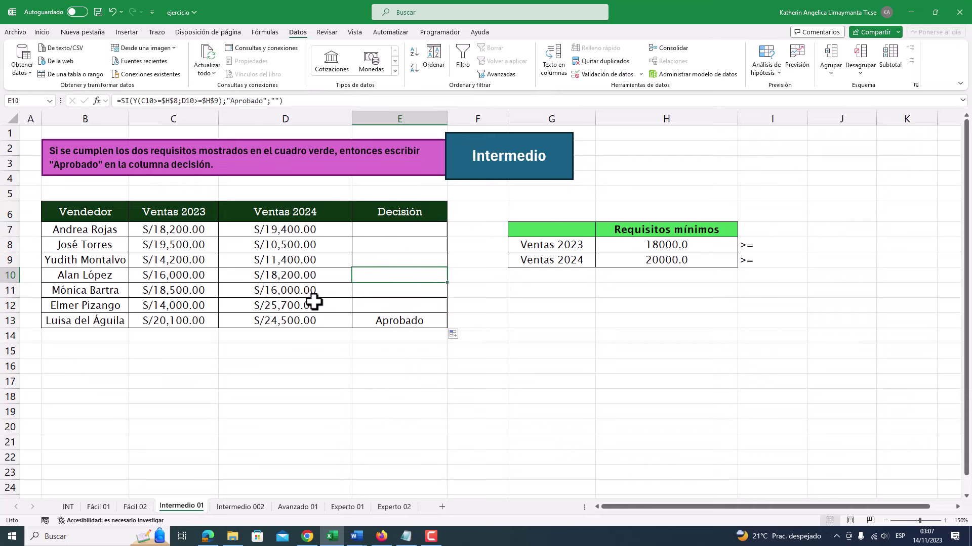
Step: Check the decisions against each seller's 2023 and 2024 sales and the minimum requirements, starting with the seller in row 13
left_click(397, 326)
left_click(184, 323)
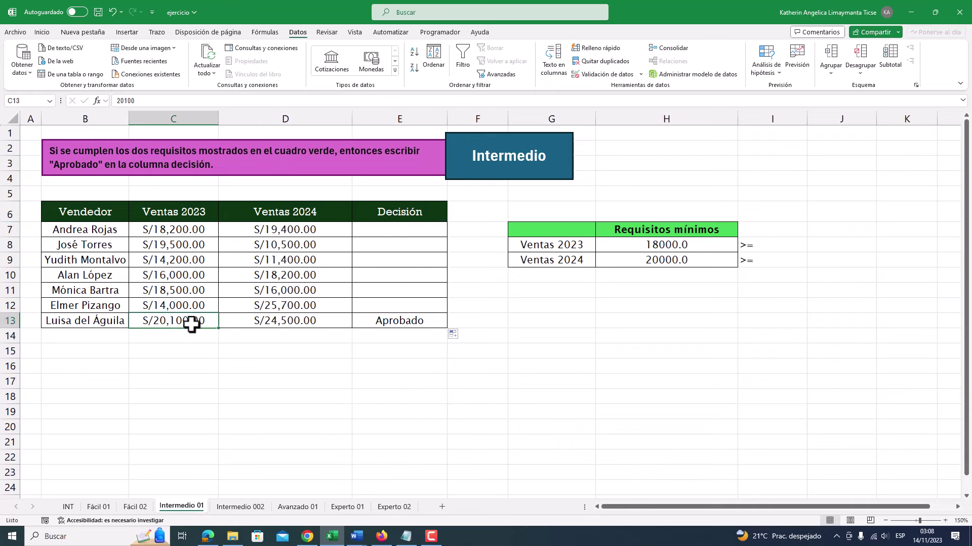
left_click(120, 323)
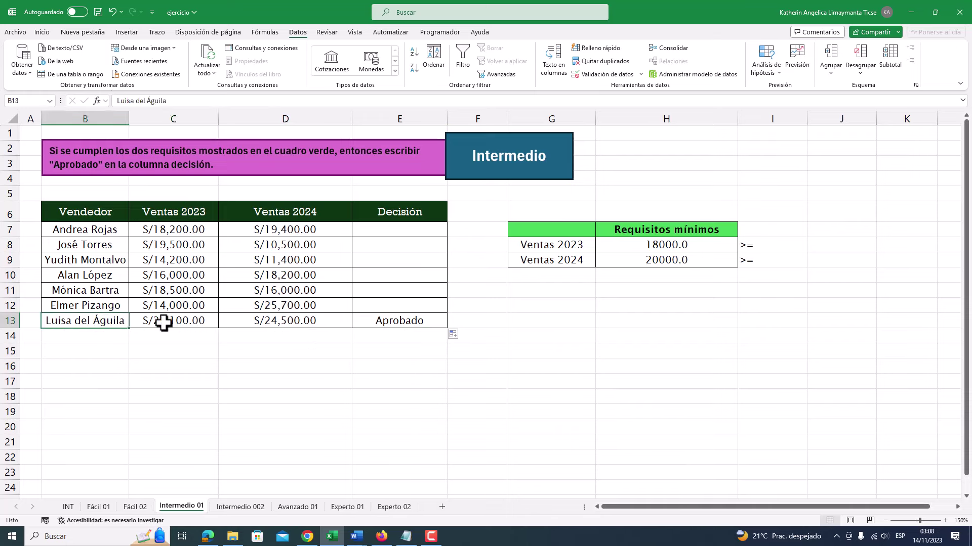
left_click(170, 323)
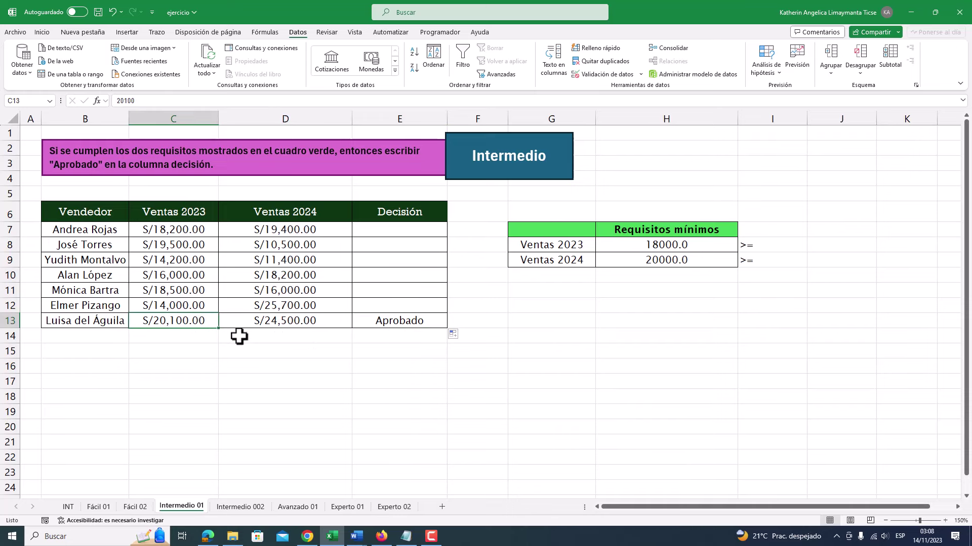
left_click(668, 243)
left_click(174, 324)
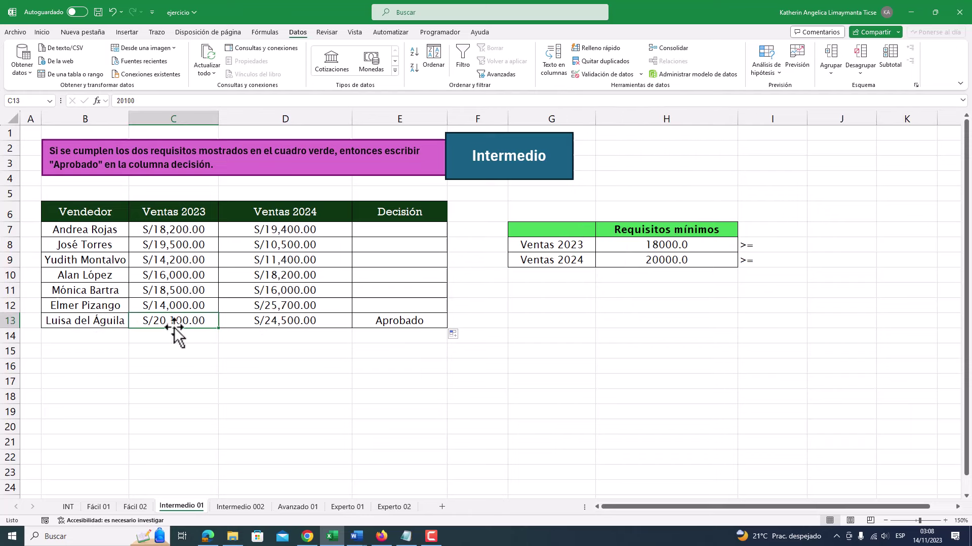
left_click(287, 324)
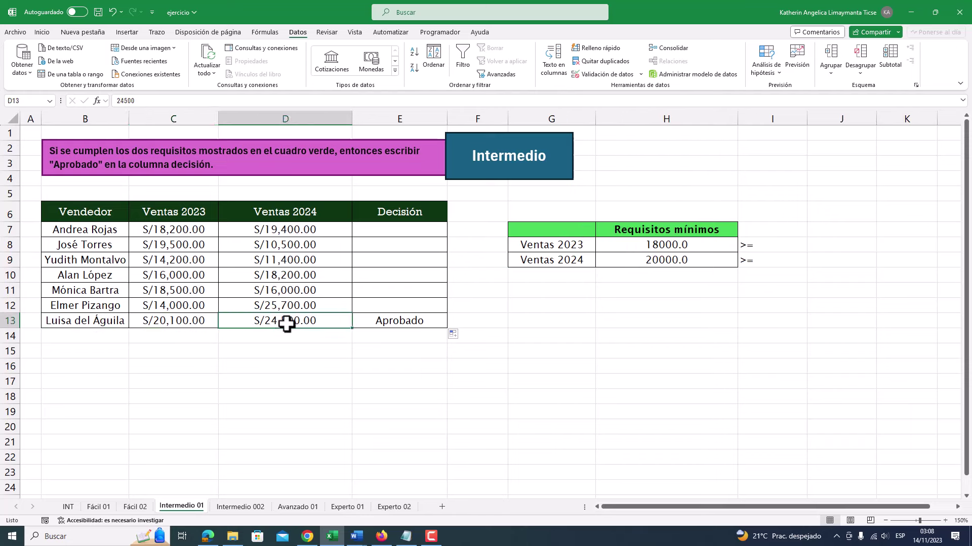
left_click(398, 320)
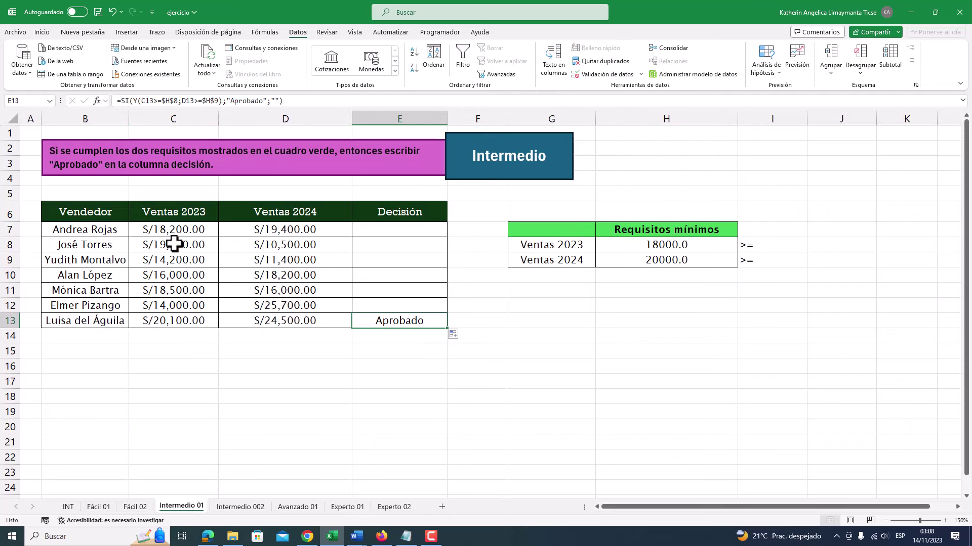
left_click_drag(84, 230, 392, 309)
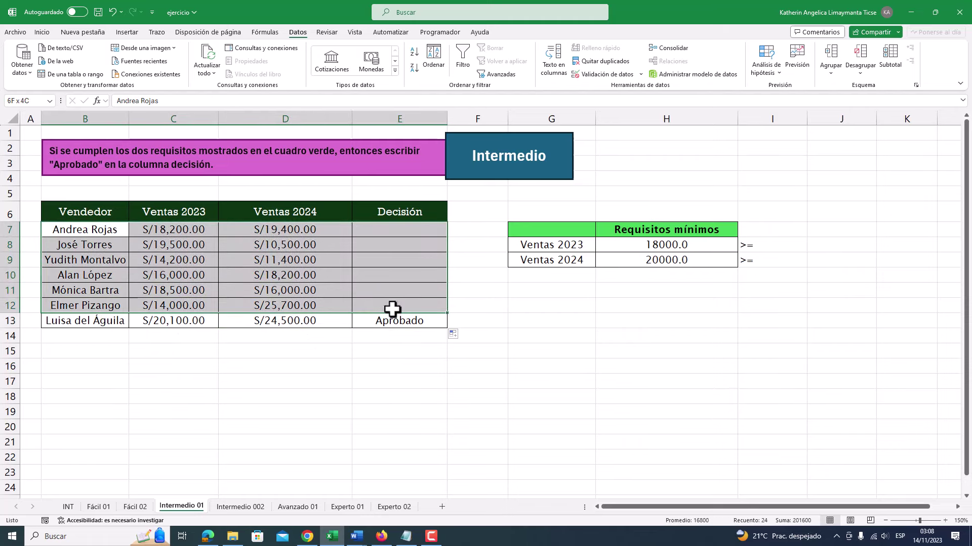
left_click(278, 261)
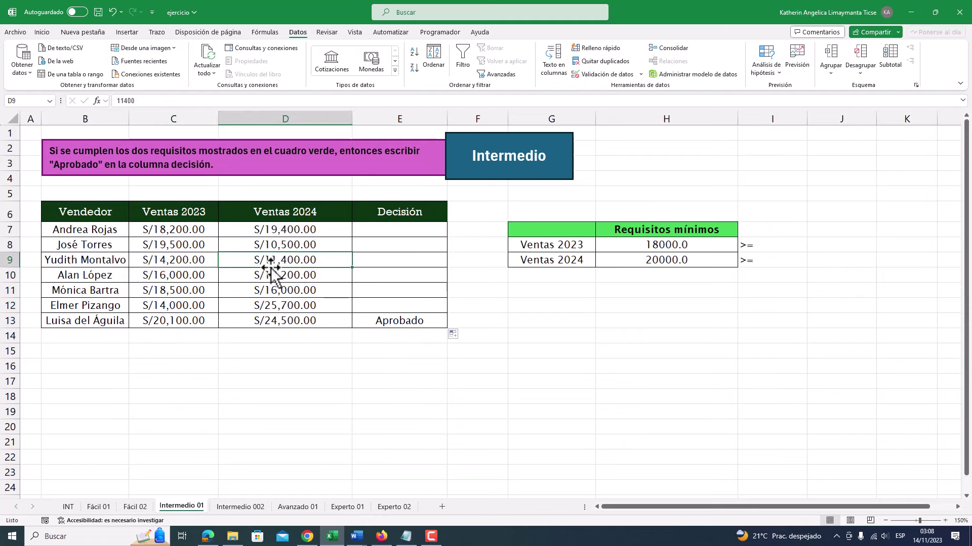
Step: Switch to the Intermedio 002 sheet and read its exercise instruction
left_click(242, 507)
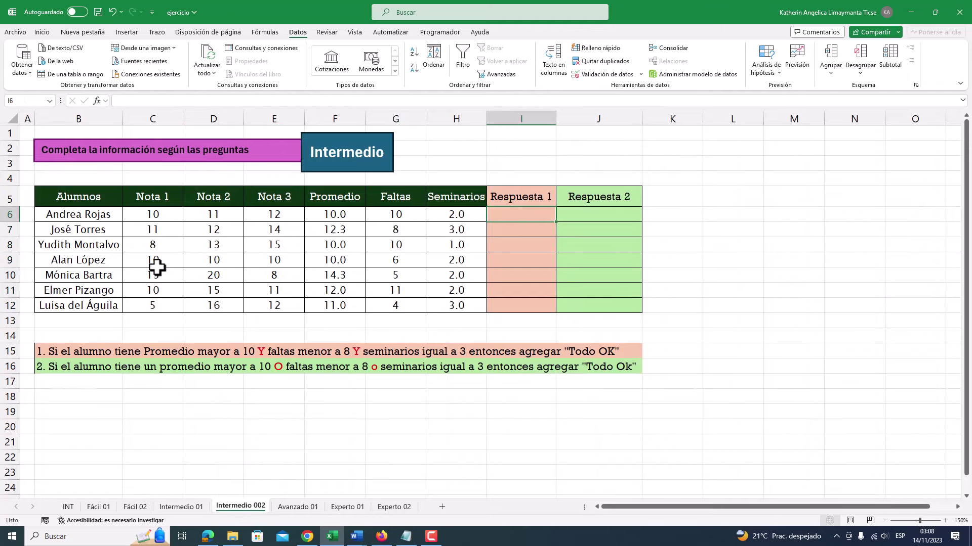
double_click(52, 152)
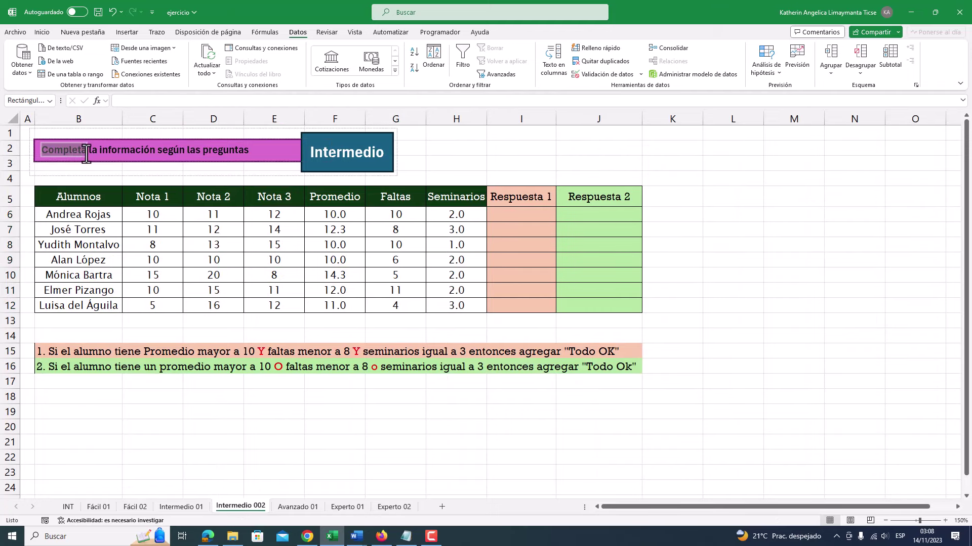
left_click(151, 155)
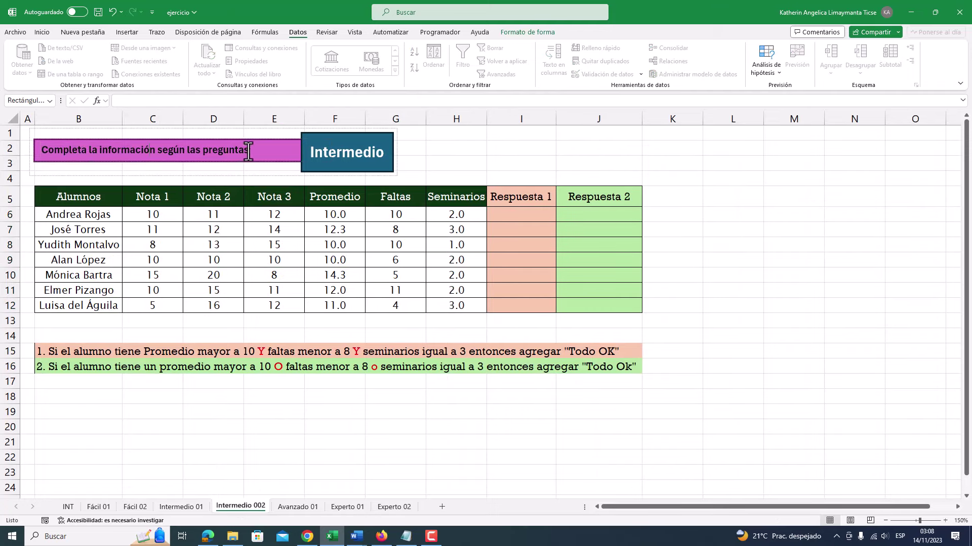
left_click_drag(248, 151, 50, 151)
Step: Read questions 1 and 2 below the student table, examining their conditions, the Y and O connectors and the required answer text
left_click(84, 351)
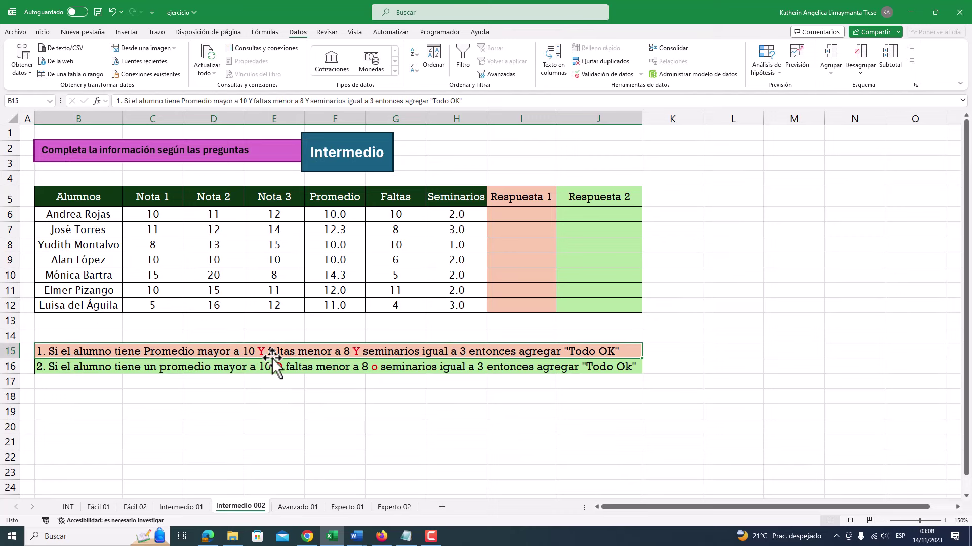
double_click(353, 353)
left_click_drag(422, 353, 455, 352)
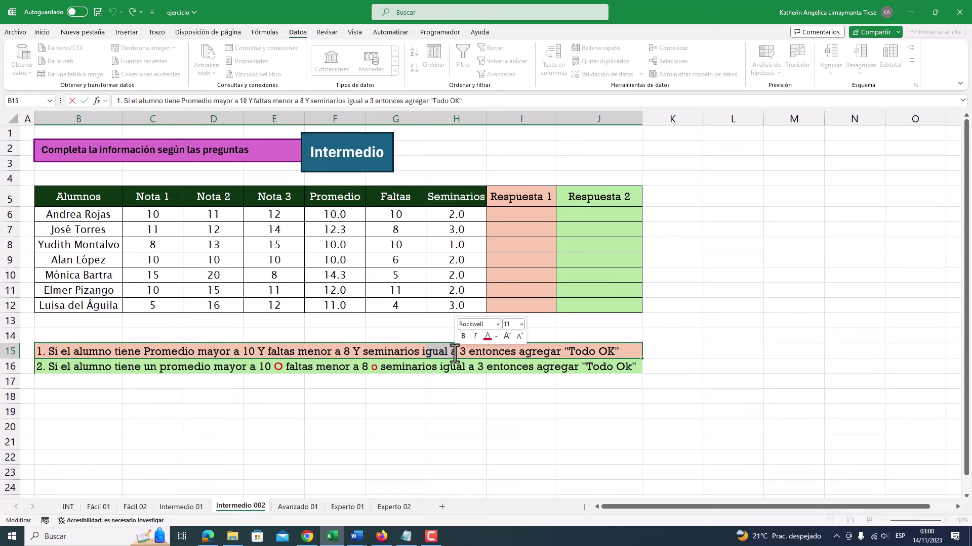
left_click(546, 354)
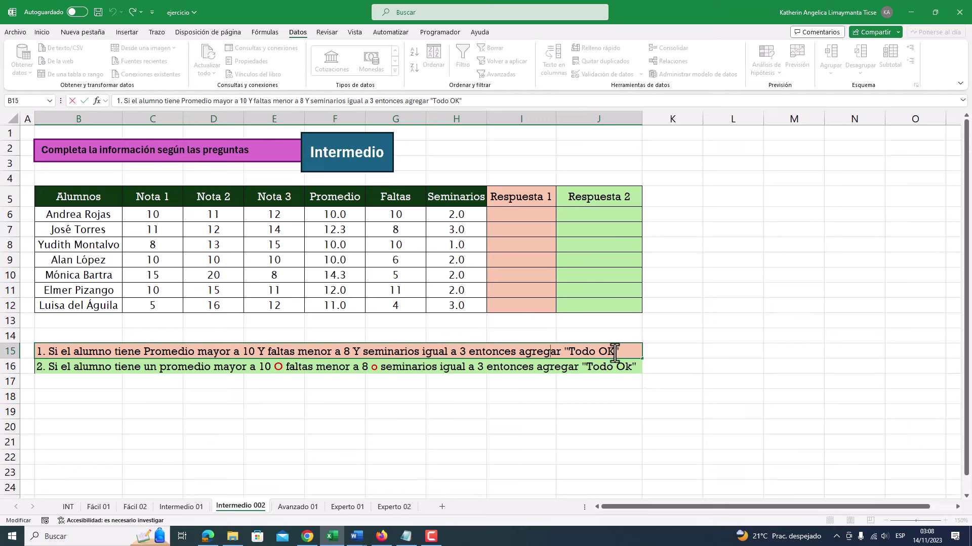
left_click_drag(615, 353, 567, 355)
left_click(249, 369)
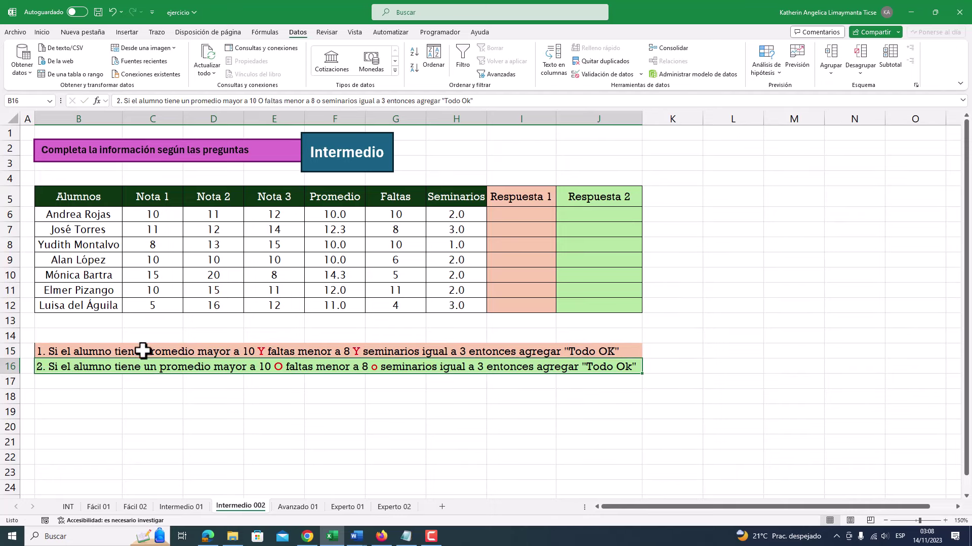
double_click(117, 352)
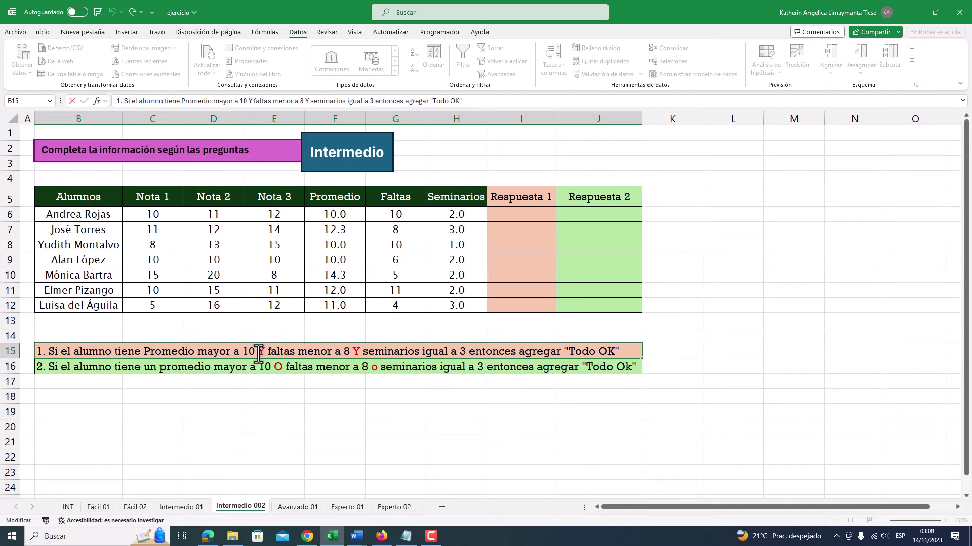
double_click(356, 351)
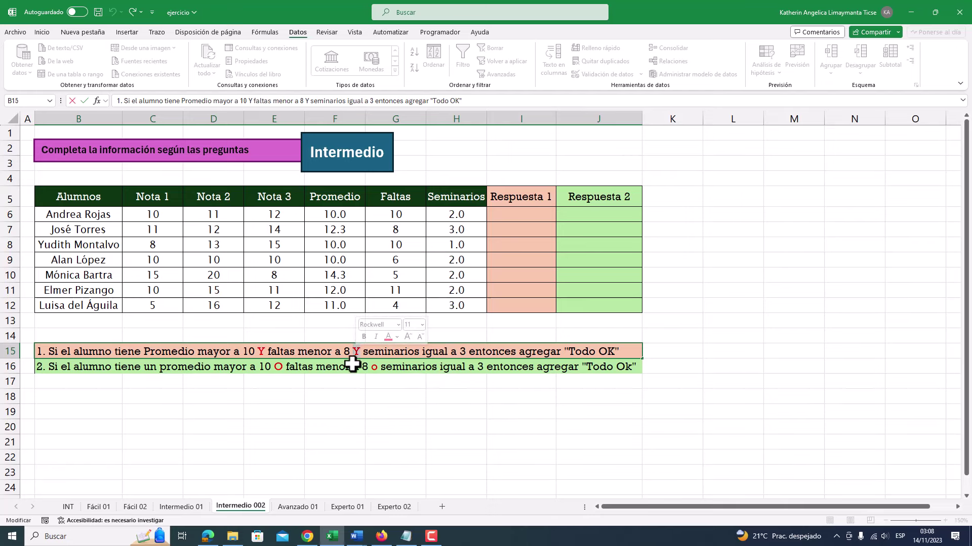
Step: Begin a SI formula with a nested Y function in cell I6 of Respuesta 1, with F6>10 as the first condition
left_click(540, 218)
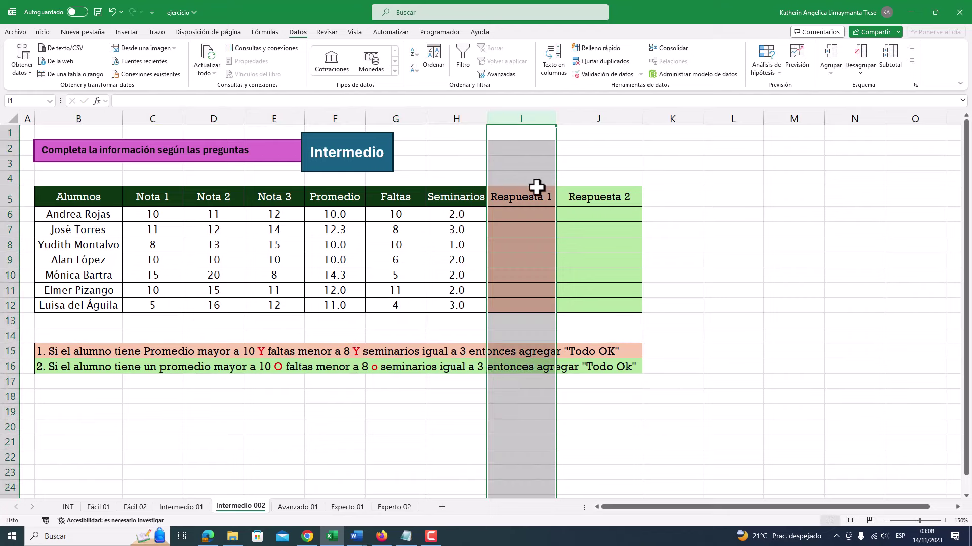
type("=si")
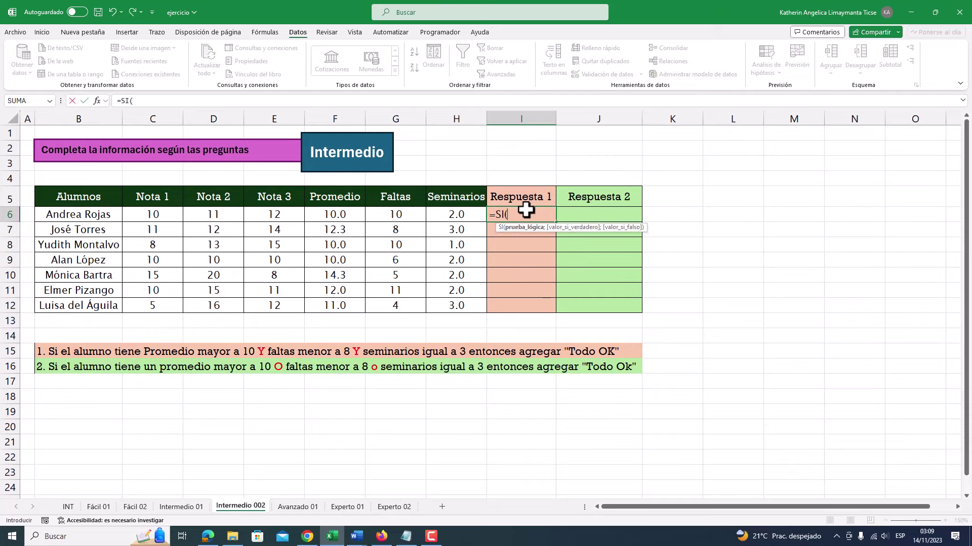
type("Y")
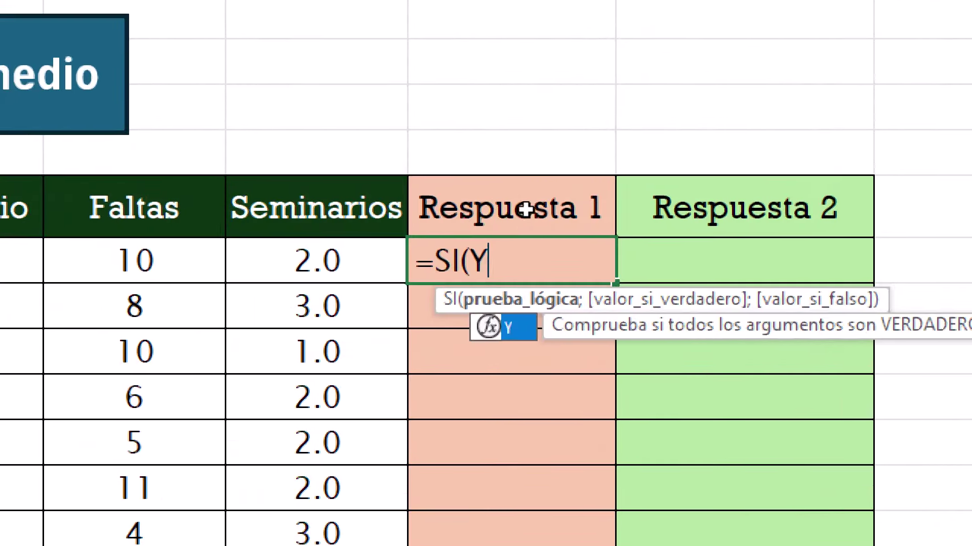
type("(")
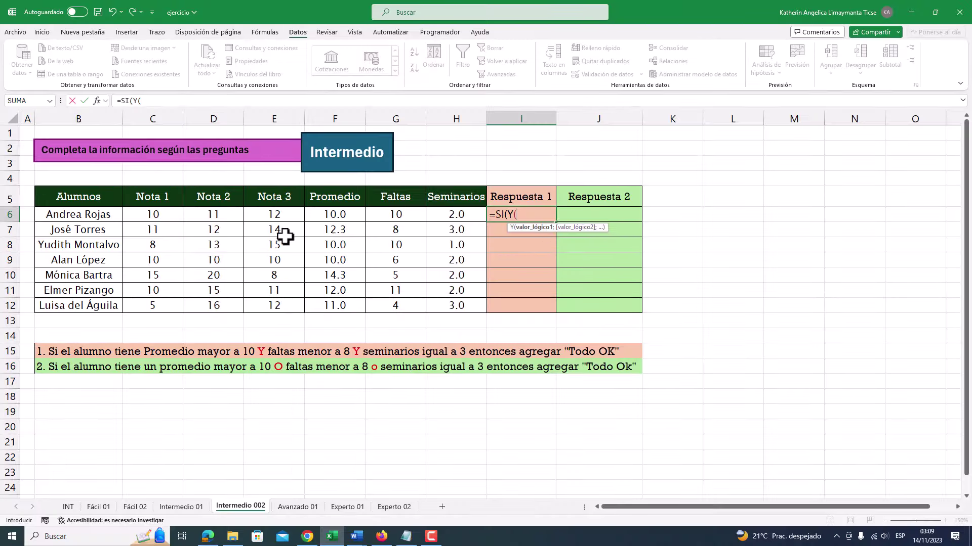
left_click(331, 215)
left_click(535, 214)
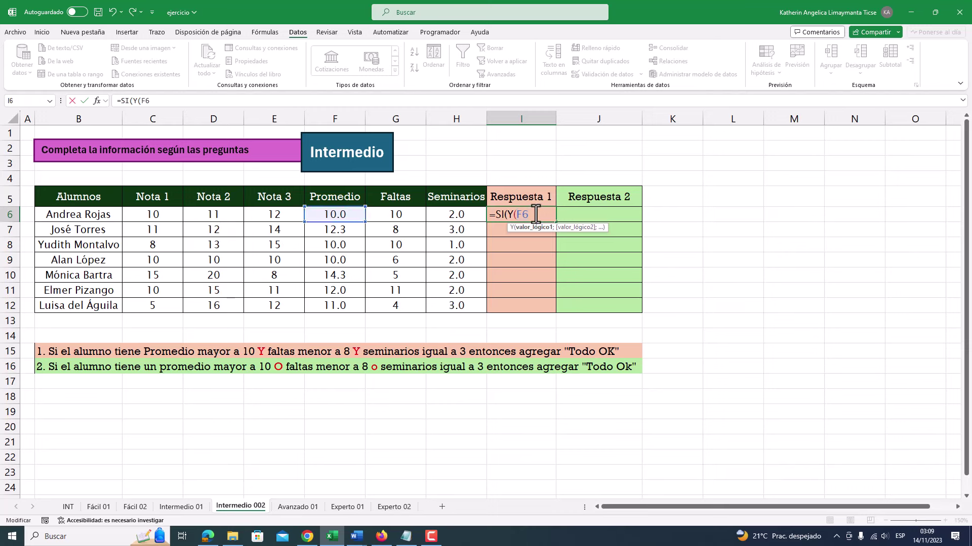
type(">10;")
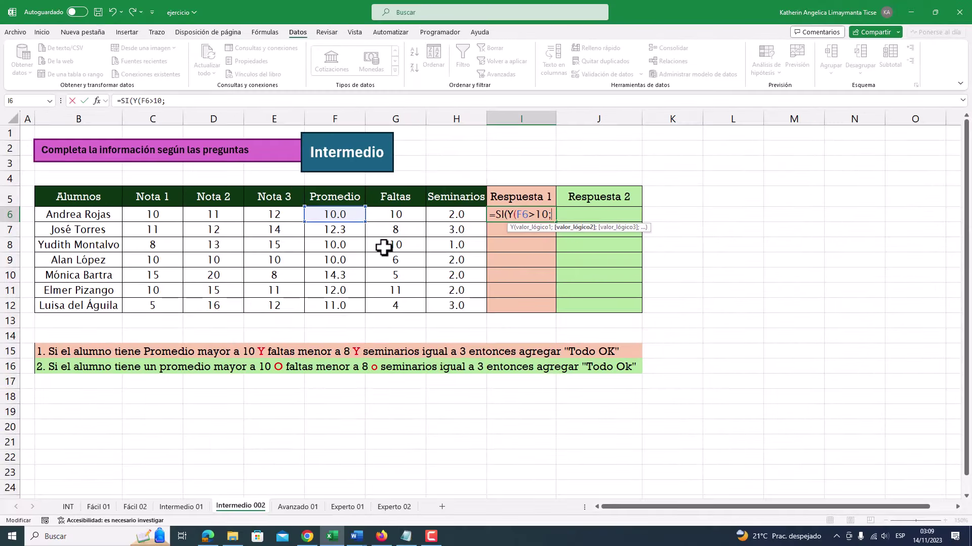
Step: Add G6<8 and H6=3 as the second and third conditions of the Y function
left_click(394, 220)
left_click(576, 215)
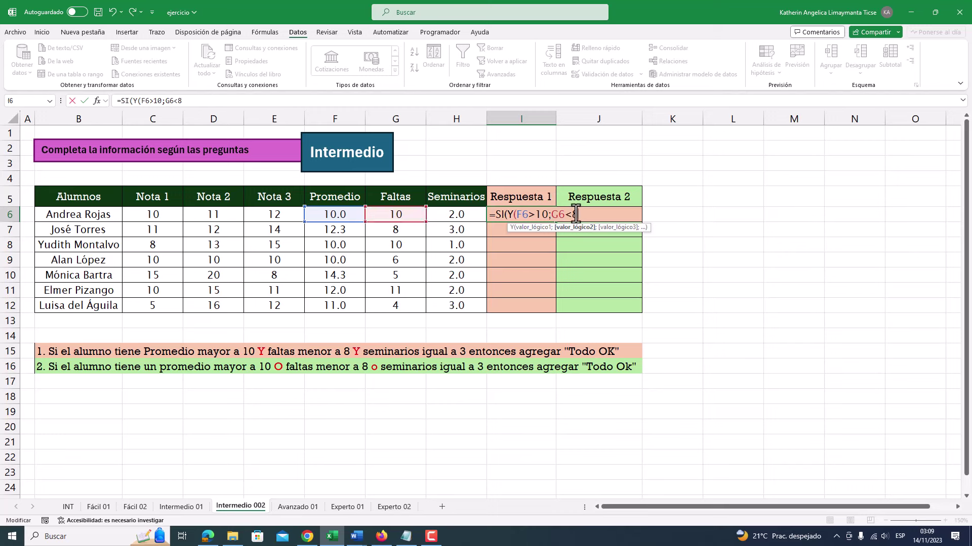
type("<8;")
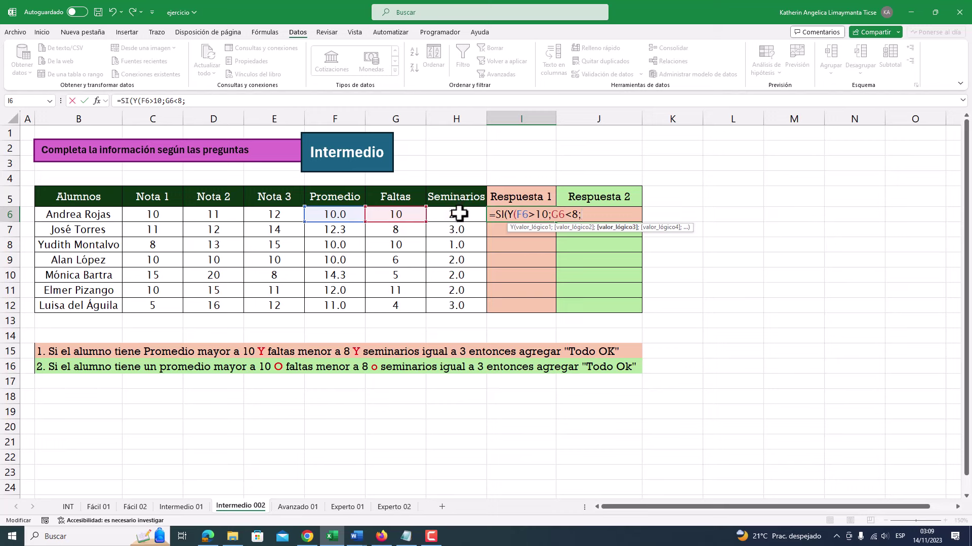
left_click(458, 214)
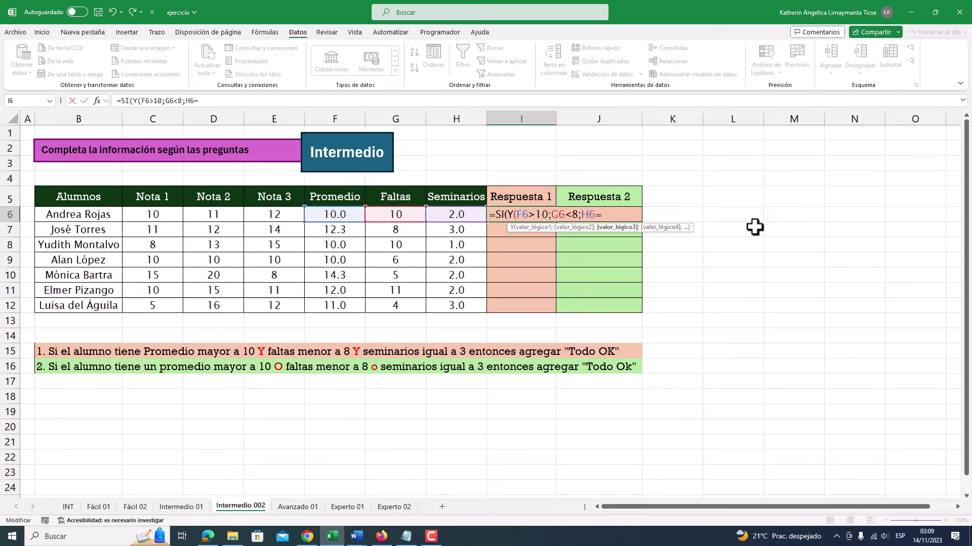
type("=3")
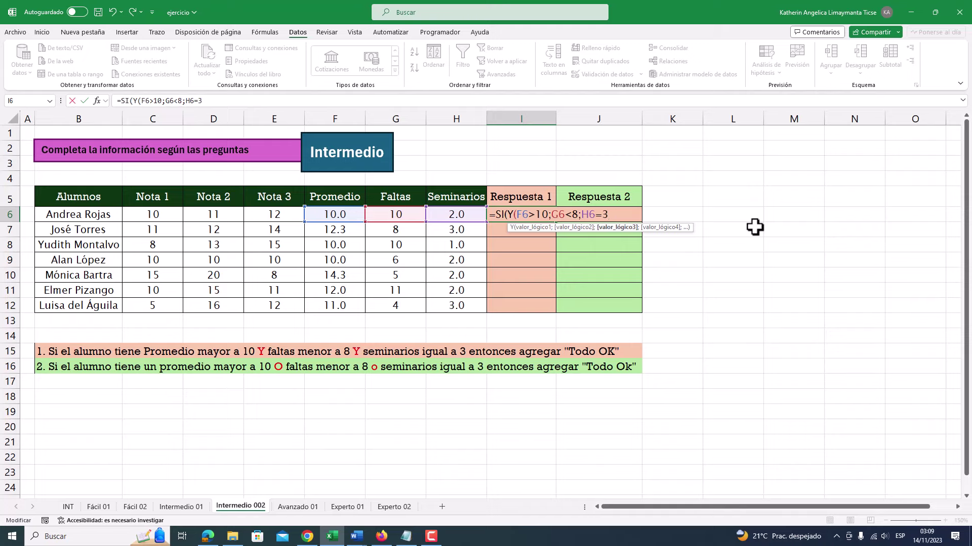
Step: Close the Y function in the I6 formula and check each of its three conditions
type(")")
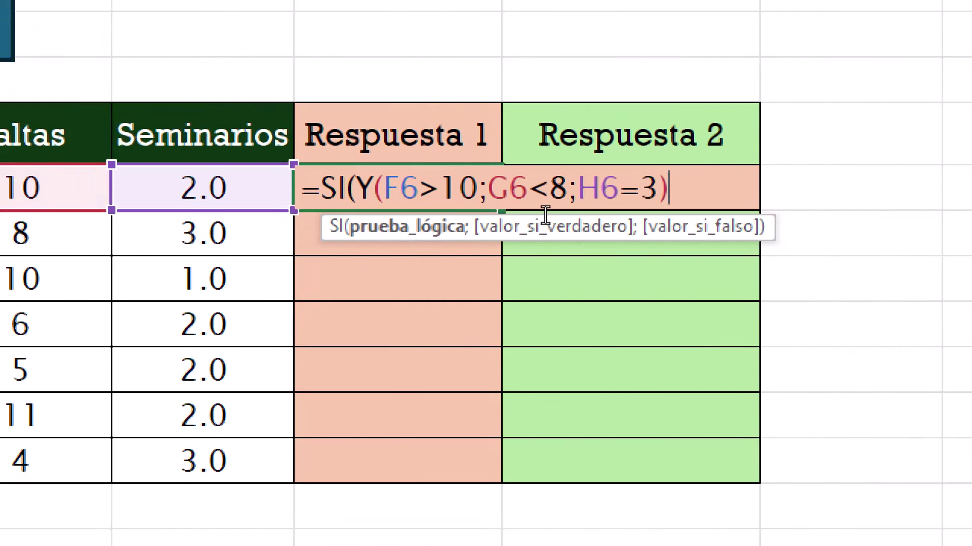
mouse_move(545, 215)
left_mouse_down()
mouse_move(517, 216)
mouse_move(559, 216)
mouse_move(551, 221)
left_mouse_up()
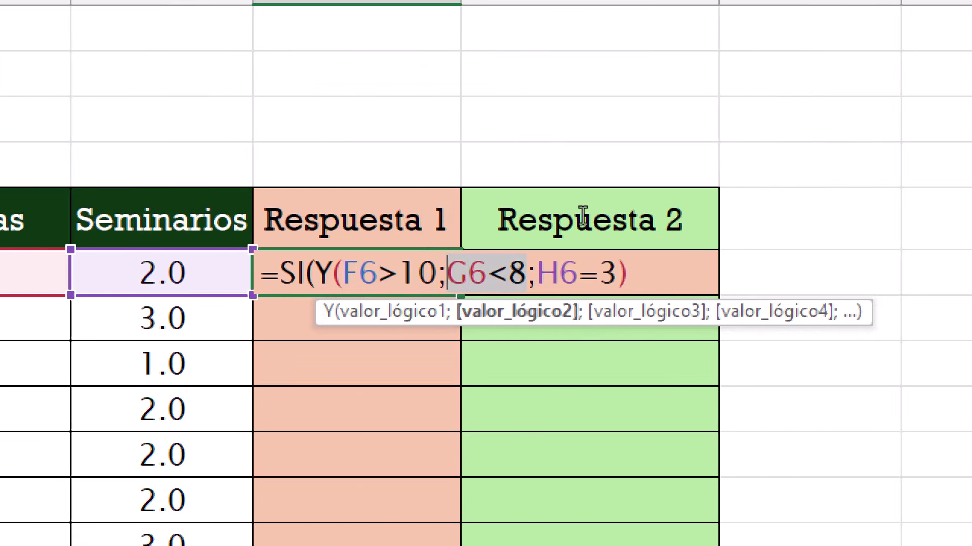
left_click_drag(696, 217, 708, 215)
left_click(511, 217)
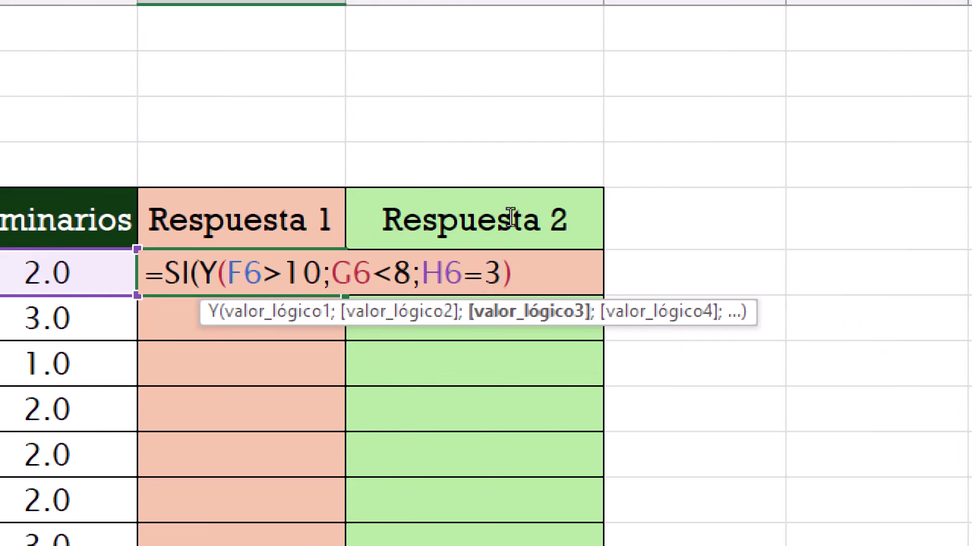
left_click_drag(289, 217, 277, 216)
left_click_drag(599, 216, 506, 217)
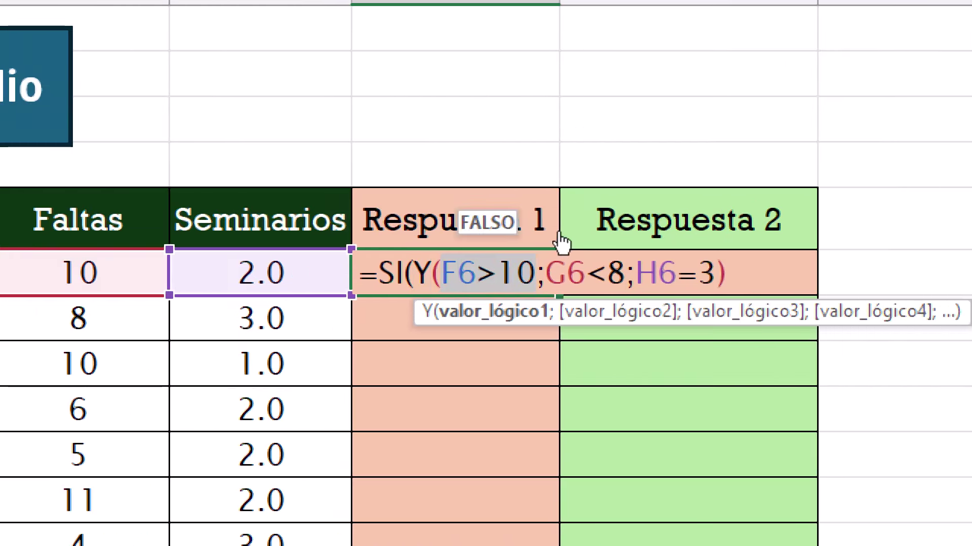
Step: Finish the I6 formula with "Todo ok" when true and empty text when false, and fill it down through I12
left_click(619, 217)
type(";\"")
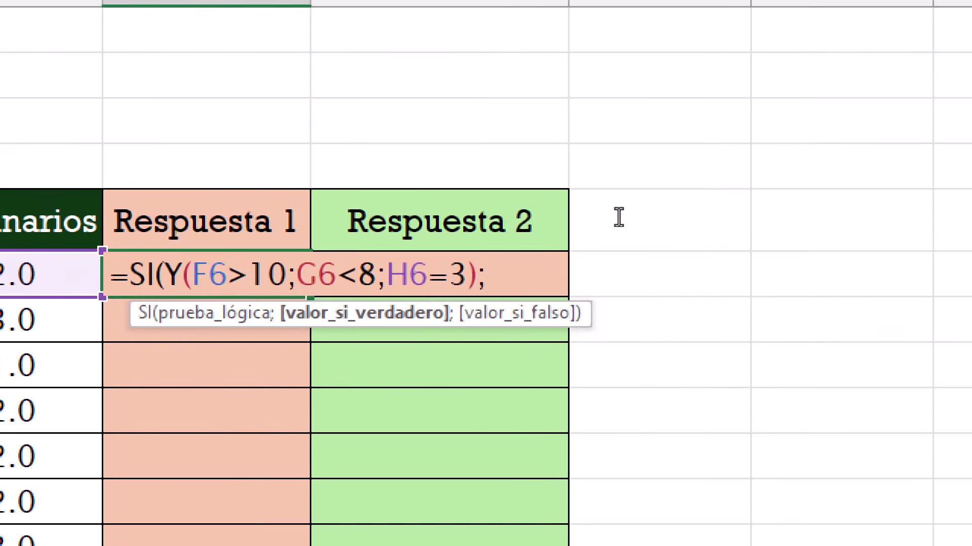
type("Todo")
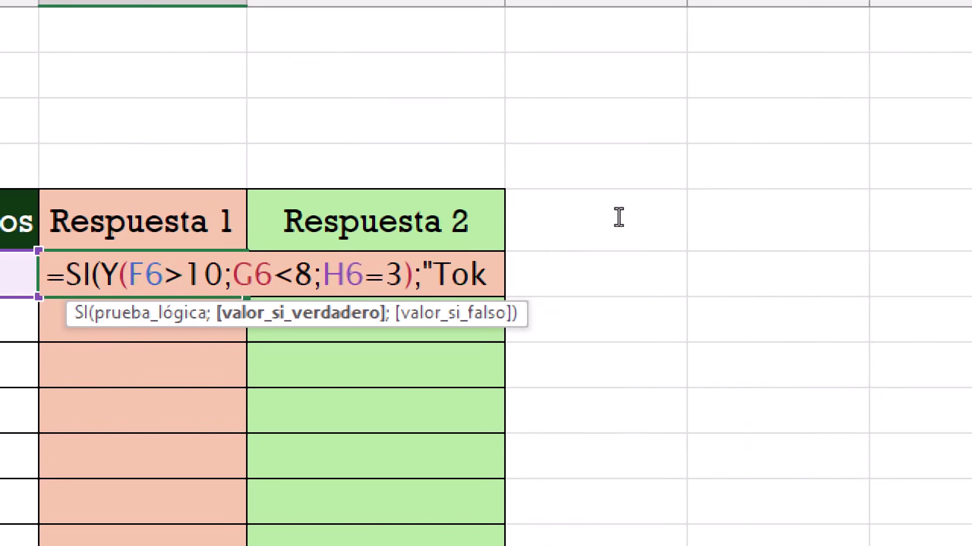
type(" ok")
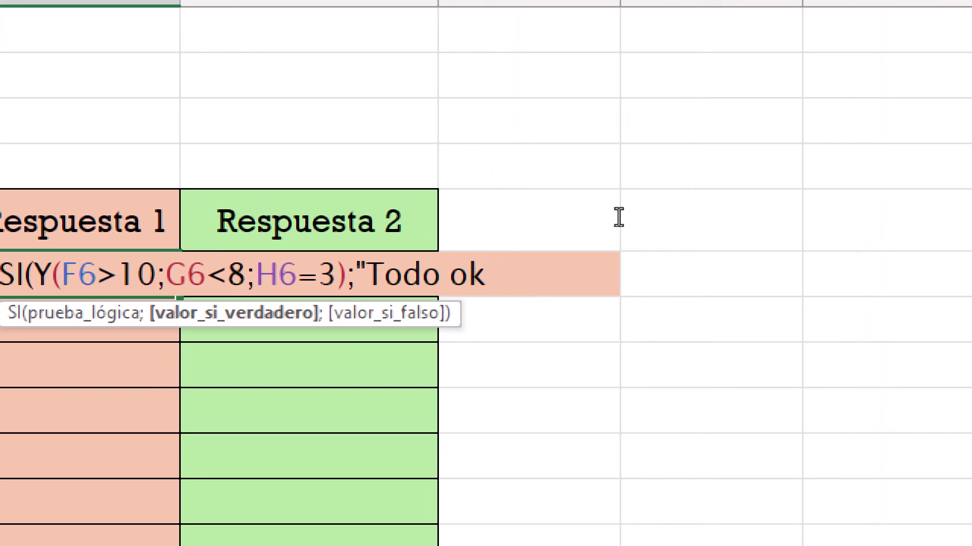
type("\";")
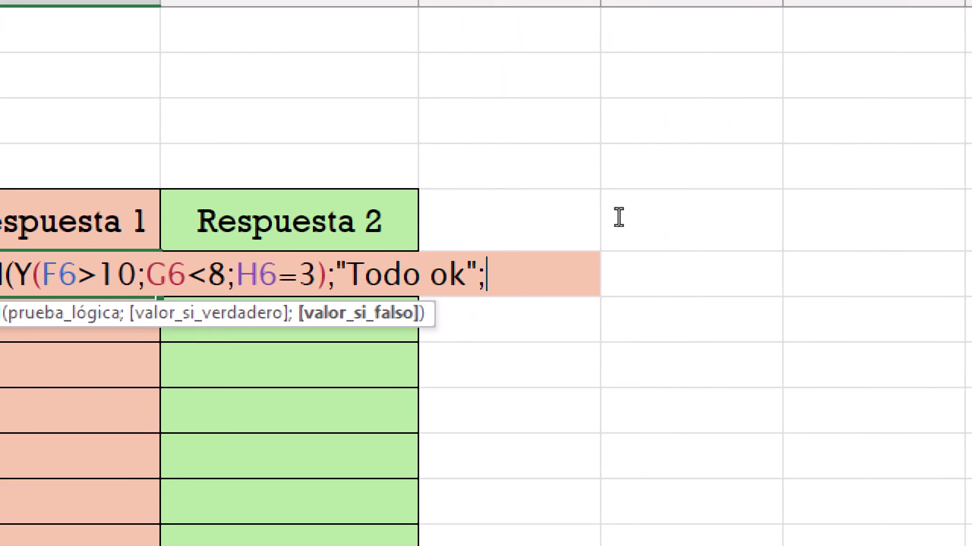
type("\"\"")
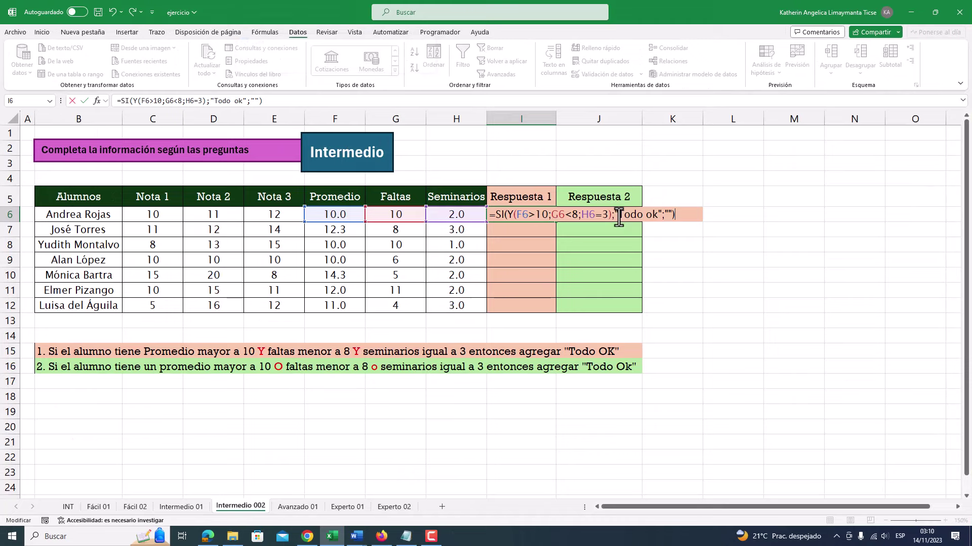
key("Return")
left_click(545, 210)
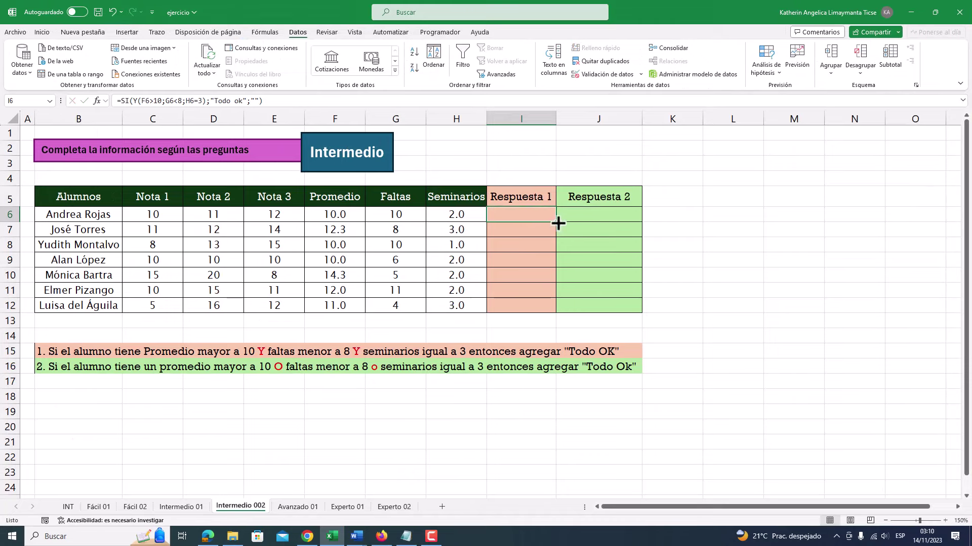
double_click(558, 223)
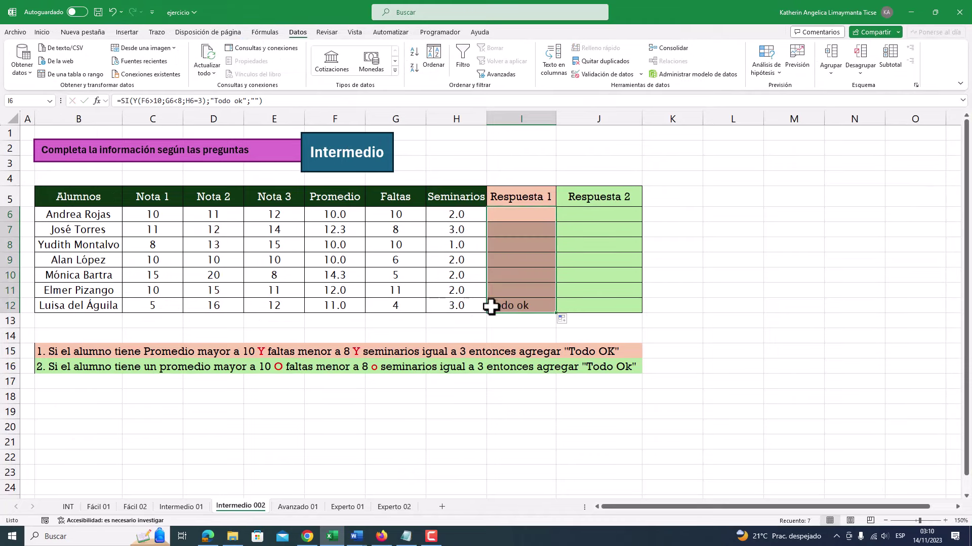
Step: Check the Respuesta 1 result in row 12 against that student's Promedio, Faltas and Seminarios values
left_click(491, 306)
left_click(354, 307)
left_click(508, 306)
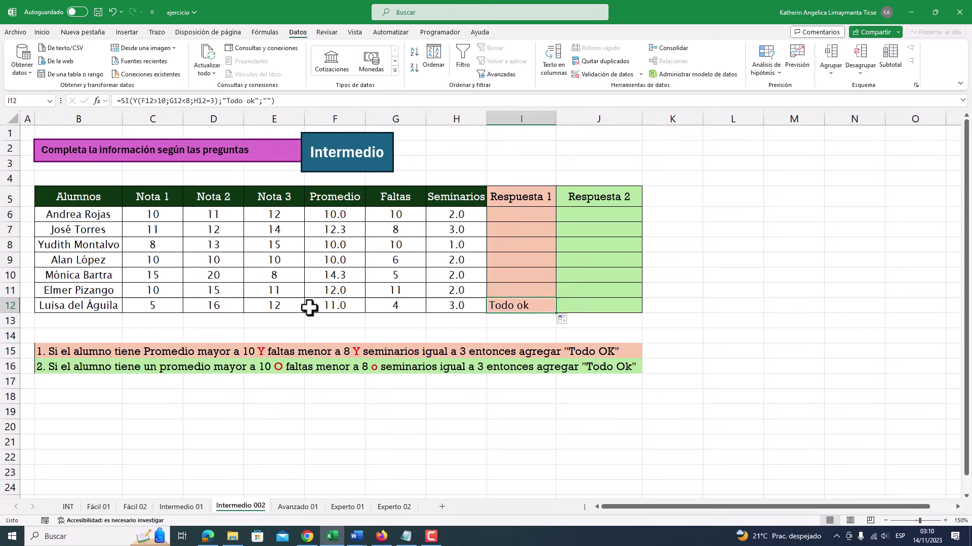
left_click(94, 309)
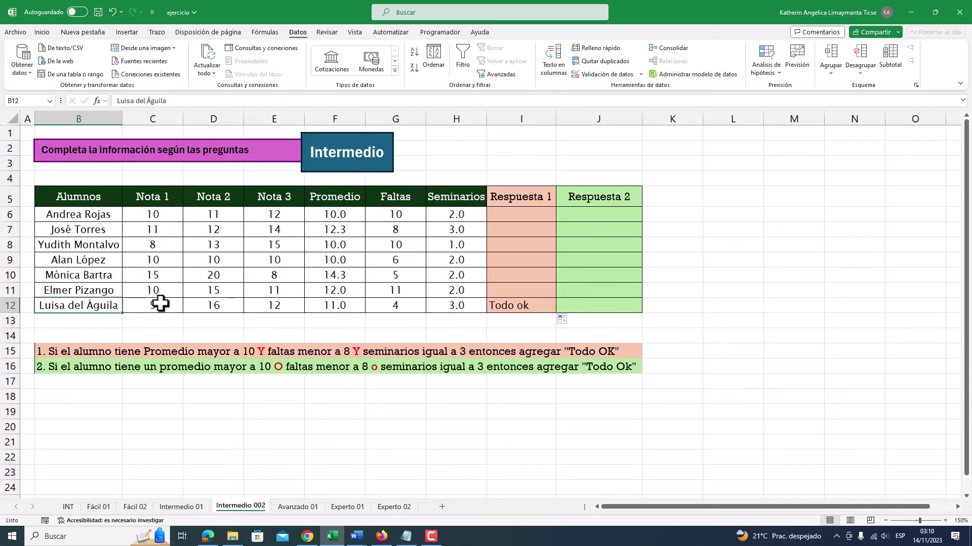
left_click_drag(160, 303, 440, 309)
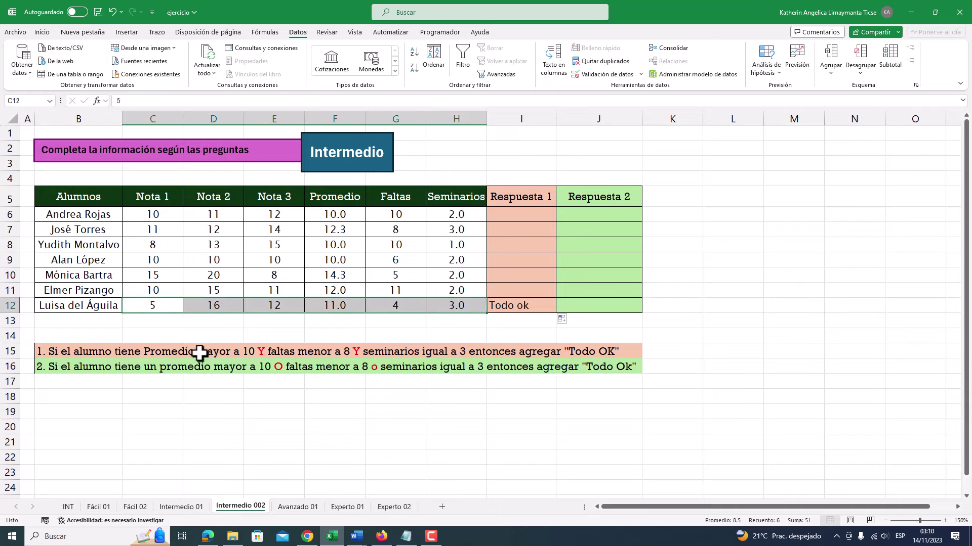
Step: Read question 2 in row 16, examining its three conditions, the O connectors between them and the required answer text
double_click(49, 365)
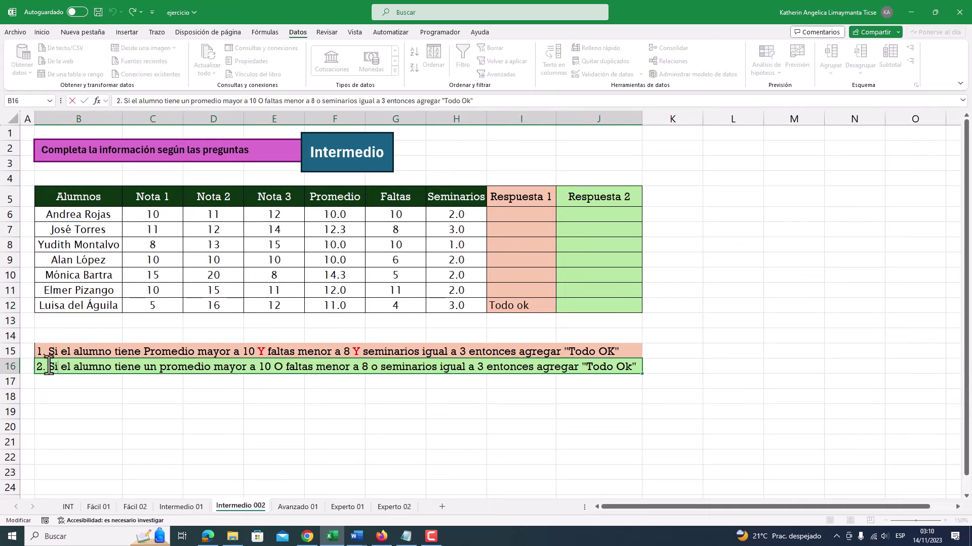
left_click_drag(136, 367, 258, 367)
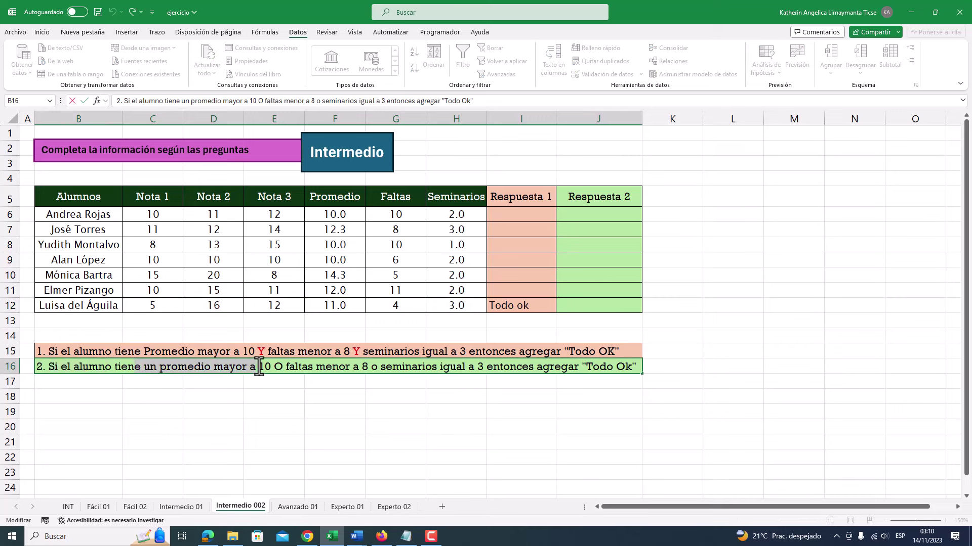
left_click(278, 366)
left_click(302, 367)
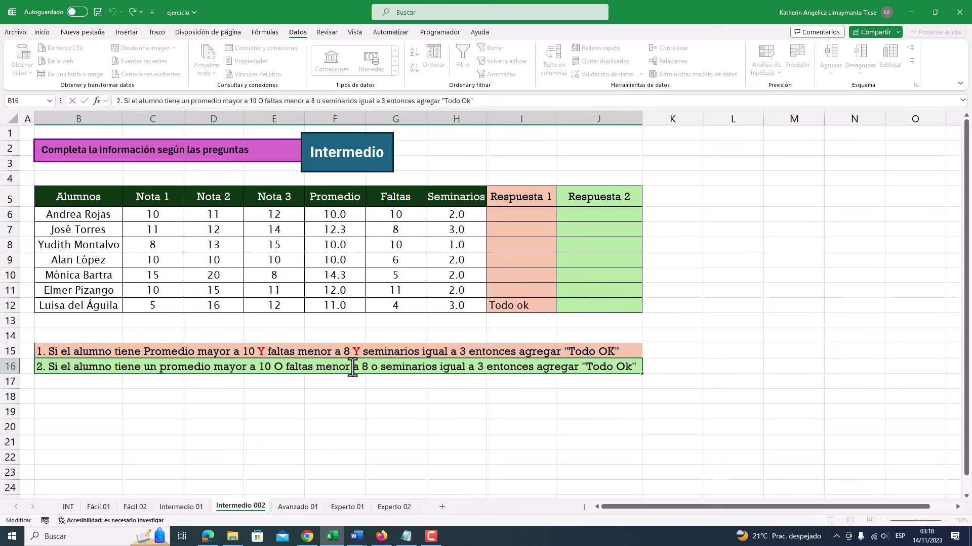
double_click(375, 367)
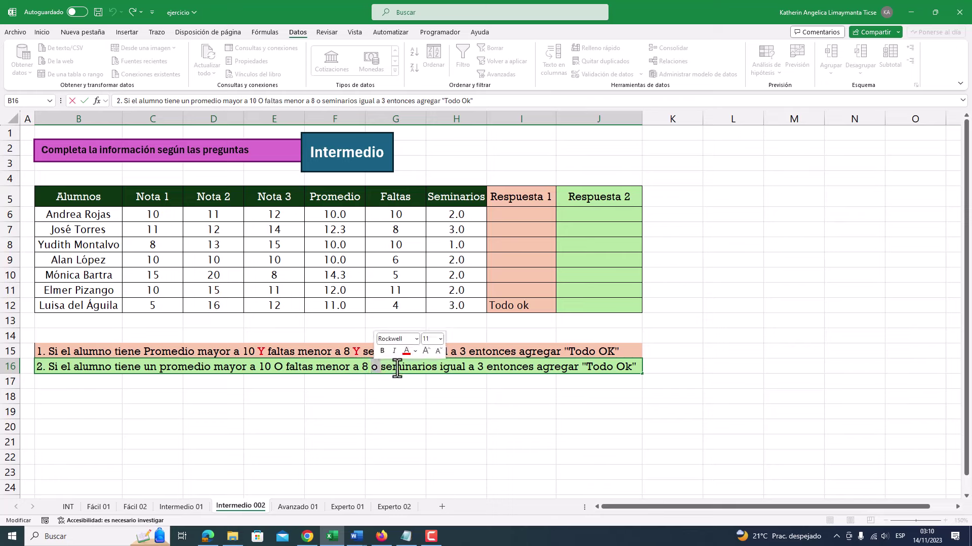
double_click(481, 367)
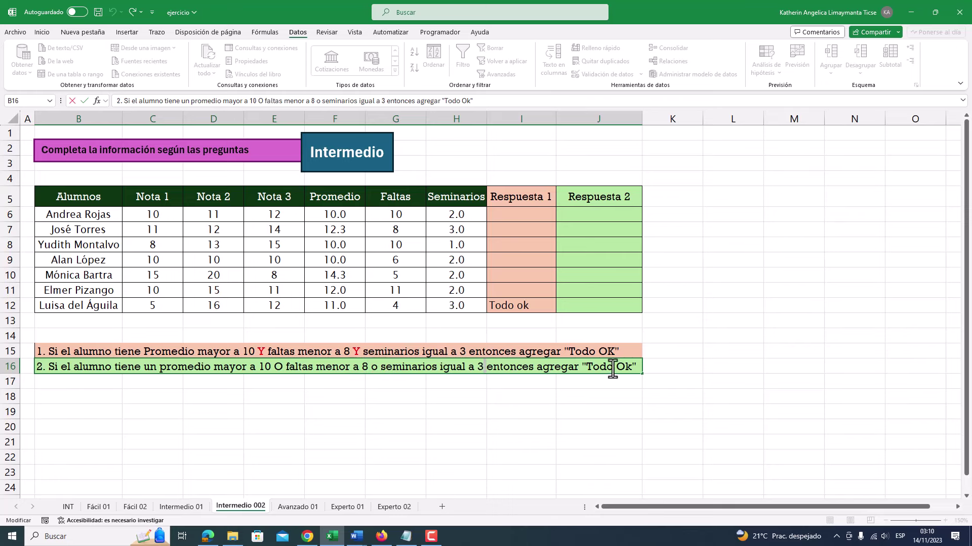
left_click(392, 396)
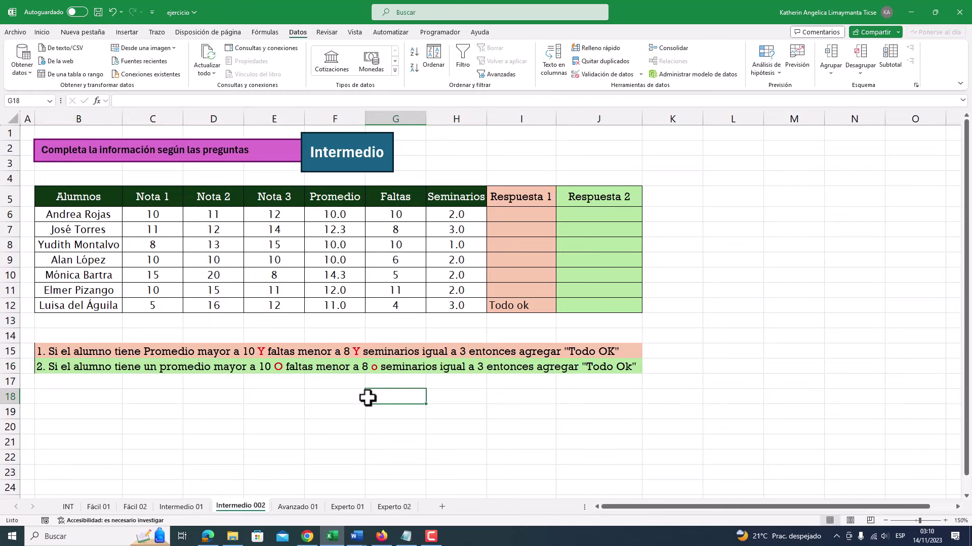
left_click(182, 388)
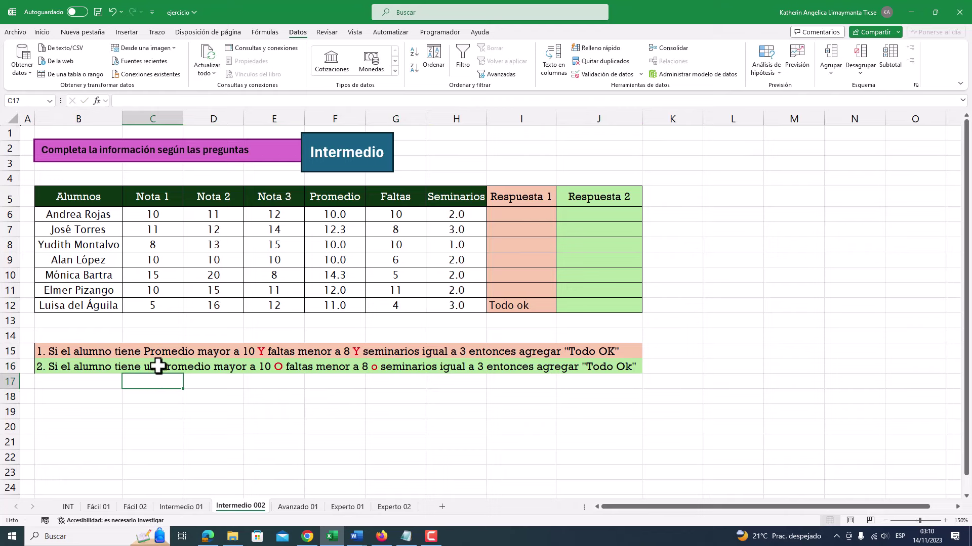
double_click(69, 365)
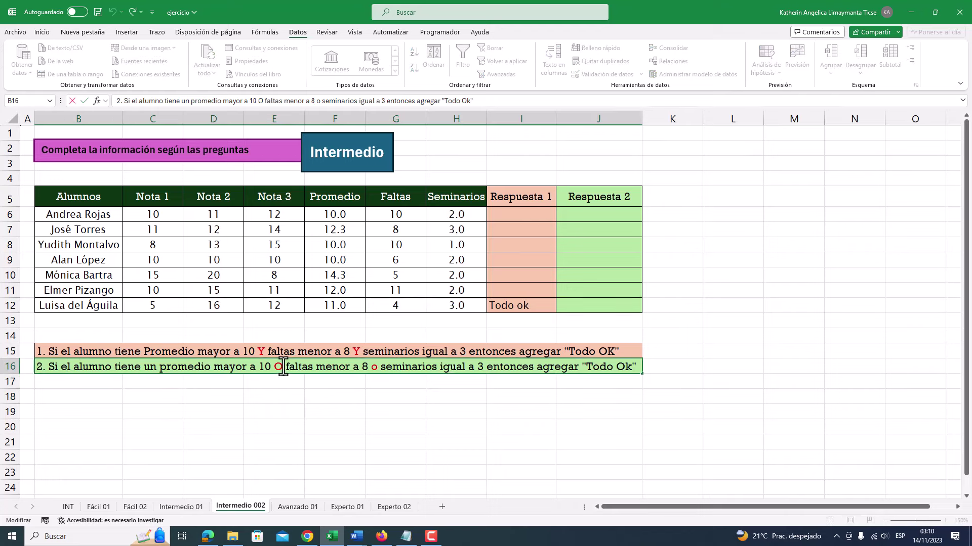
left_click(267, 384)
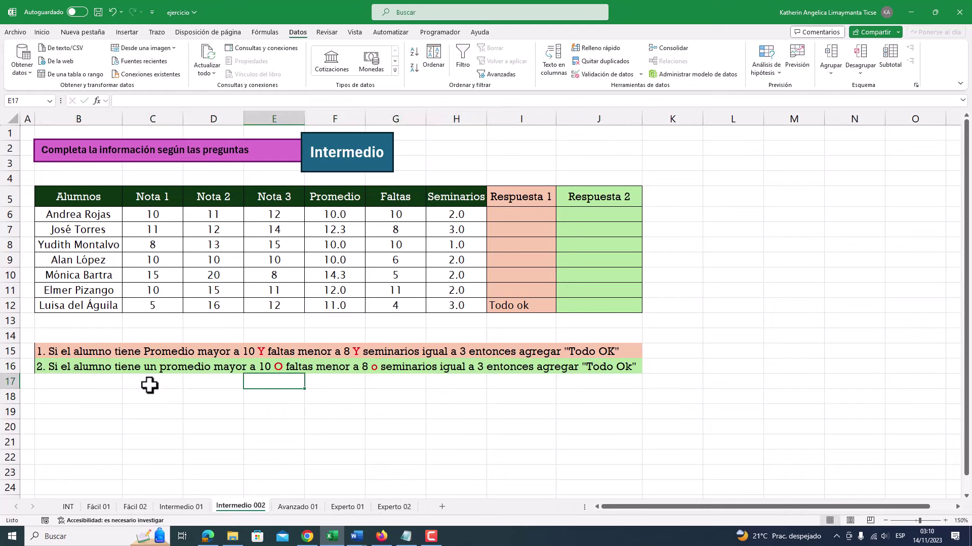
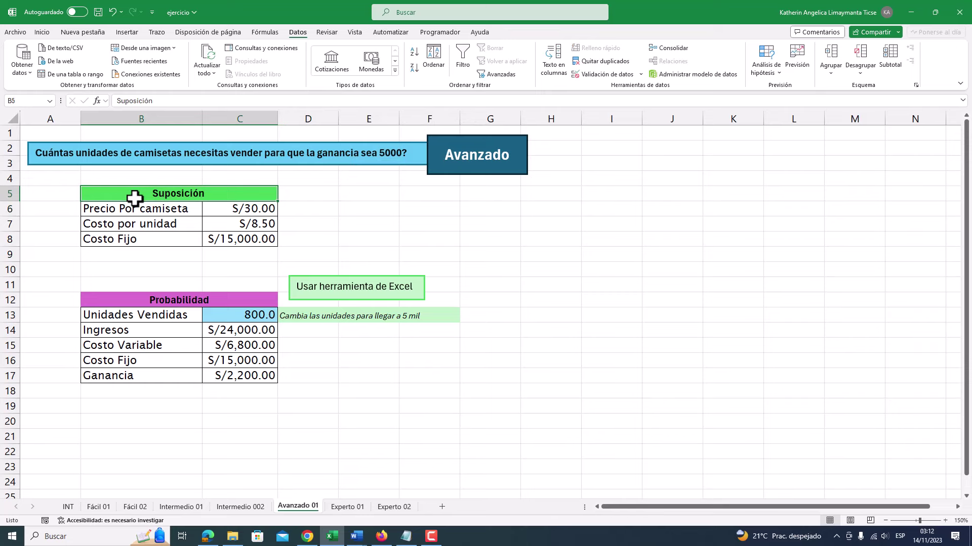
Step: Examine the Suposición table on the Avanzado 01 sheet: price per shirt, cost per unit and fixed cost
left_click(130, 207)
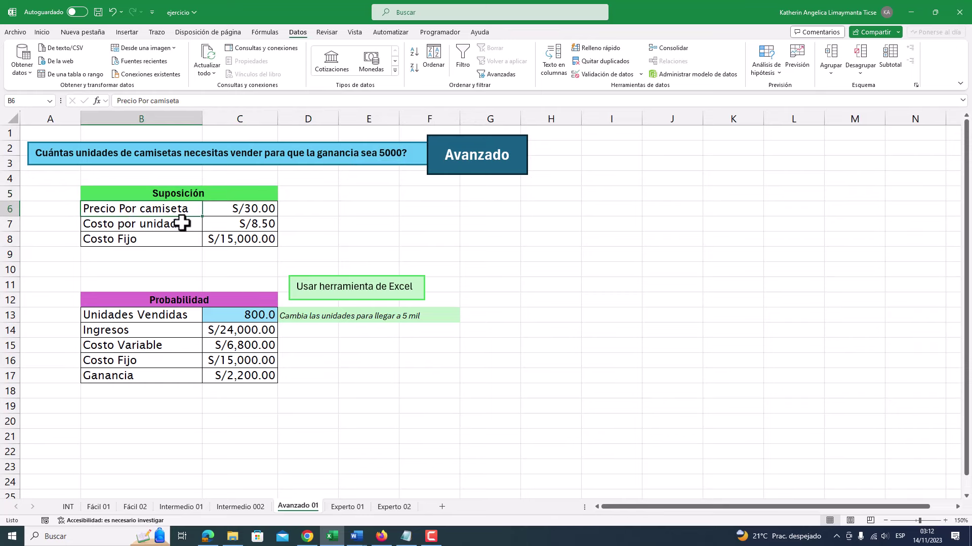
left_click(256, 209)
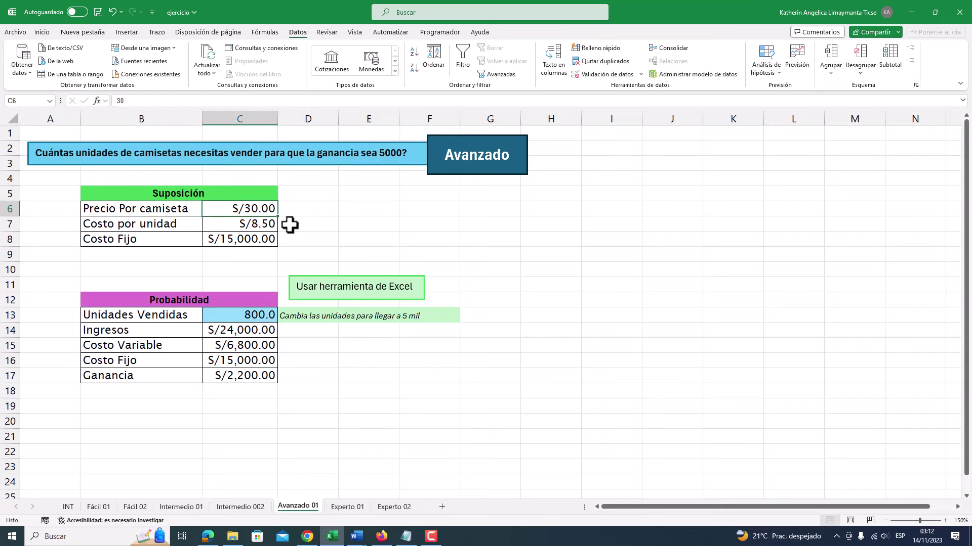
left_click(135, 223)
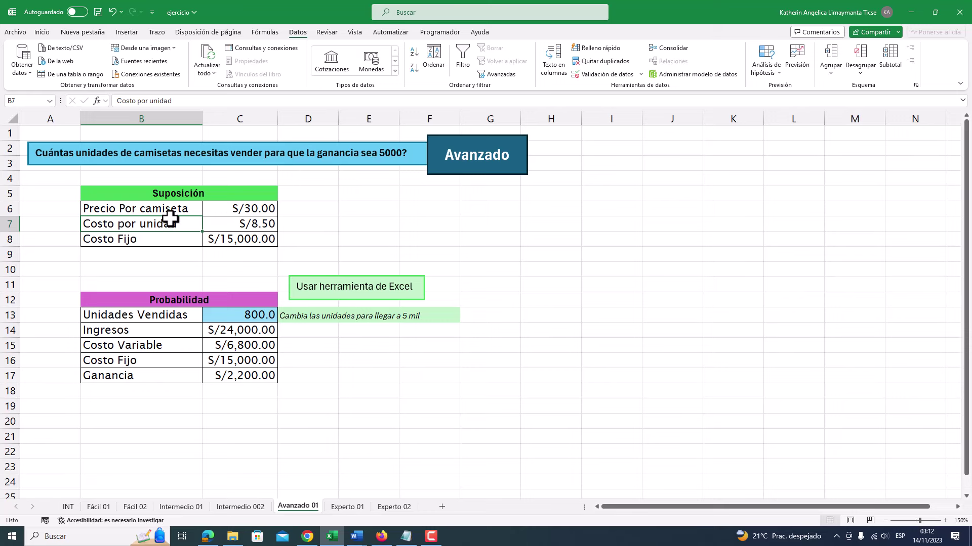
left_click(243, 223)
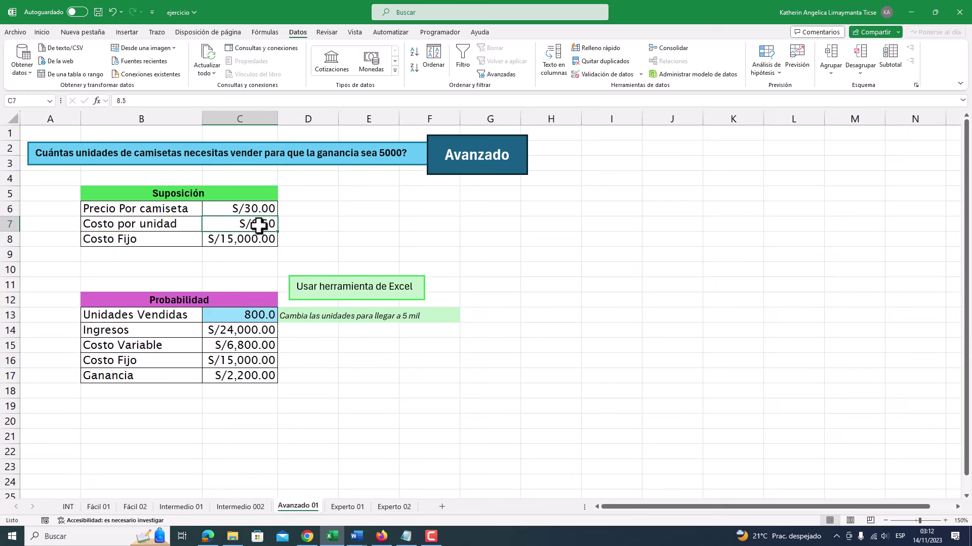
left_click(116, 240)
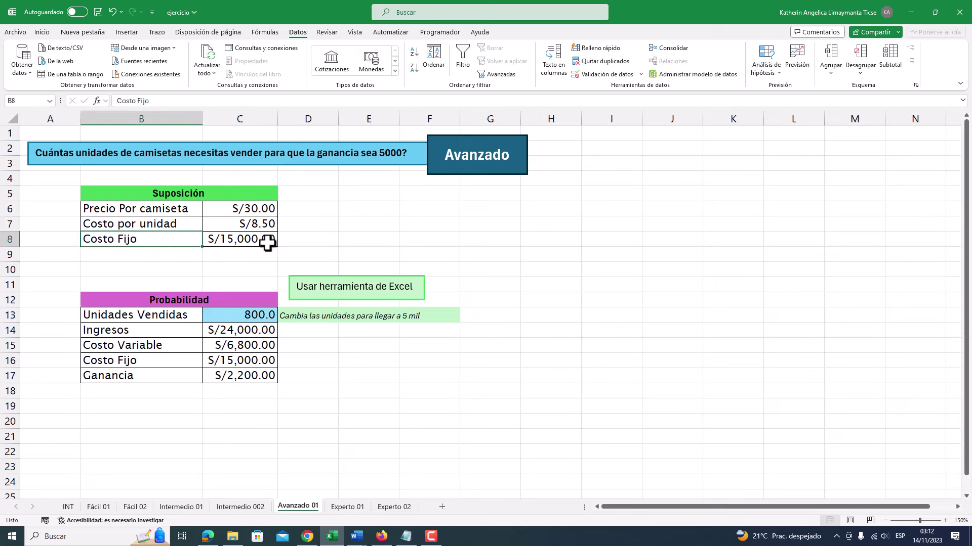
left_click(237, 241)
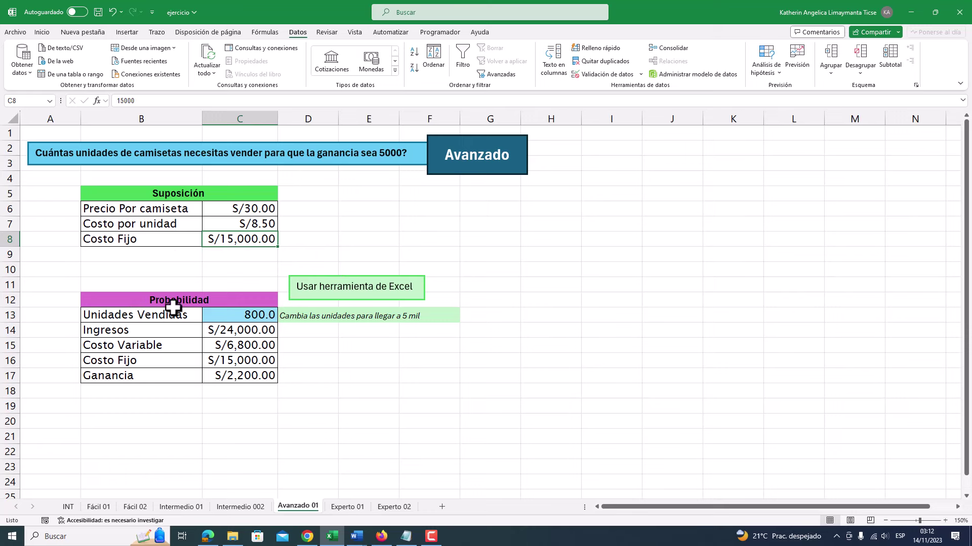
Step: Examine the Unidades Vendidas cell and the Ingresos formula in C14 with the cells it multiplies
left_click(119, 316)
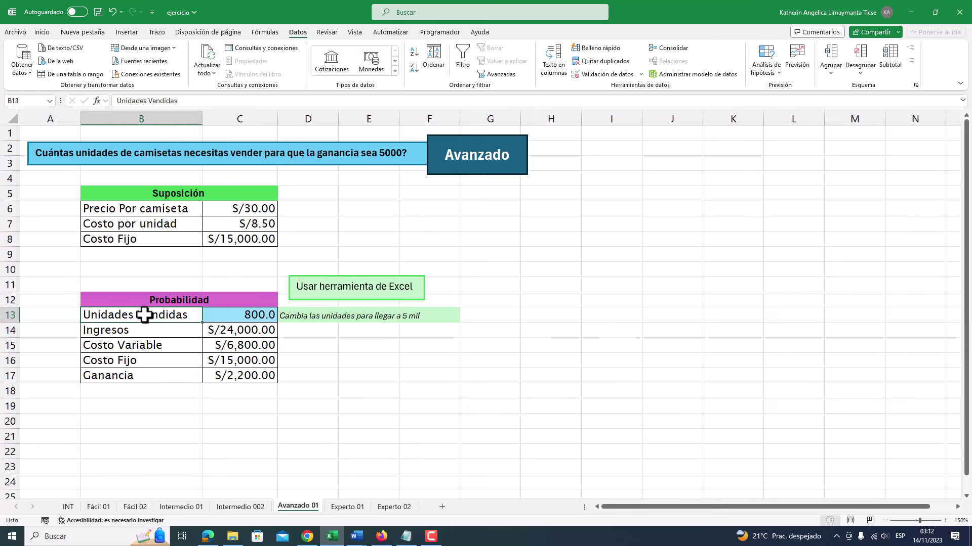
left_click(236, 316)
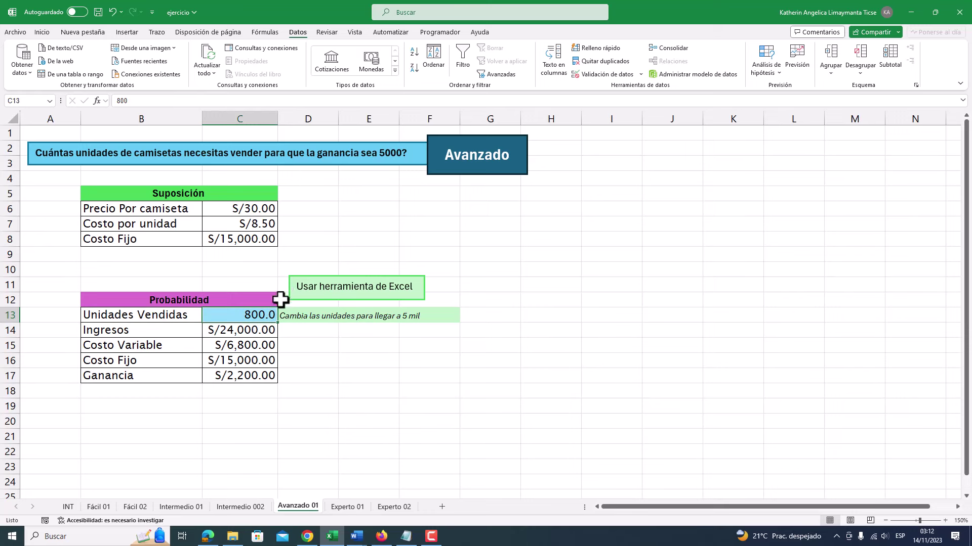
left_click(145, 331)
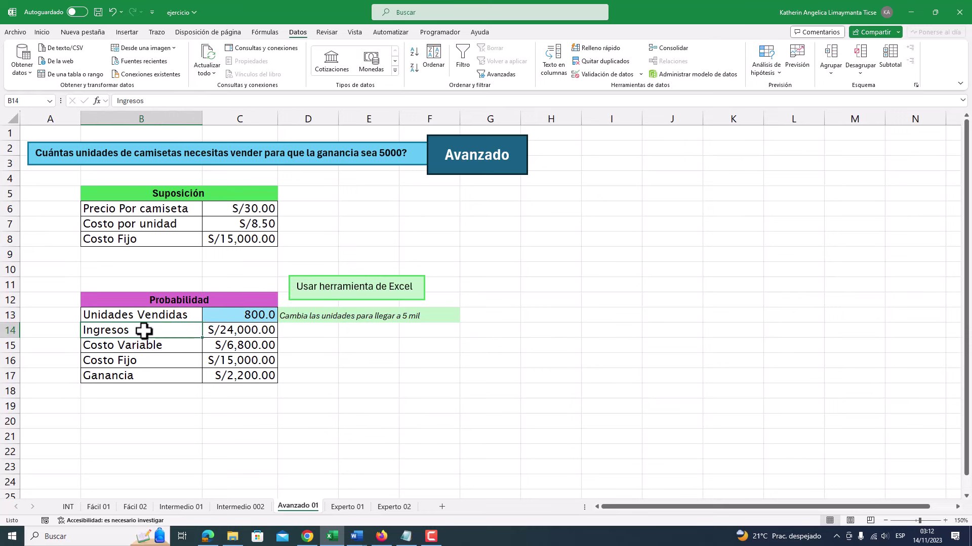
left_click(254, 330)
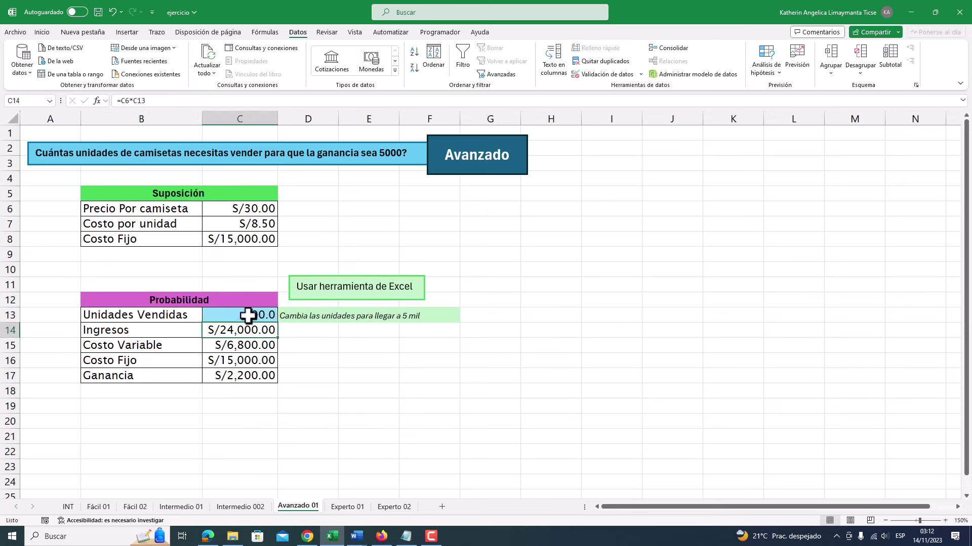
left_click(244, 210)
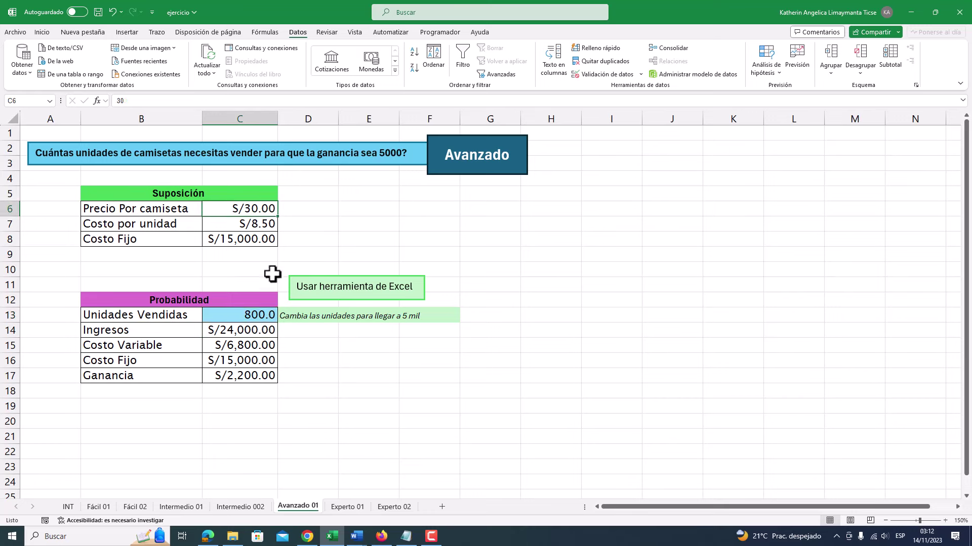
left_click(267, 332)
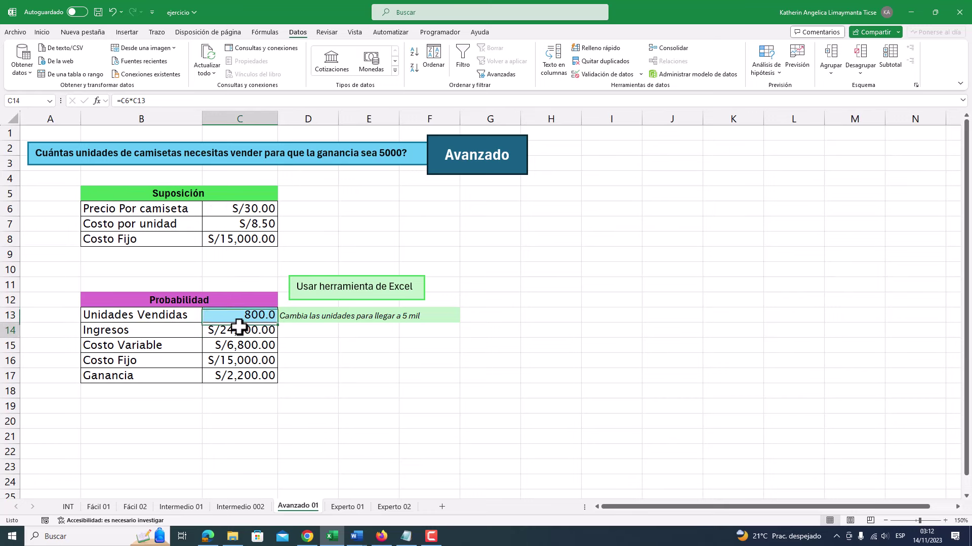
Step: Examine the Costo Variable formula in C15 together with its units sold and cost per unit source cells
left_click(144, 349)
left_click(237, 346)
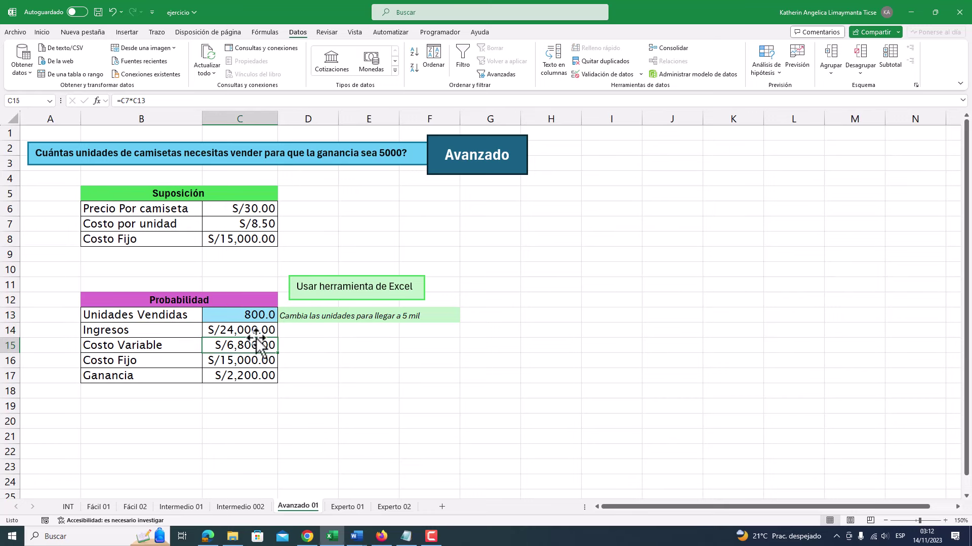
left_click(241, 314)
left_click(223, 227)
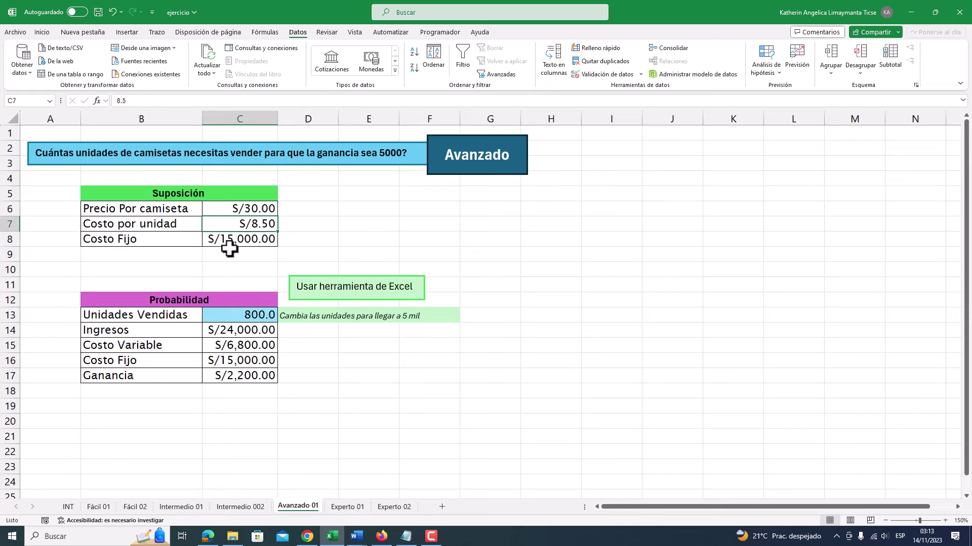
left_click(235, 347)
Step: Compare the Costo Fijo row of the Probabilidad table with its source row in the Suposición table
left_click(124, 360)
left_click(222, 361, "shift")
key("ctrl+c")
left_click(108, 240)
key("ctrl+v")
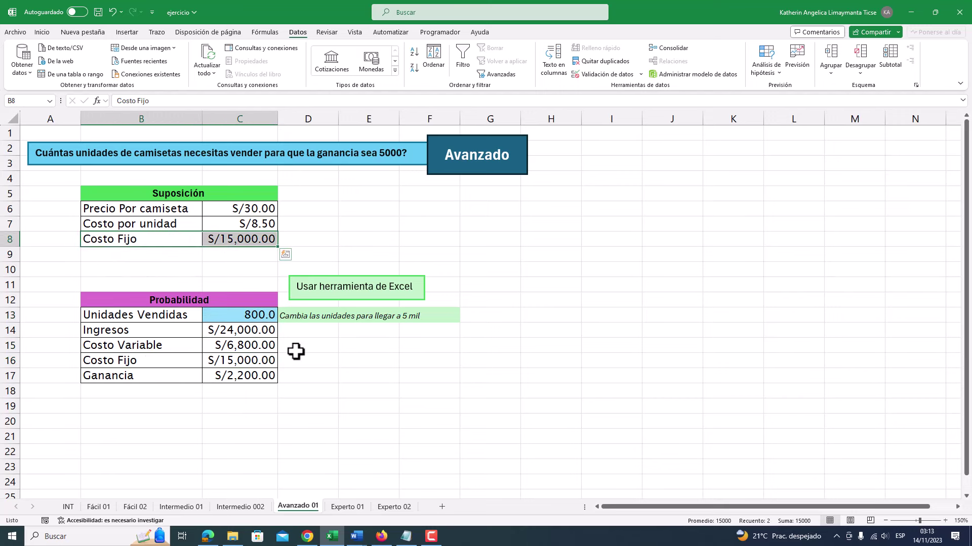
left_click(240, 362)
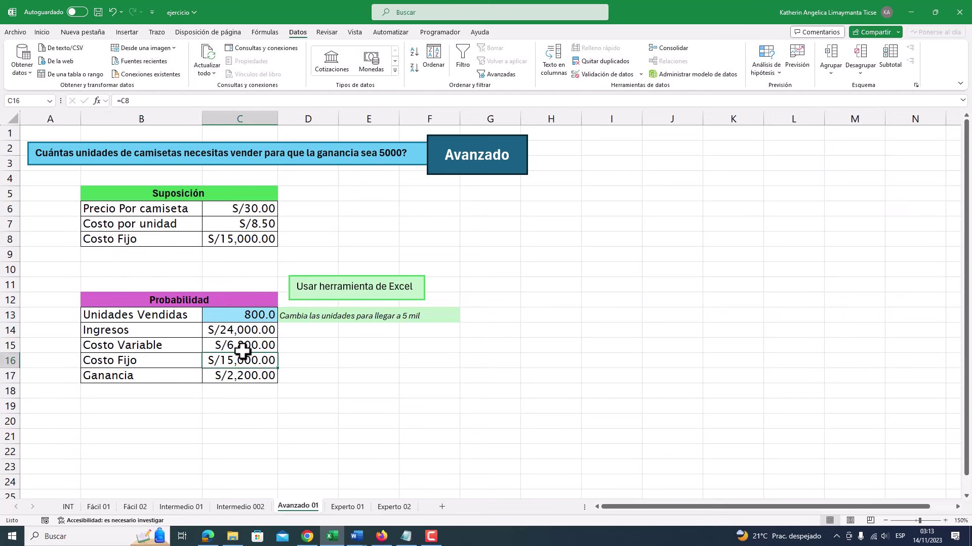
Step: Fill the Ganancia result cell C17 with standard red
left_click(148, 375)
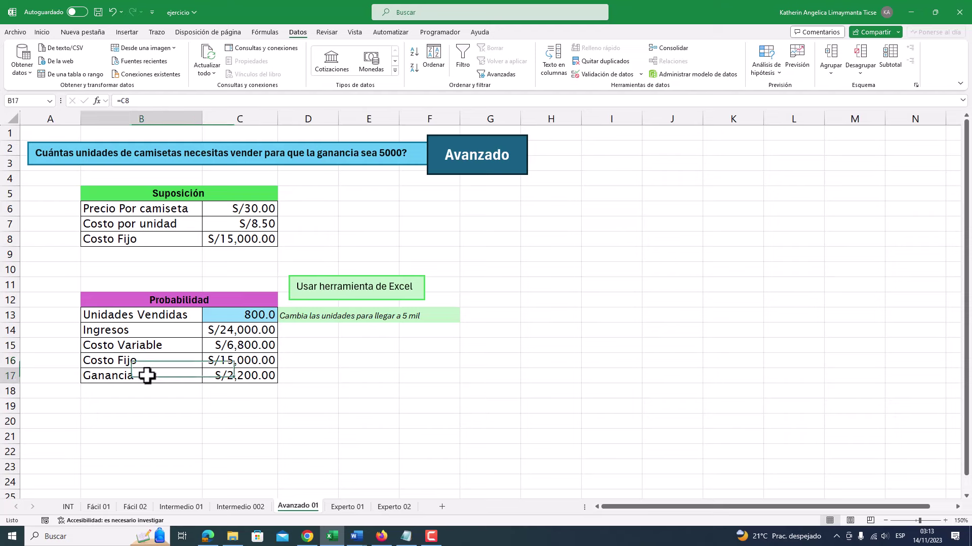
left_click(238, 376)
left_click(34, 28)
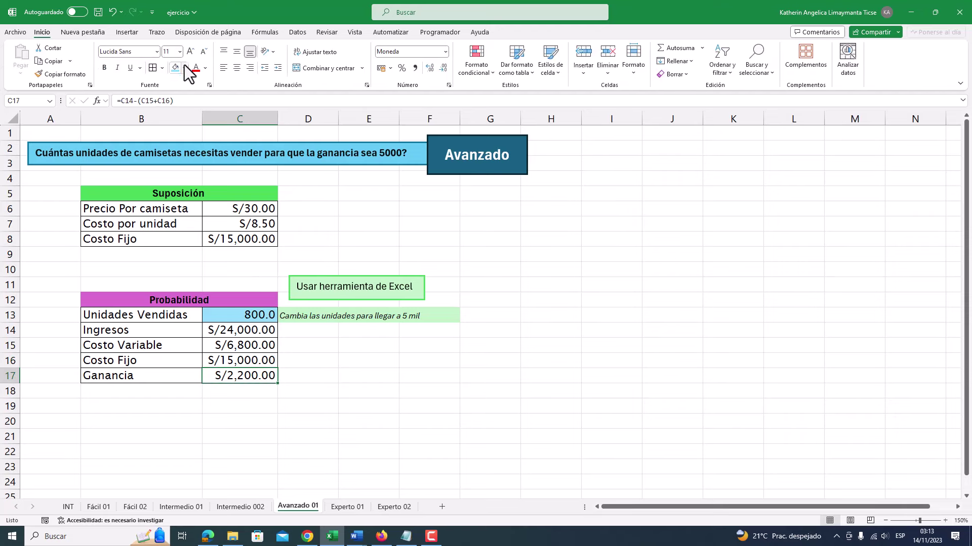
left_click(184, 68)
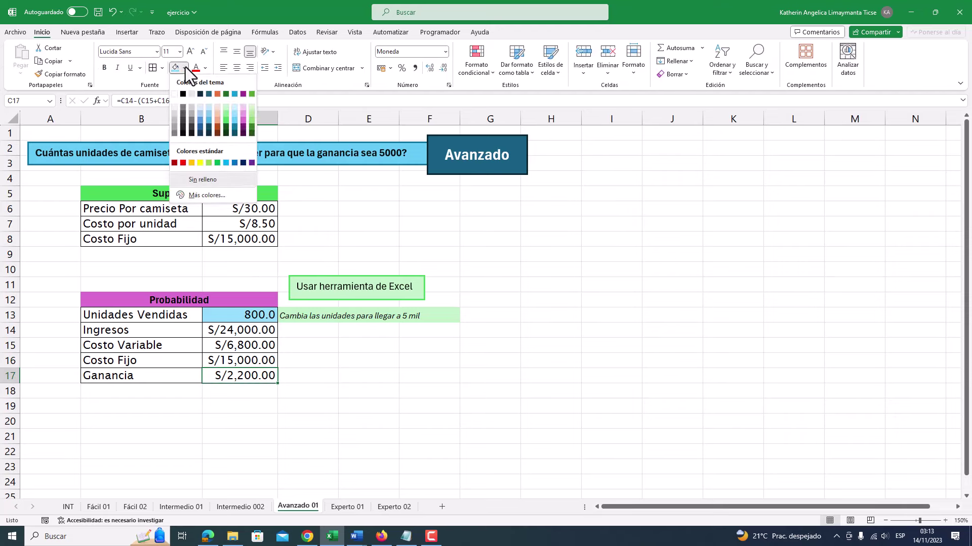
left_click(183, 162)
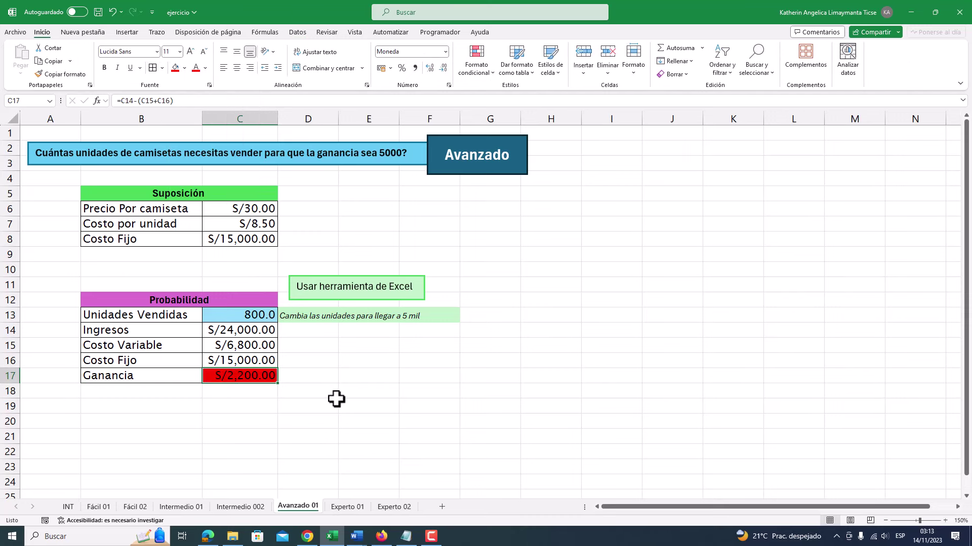
left_click(357, 419)
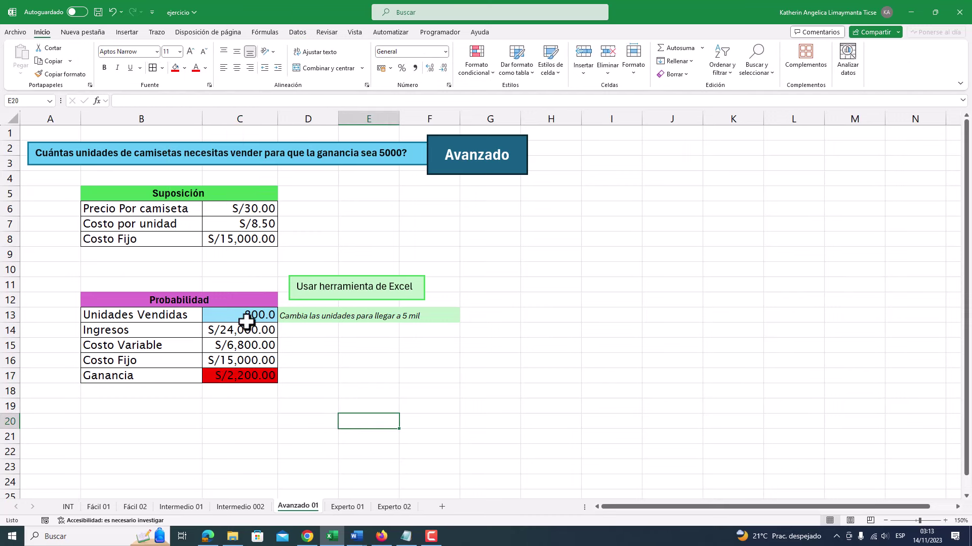
Step: Try 500 as Unidades Vendidas in C13 and check the resulting Ganancia
left_click(167, 315)
left_click(222, 314)
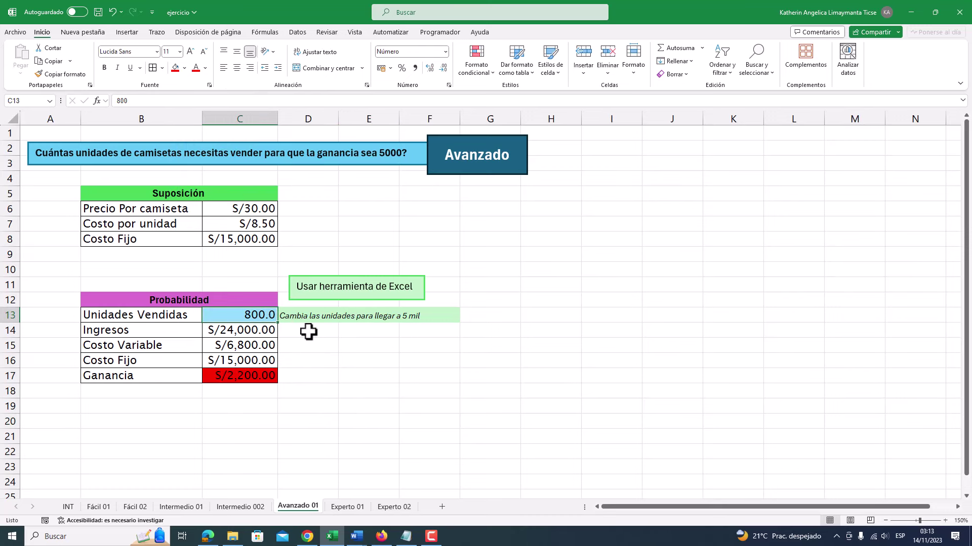
type("500")
key("Return")
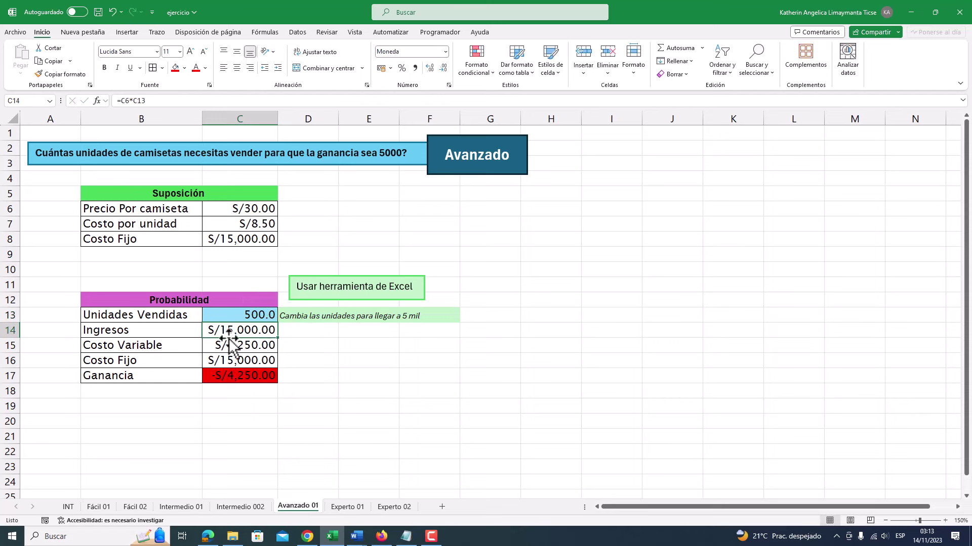
left_click(232, 375)
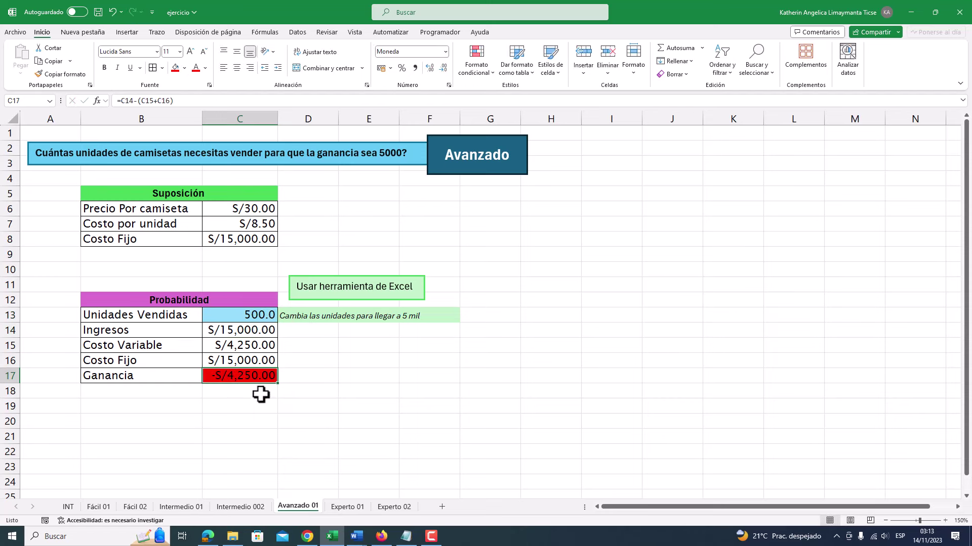
Step: Set Unidades Vendidas in C13 to 1500 and check the resulting Ganancia
left_click(254, 317)
type("1")
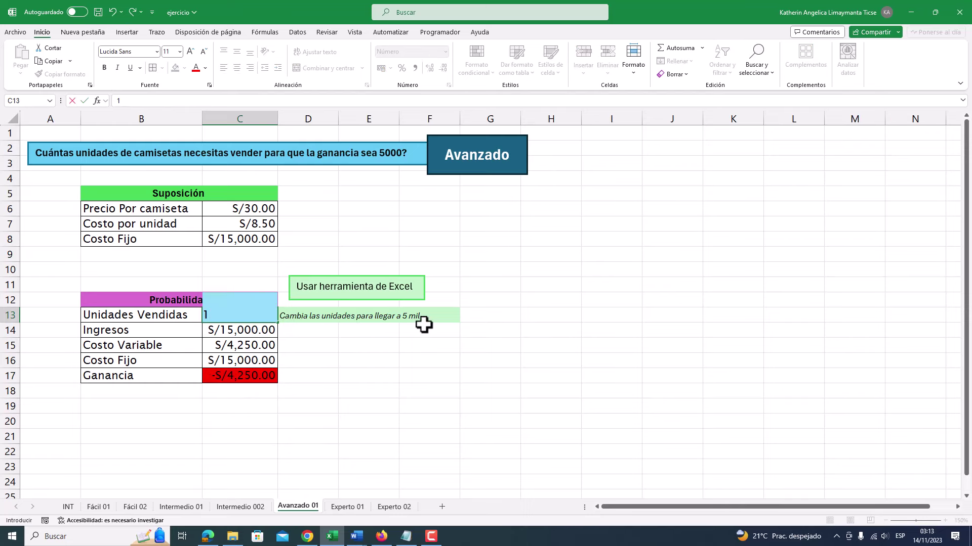
key("Return")
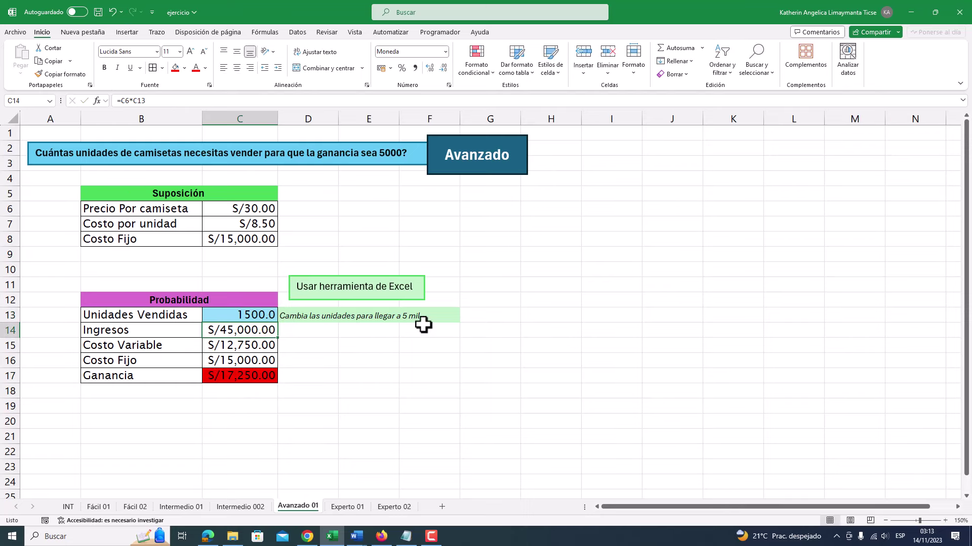
left_click(226, 377)
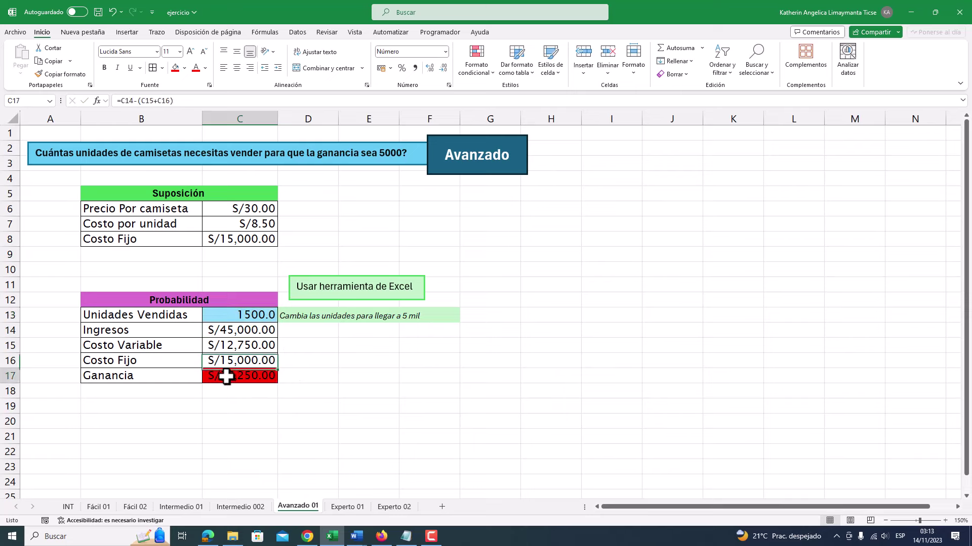
left_click(241, 319)
left_click(236, 378)
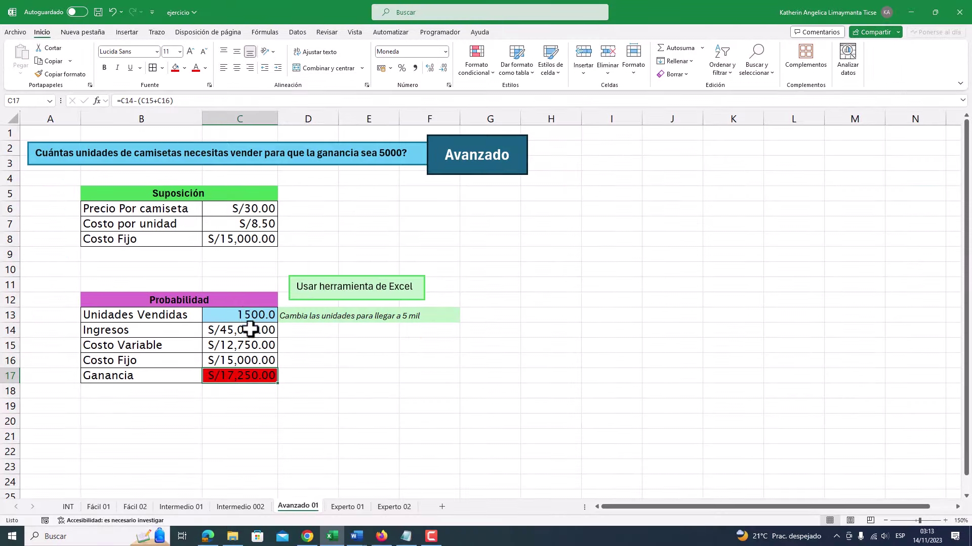
Step: Read the "Usar herramienta de Excel" note and relate it to the Unidades Vendidas cell C13
left_click(243, 318)
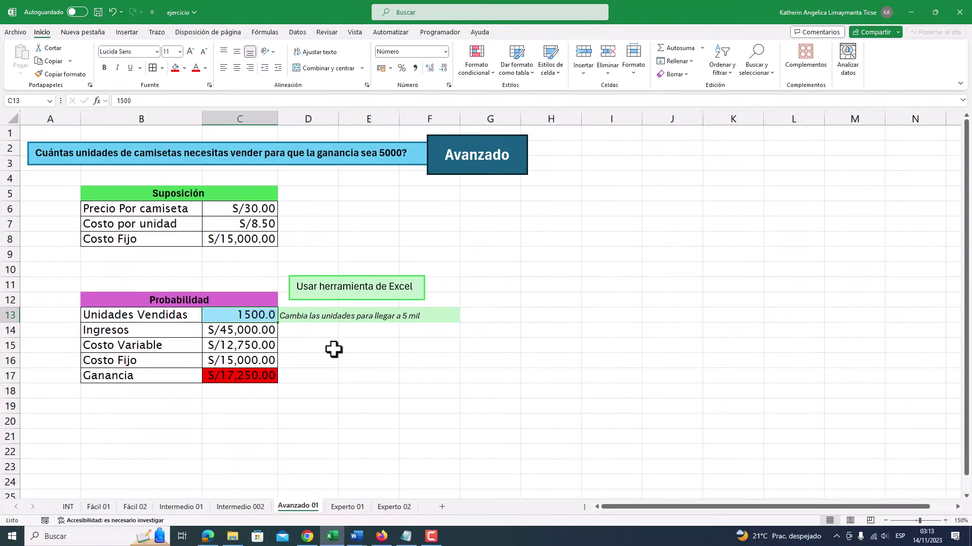
left_click(316, 287)
left_click_drag(299, 289, 411, 291)
left_click(340, 330)
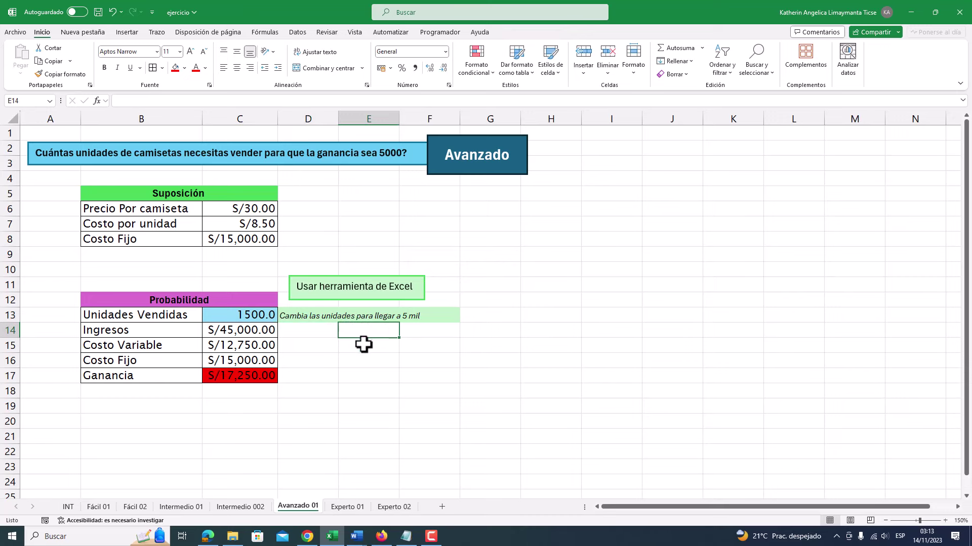
left_click(244, 315)
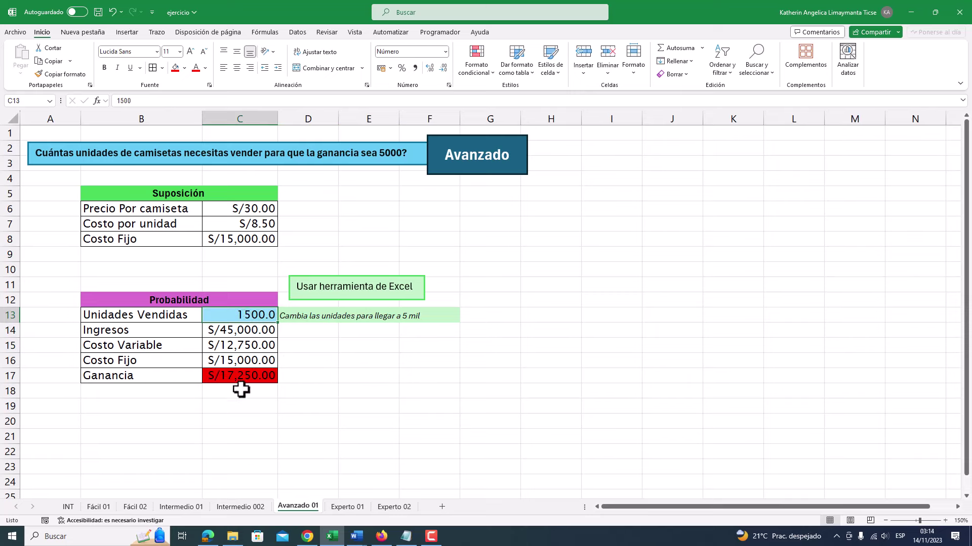
left_click(323, 287)
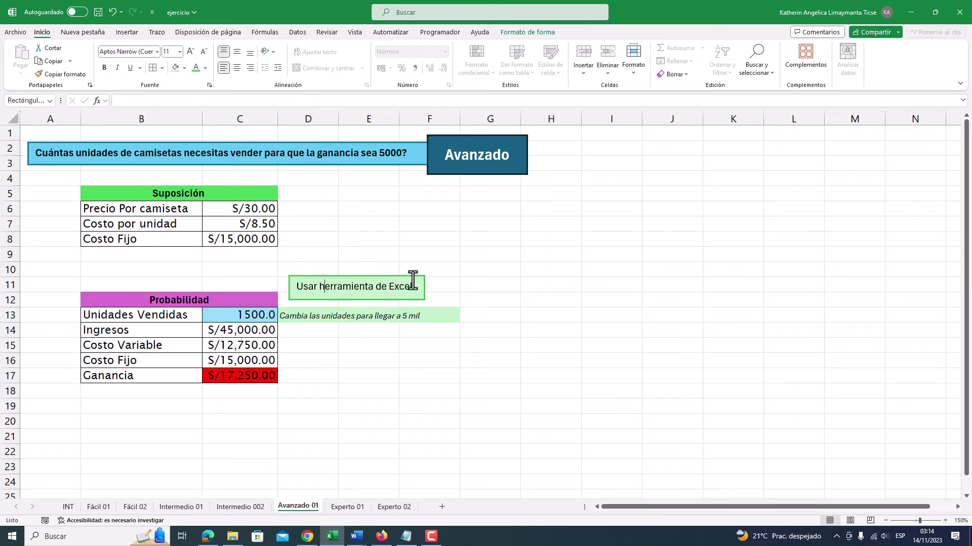
Step: Open Buscar objetivo from the Análisis de hipótesis tools and place its dialog beside the Probabilidad table
left_click(294, 34)
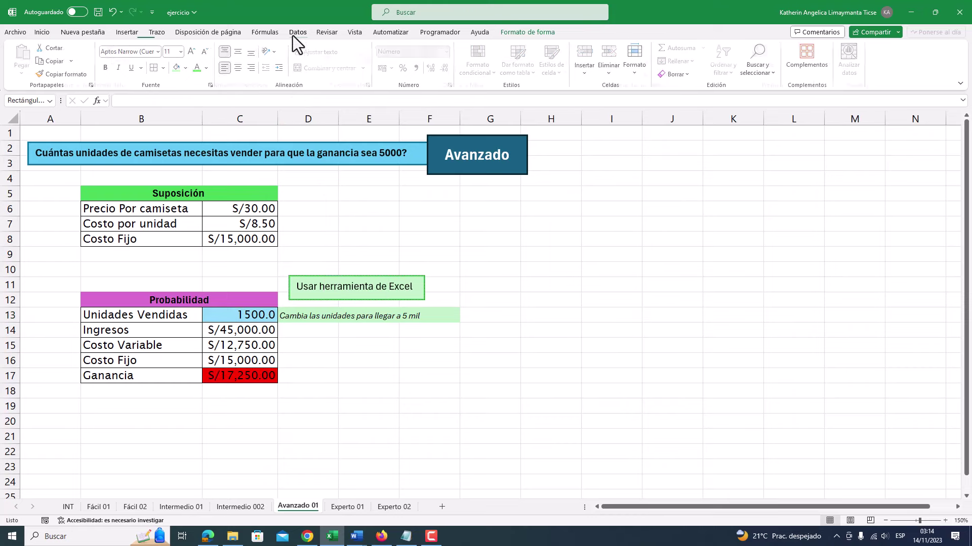
left_click(516, 231)
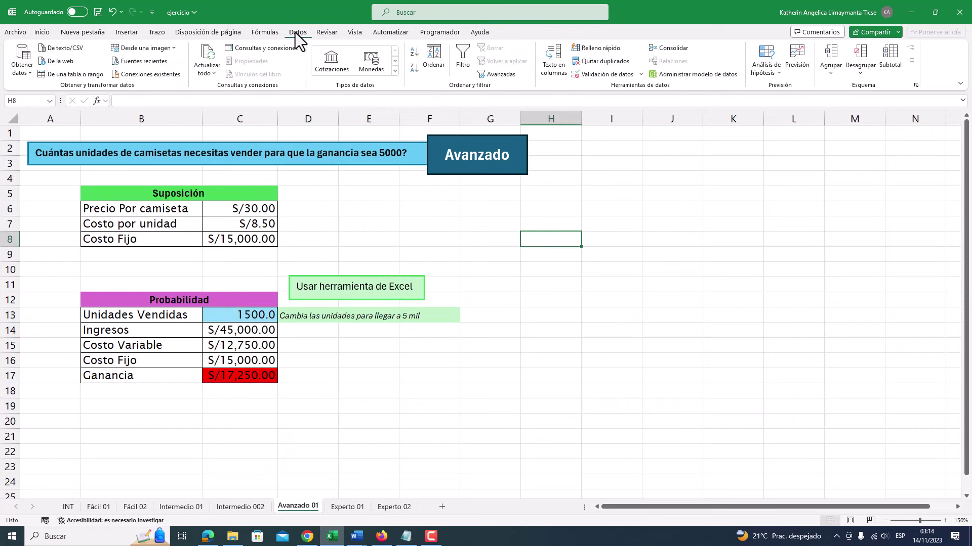
key("super+plus")
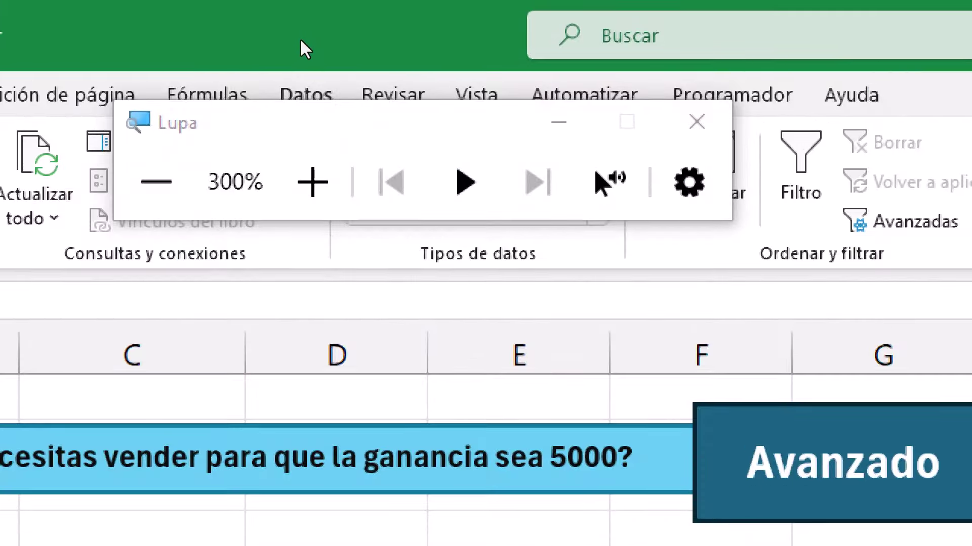
key("super+Escape")
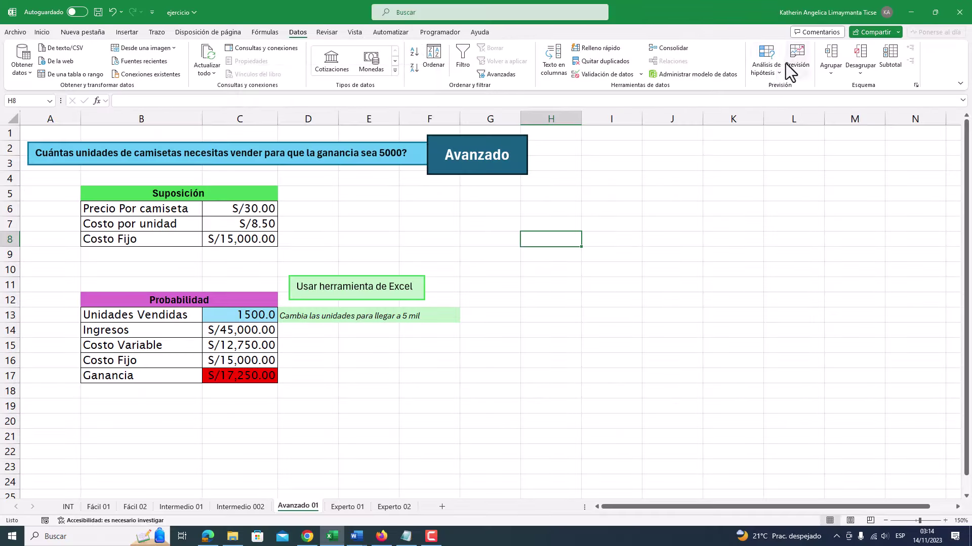
key("super+plus")
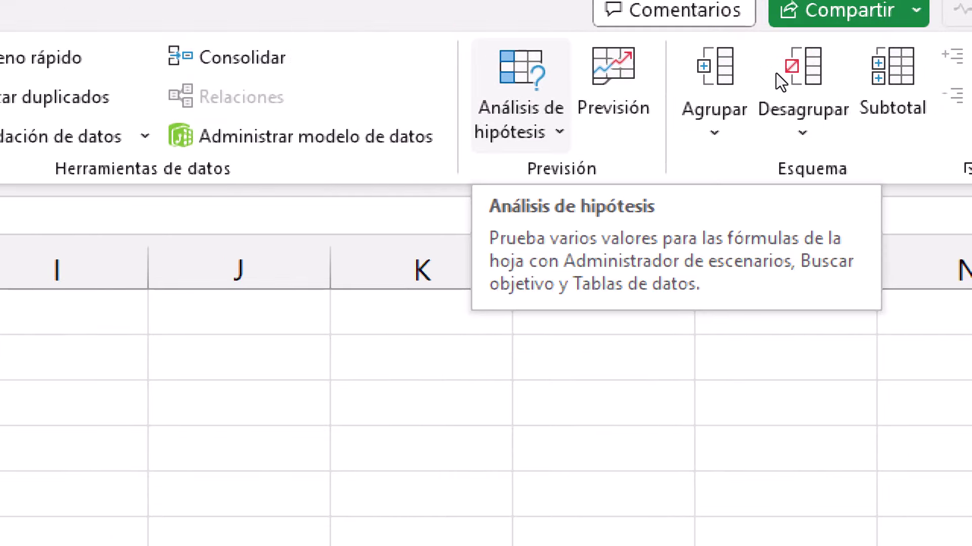
key("super+Escape")
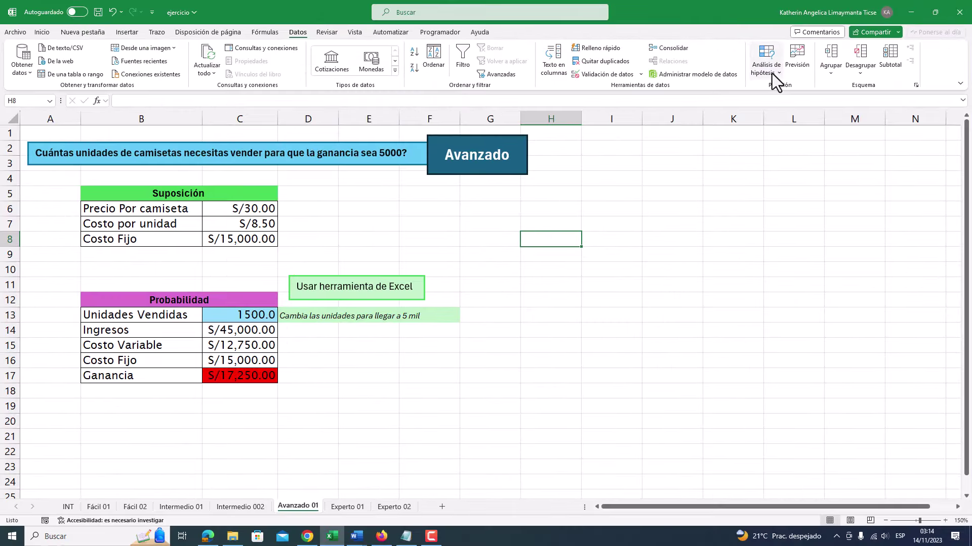
left_click(260, 315)
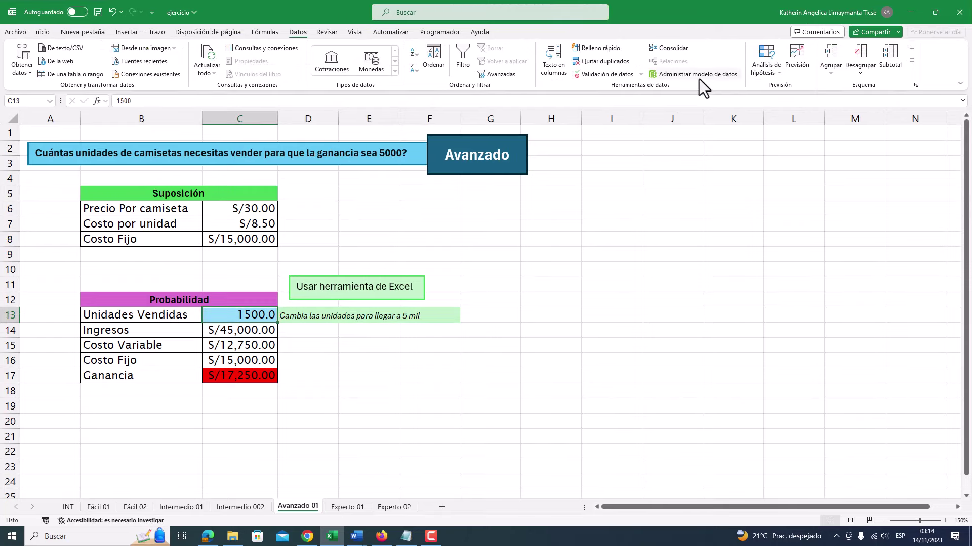
left_click(772, 76)
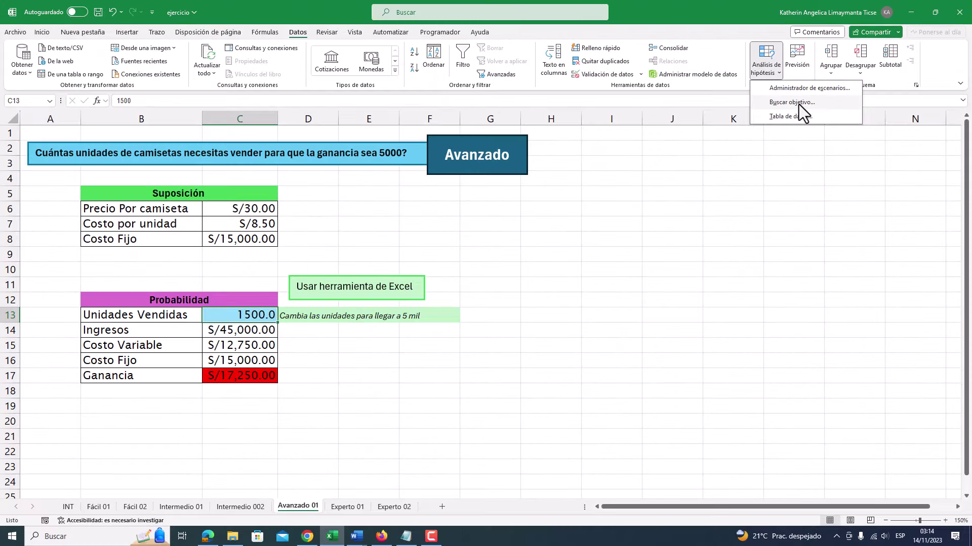
left_click(798, 105)
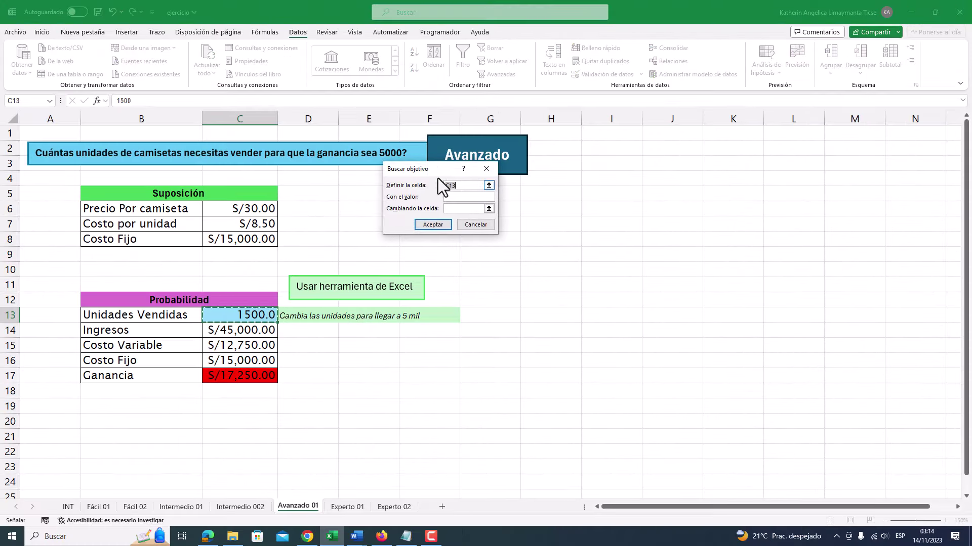
left_click_drag(435, 170, 356, 228)
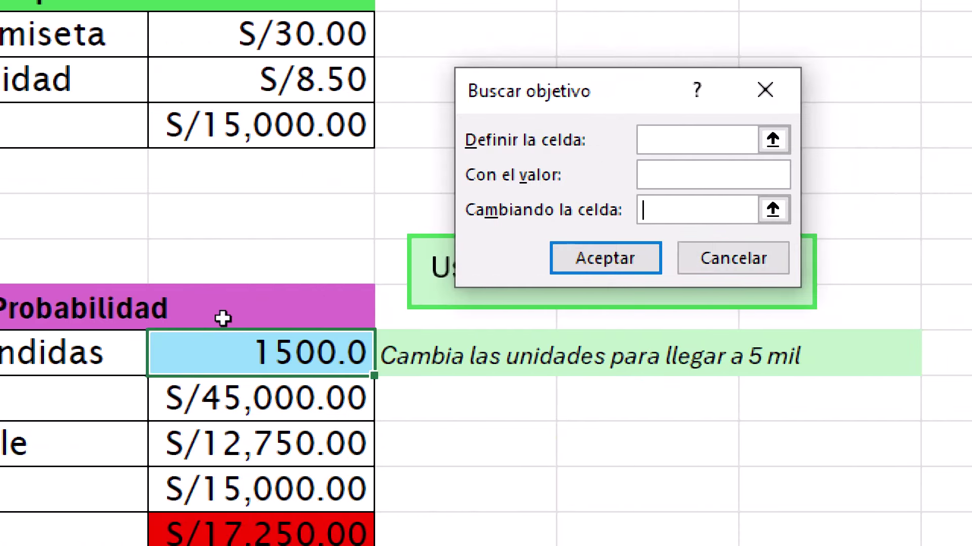
Step: Run Buscar objetivo to bring Ganancia in C17 to 5000 by changing C13, and keep the solution
left_click(233, 349)
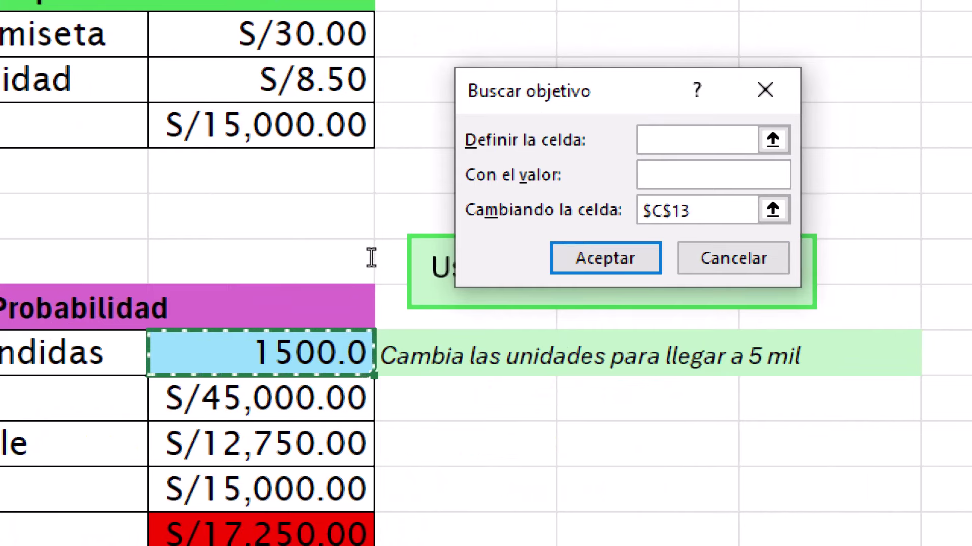
left_click(713, 176)
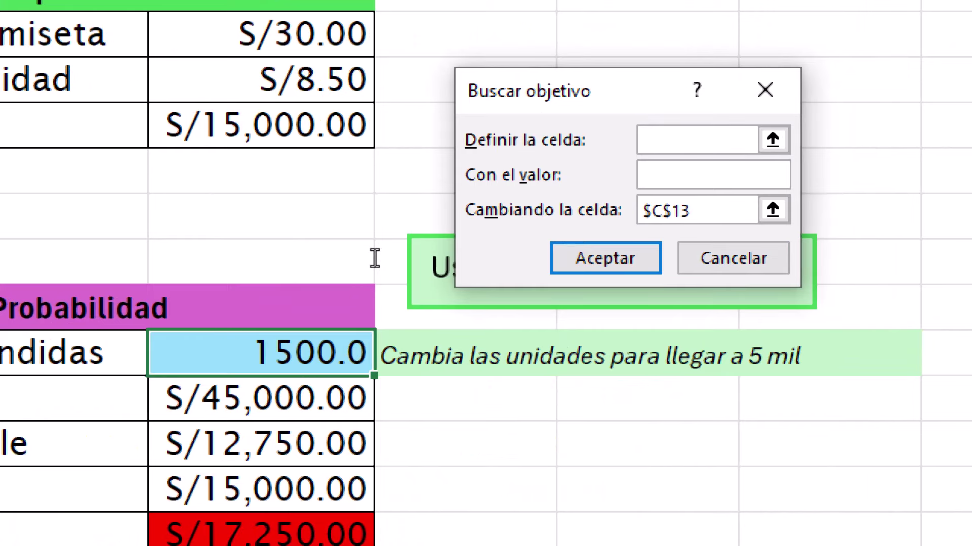
type("5000")
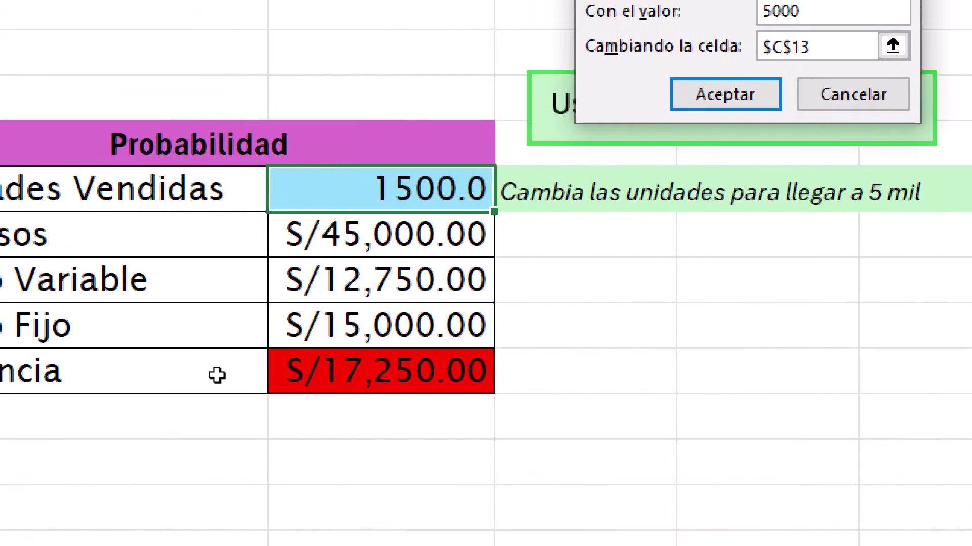
left_click(218, 377)
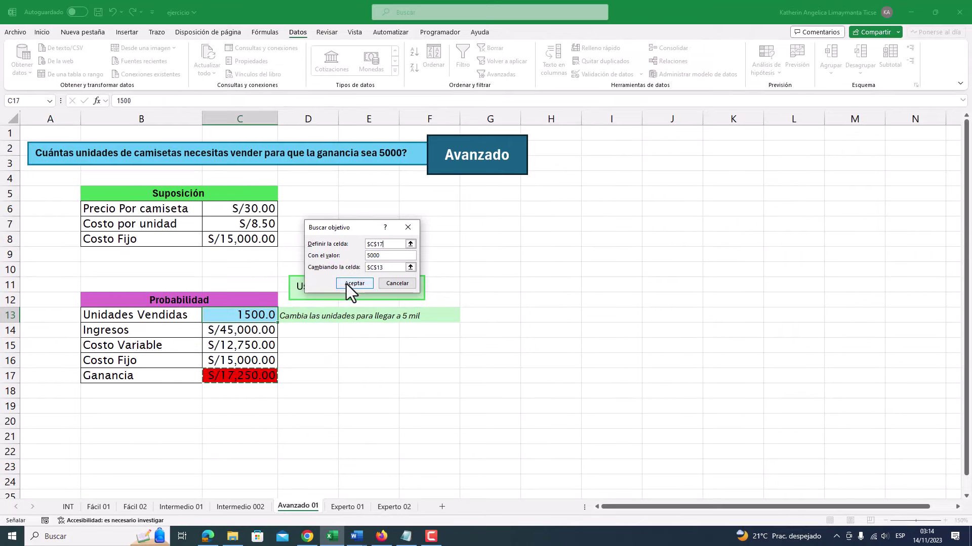
left_click(353, 283)
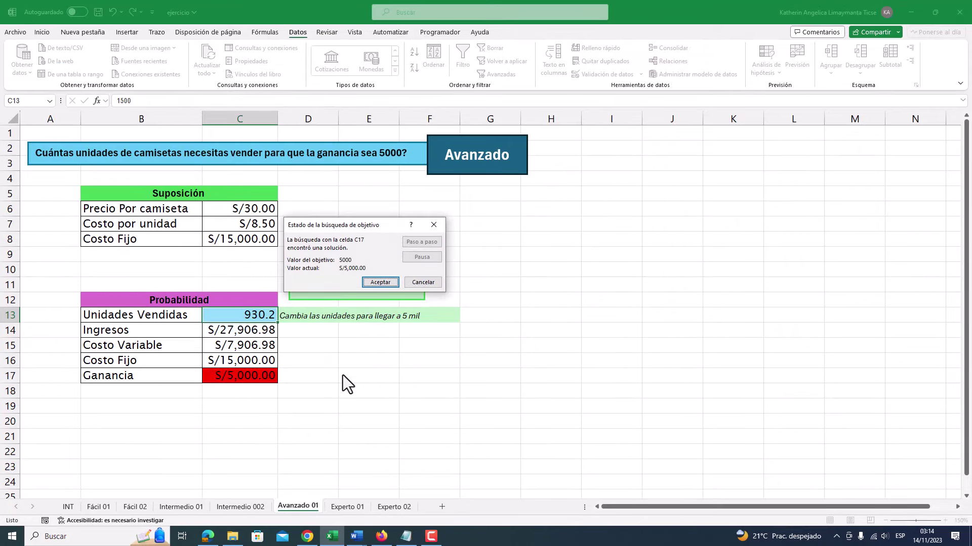
left_click_drag(317, 228, 231, 249)
left_click(285, 310)
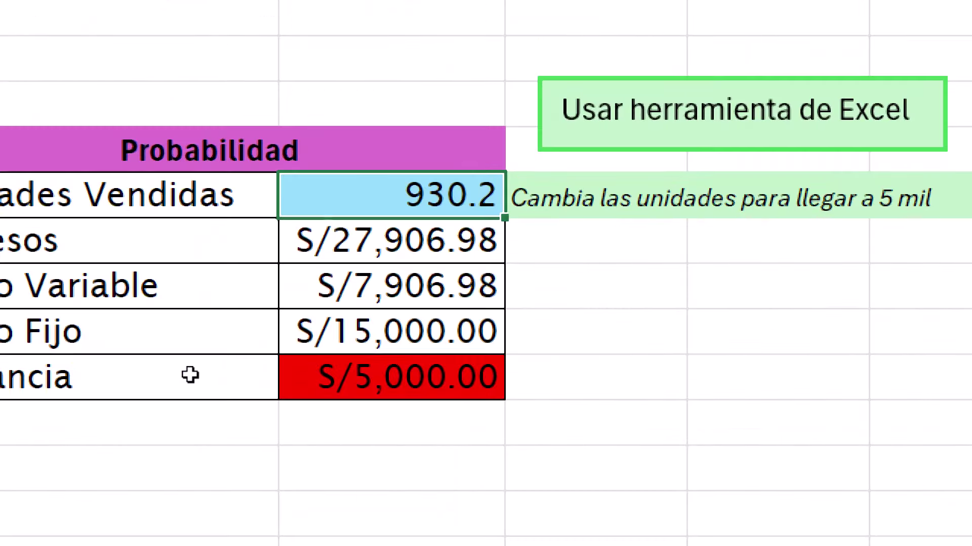
Step: Check the resulting Ganancia in C17 and the Unidades Vendidas in C13
left_click(208, 376)
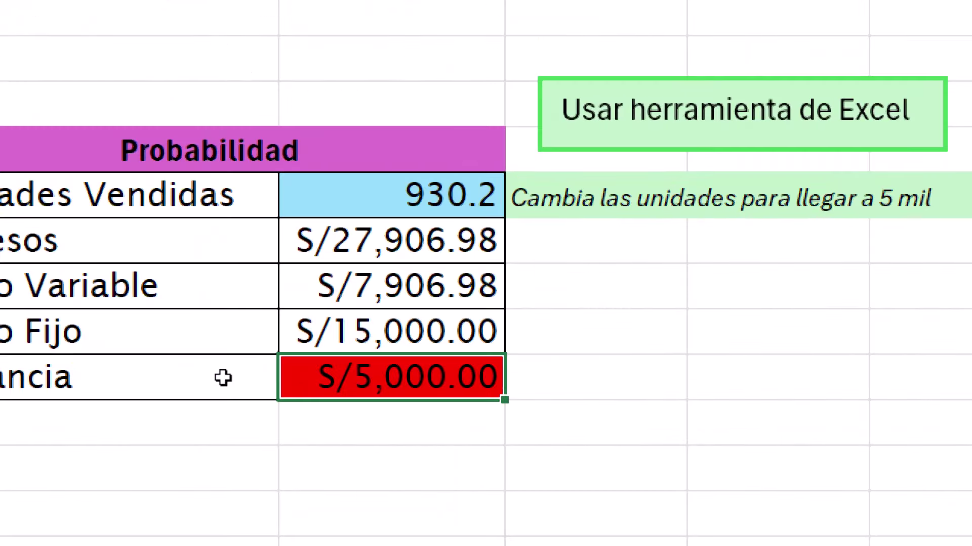
left_click(167, 376)
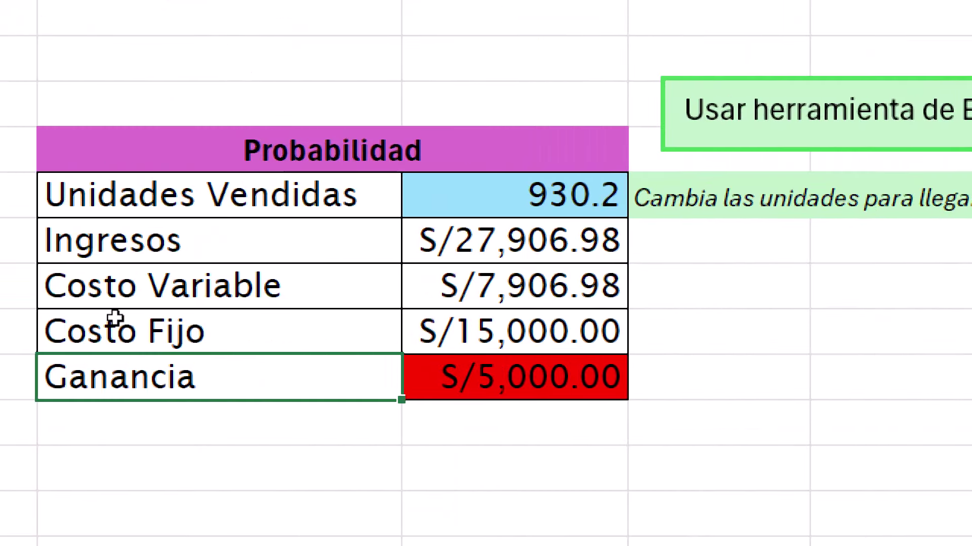
key("Up")
key("Up")
key("Up")
key("Up")
key("Right")
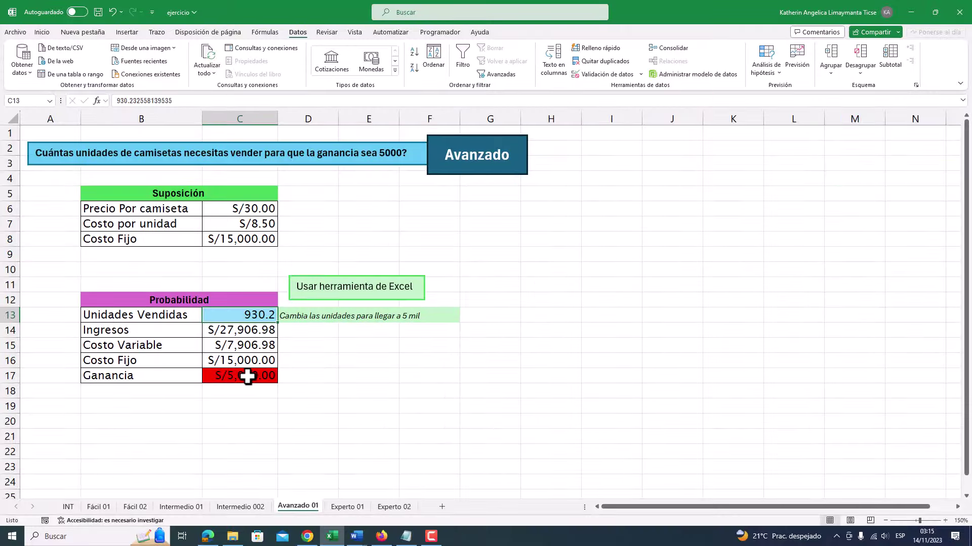
left_click(536, 380)
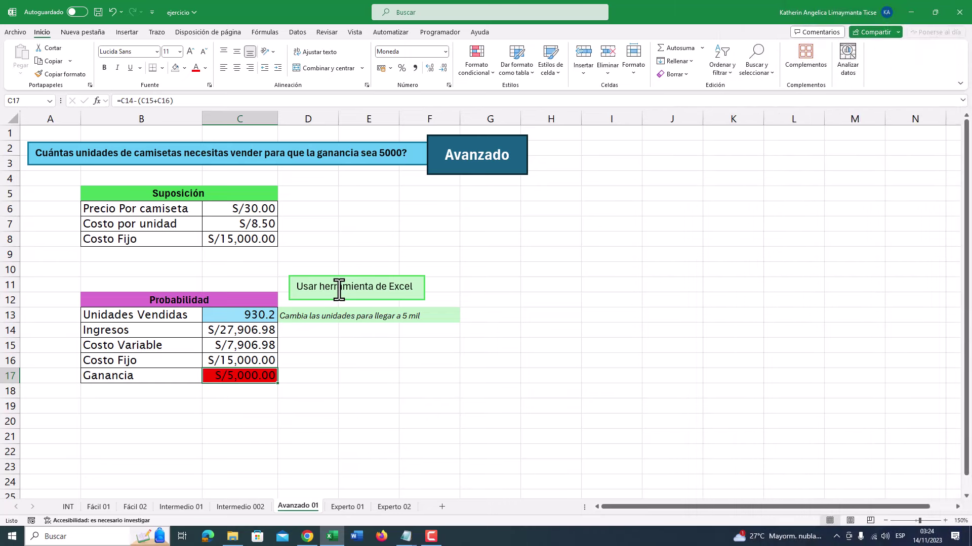
Step: Open the Experto 01 sheet and read the task of totalling sales by store and worker with two formulas, in C7:E7 and C8:E8
left_click(346, 507)
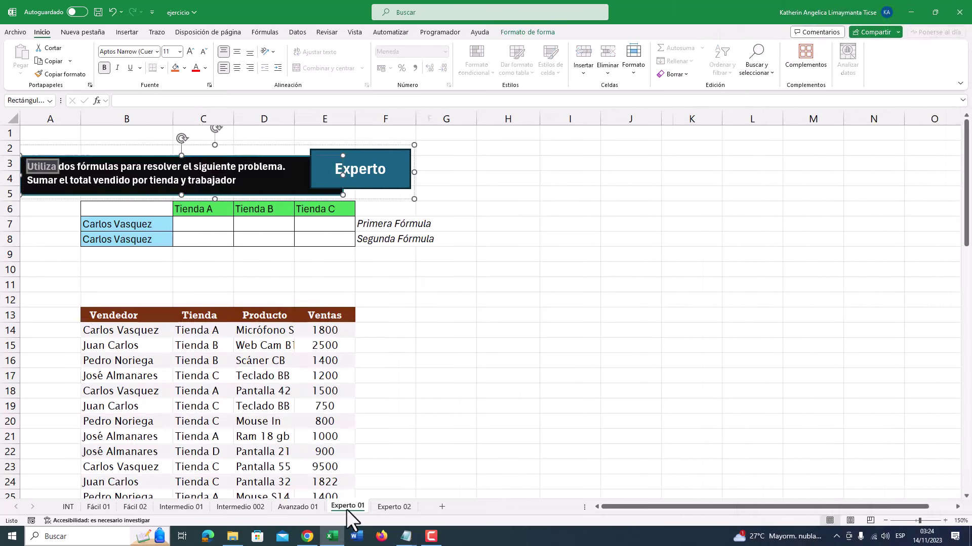
left_click(165, 228)
left_click(28, 170)
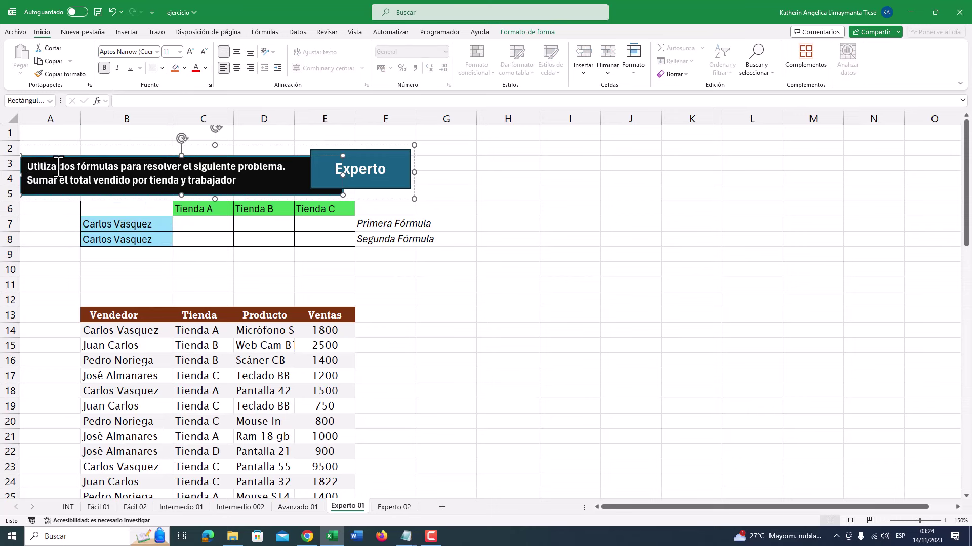
left_click_drag(58, 169, 120, 170)
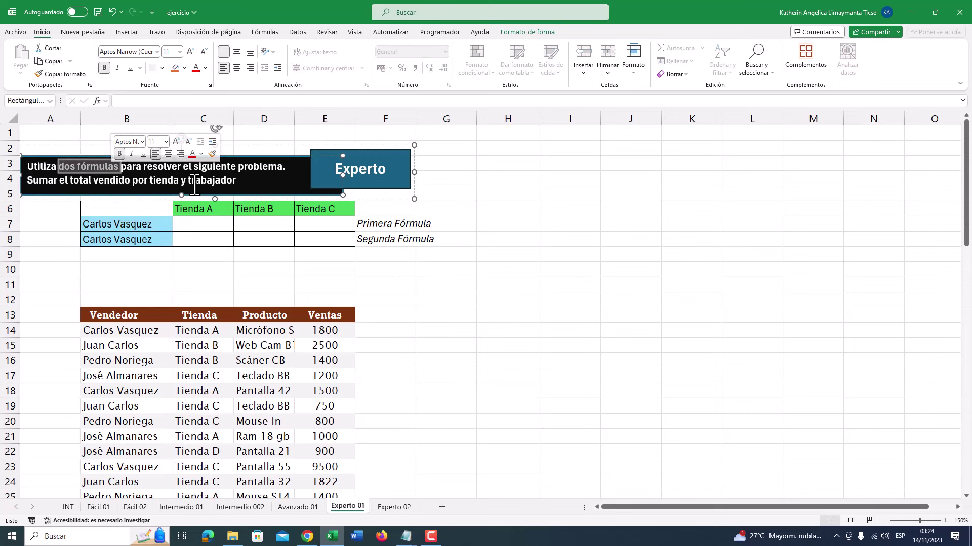
left_click(57, 181)
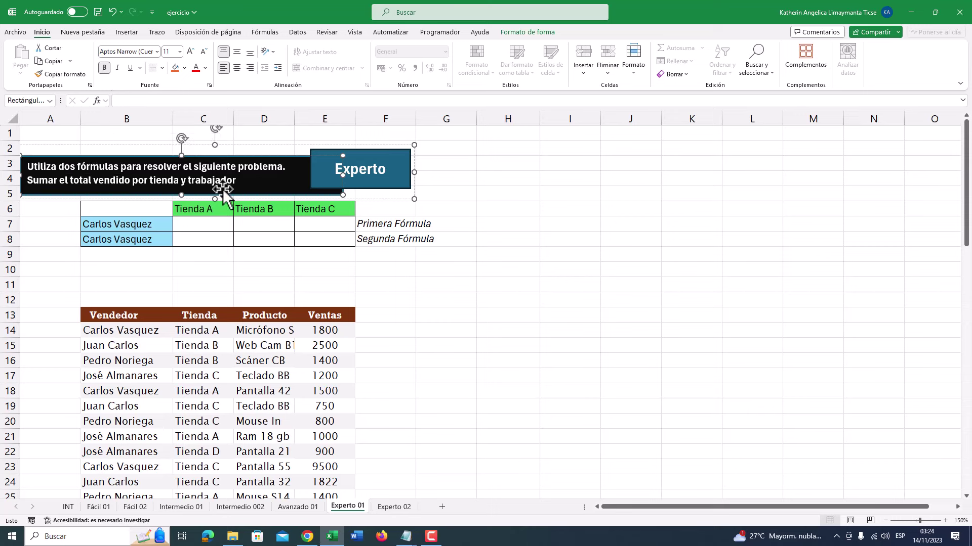
left_click(376, 224)
left_click_drag(183, 221, 329, 221)
left_click_drag(201, 240, 321, 241)
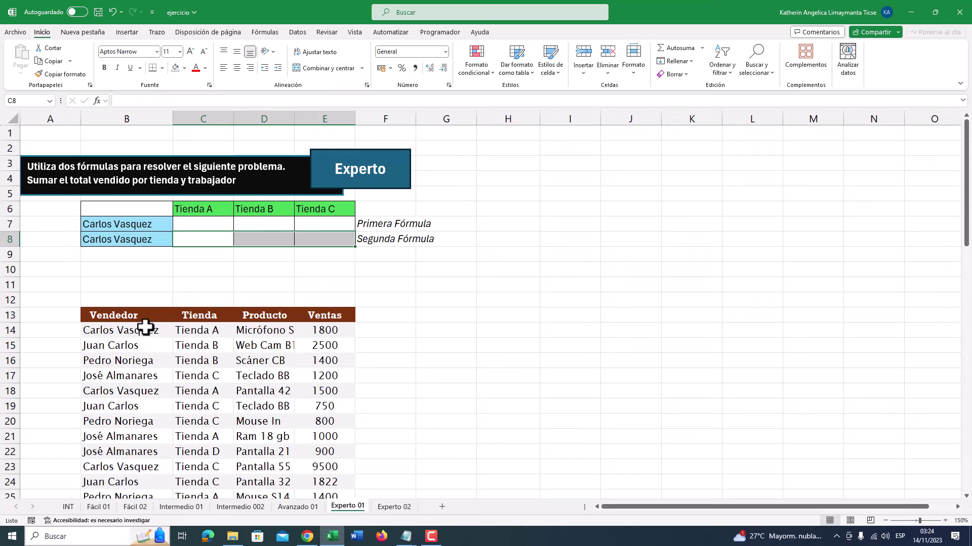
Step: Examine the Vendedor column, the seller in B7 and the Tienda A, Tienda B and Tienda C headings in C6:E6
left_click_drag(140, 329, 145, 374)
left_click(131, 227)
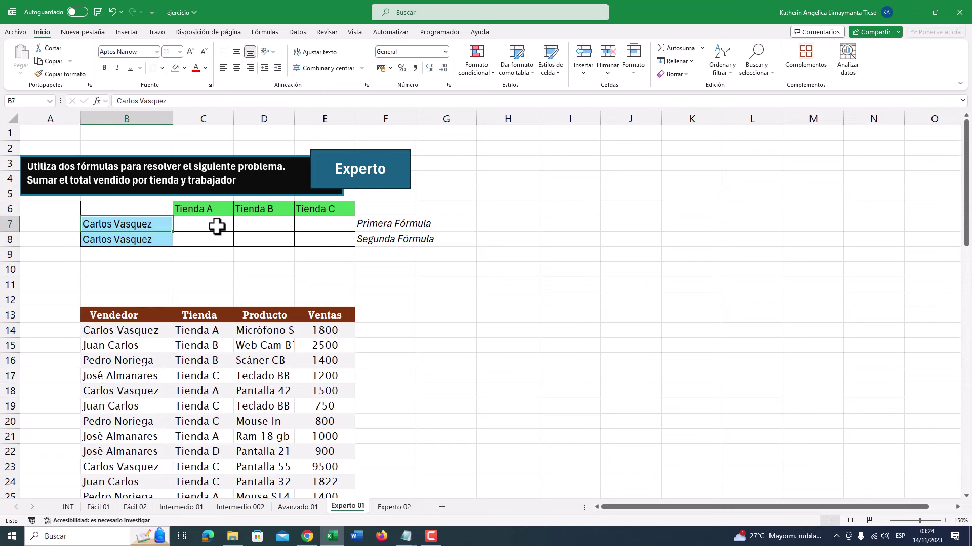
left_click(217, 225)
left_click(207, 209)
left_click(258, 208)
left_click(324, 212)
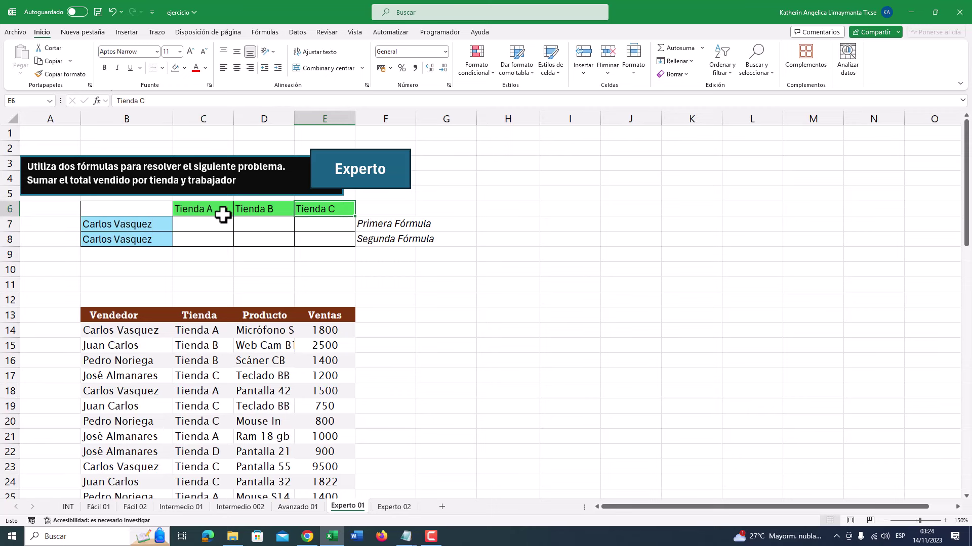
left_click(221, 213)
left_click(195, 226)
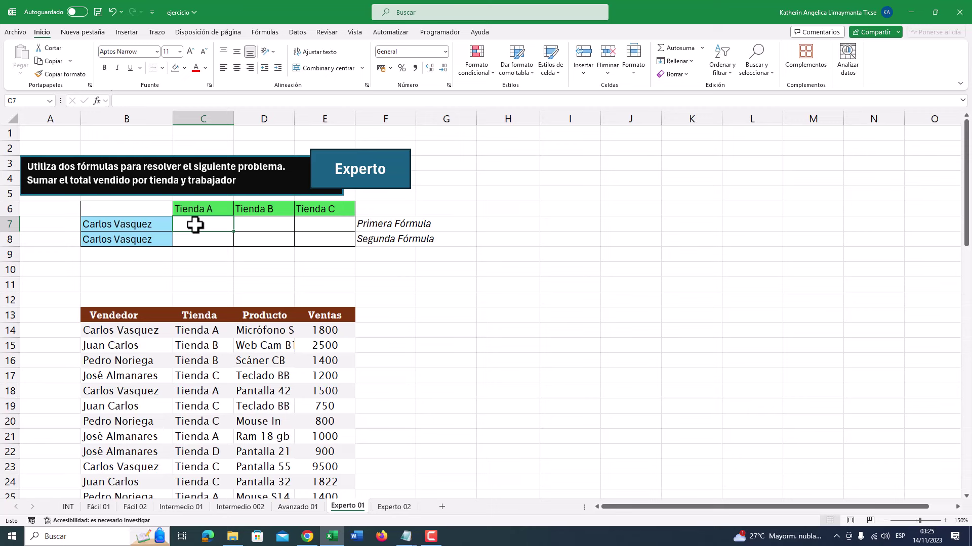
left_click(182, 207)
left_click(145, 223)
left_click(199, 223)
type("=sumar")
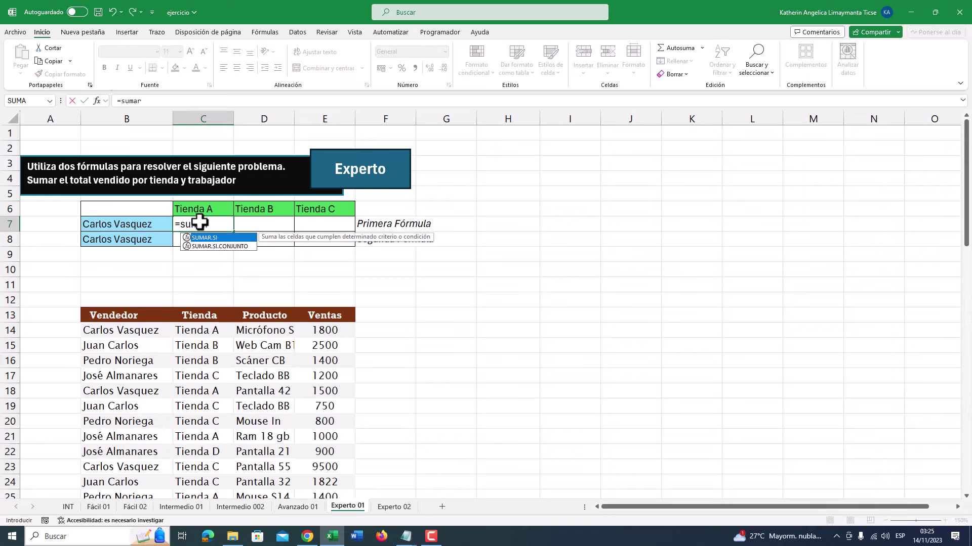
type(".si.")
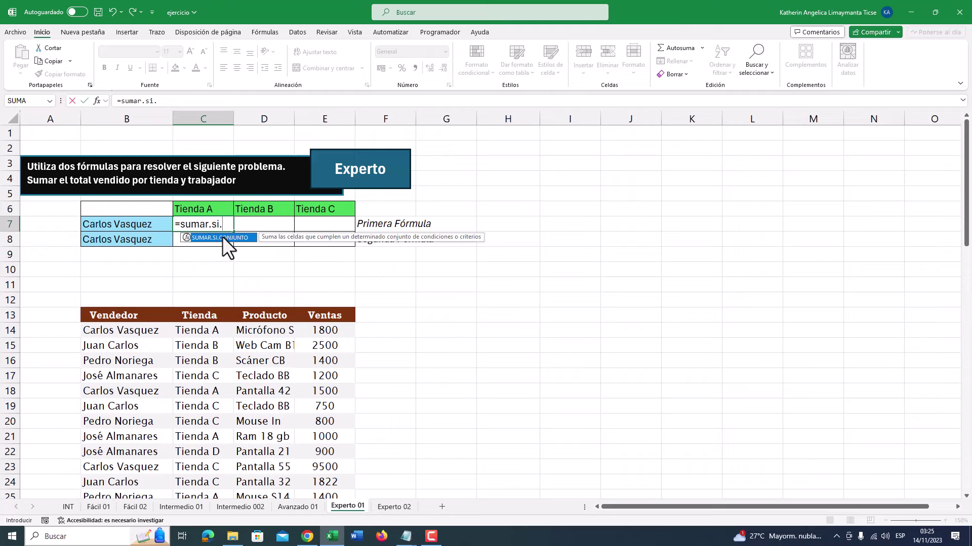
left_click(206, 362)
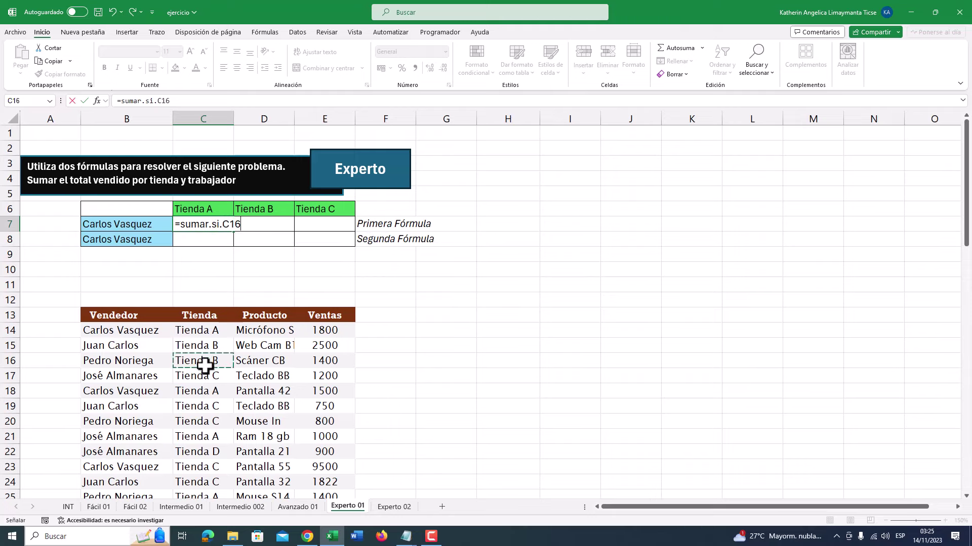
scroll(219, 358, "down", 9)
scroll(219, 357, "up", 9)
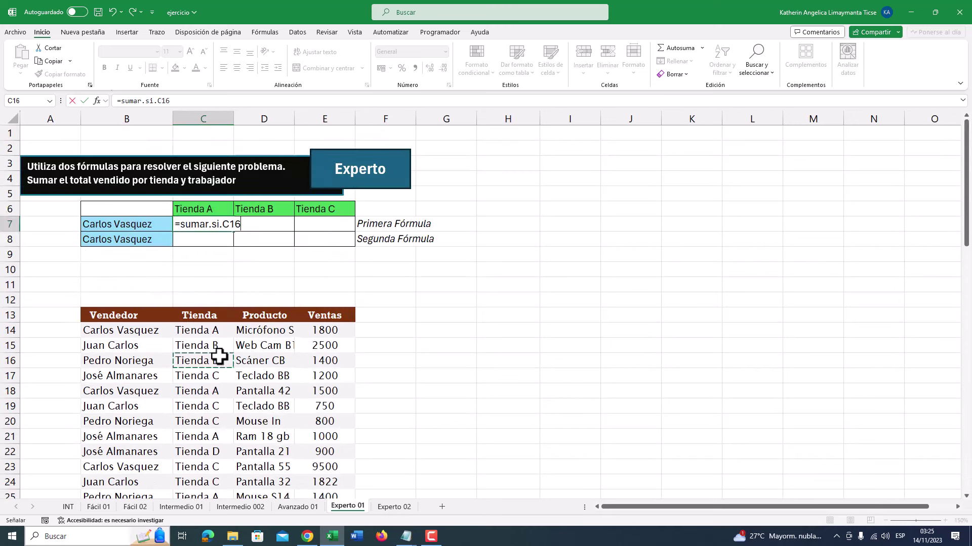
left_click(213, 346)
key("Escape")
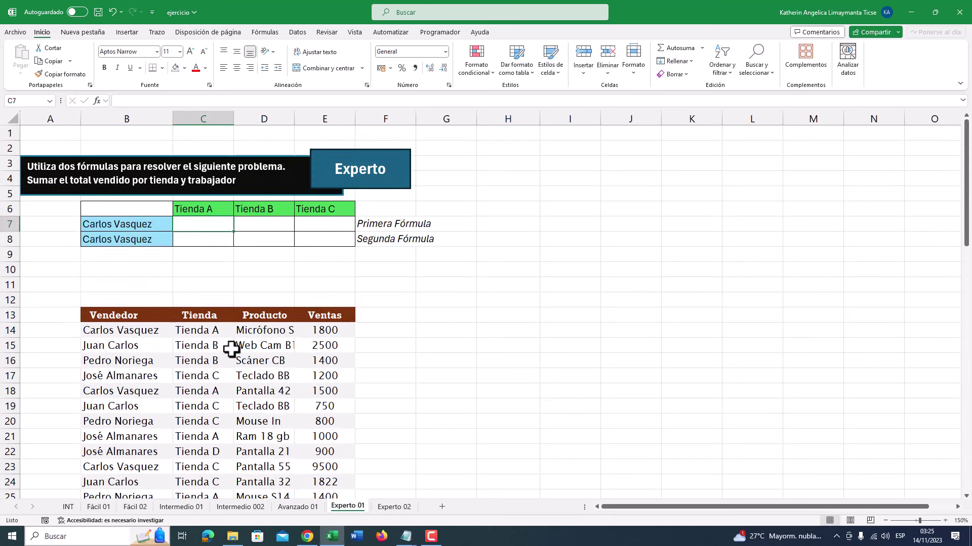
Step: Relate the Tienda data in C14 to the seller in B7 and Tienda A in C6 for the total in C7
left_click(212, 340)
left_click(211, 333)
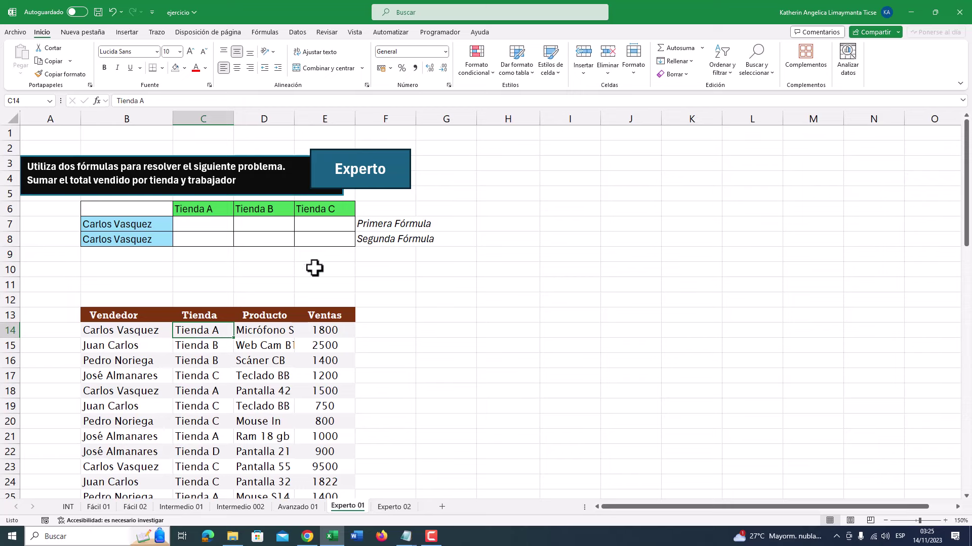
left_click(155, 228)
left_click(200, 213)
left_click(205, 225)
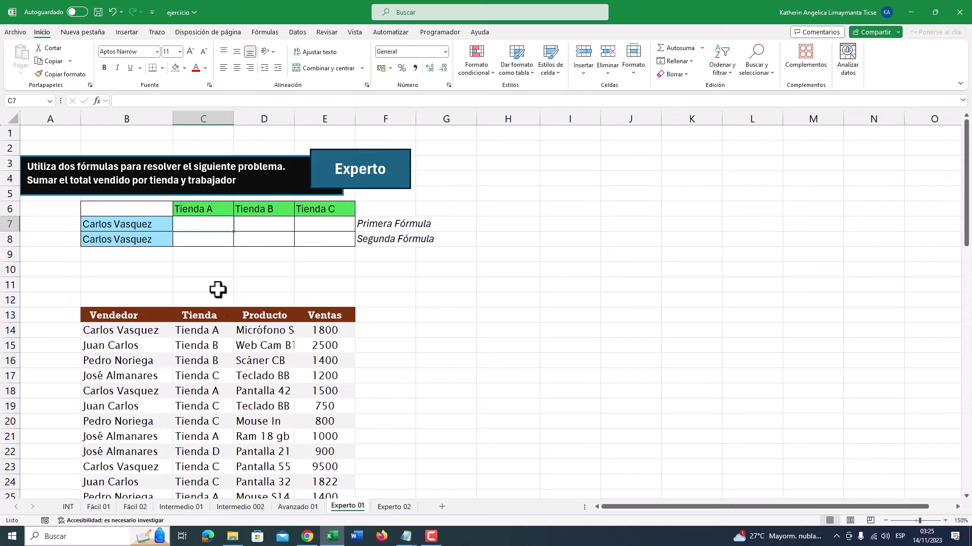
Step: Identify D7 and E7 as the cells for the seller's Tienda B and Tienda C totals
left_click(264, 228)
left_click(318, 225)
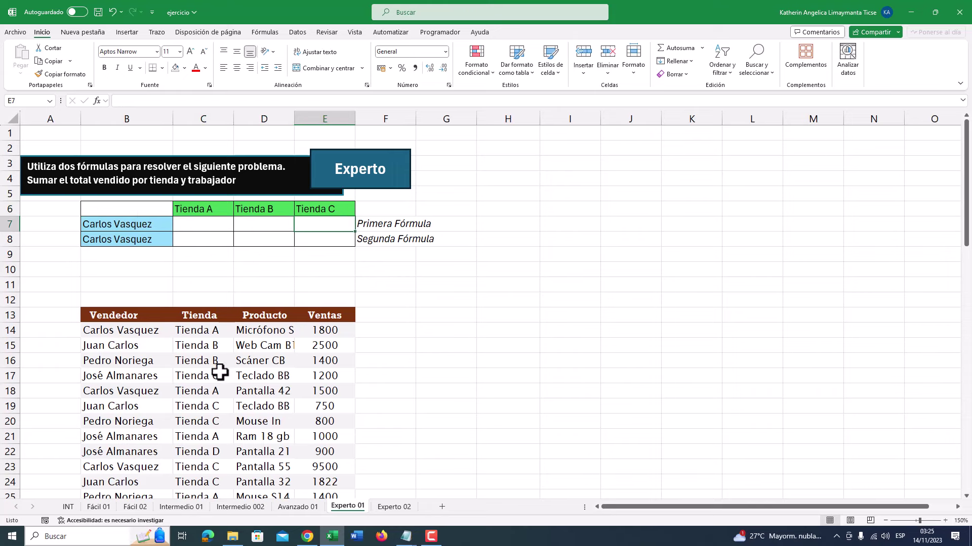
Step: Insert a pivot table from the sales data in B13:E72, placed on the existing Experto 01 sheet at cell I10
left_click(212, 357)
scroll(257, 443, "down", 4)
scroll(257, 443, "up", 4)
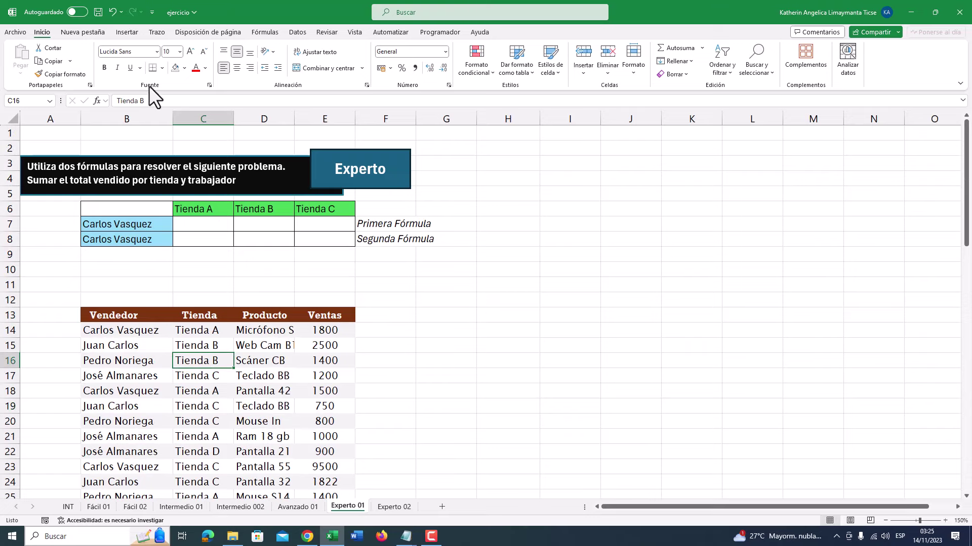
left_click(134, 31)
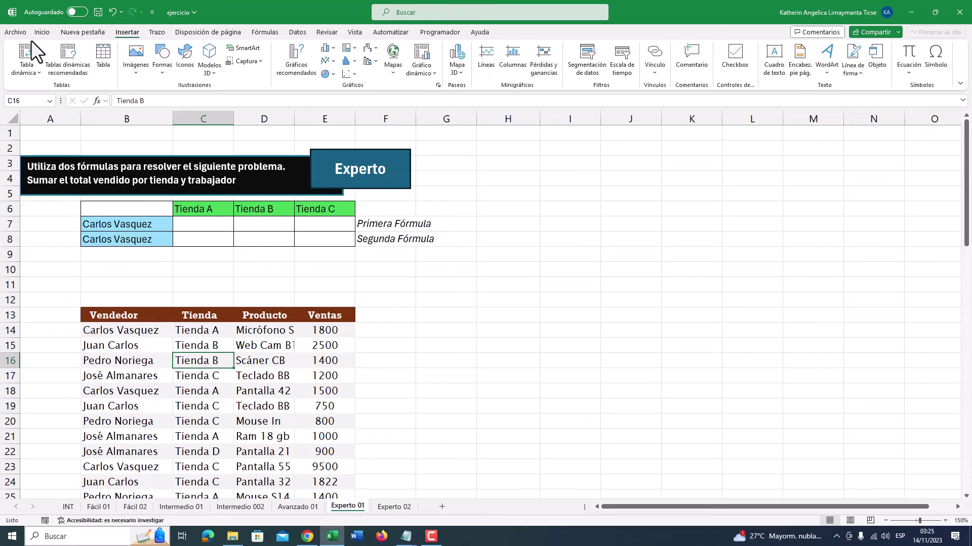
key("super+plus")
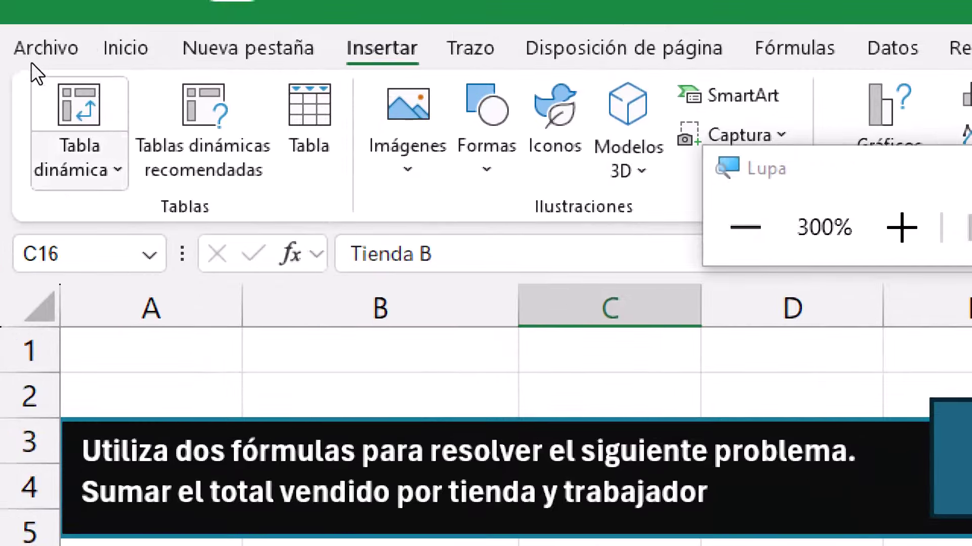
key("super+Escape")
left_click(26, 50)
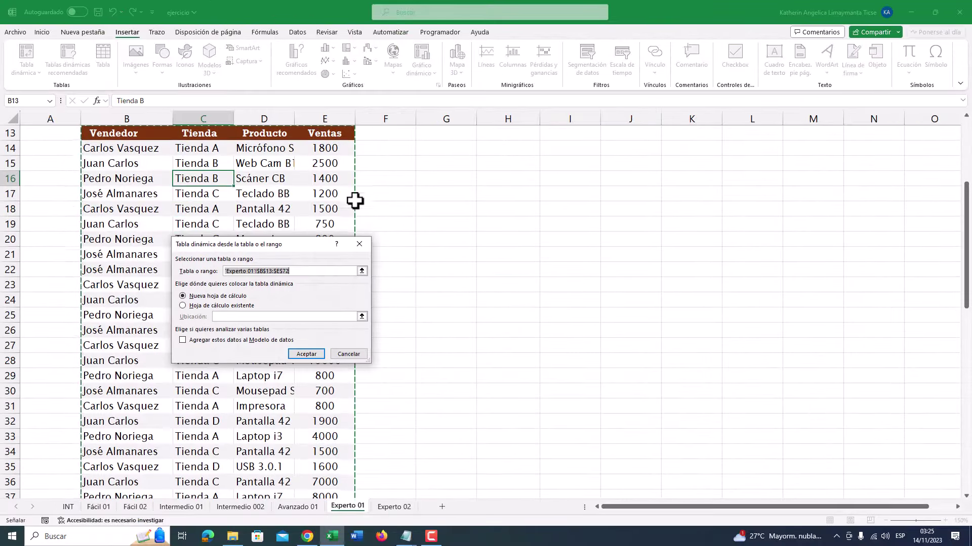
scroll(268, 334, "up", 4)
left_click(226, 305)
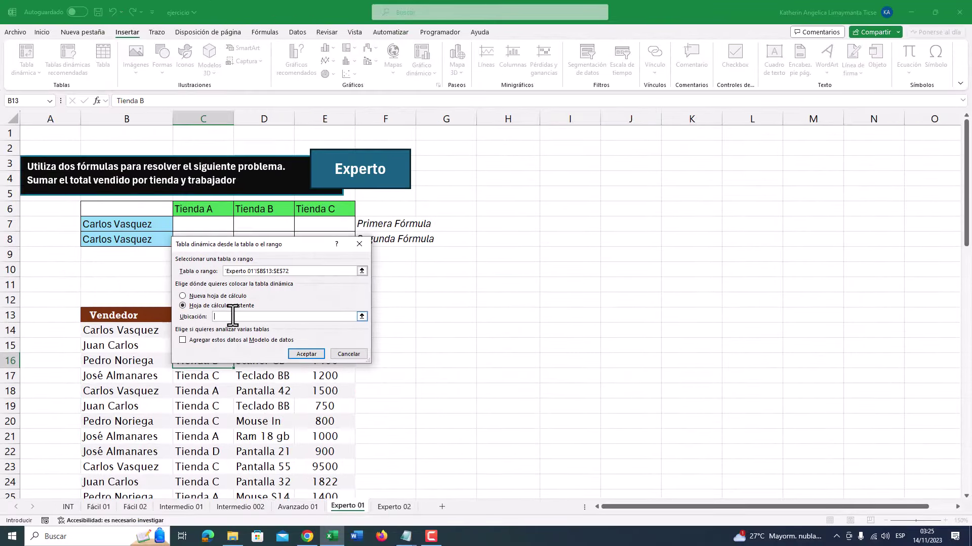
left_click(565, 270)
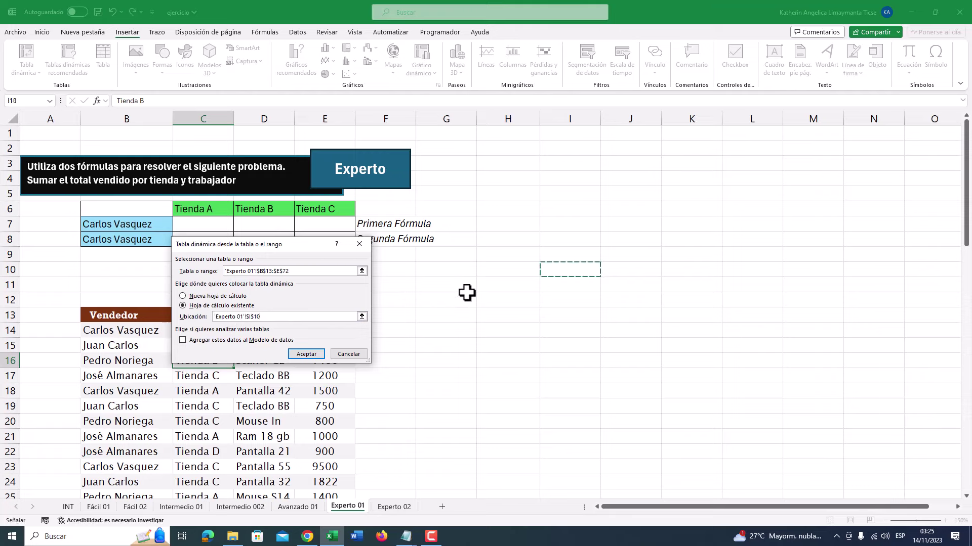
left_click(306, 354)
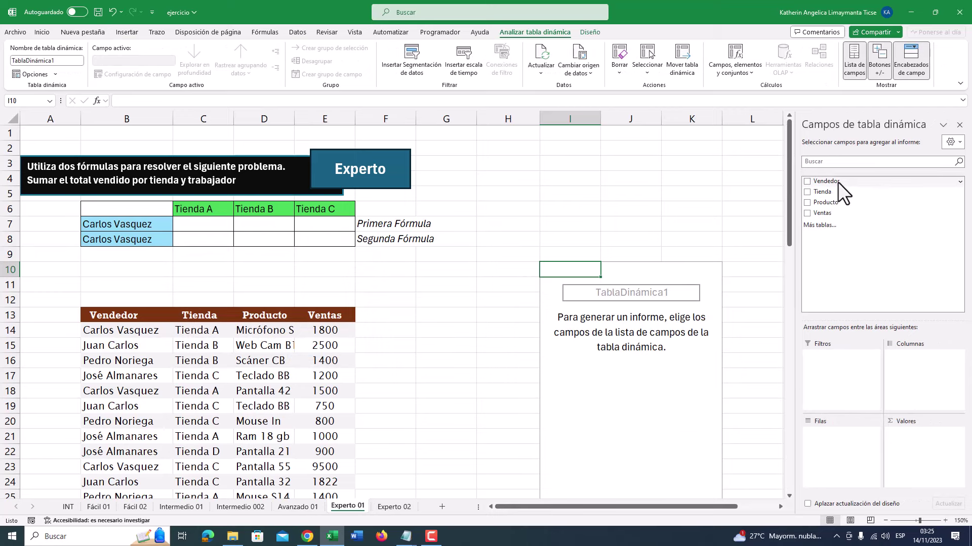
Step: Lay out the pivot table with Vendedor as rows and the sum of Ventas as values
left_click_drag(837, 182, 839, 444)
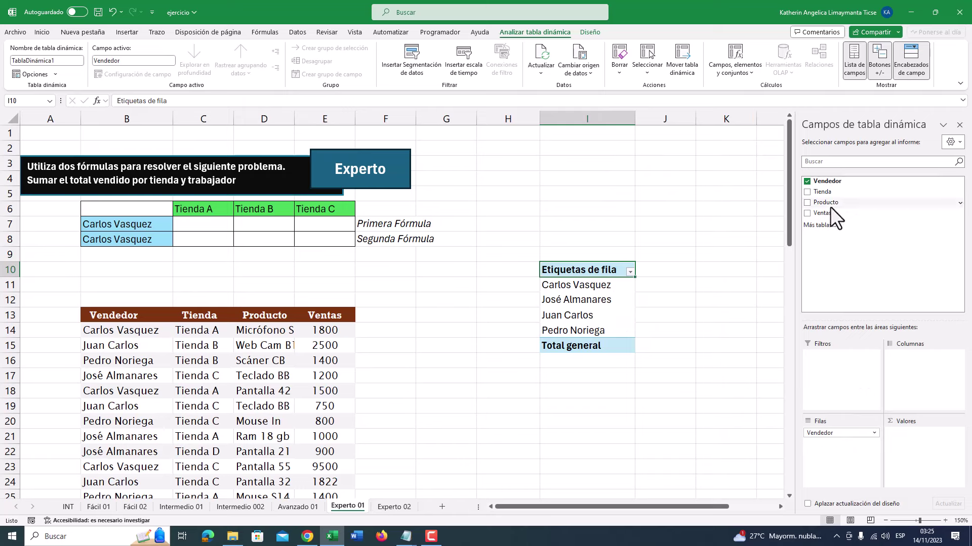
left_click_drag(823, 213, 925, 457)
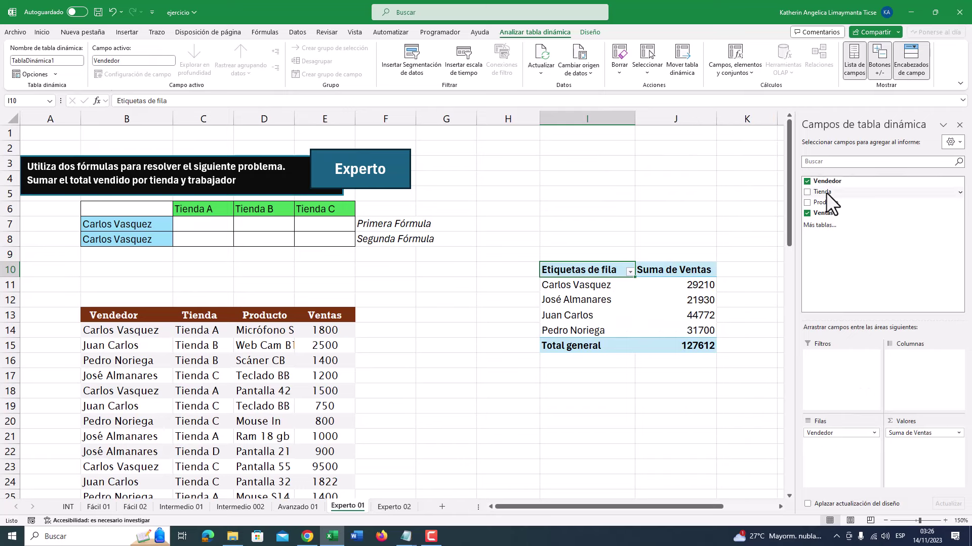
Step: Add the Tienda field to the pivot table's columns so sales are split by store for each seller
left_click_drag(826, 192, 919, 384)
left_click_drag(662, 508, 730, 501)
left_click(423, 300)
Step: Fill the pivot table cells J12:L12 with green and left-align their values
left_click_drag(497, 299, 635, 299)
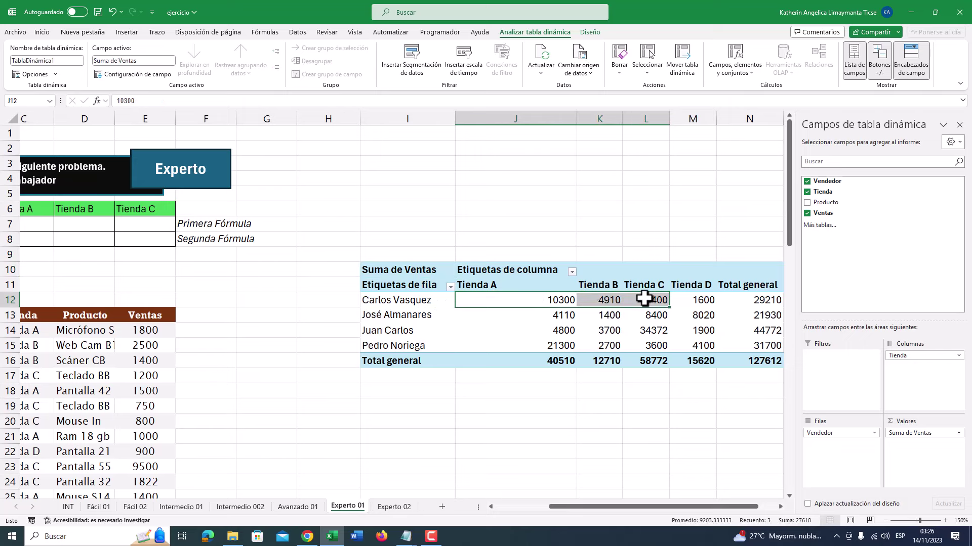
left_click(43, 33)
left_click(184, 67)
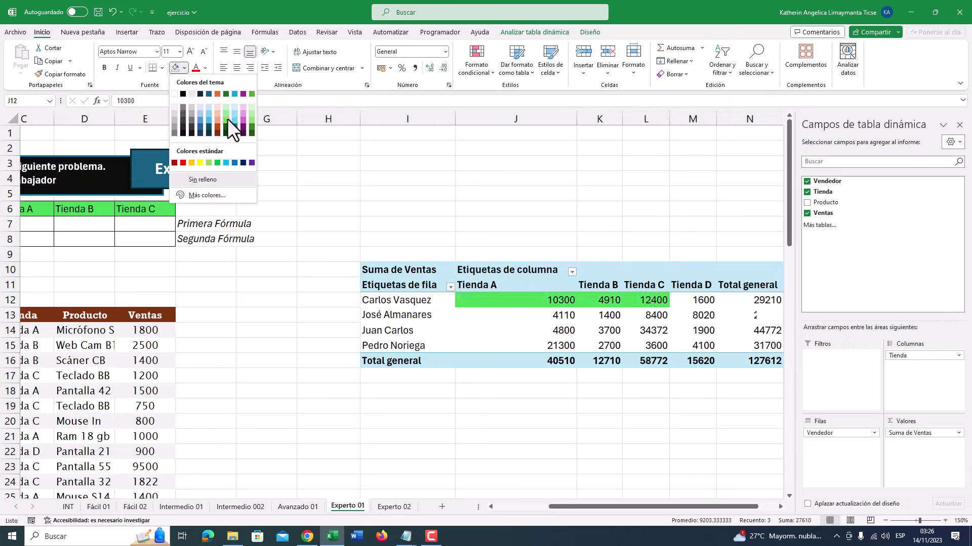
left_click(227, 118)
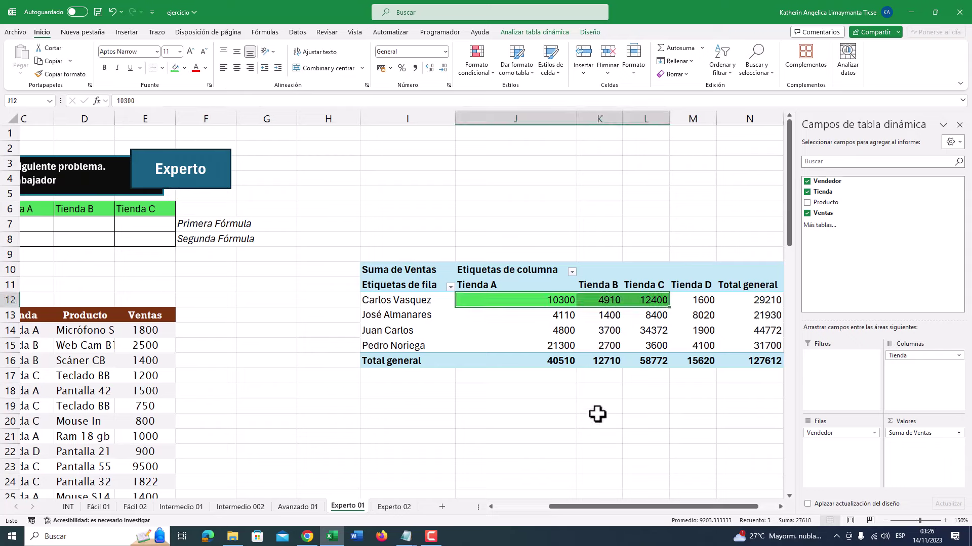
left_click(223, 69)
left_click(602, 317)
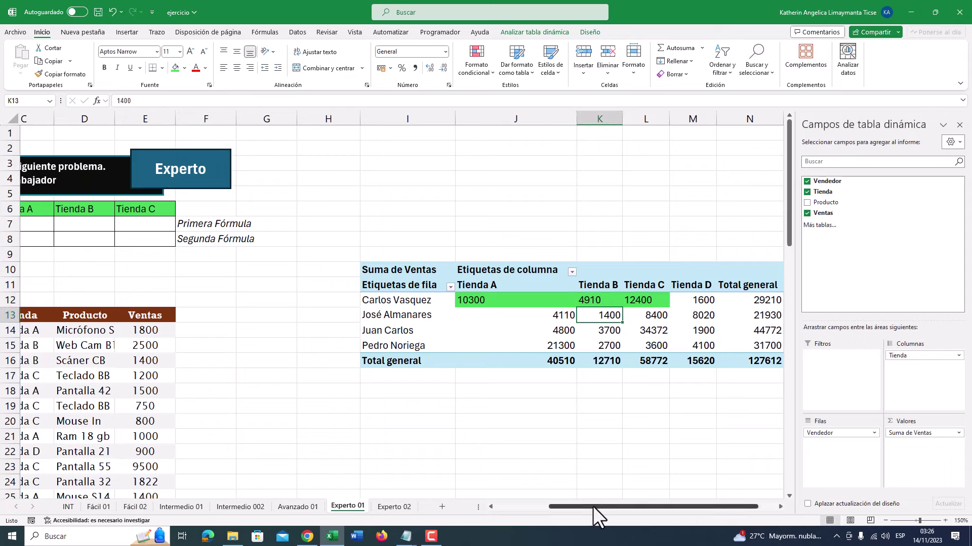
Step: Start a SUMAR.SI.CONJUNTO formula in cell C7, on the Primera Fórmula row under Tienda A
left_click_drag(593, 506, 536, 505)
left_click(208, 219)
left_click(263, 219)
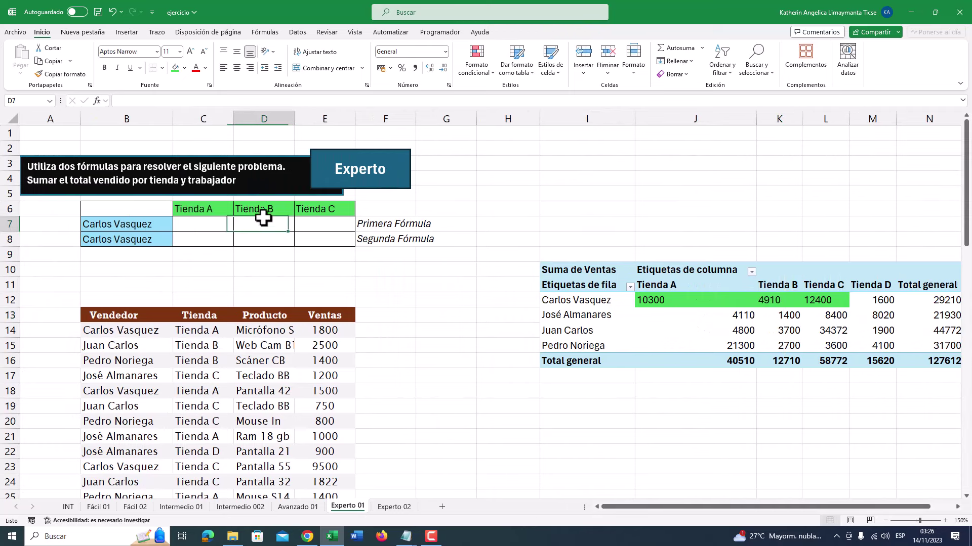
left_click(212, 226)
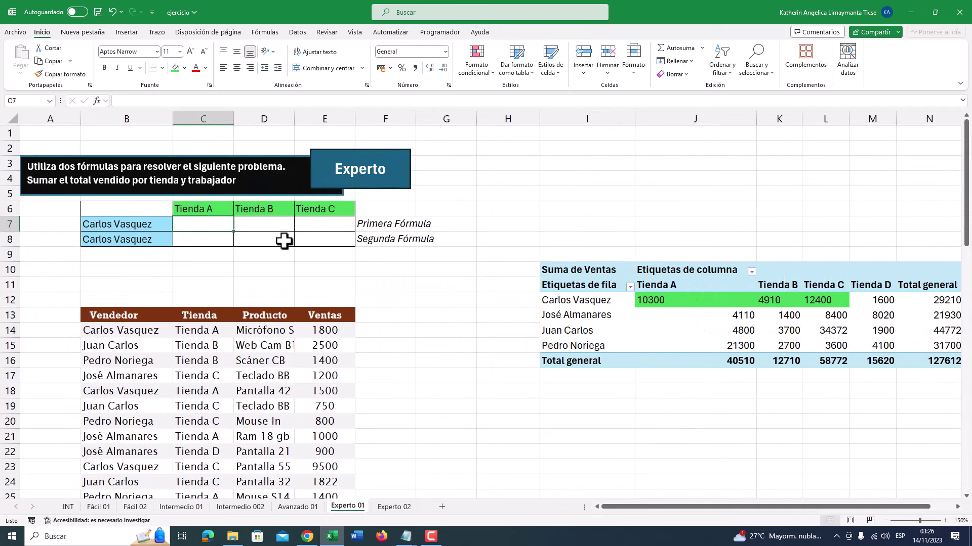
type("=")
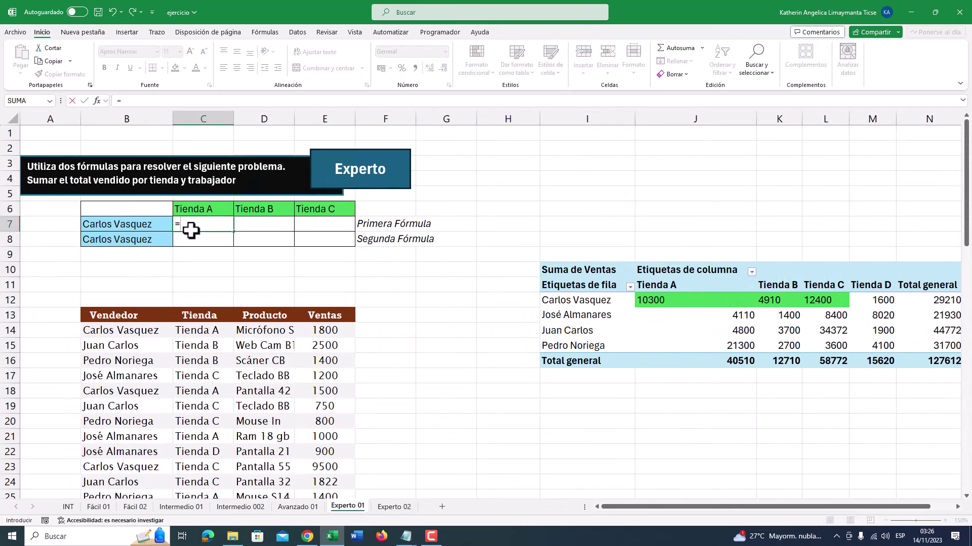
type("sumar.si.")
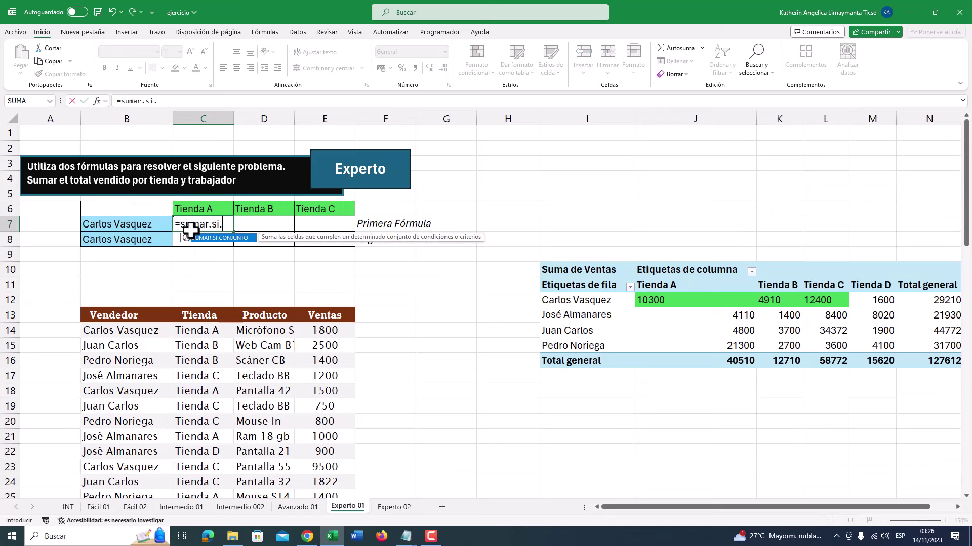
type("con")
key("Tab")
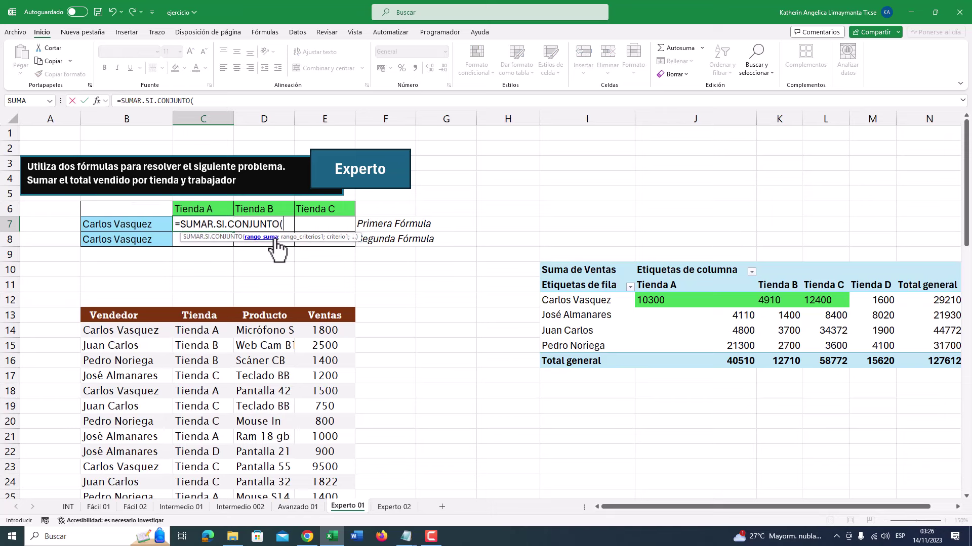
Step: Set the formula's sum range to the Ventas data as the absolute reference $E$14:$E$72
scroll(336, 336, "down", 2)
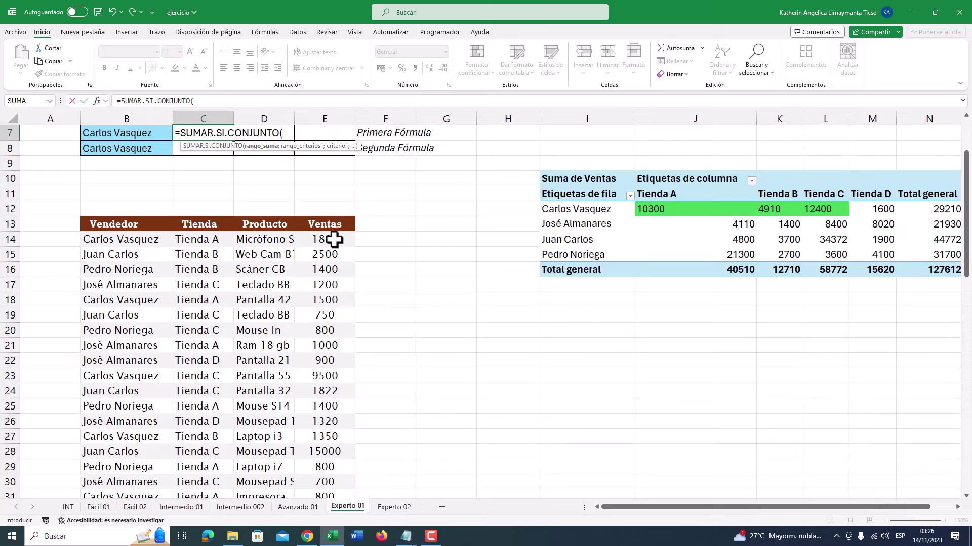
left_click_drag(331, 240, 331, 536)
scroll(309, 415, "up", 16)
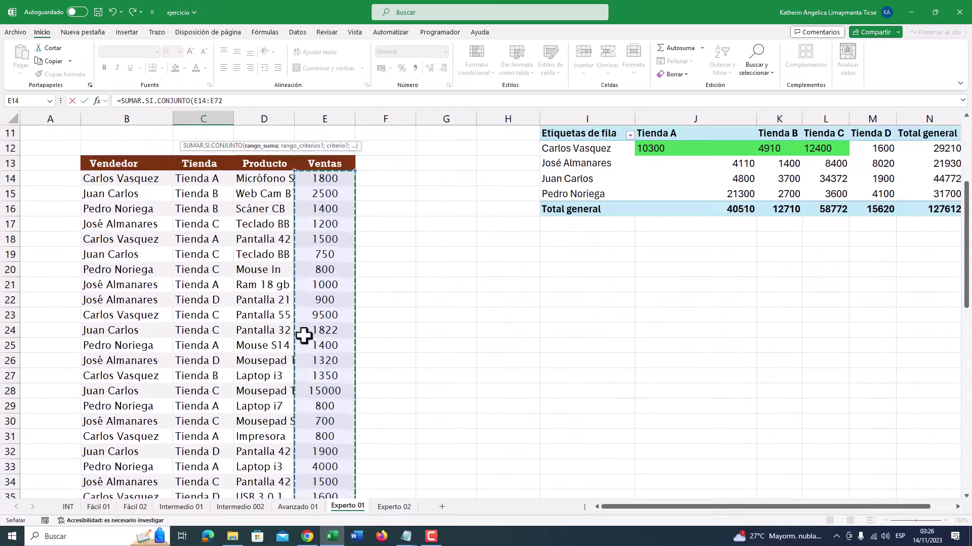
key("F4")
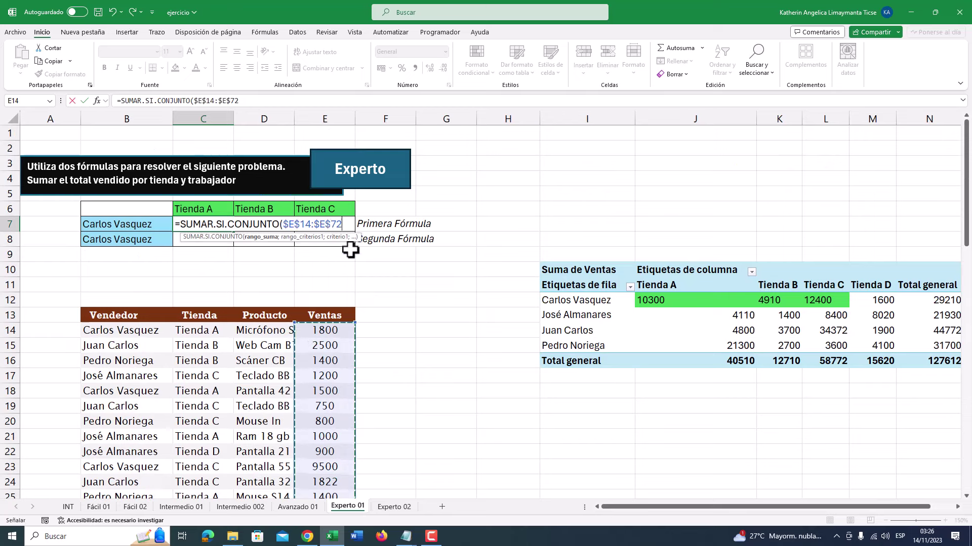
type(";")
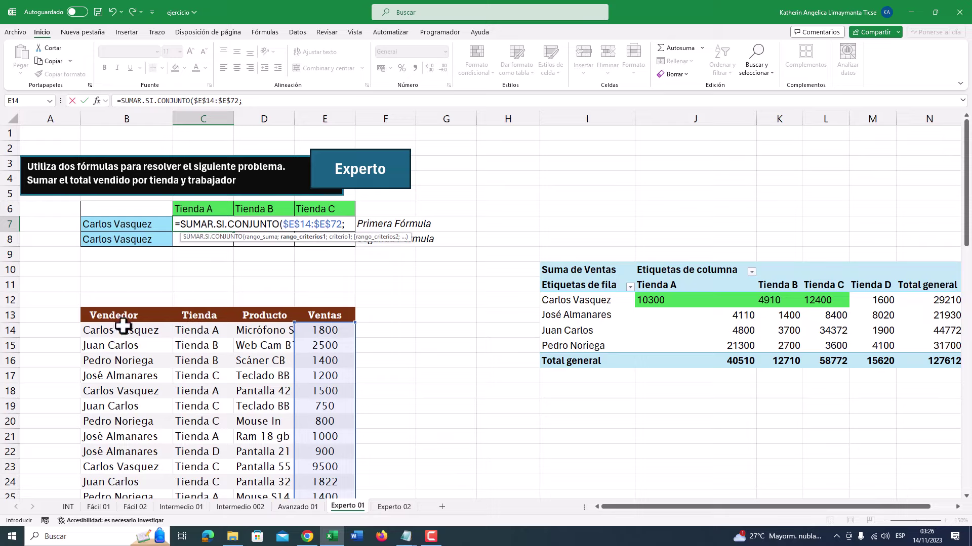
Step: Add the Vendedor data $B$14:$B$72 as the first criteria range, with the seller in $B$7 as its criterion
left_click_drag(120, 331, 123, 466)
scroll(171, 373, "up", 5)
scroll(171, 373, "up", 11)
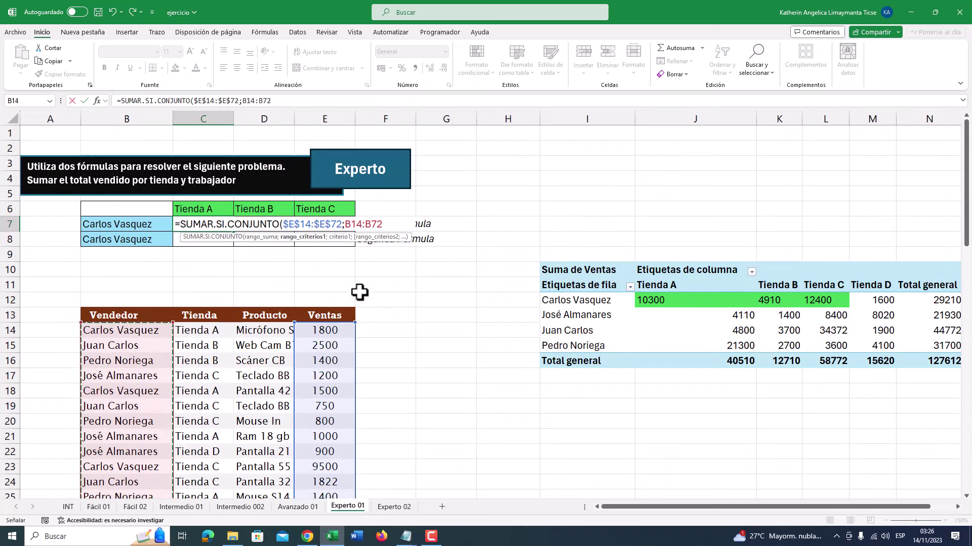
key("F4")
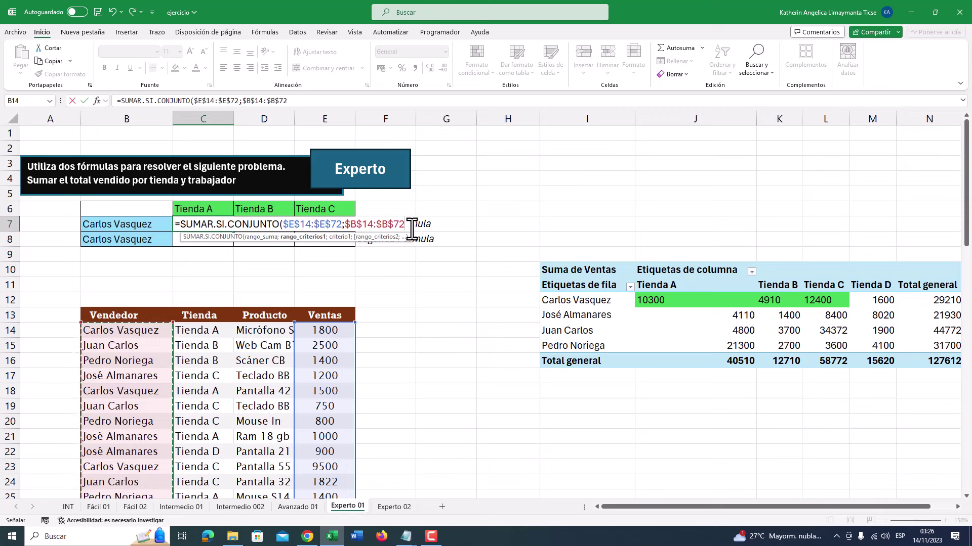
type(";")
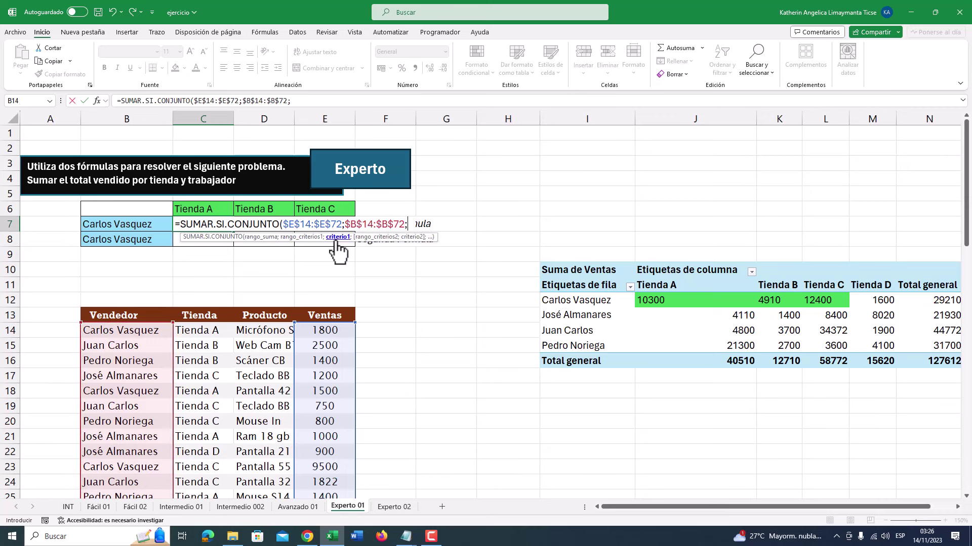
left_click(127, 225)
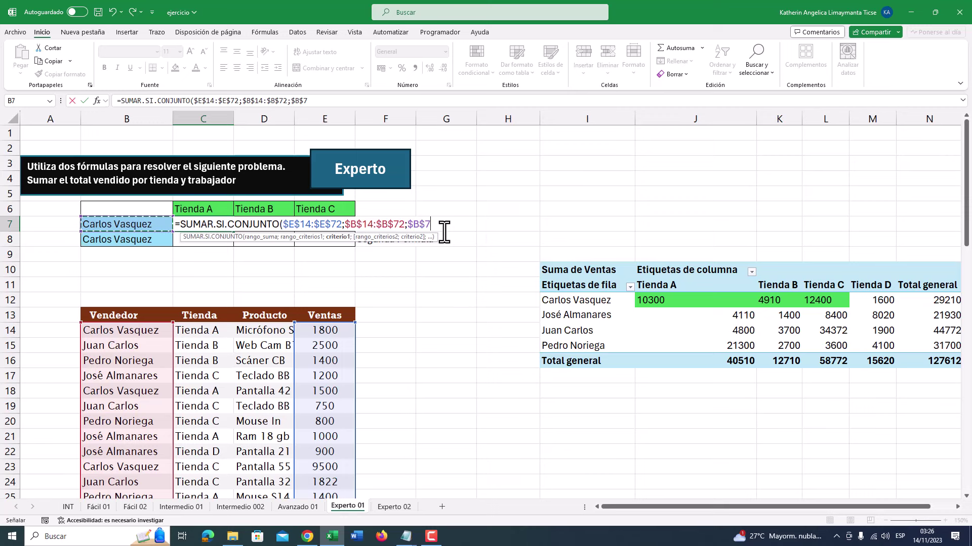
type(";")
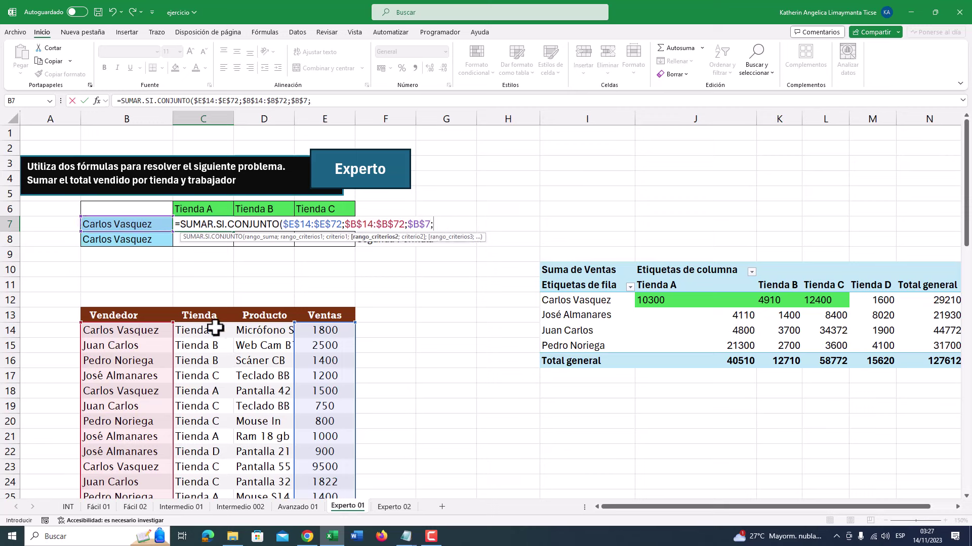
Step: Add the Tienda data $C$14:$C$72 as the second criteria range with criterion C$6, and complete the formula
scroll(208, 323, "down", 2)
left_click_drag(202, 236, 213, 481)
scroll(238, 400, "up", 16)
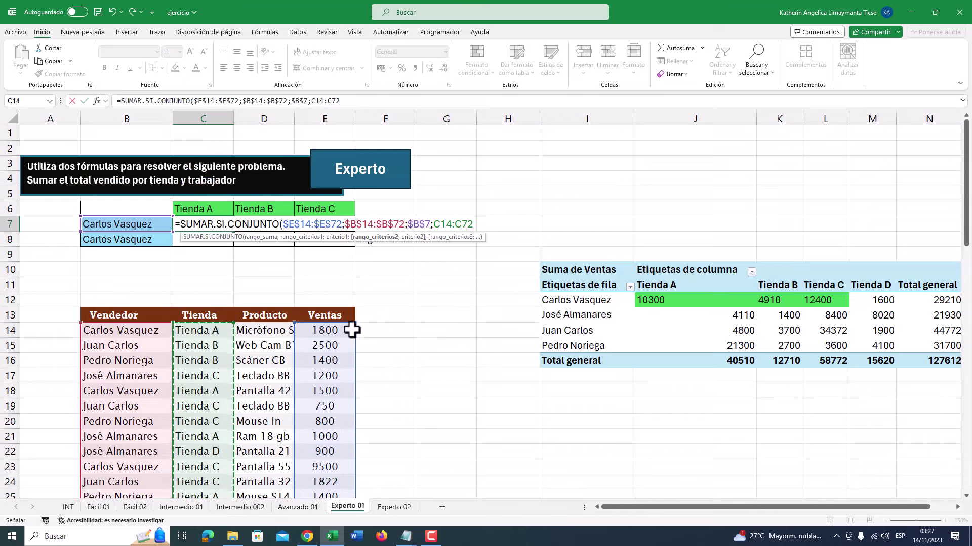
key("F4")
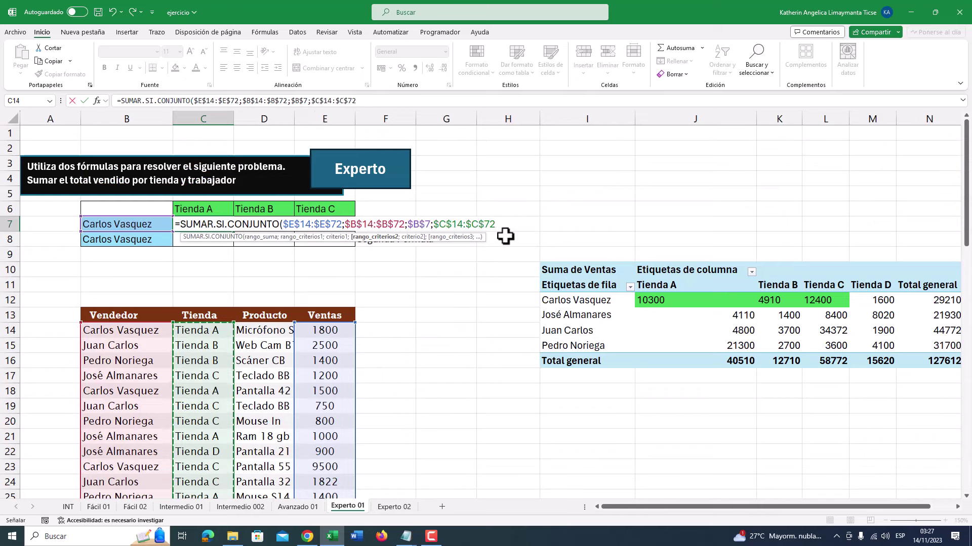
type(";")
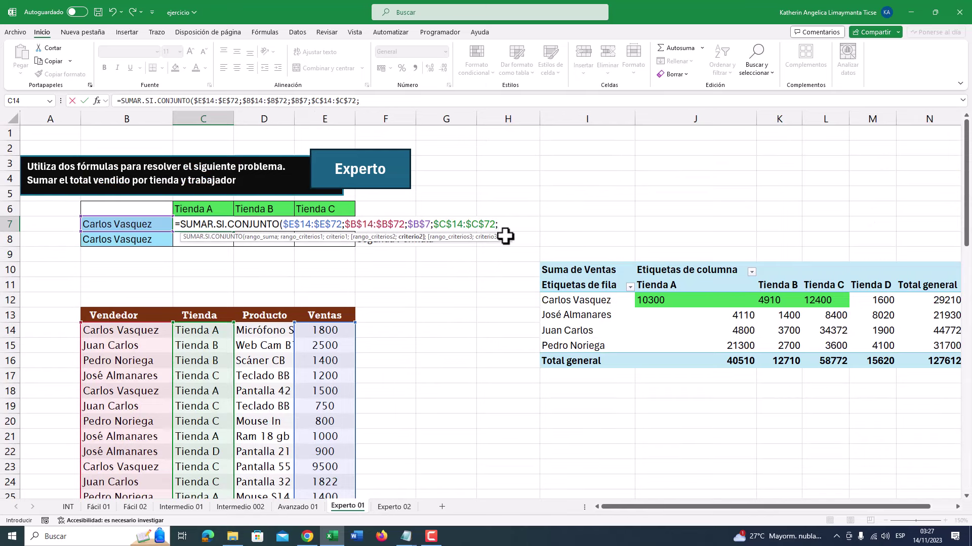
left_click(192, 211)
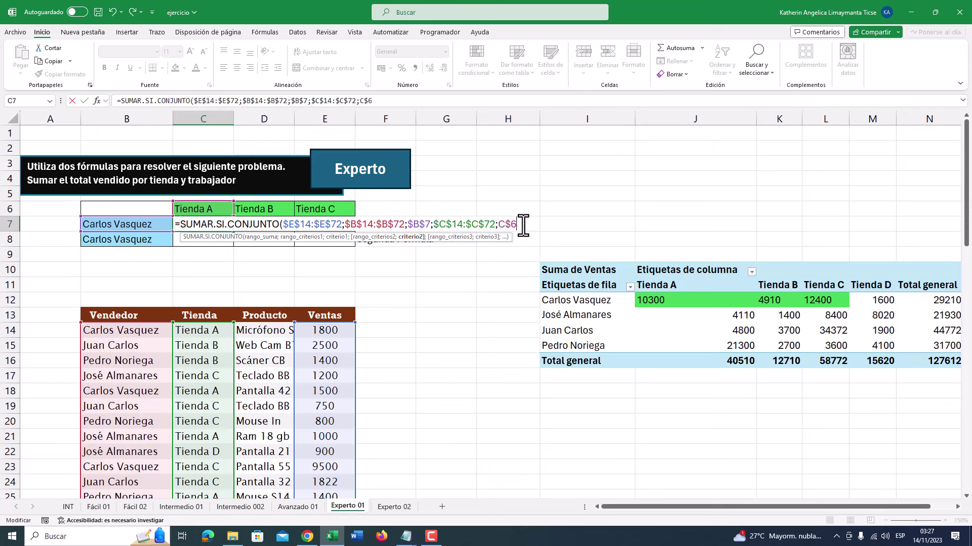
type(")")
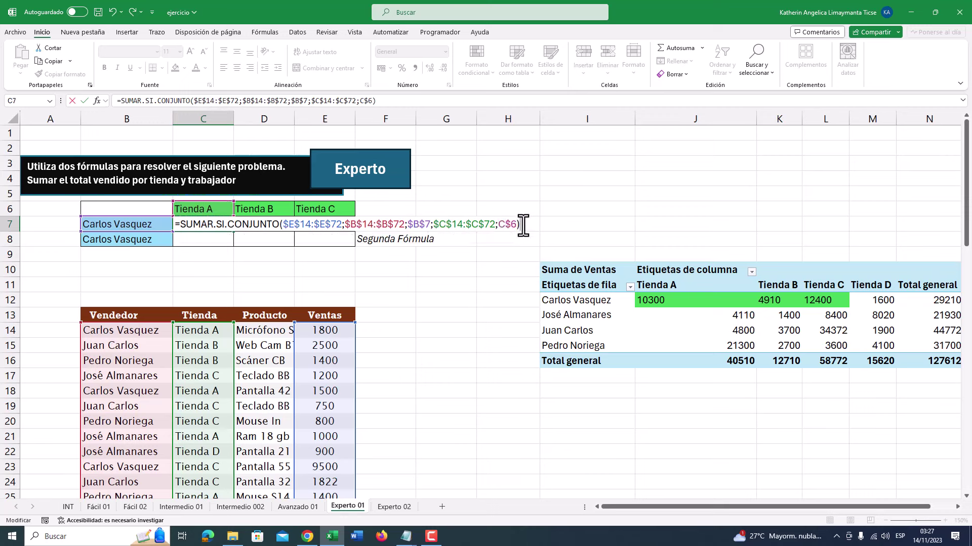
key("Return")
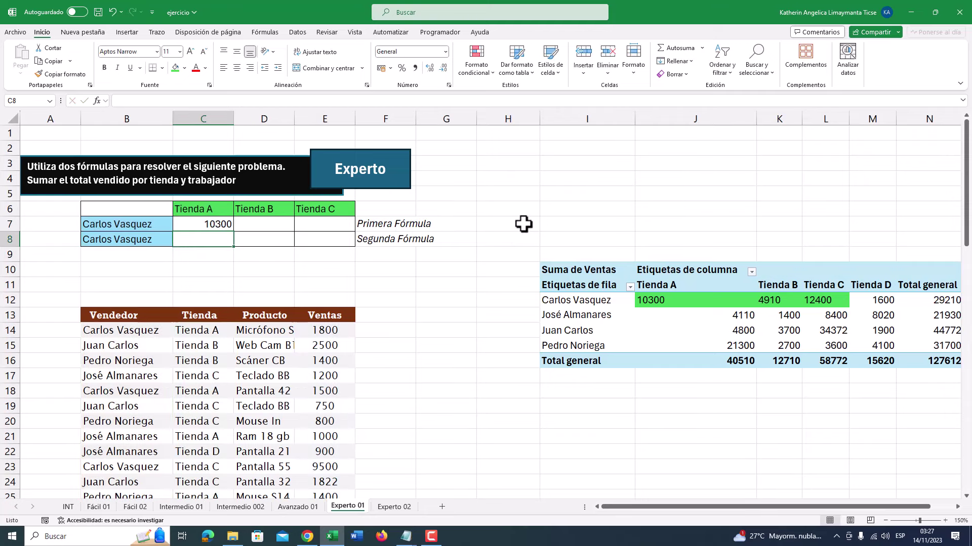
Step: Copy the C7 formula across to D7:E7 for Tienda B and Tienda C
left_click(222, 228)
left_click_drag(234, 232, 343, 228)
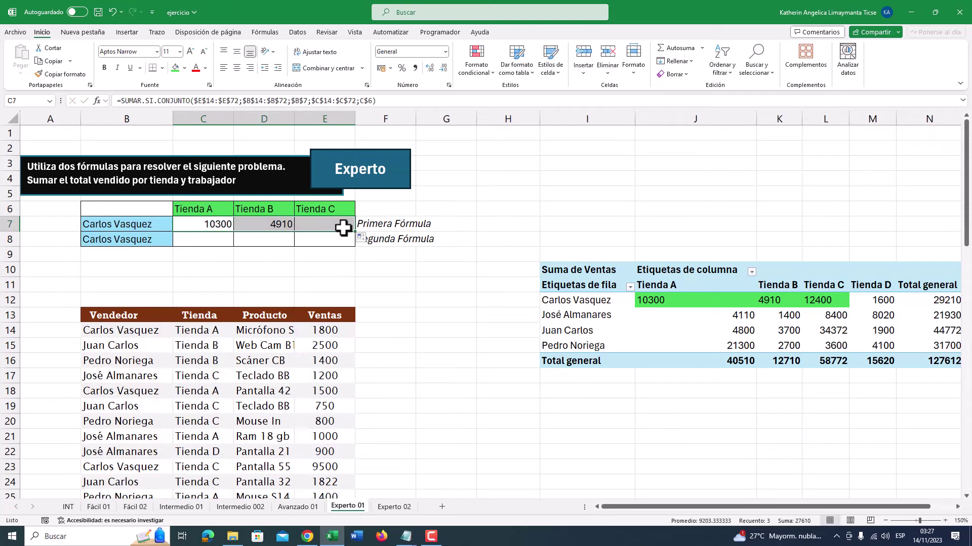
Step: Compare the C7:E7 totals with the pivot table's green Tienda A, B and C values, and close the pivot field list
left_click(256, 230)
left_click(207, 226)
left_click(658, 302)
left_click(281, 225)
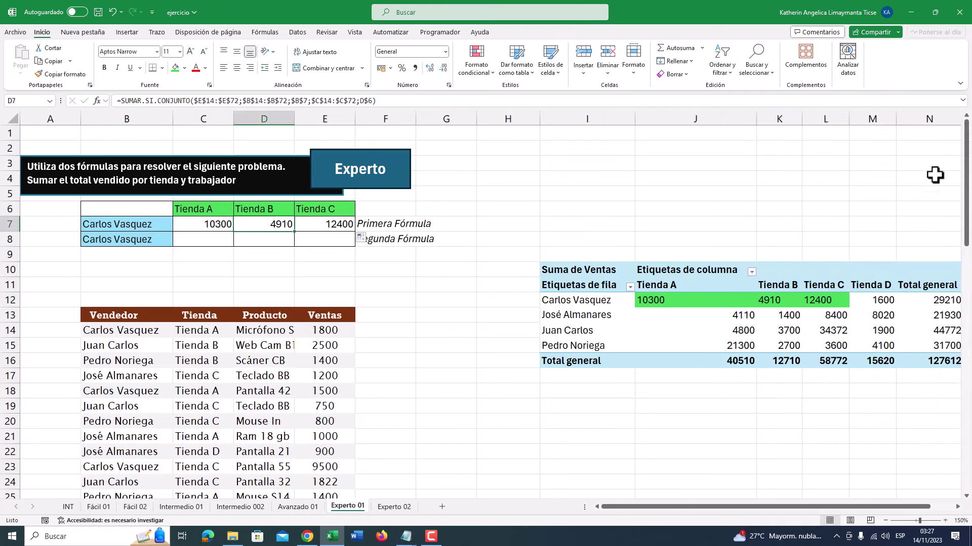
left_click(774, 300)
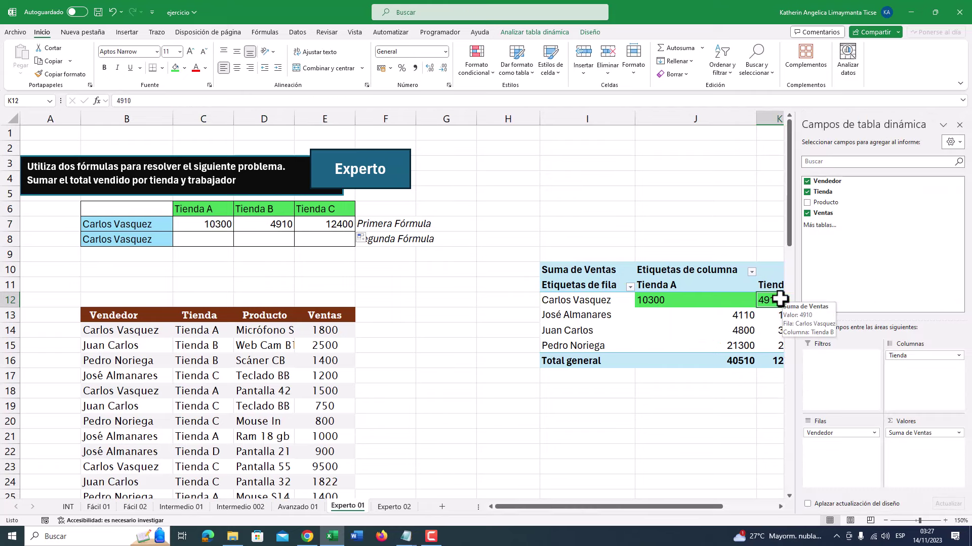
left_click(335, 222)
left_click(807, 300)
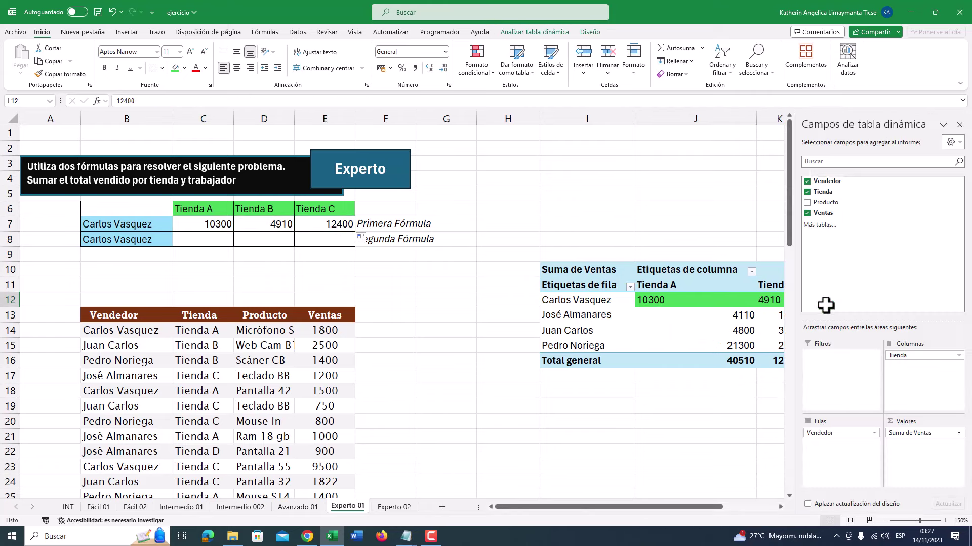
left_click_drag(645, 509, 679, 508)
left_click(959, 124)
left_click(198, 239)
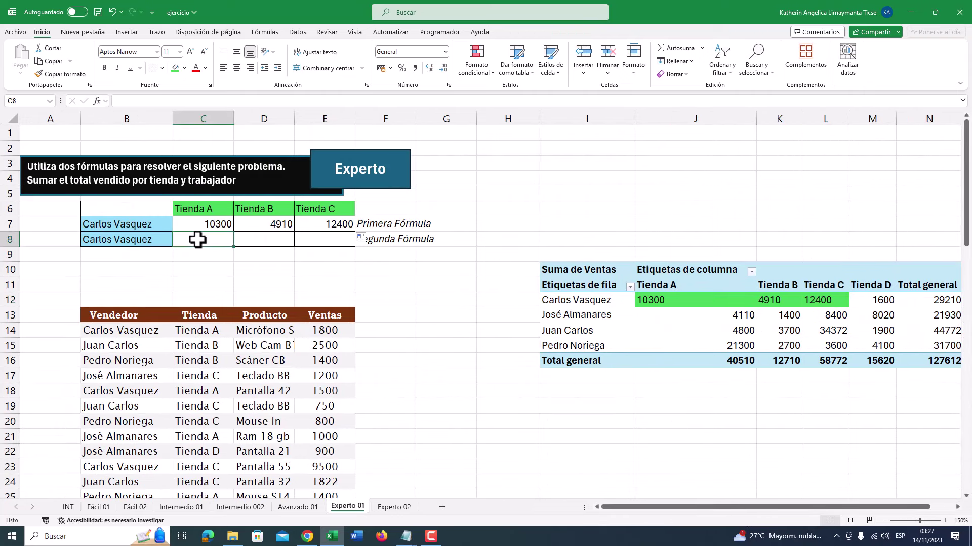
left_click(385, 238)
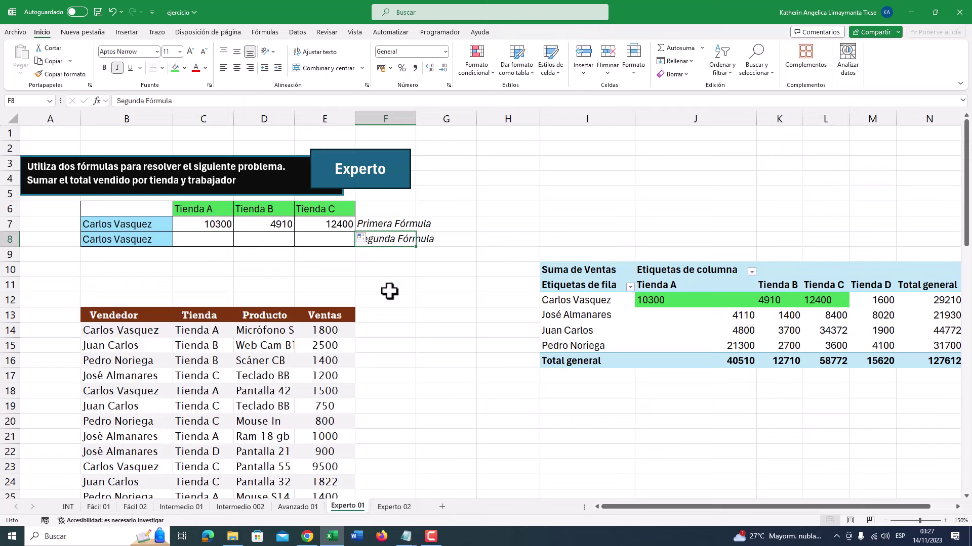
left_click(221, 235)
left_click(243, 268)
left_click(208, 270)
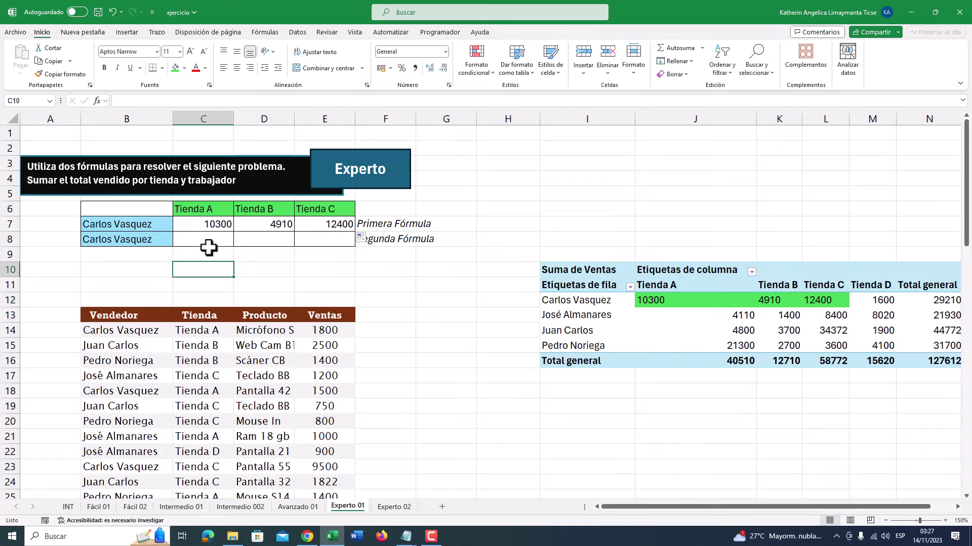
left_click(210, 237)
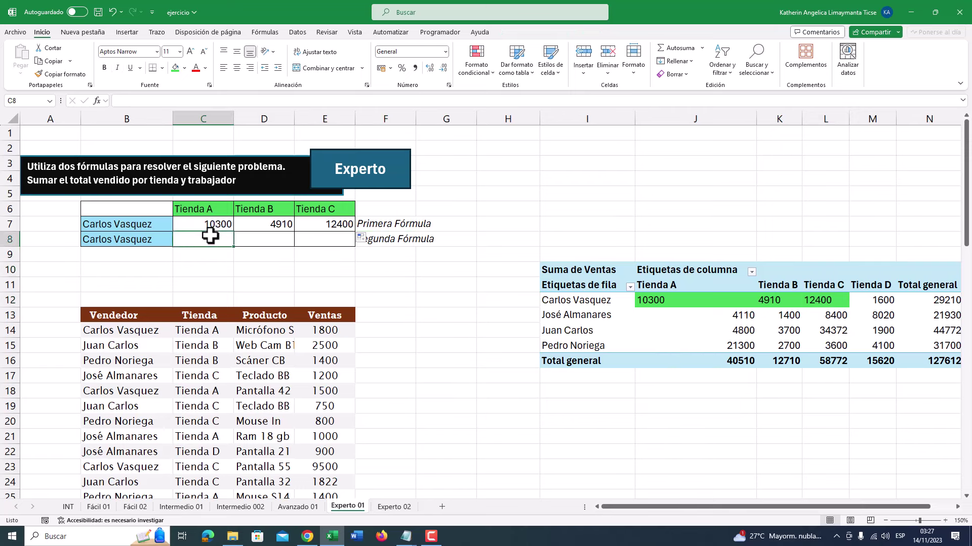
left_click(392, 280)
left_click(207, 239)
Step: Review the function name used in cell C7's formula, leaving the formula as it is
key("Up")
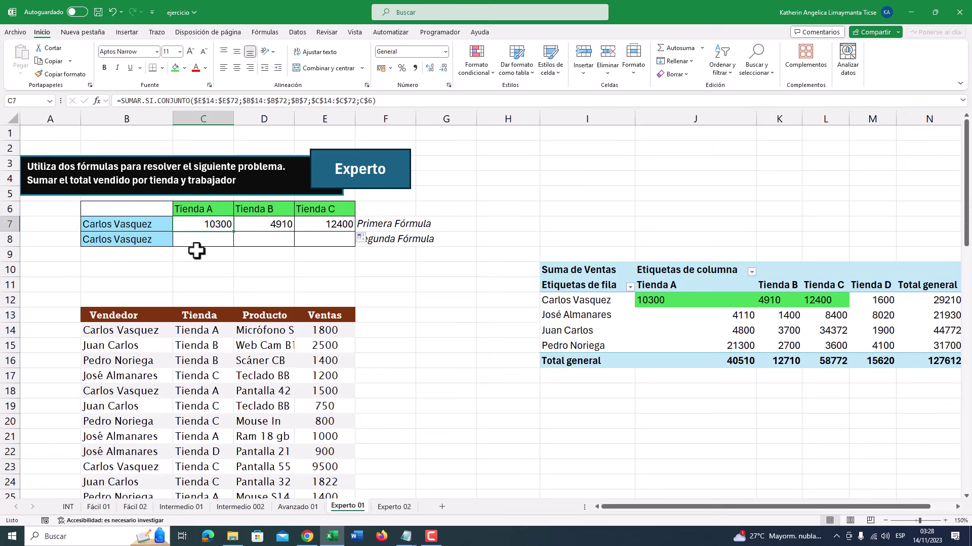
double_click(205, 225)
left_click_drag(180, 224, 275, 225)
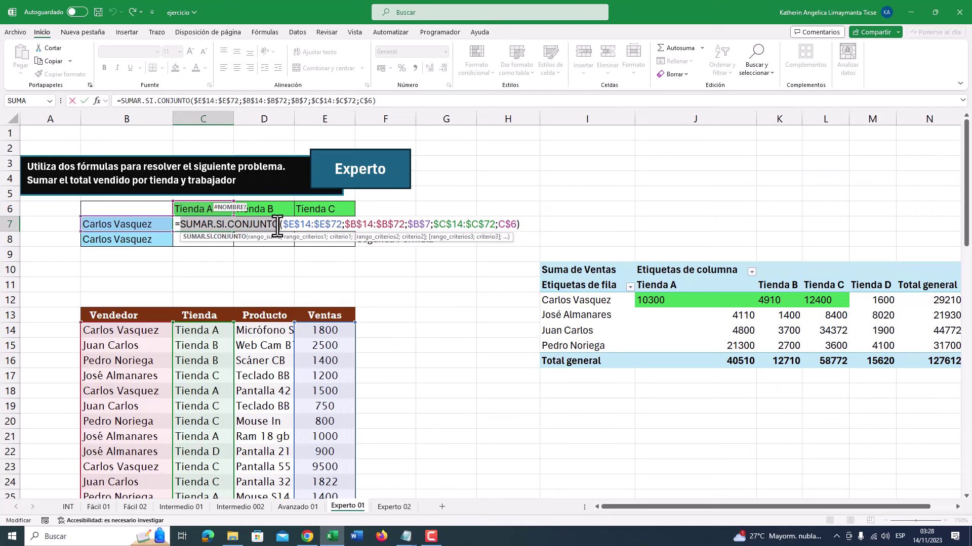
key("ctrl+Return")
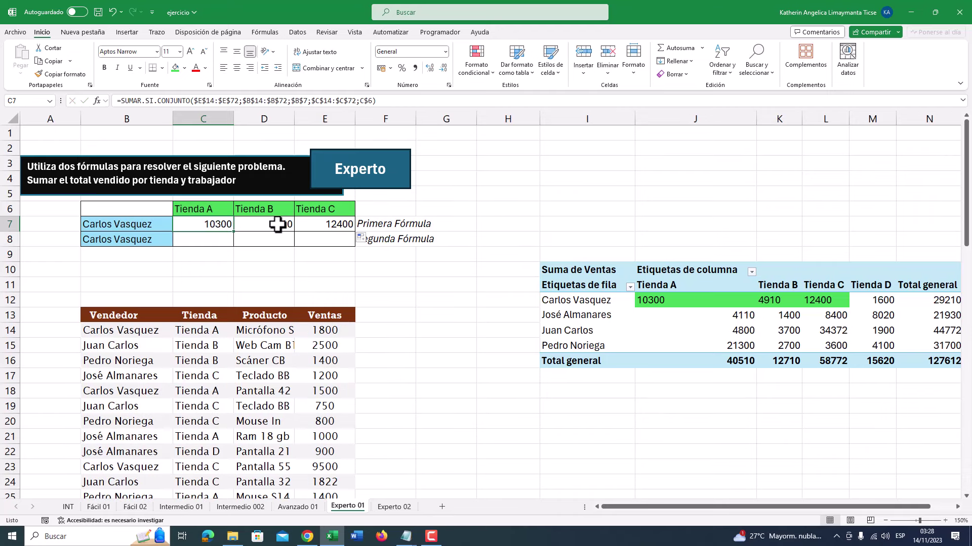
Step: Start a SUMAPRODUCTO formula in C8 whose first array compares the Vendedor data $B$14:$B$72 with $B$8
left_click(201, 236)
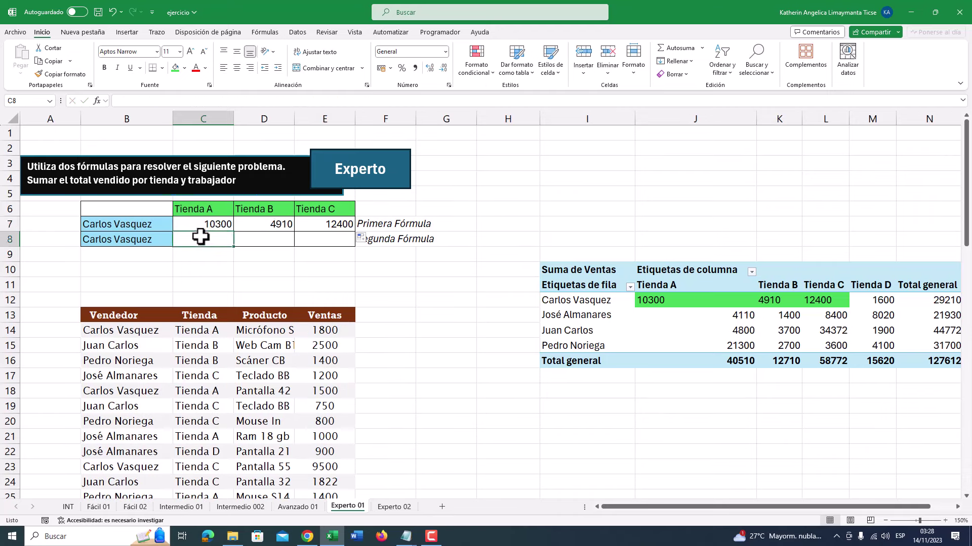
type("=")
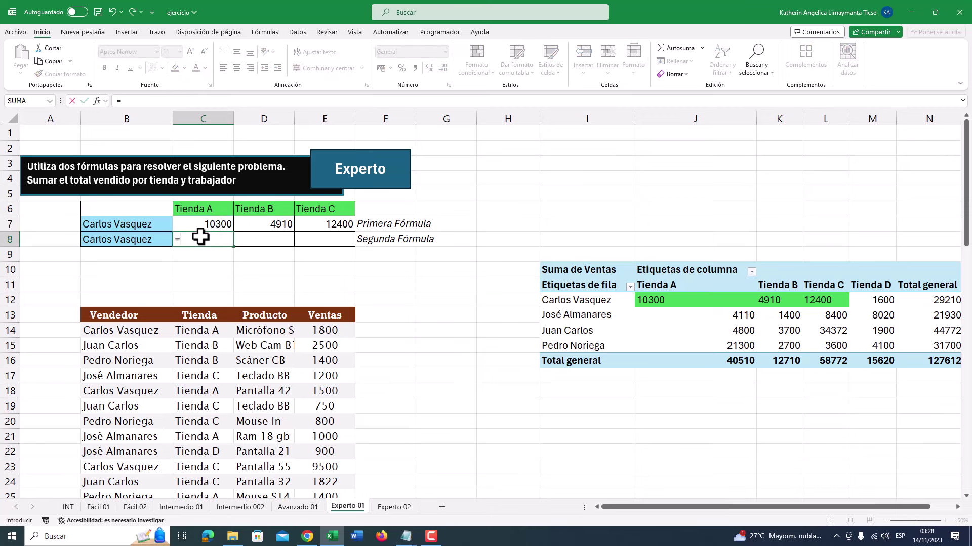
type("SUMAPRO")
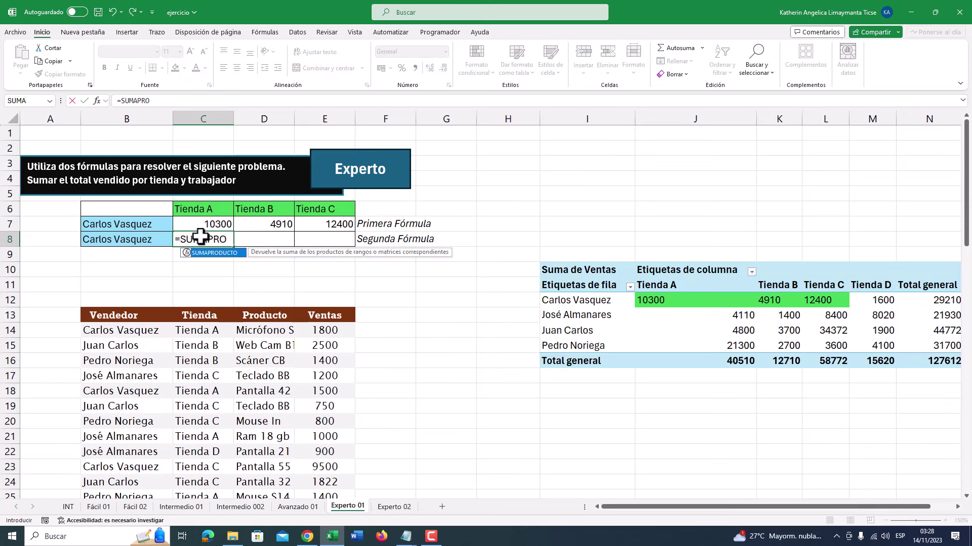
key("Tab")
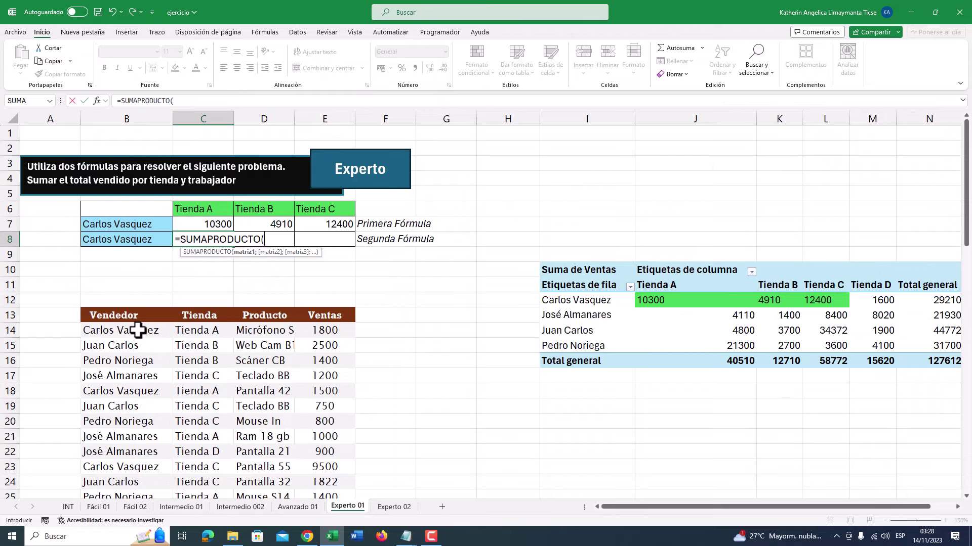
scroll(138, 329, "down", 2)
left_click_drag(123, 241, 128, 478)
scroll(200, 347, "up", 16)
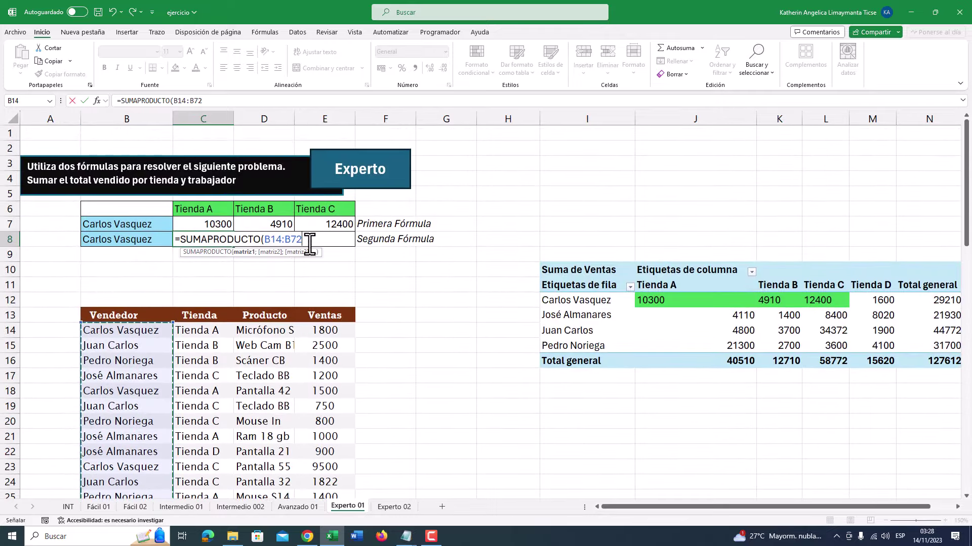
key("F4")
type("=")
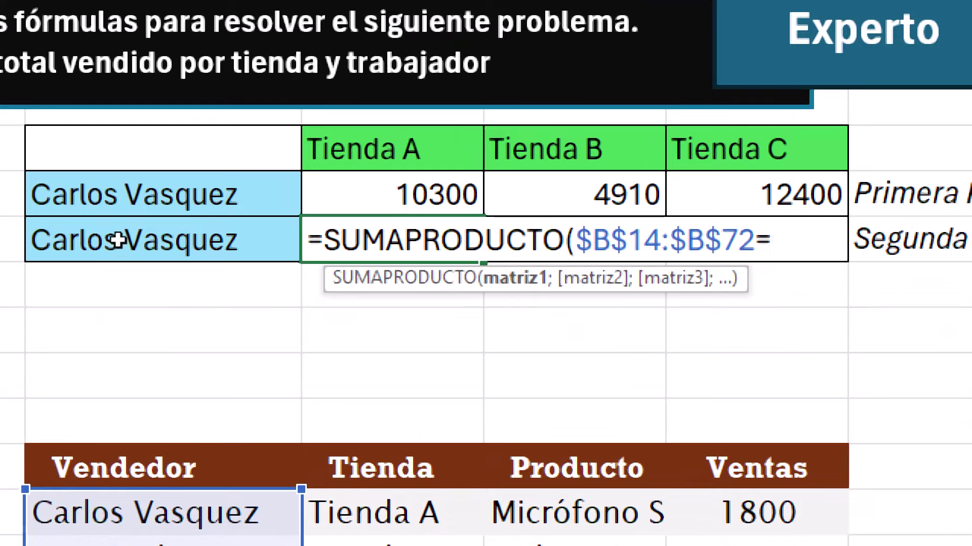
left_click(117, 240)
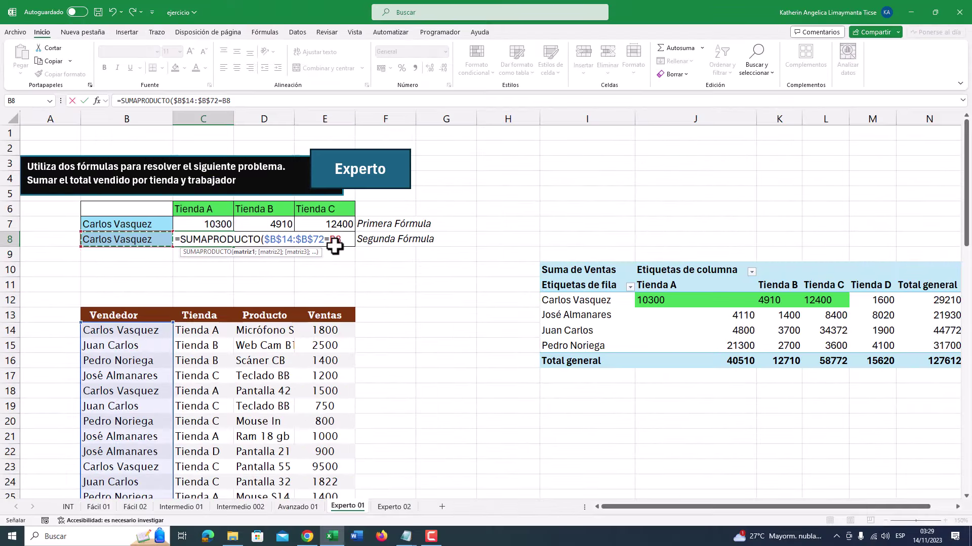
key("F4")
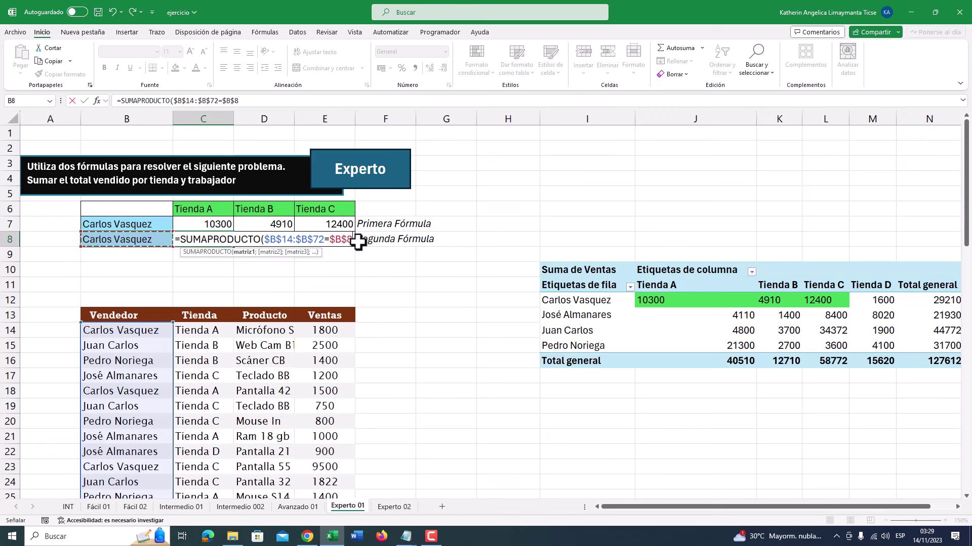
Step: Add the second array to the C8 formula, comparing the Tienda data $C$14:$C$72 with C$6
type(";")
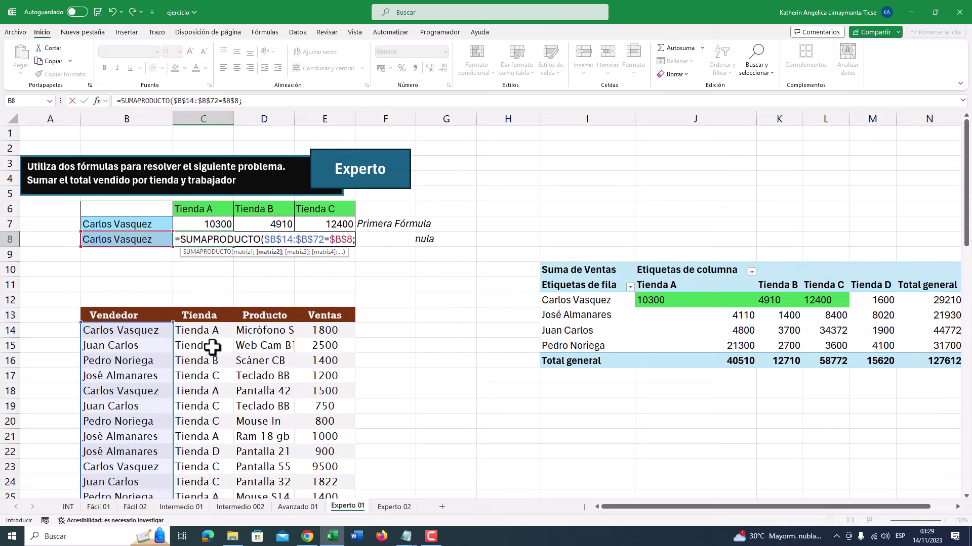
scroll(202, 331, "down", 3)
left_click_drag(202, 202, 217, 481)
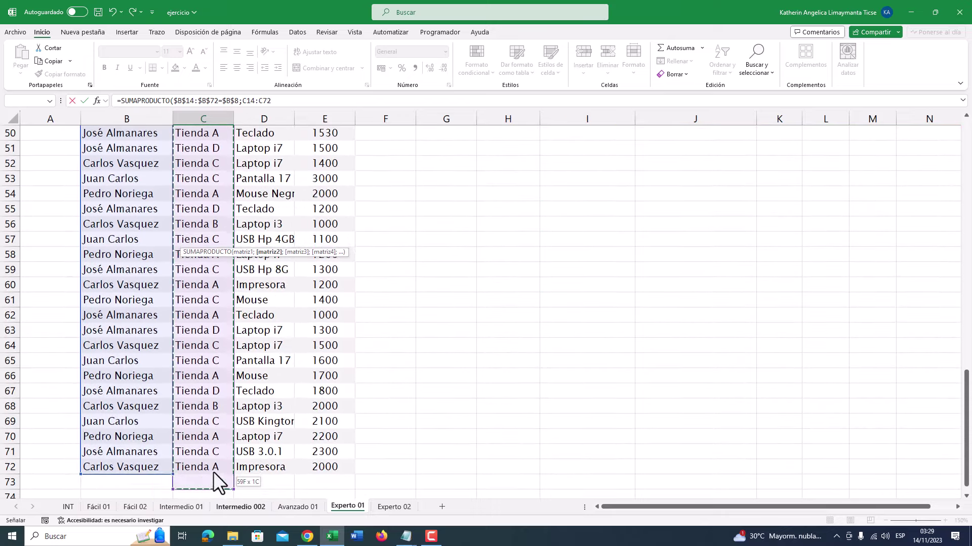
scroll(230, 434, "up", 17)
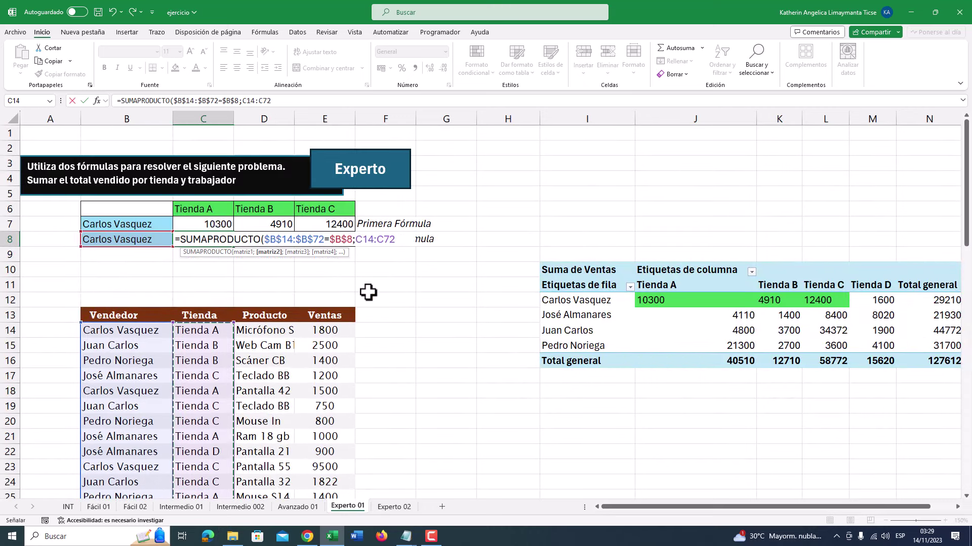
key("F4")
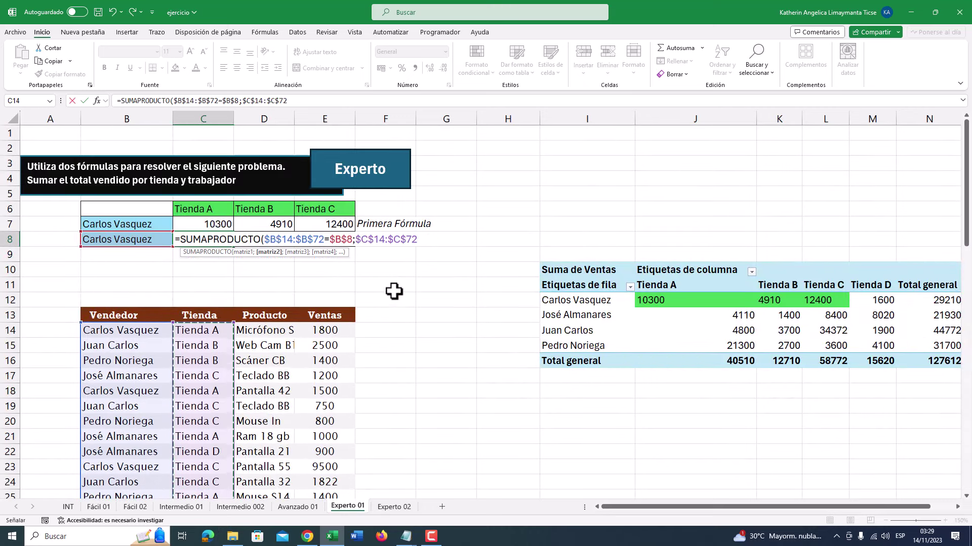
type(")")
key("BackSpace")
type("=")
left_click(222, 212)
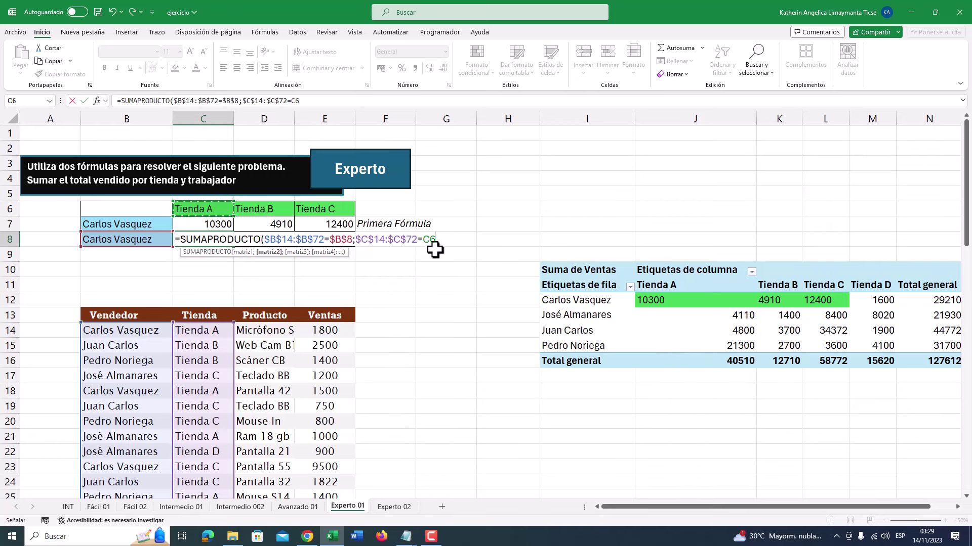
key("F4")
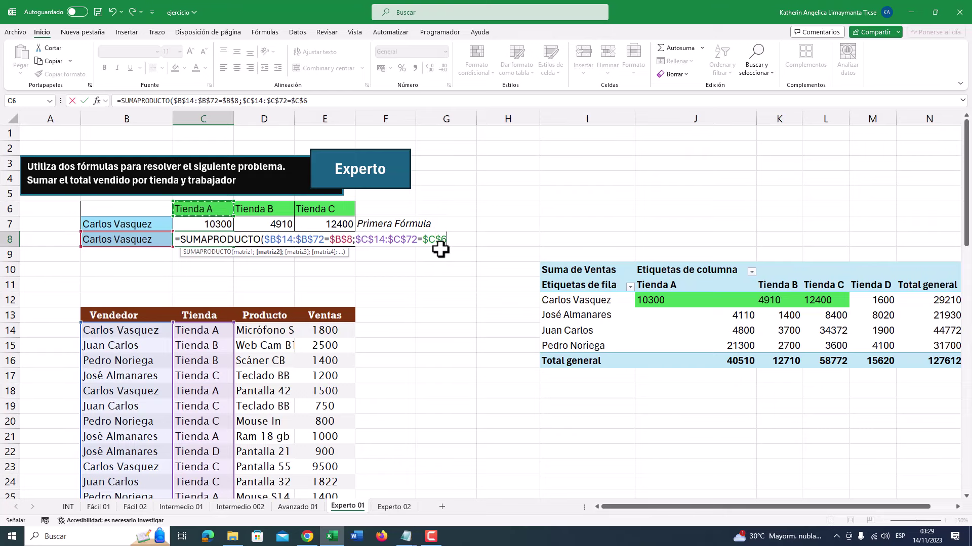
key("F4")
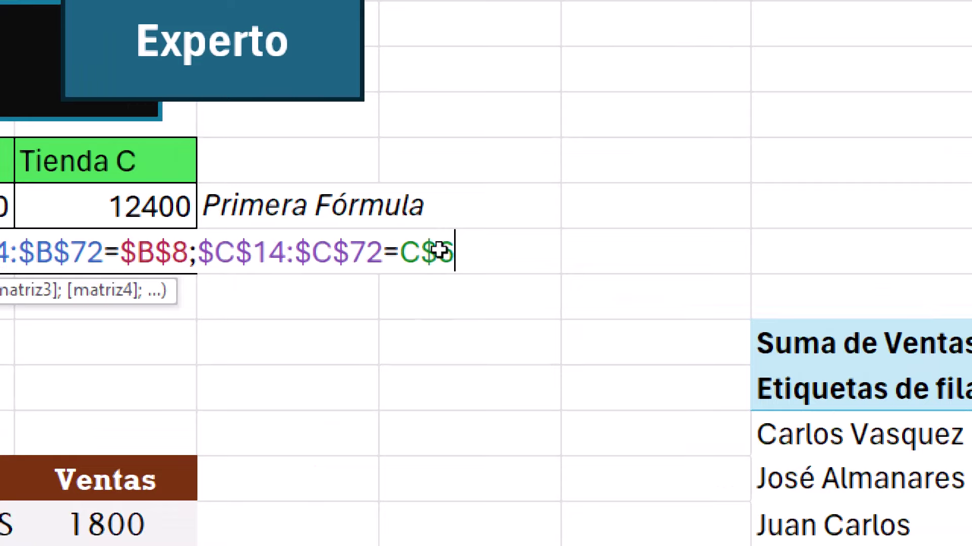
left_click_drag(432, 236, 432, 236)
left_click(444, 245)
Step: Add the Ventas data $E$14:$E$72 as the third array of the SUMAPRODUCTO formula
type(";")
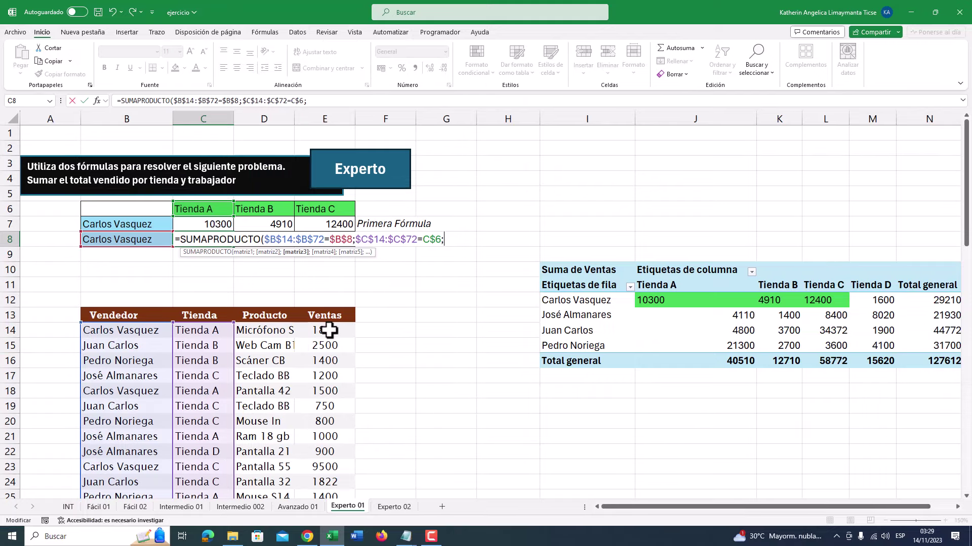
left_click(329, 330)
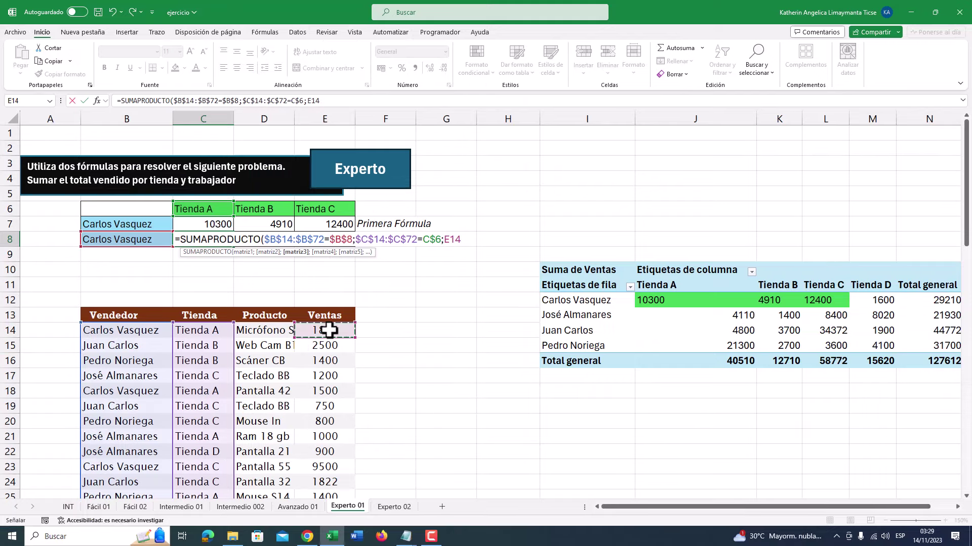
key("ctrl+shift+Down")
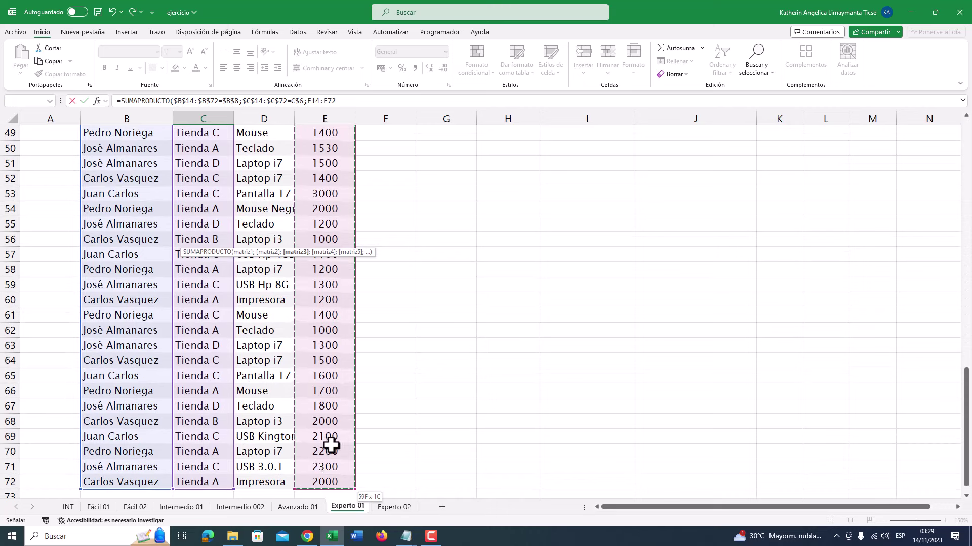
scroll(344, 424, "up", 13)
scroll(344, 424, "up", 3)
key("F4")
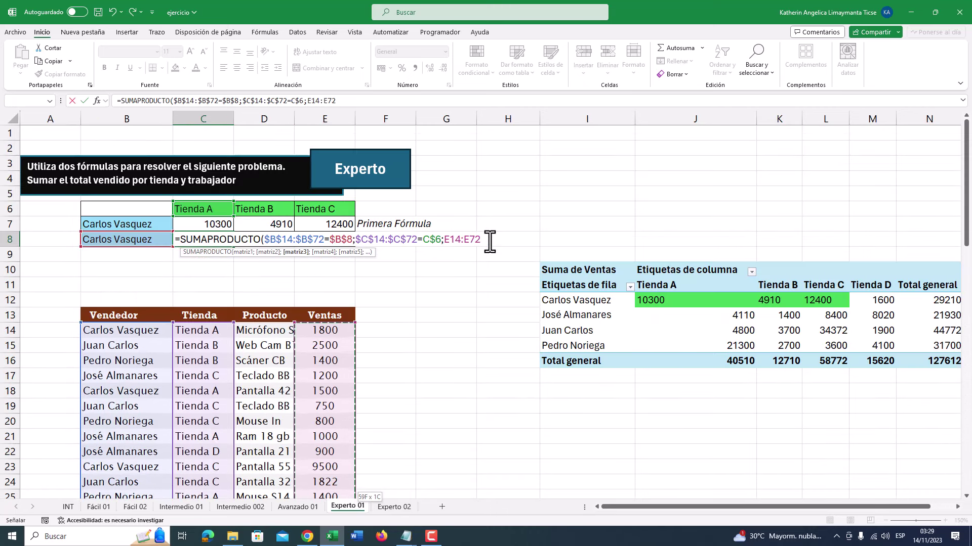
left_click_drag(443, 240, 504, 240)
left_click(454, 240)
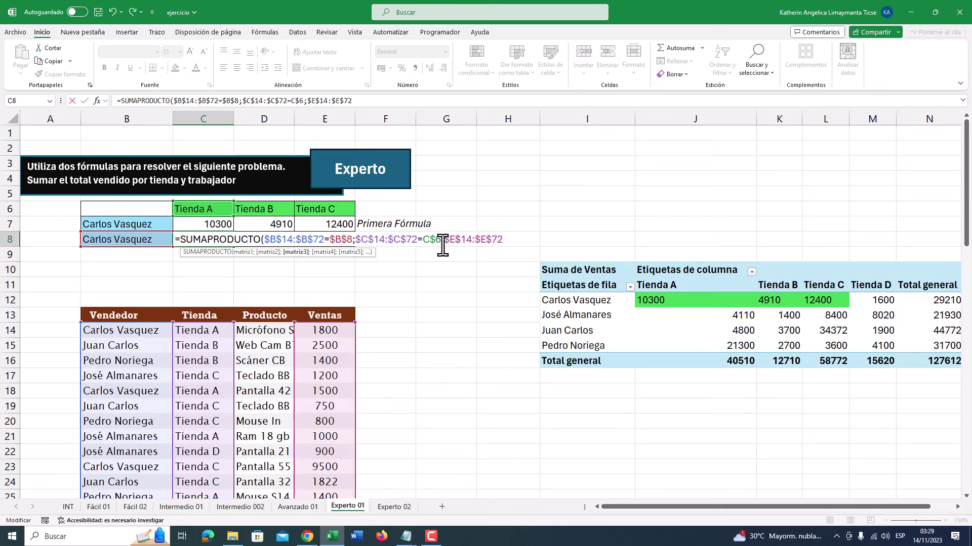
Step: Check the Ventas and Tienda arguments in the C8 formula, close its parenthesis and enter it
left_click_drag(445, 240, 502, 240)
left_click(445, 240)
left_click(436, 241)
left_click_drag(441, 240, 359, 242)
left_click(510, 243)
type(")")
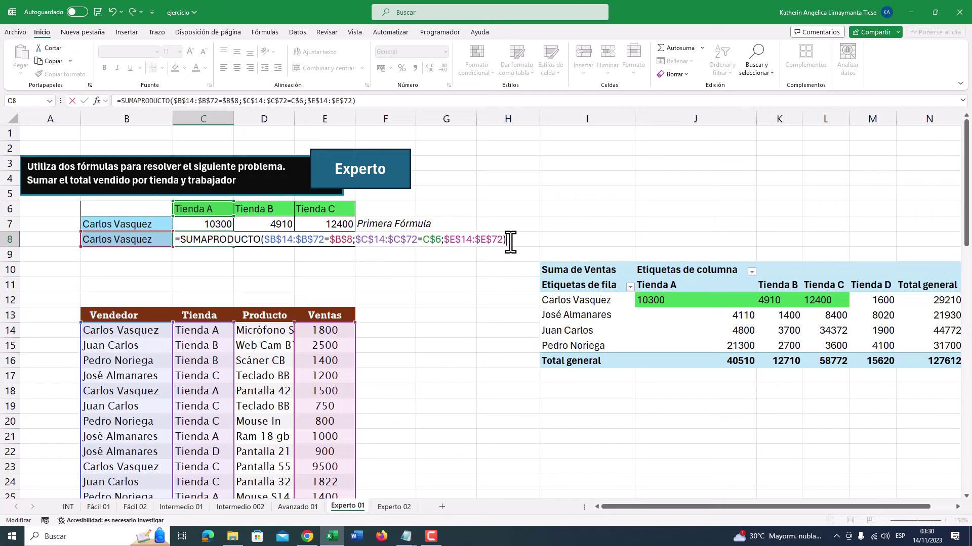
key("Return")
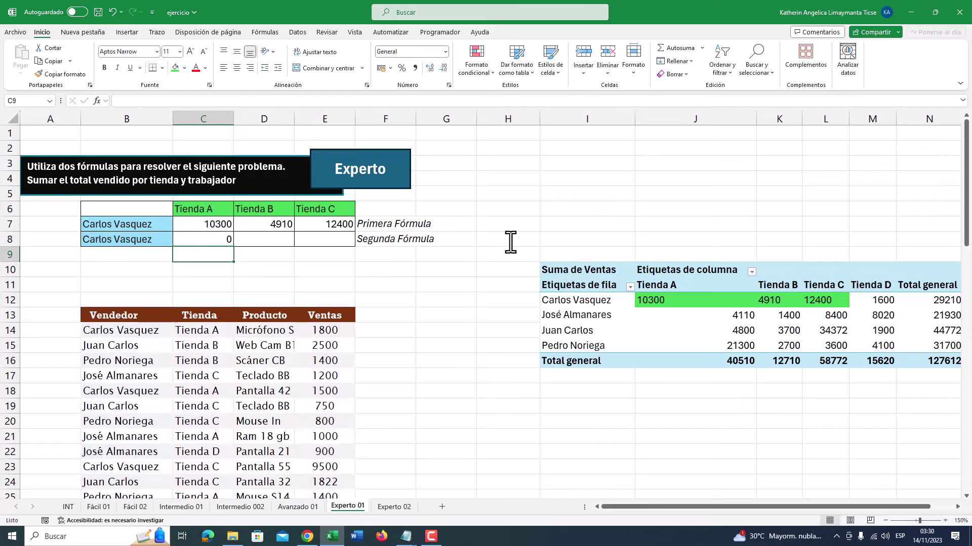
Step: Reopen the C8 formula and examine what the Vendedor comparison, the Tienda comparison and the Ventas range each evaluate to
double_click(207, 240)
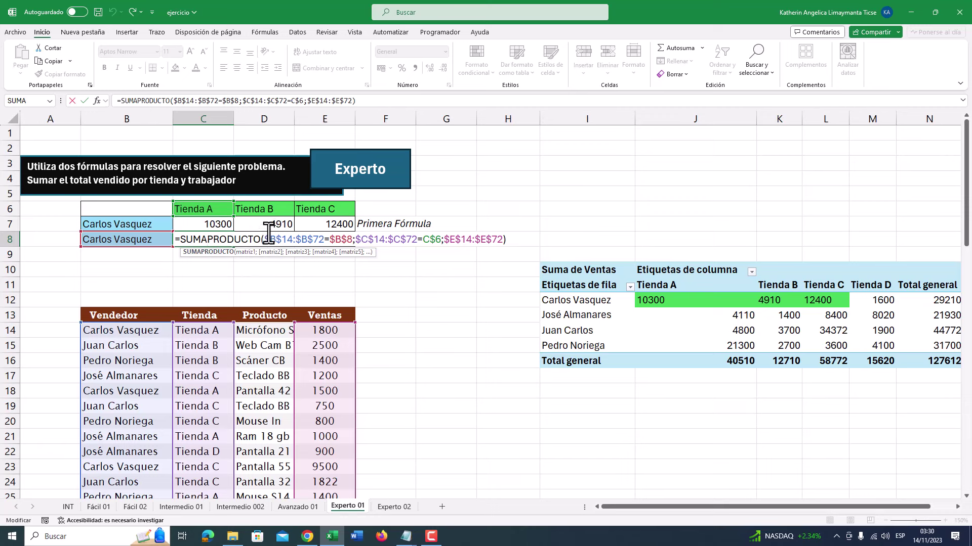
left_click_drag(264, 238, 443, 239)
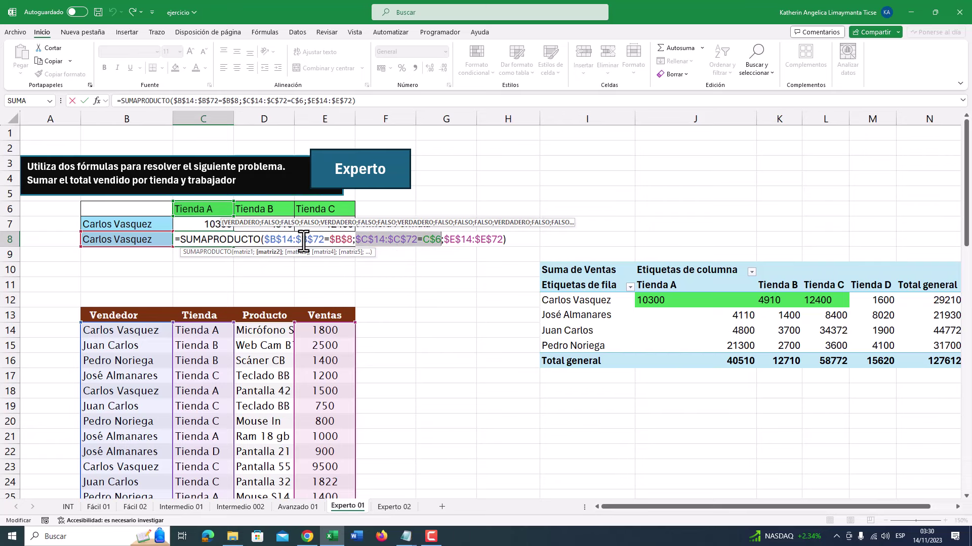
left_click_drag(264, 239, 353, 241)
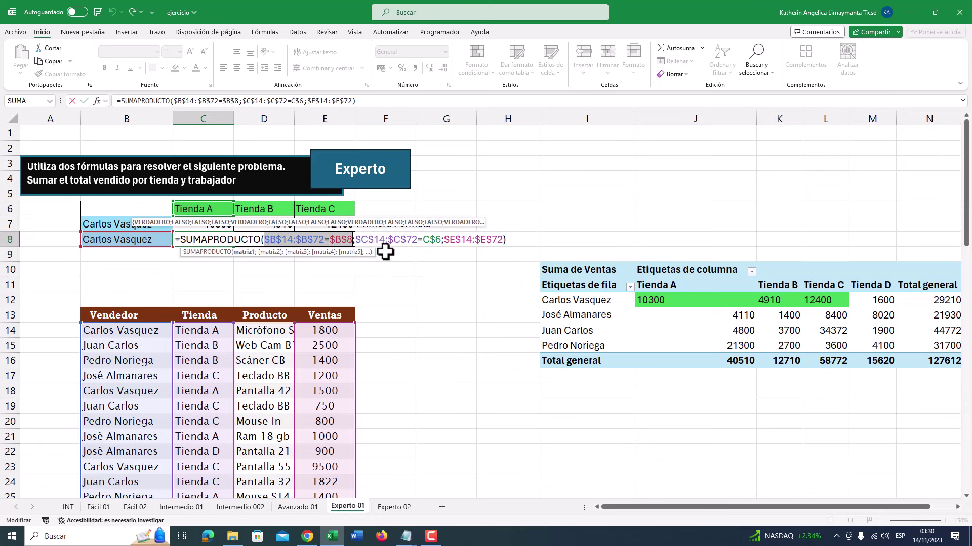
left_click(342, 242)
left_click_drag(352, 241, 264, 242)
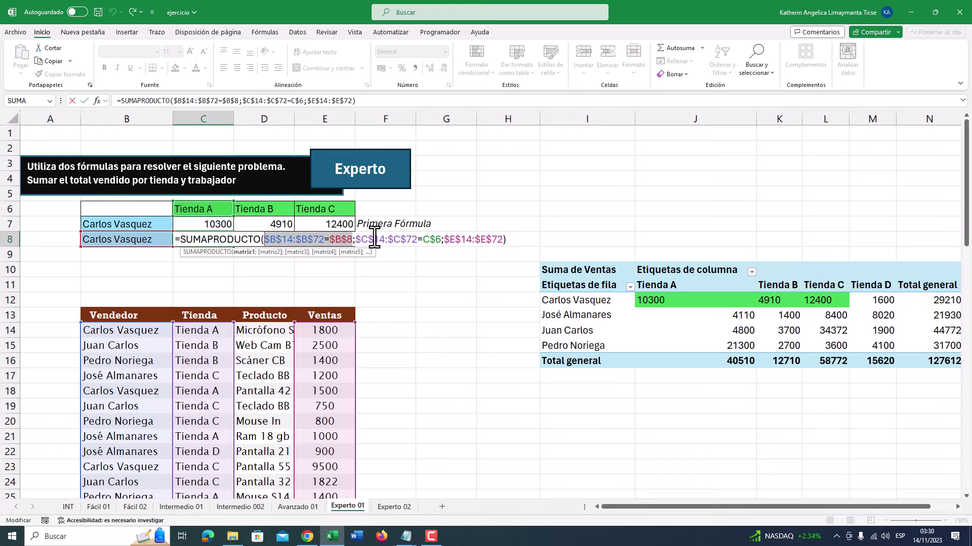
left_click_drag(418, 242, 356, 242)
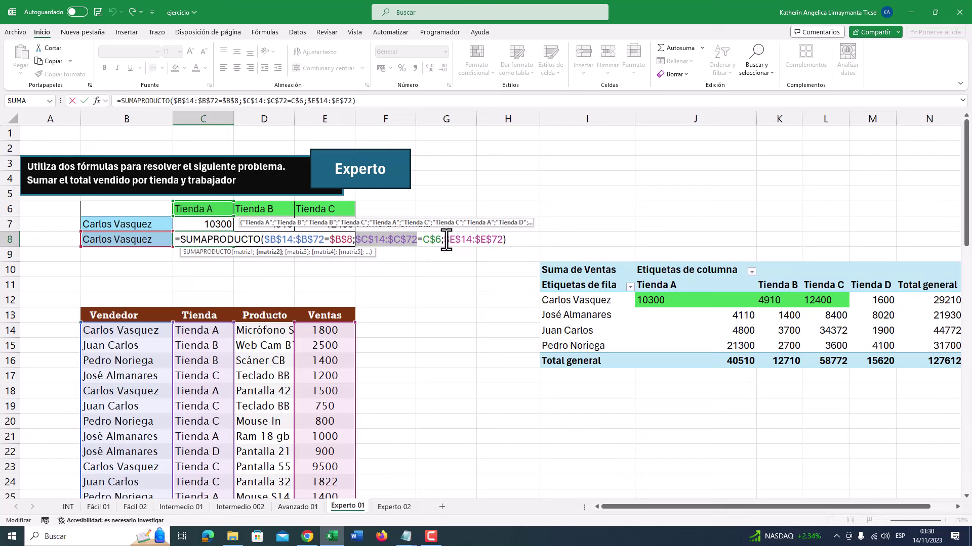
left_click_drag(444, 242, 500, 246)
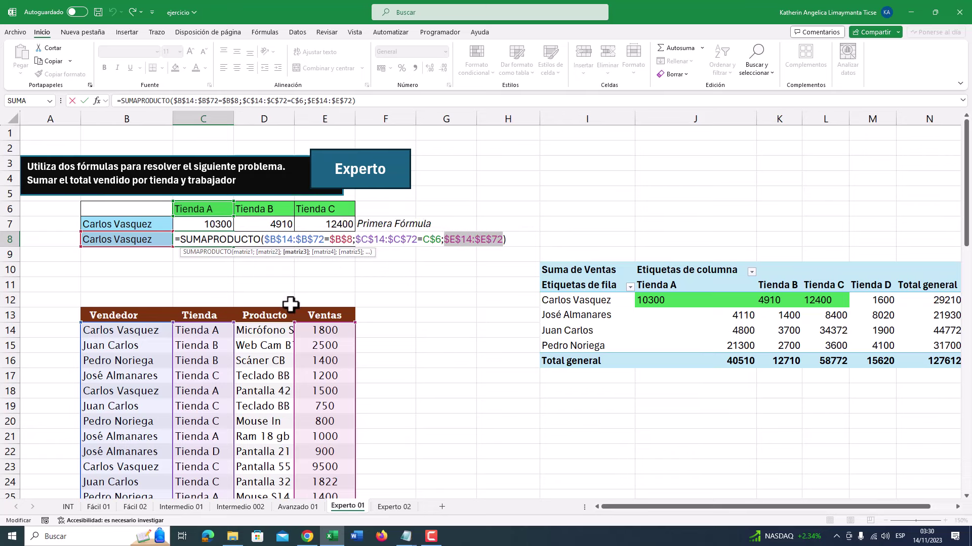
Step: Convert the first array of the C8 formula to numbers by wrapping it as --($B$14:$B$72=$B$8)
left_click(265, 242)
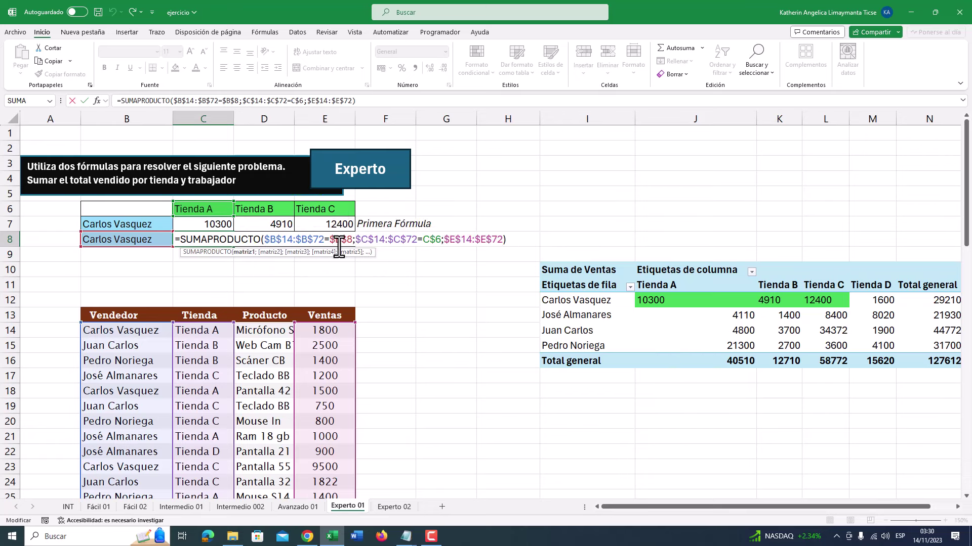
type("--")
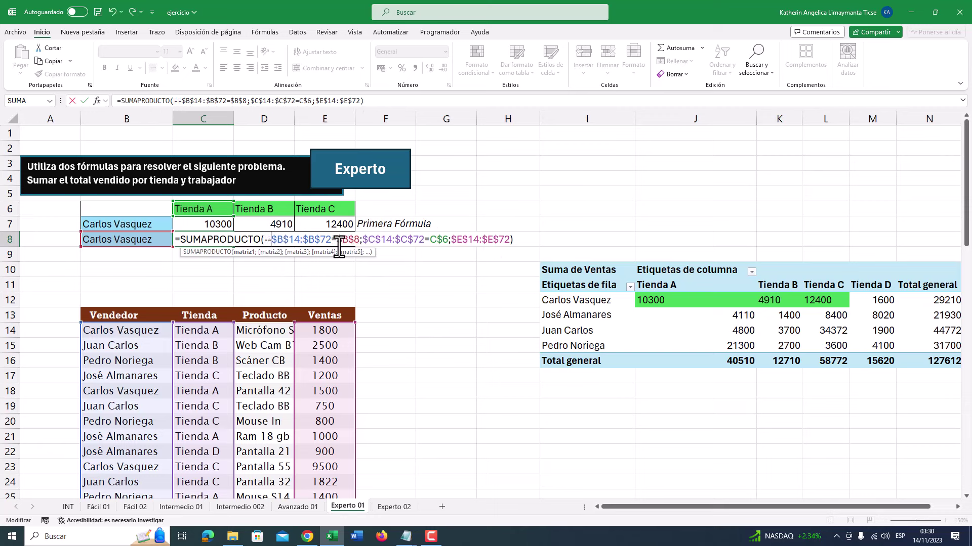
type("(")
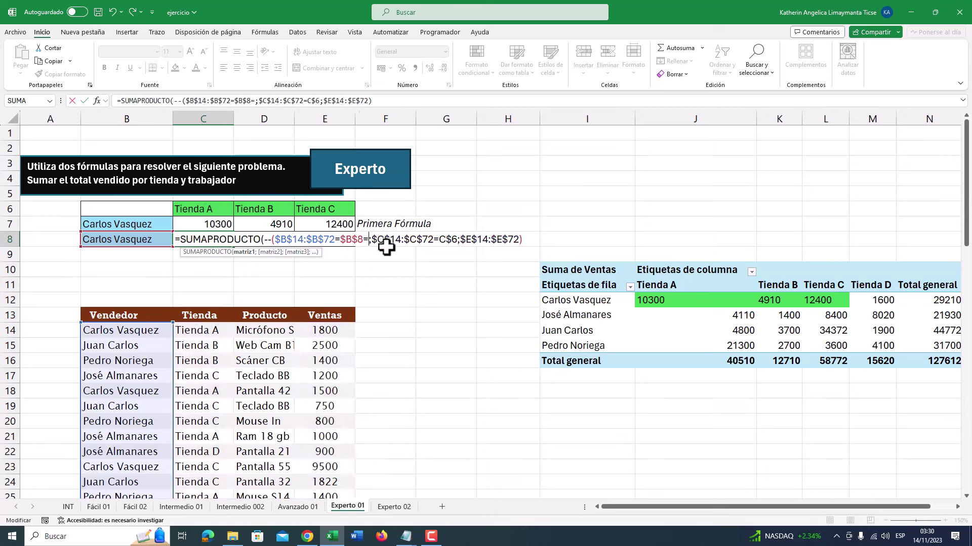
type(")")
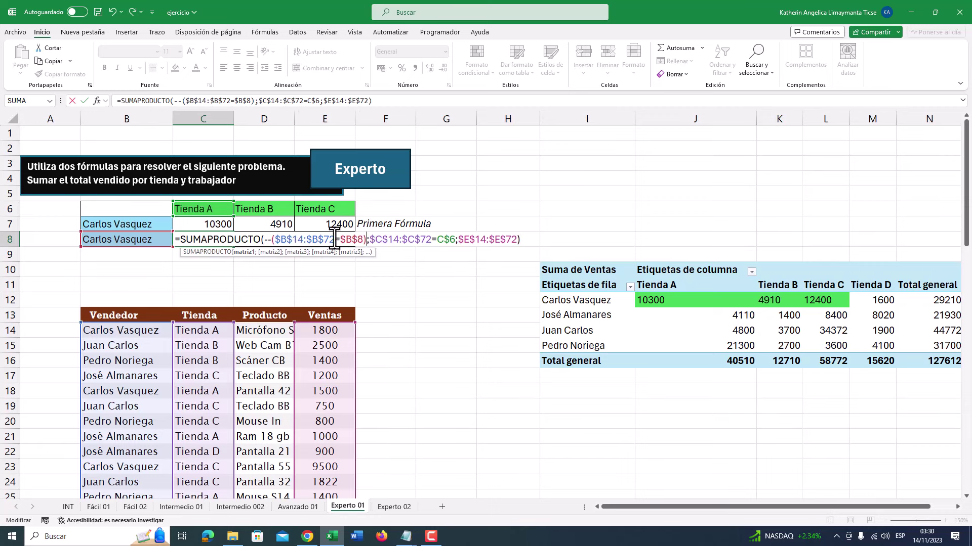
Step: Wrap the second array as --($C$14:$C$72=C$6), enter the corrected formula and reselect C8
left_click(372, 241)
type("--(")
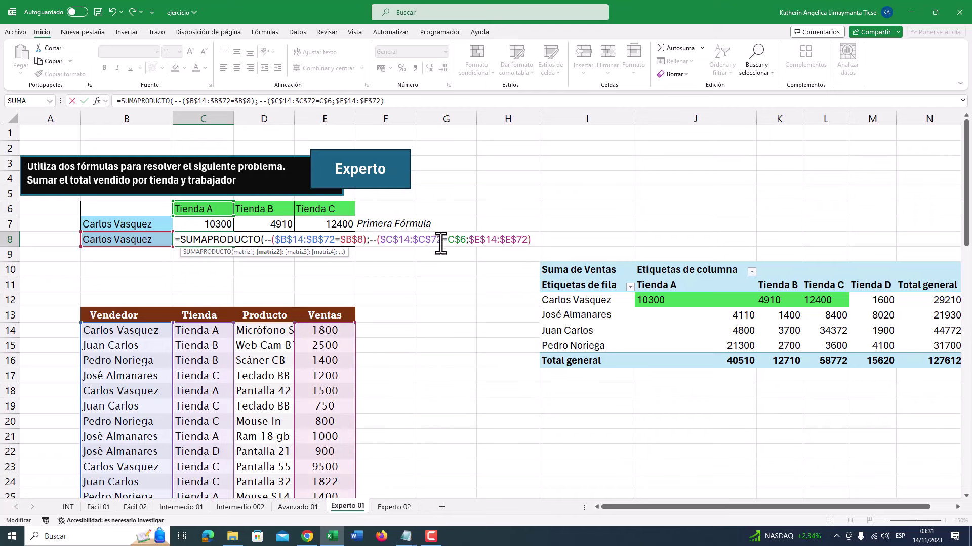
type("=")
key("BackSpace")
type(")")
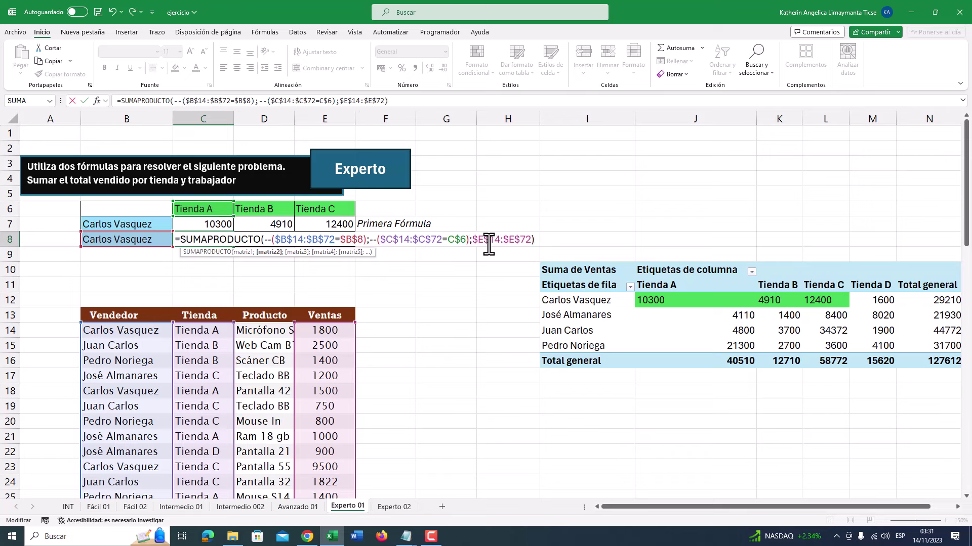
key("Return")
left_click(228, 242)
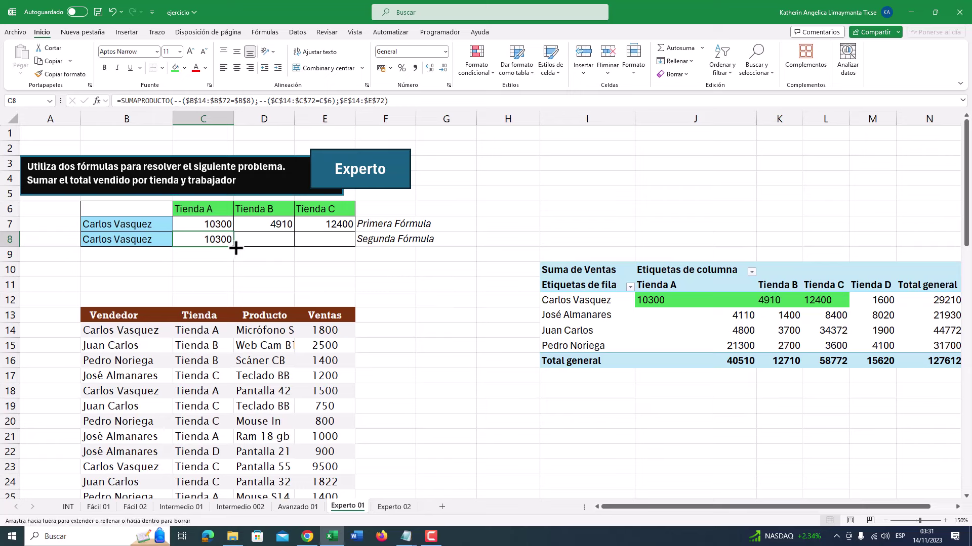
Step: Fill the C8 formula across to E8, and review the SUMAPRODUCTO function name in C8 without changing it
left_click_drag(235, 248, 349, 251)
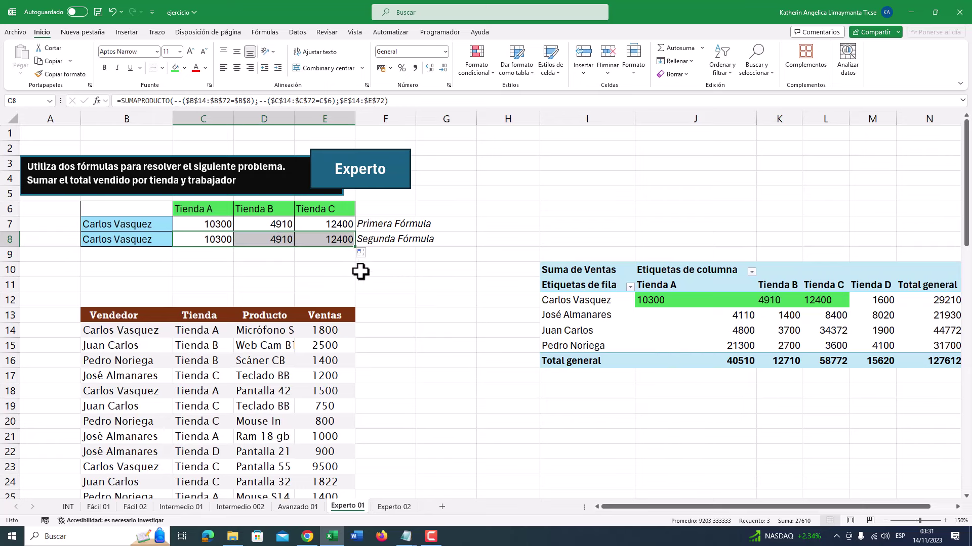
double_click(208, 237)
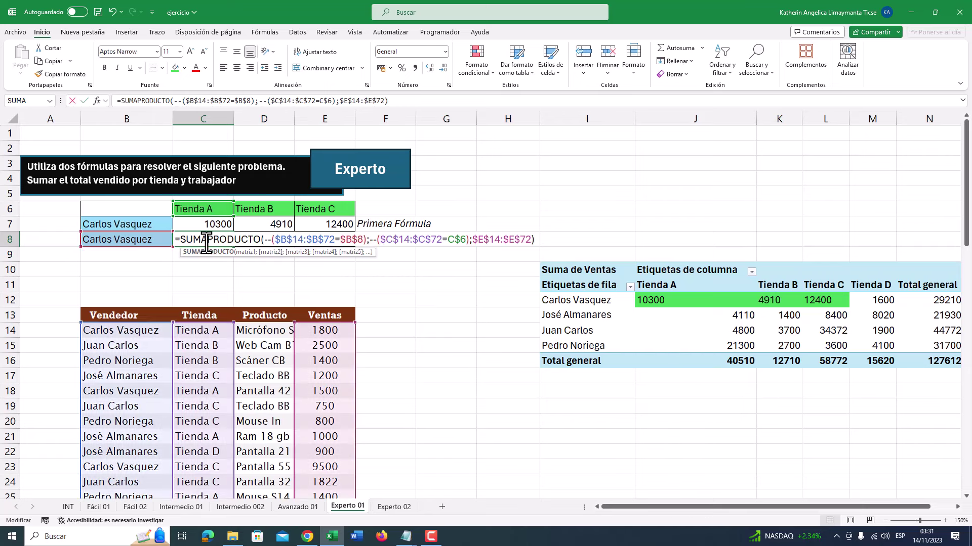
left_click_drag(261, 240, 176, 240)
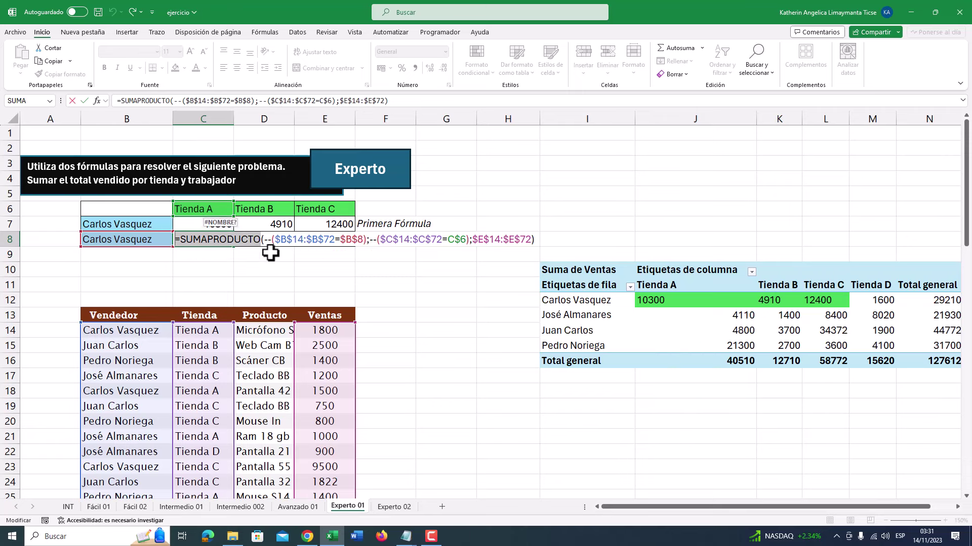
key("Escape")
Step: Start a SUMAPRODUCTO formula in C9 with the Vendedor range as the absolute reference $B$14:$B$72
left_click(199, 258)
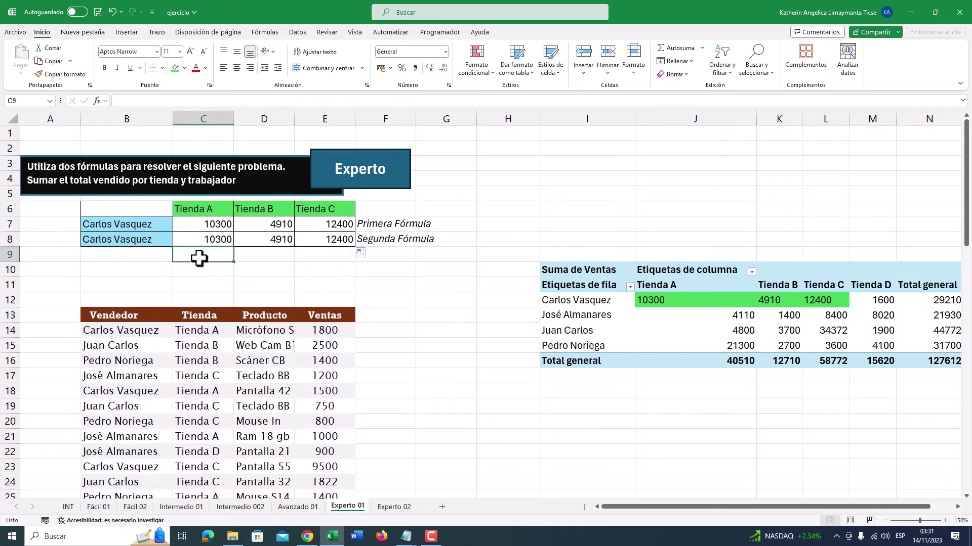
type("=SUMAPRO")
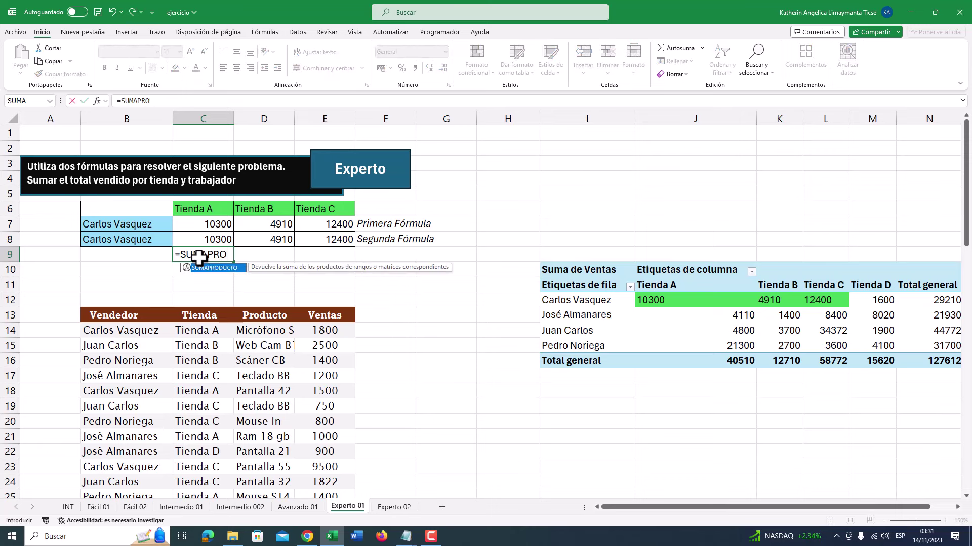
key("Tab")
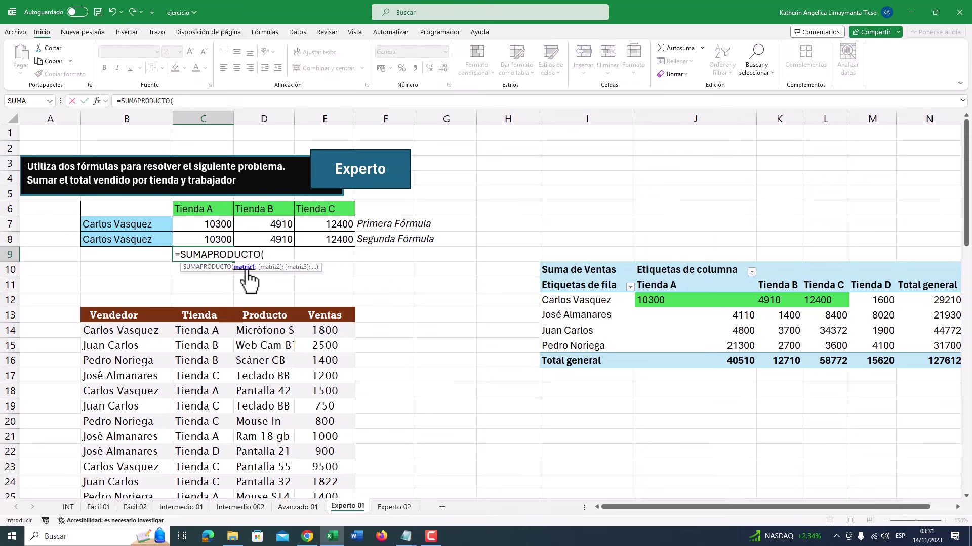
left_click(139, 329)
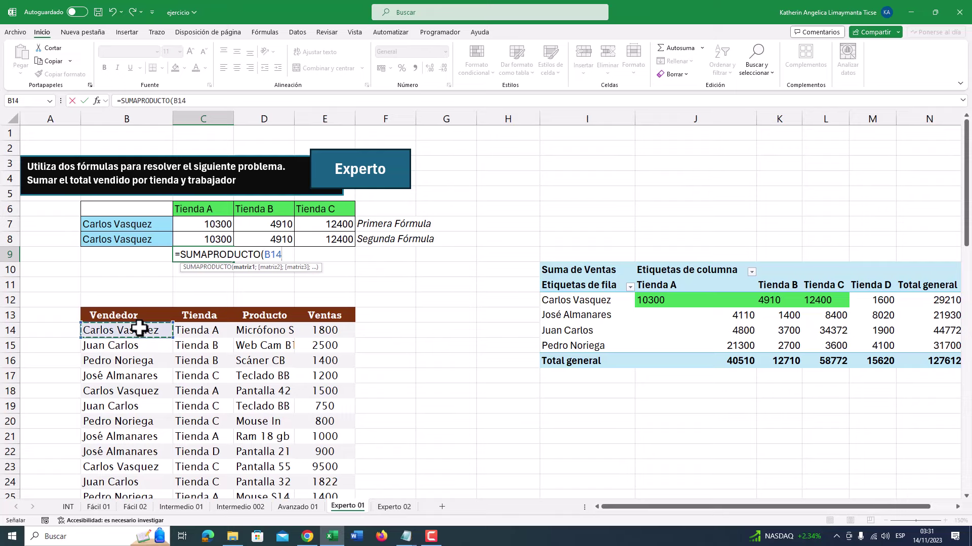
key("ctrl+shift+Down")
scroll(138, 328, "up", 16)
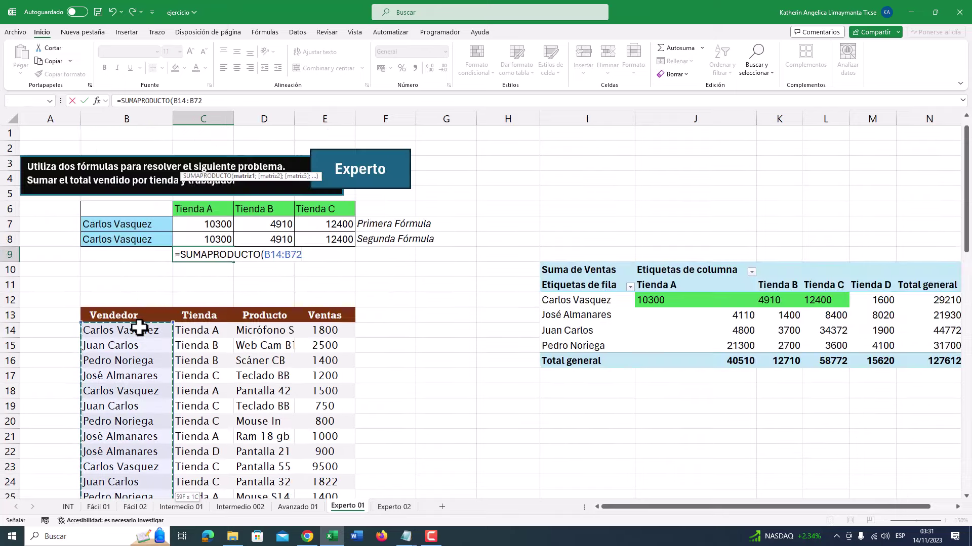
key("F4")
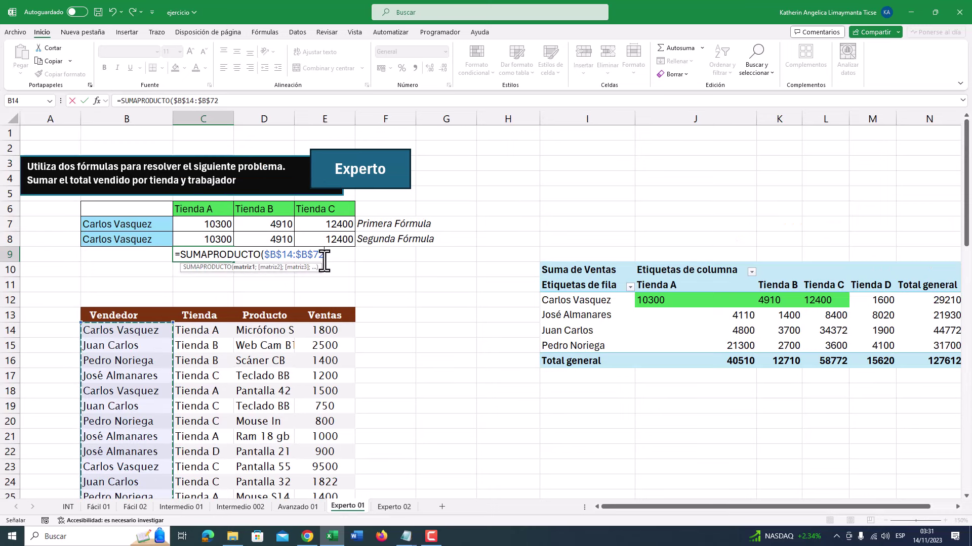
Step: Compare the Vendedor range in the C9 formula with B8, enclose the comparison in parentheses and append a multiplication sign
key("F2")
type("=")
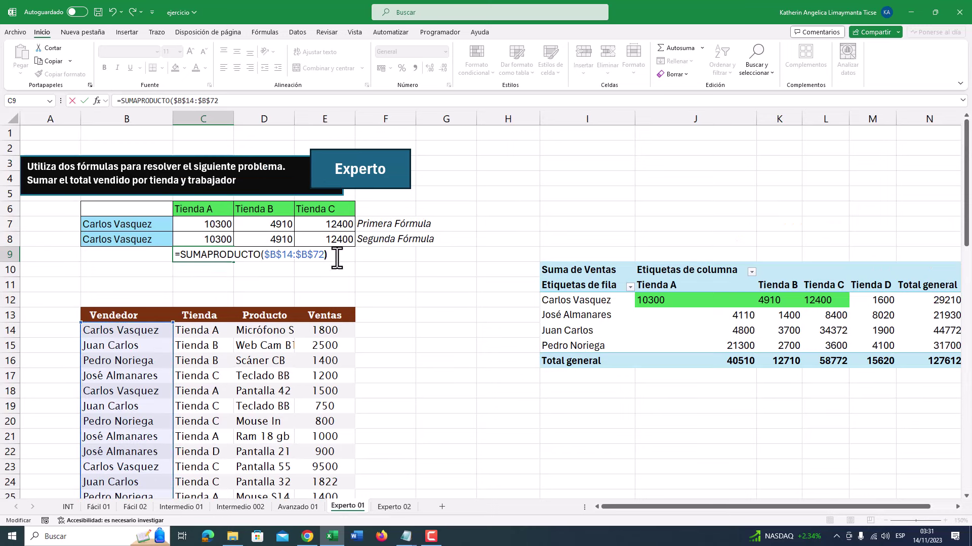
left_click(122, 242)
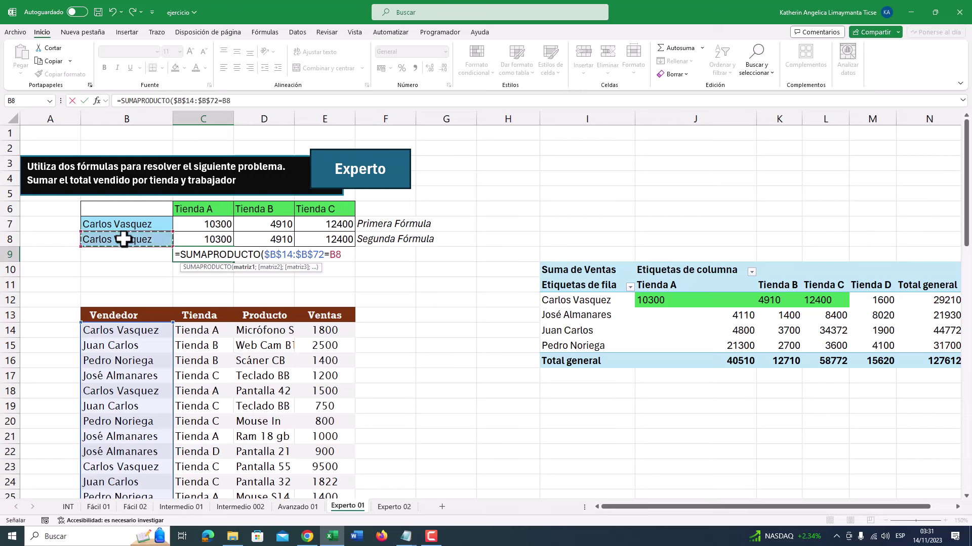
left_click(265, 252)
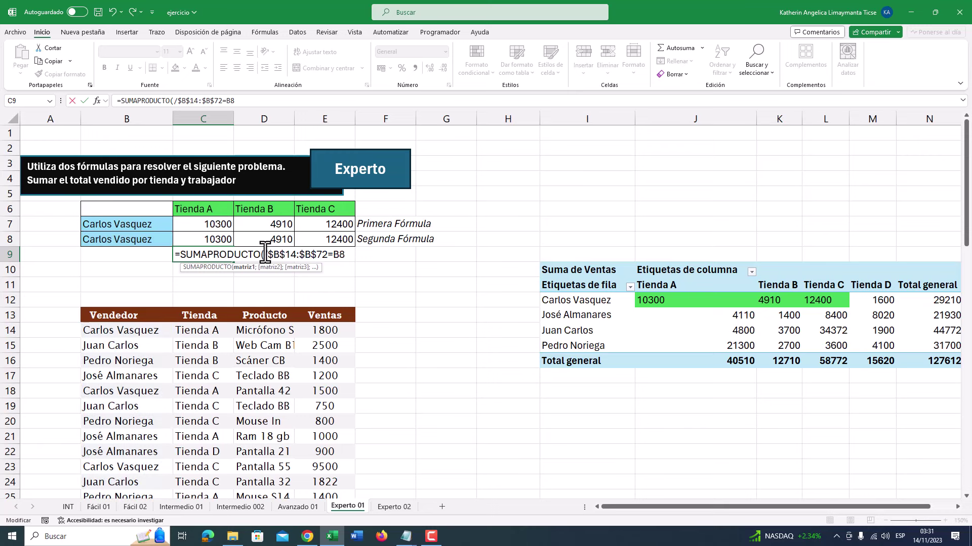
type("(")
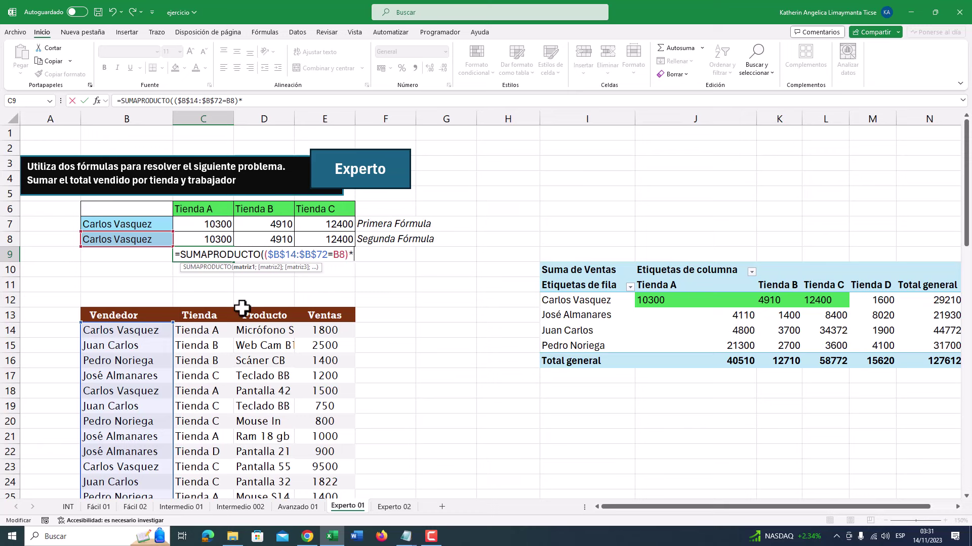
Step: Add the Tienda comparison C14:C72=C6 to the C9 formula
left_click(212, 333)
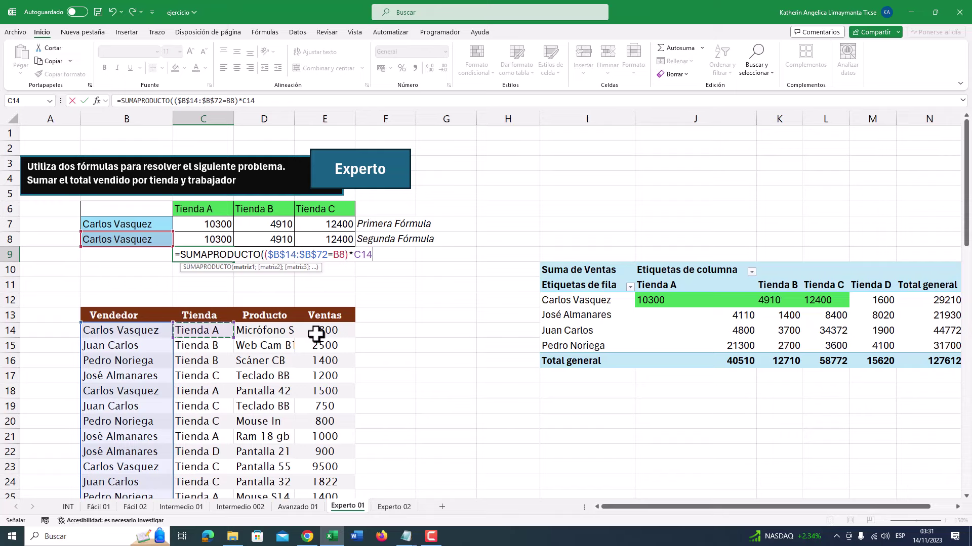
key("ctrl+shift+Down")
scroll(316, 334, "up", 16)
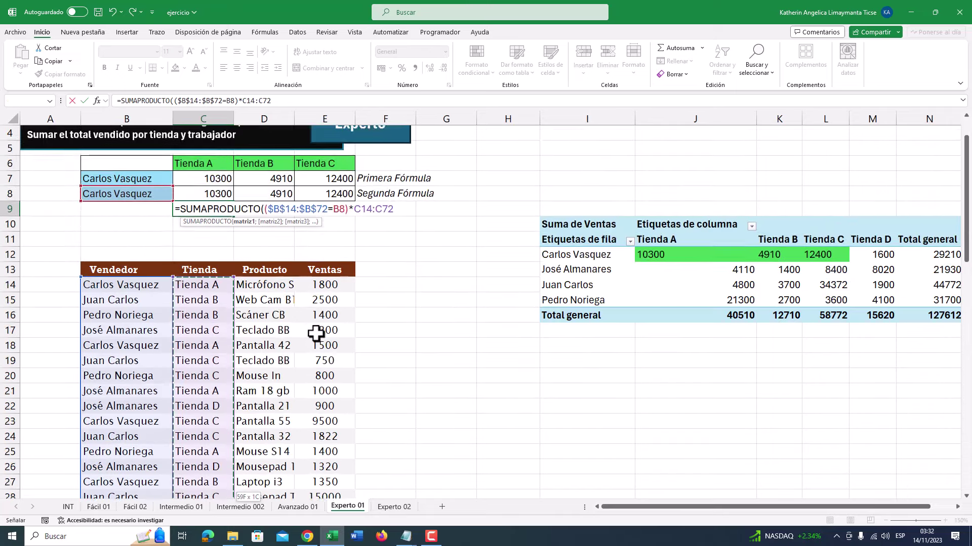
type("=")
left_click(210, 209)
Step: Anchor the Tienda comparison as ($C$14:$C$72=C$6) in parentheses and append a multiplication sign
left_click(387, 258)
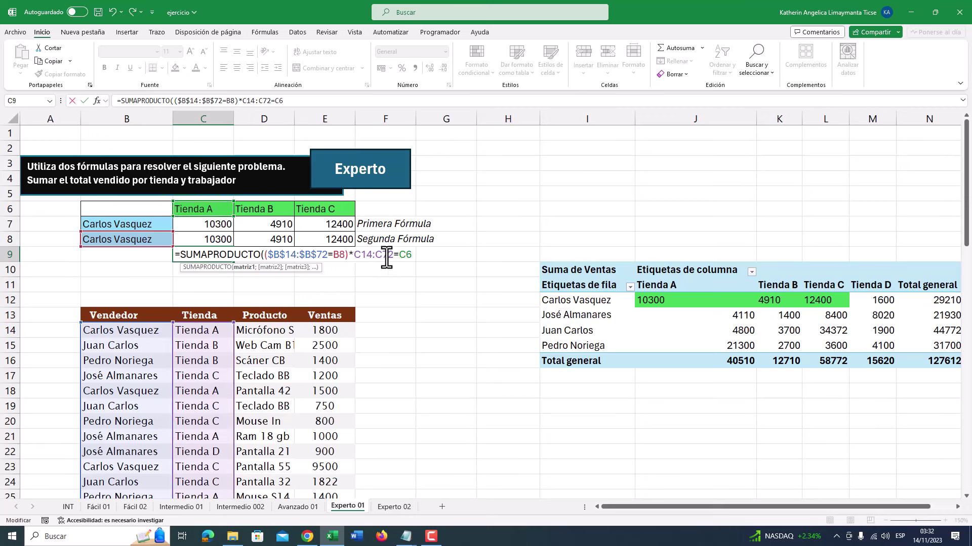
key("F4")
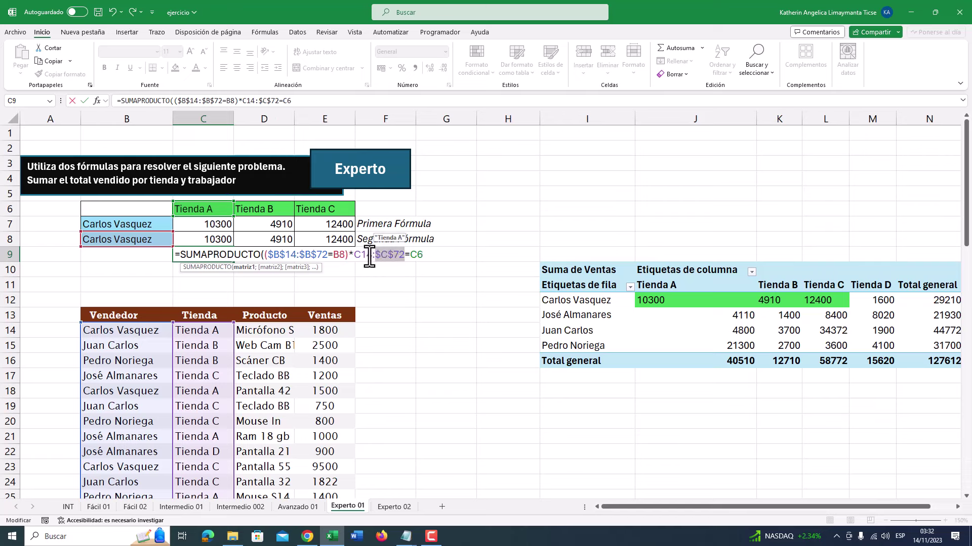
left_click(426, 254)
key("F4")
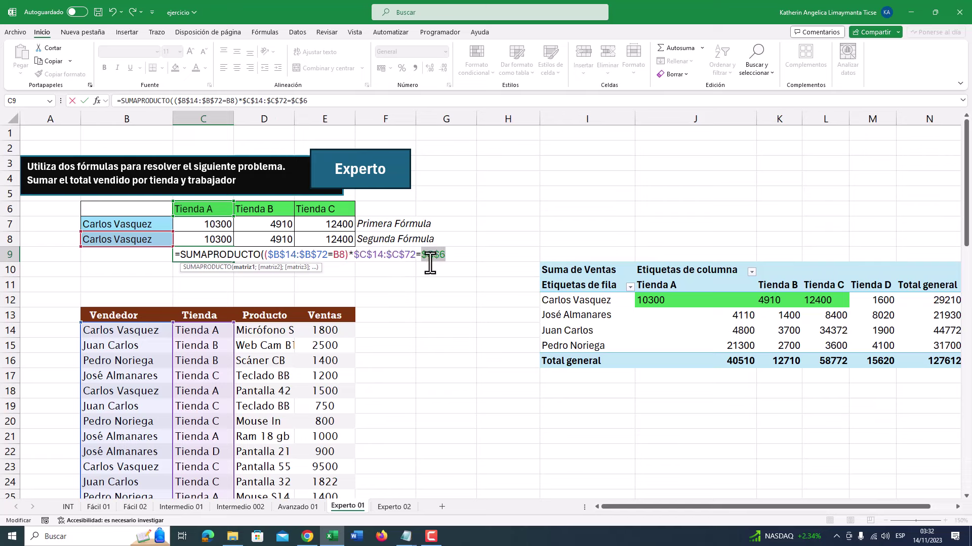
key("F4")
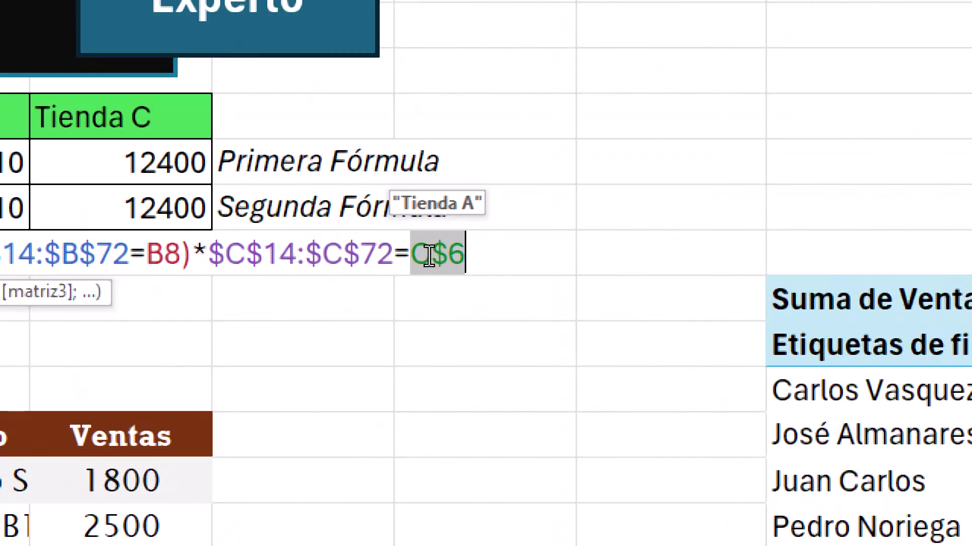
left_click(429, 254)
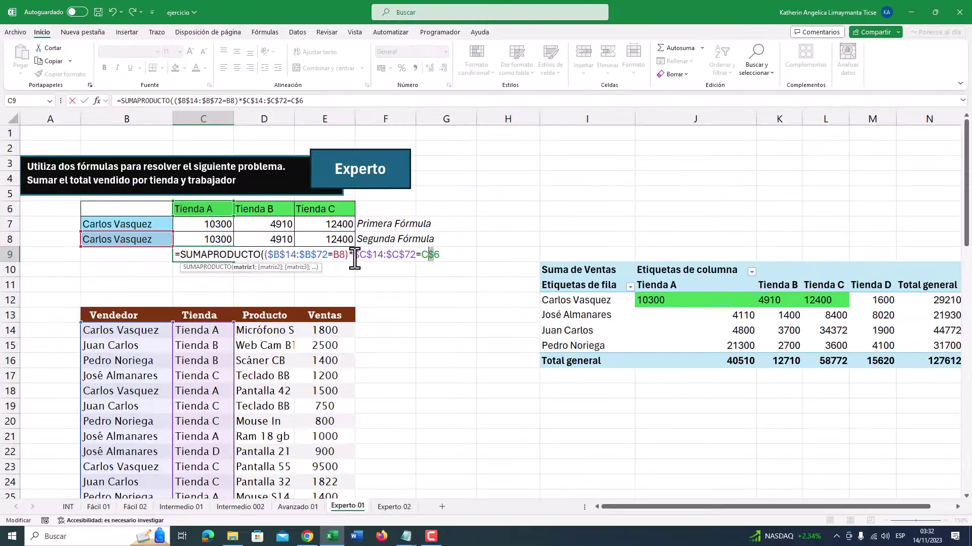
type("(")
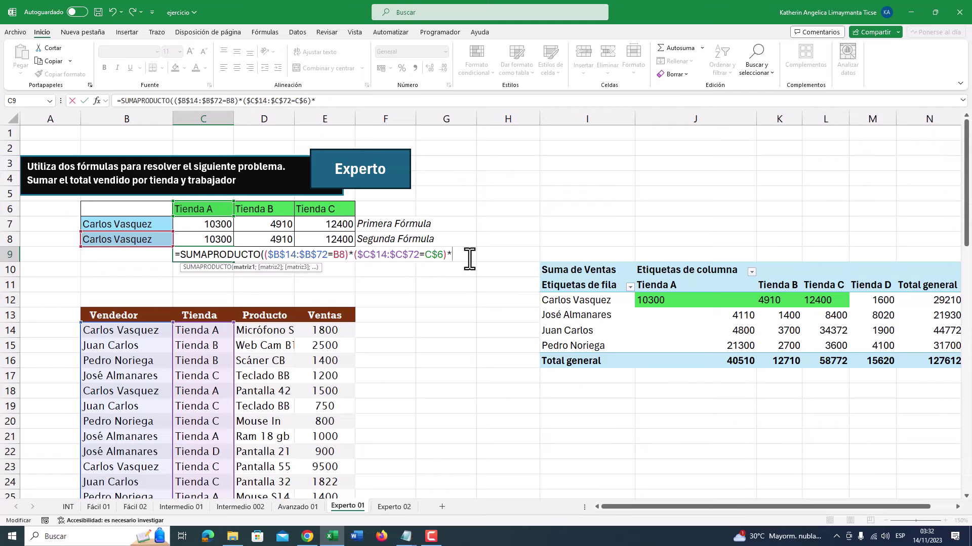
Step: Multiply by the absolute Ventas range $E$14:$E$72, close the C9 formula and enter it
left_click(338, 331)
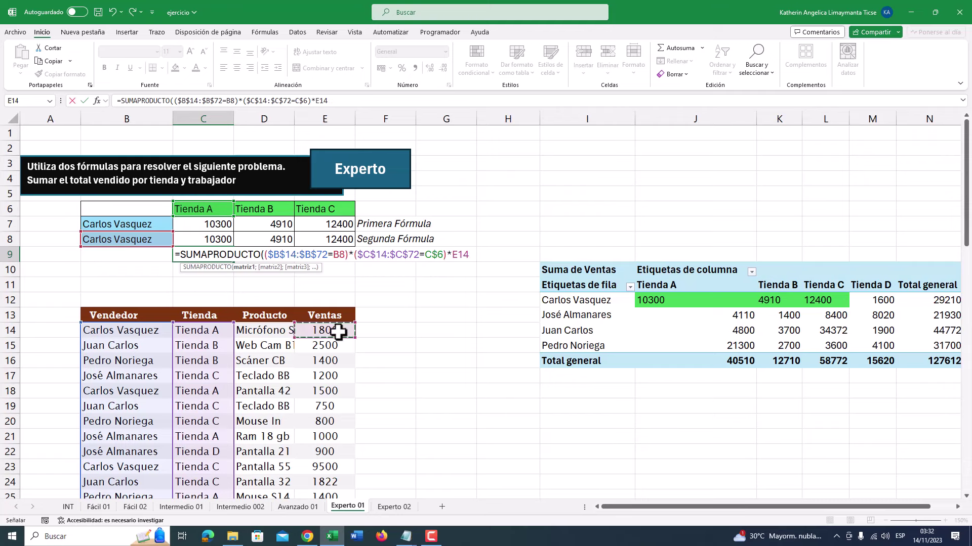
key("ctrl+shift+Down")
scroll(338, 332, "up", 15)
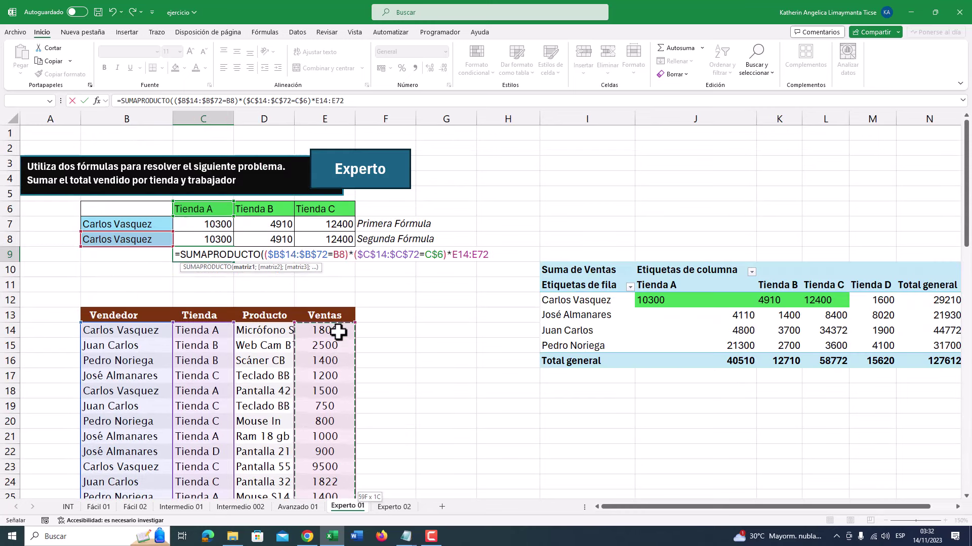
key("F4")
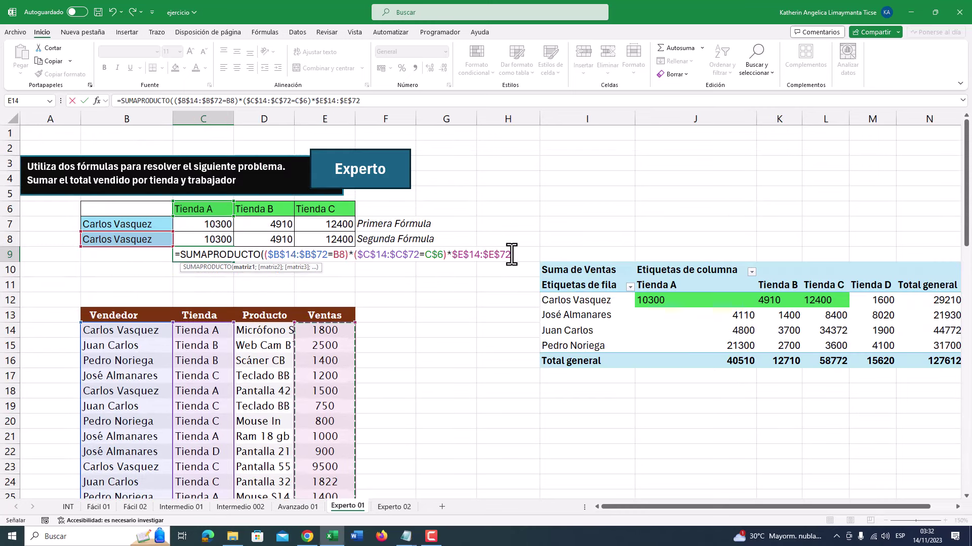
type(")")
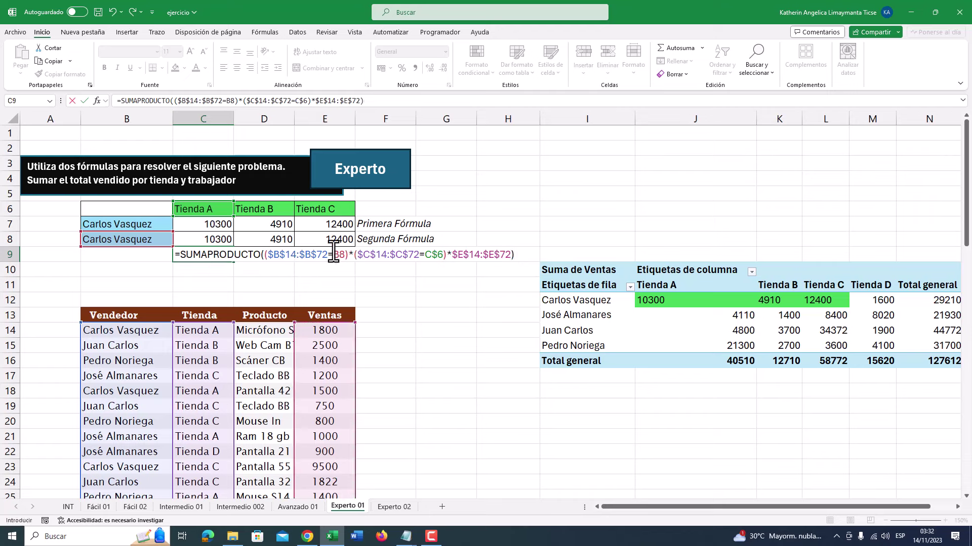
key("Return")
Step: Fill the C9 formula across to E9 and check the copied cells D9 and E9
left_click(214, 253)
left_click_drag(233, 262, 360, 269)
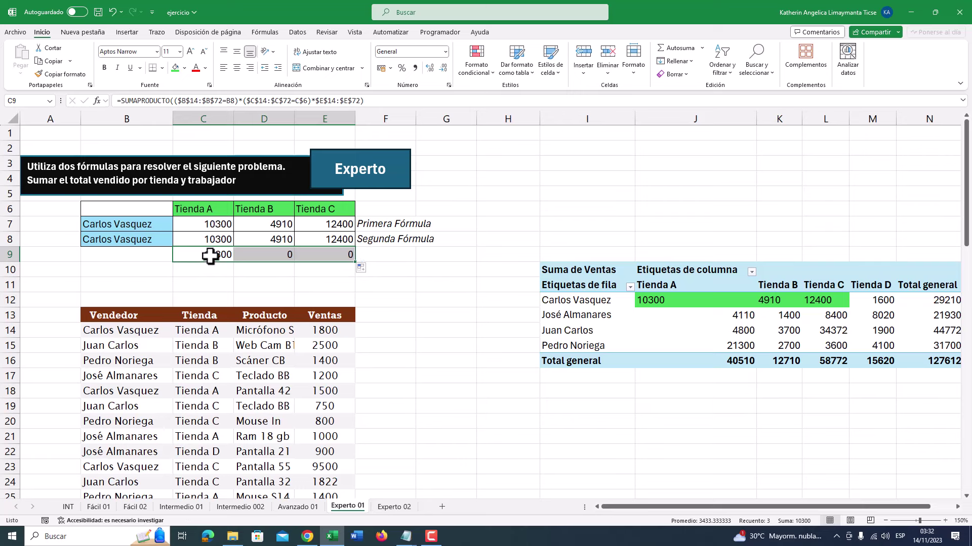
left_click(287, 254)
left_click(321, 255)
Step: Make the seller reference in the C9 formula absolute as $B$8 and fill the corrected formula across to E9
double_click(219, 254)
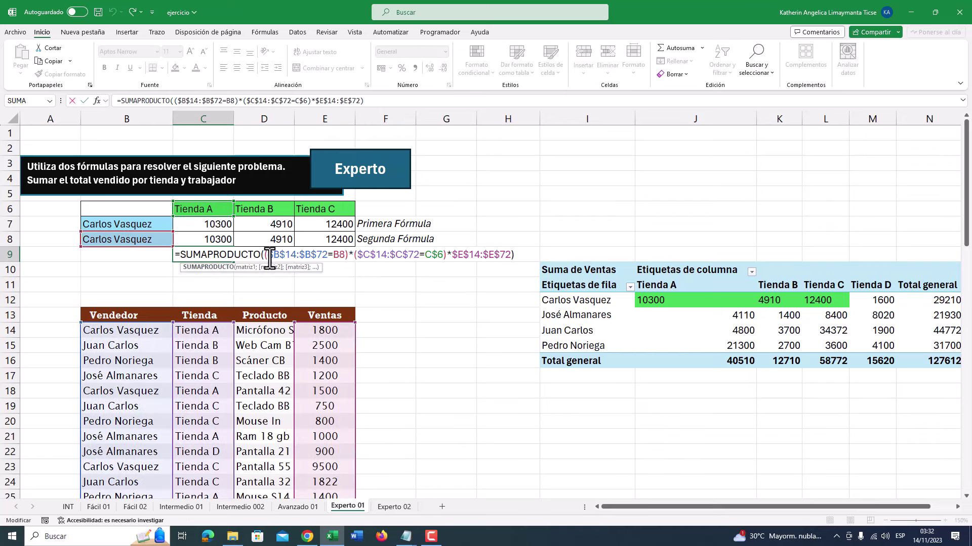
left_click(340, 254)
key("F4")
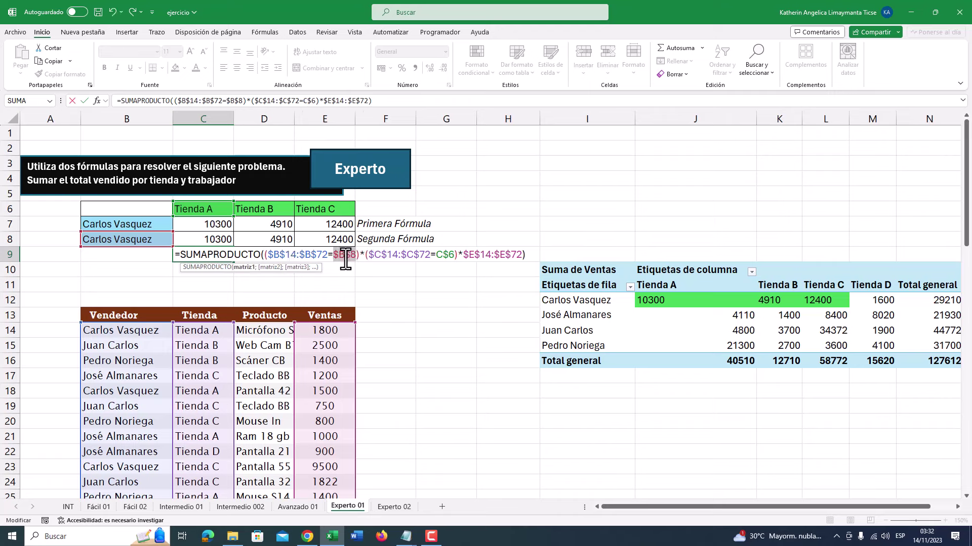
key("Return")
left_click(229, 257)
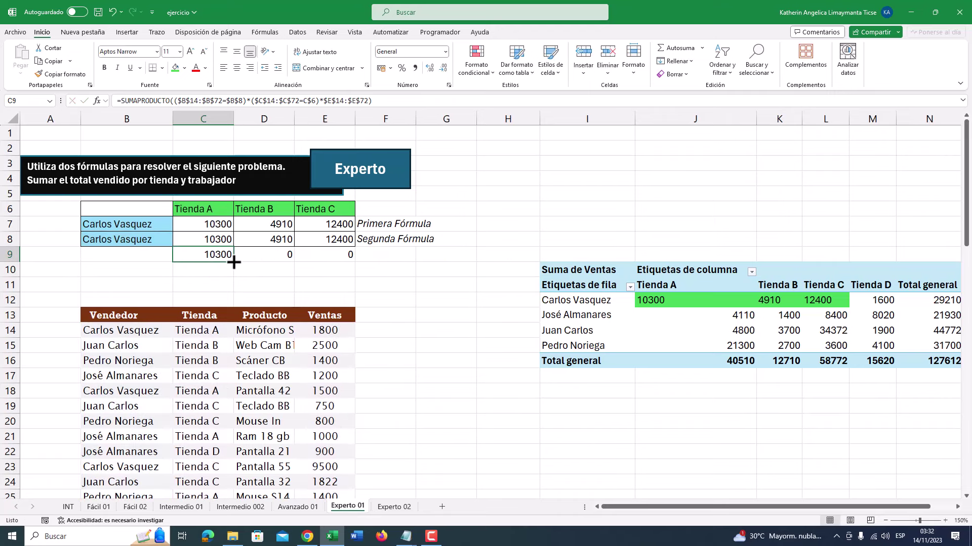
left_click_drag(234, 262, 361, 257)
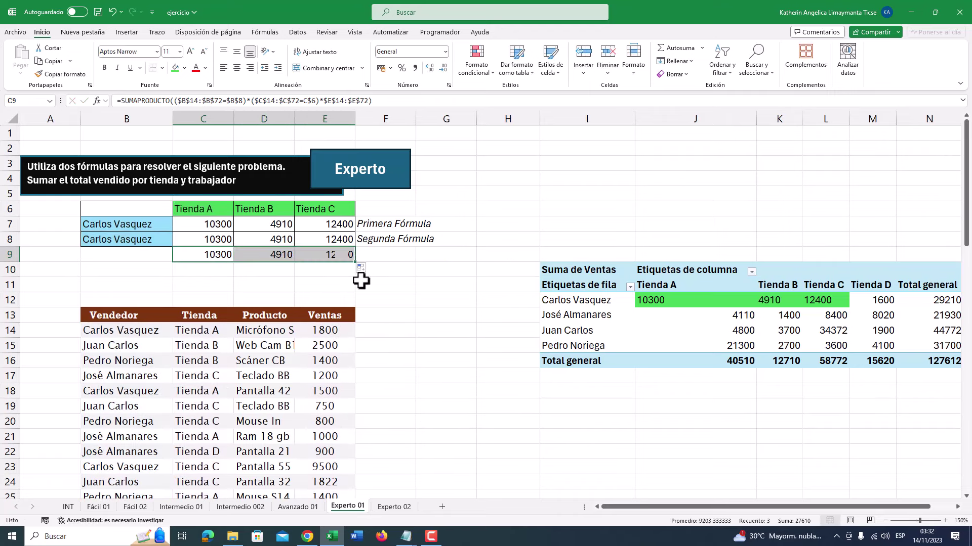
Step: Open the C9 SUMAPRODUCTO formula and review its seller comparison, $B$14:$B$72=$B$8
double_click(208, 256)
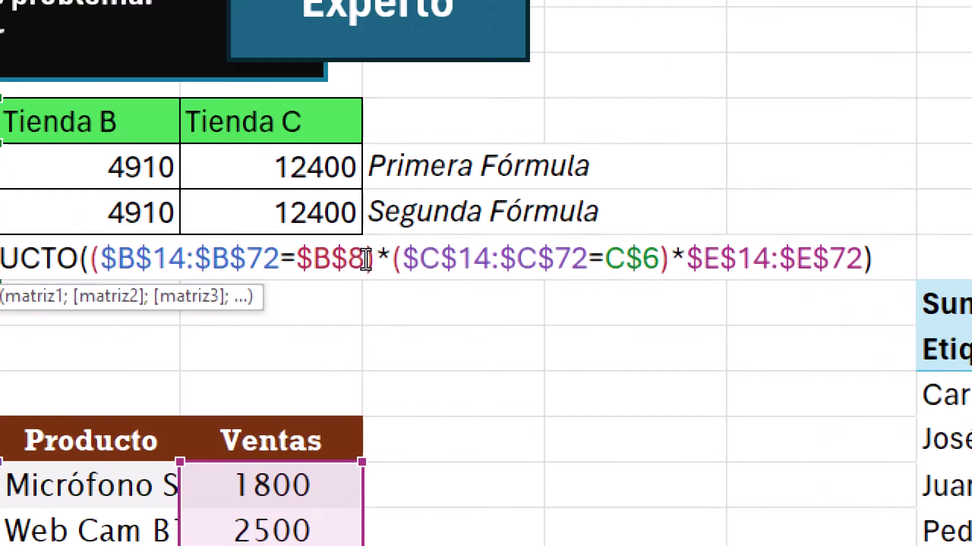
left_click_drag(354, 254, 346, 255)
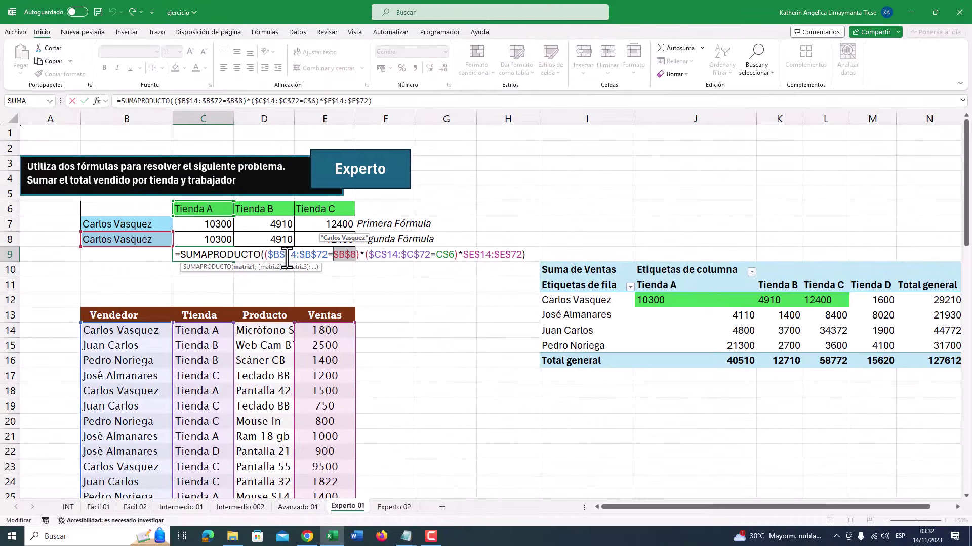
left_click(292, 254)
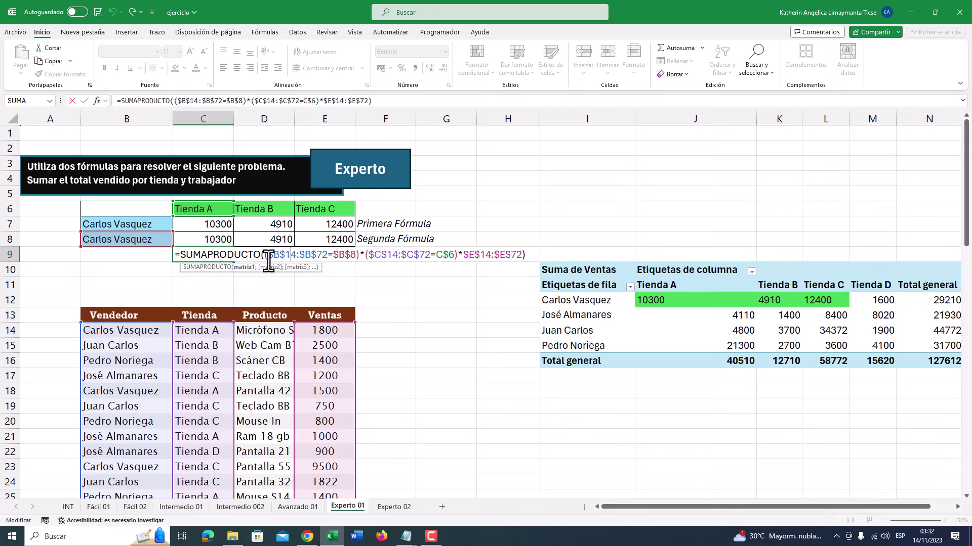
left_click_drag(271, 254, 356, 255)
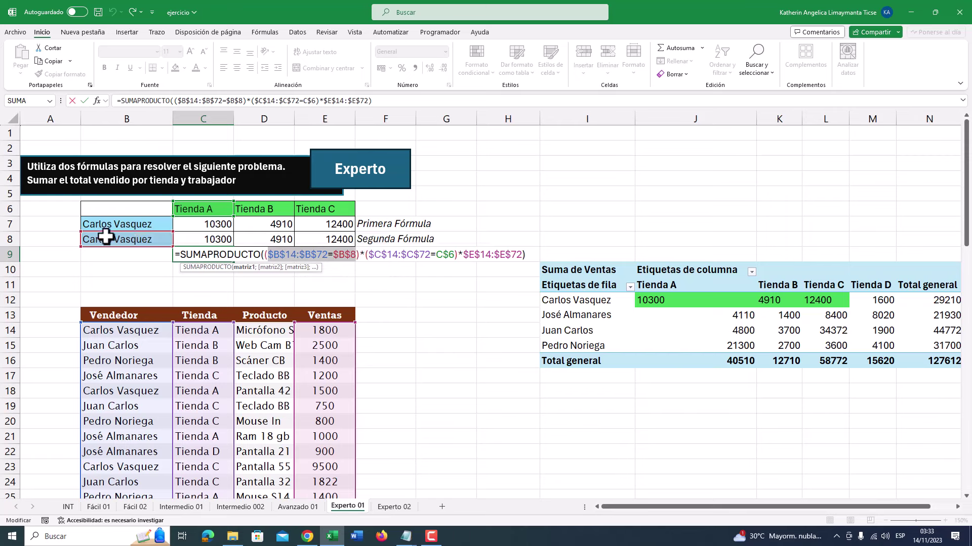
left_click(339, 253)
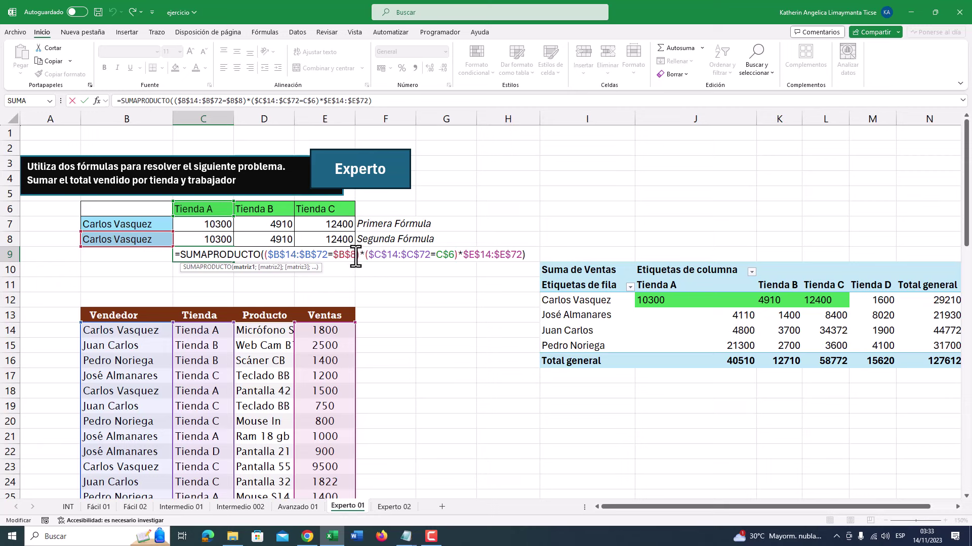
Step: Examine the store comparison and the Ventas range in the C9 formula against the source rows, then close the formula
left_click_drag(267, 255, 452, 255)
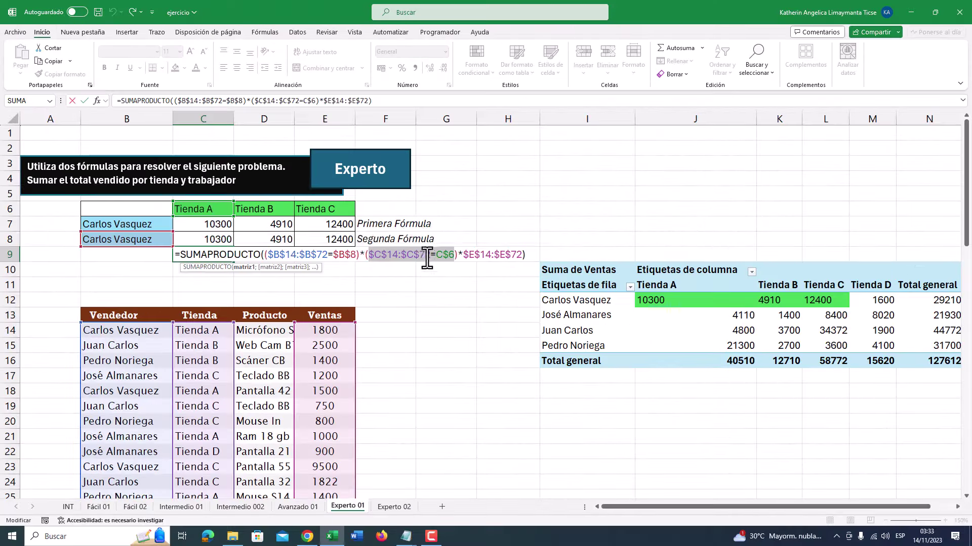
left_click(375, 256)
left_click_drag(369, 256, 451, 256)
left_click_drag(357, 256, 268, 255)
left_click_drag(368, 256, 522, 255)
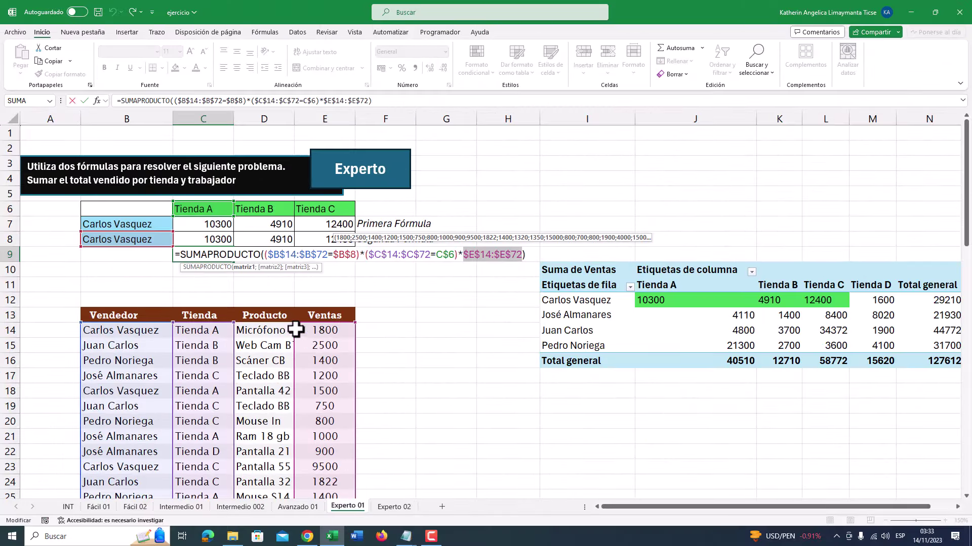
scroll(136, 346, "down", 6)
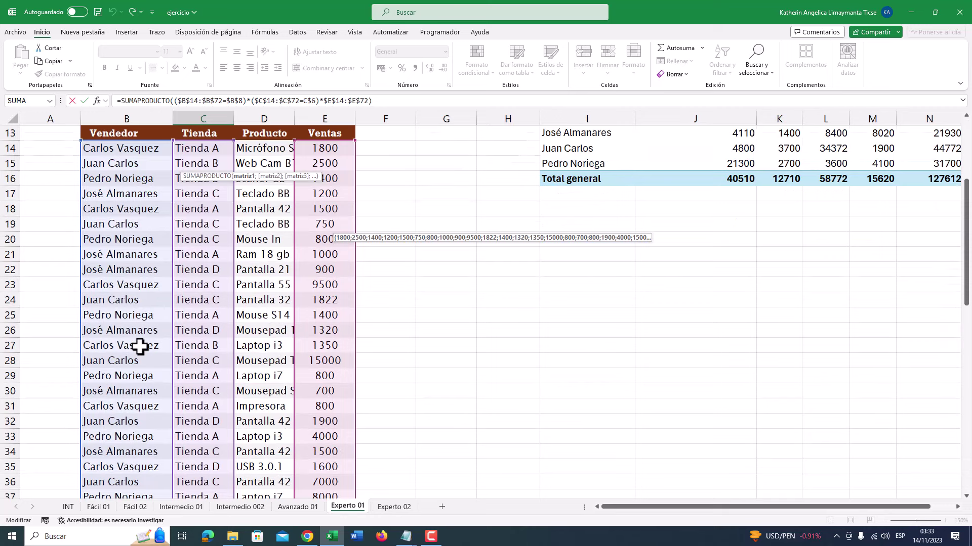
scroll(144, 341, "up", 6)
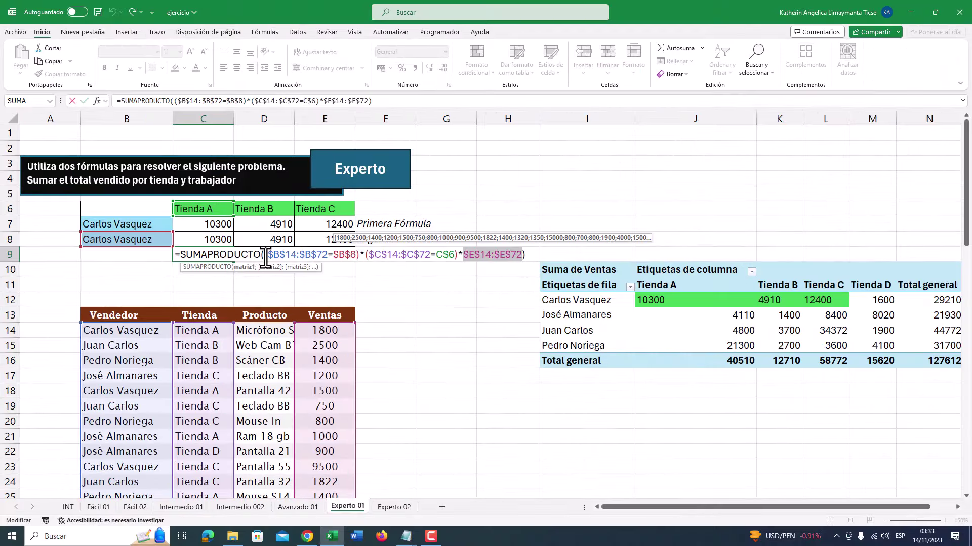
left_click_drag(265, 258, 519, 254)
key("ctrl+Return")
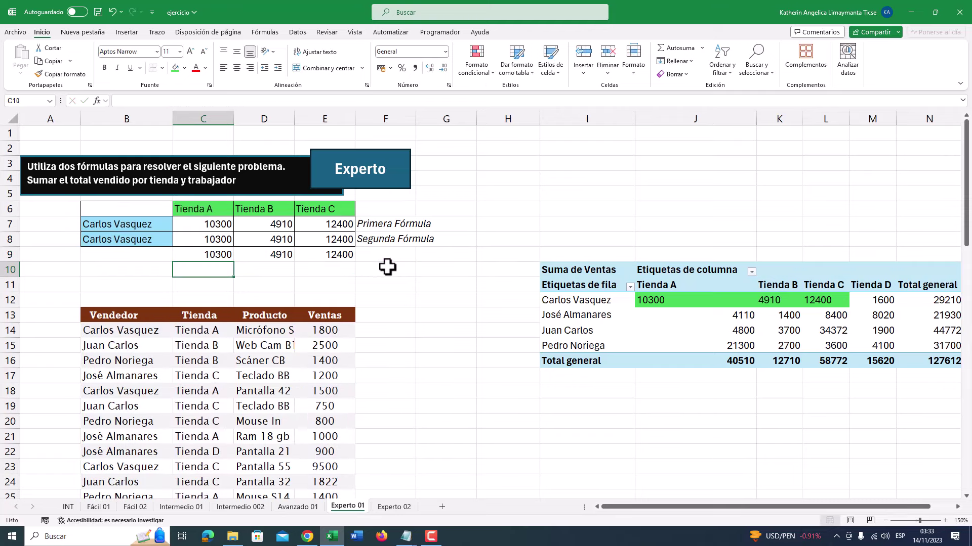
Step: Compare the formulas in C7, C8 and C9 without changing them
left_click(200, 238)
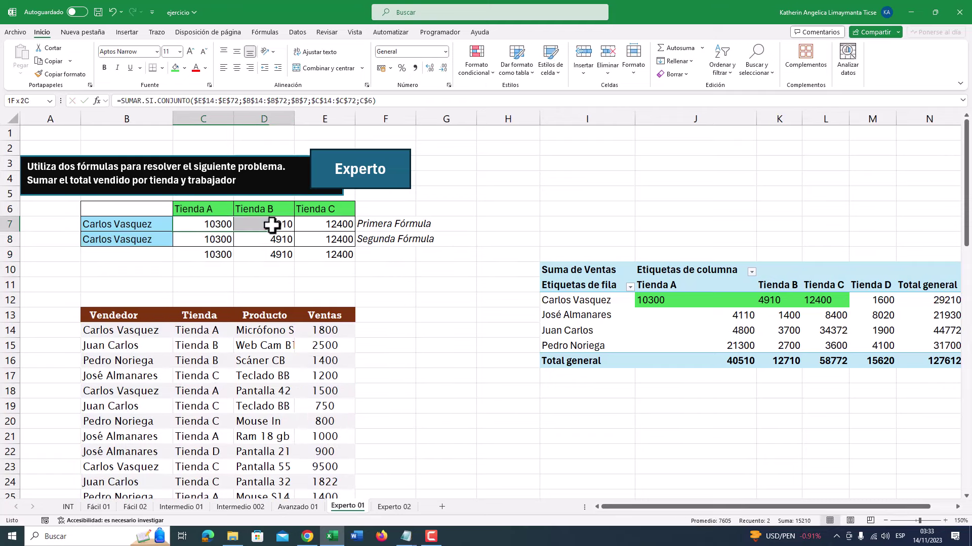
double_click(206, 240)
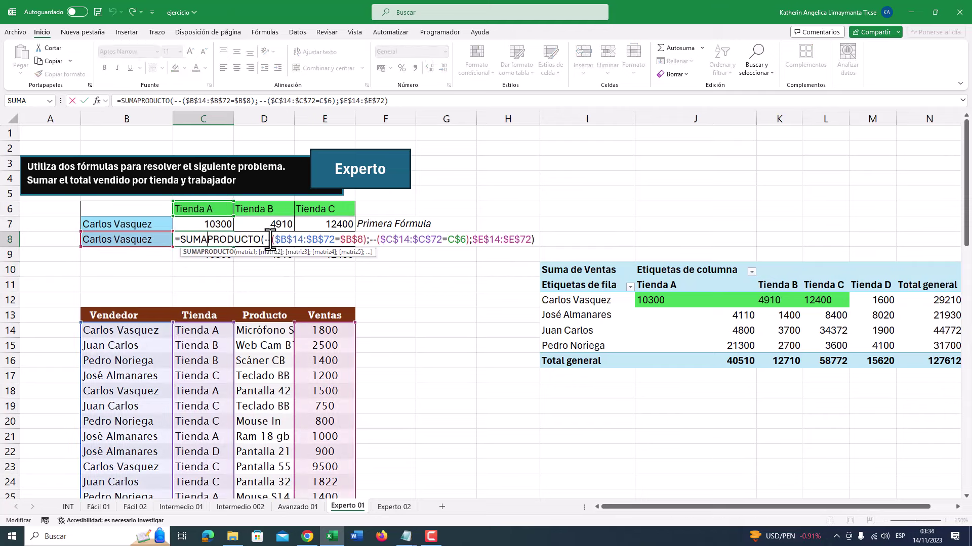
key("Escape")
double_click(217, 256)
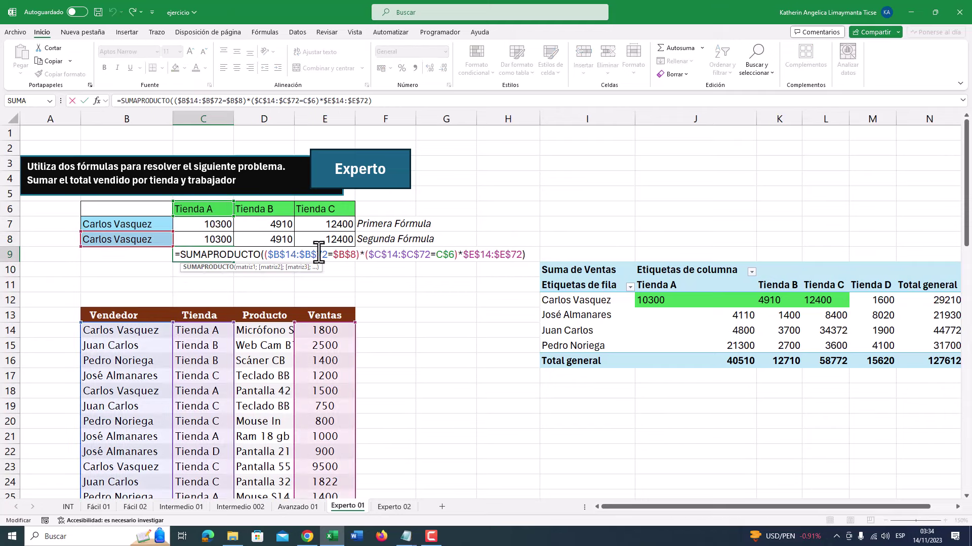
key("Escape")
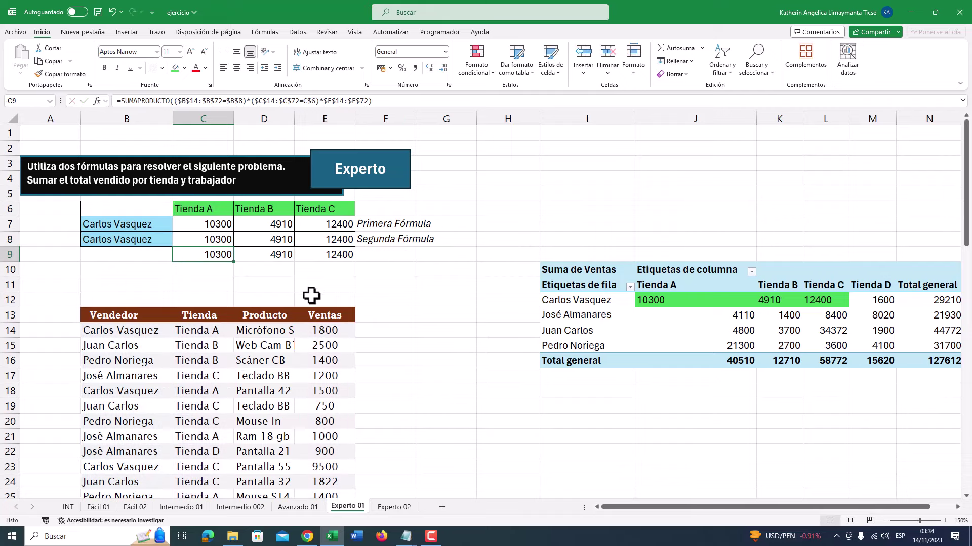
Step: Switch to the Experto 02 sheet and review its instructions and the raw data in rows 10 to 16
left_click(395, 507)
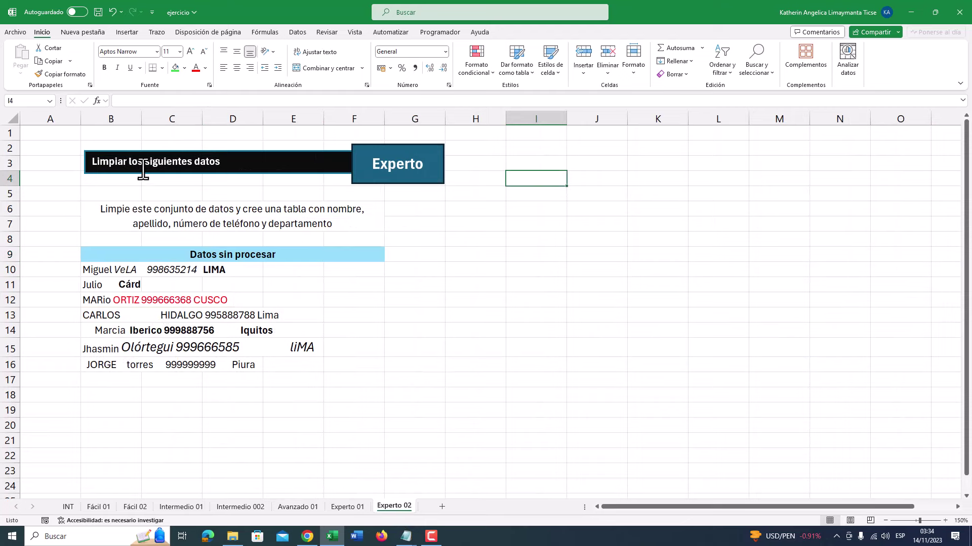
left_click(172, 167)
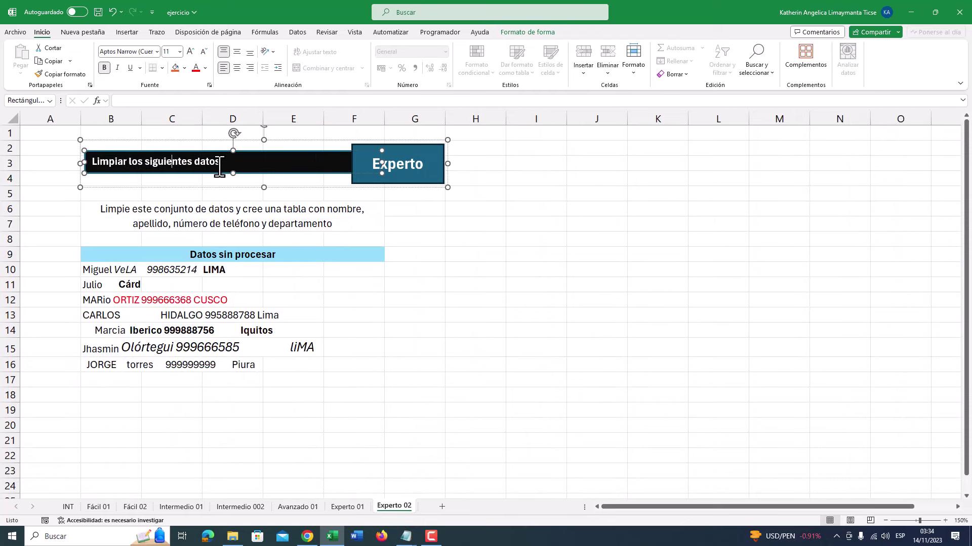
left_click(133, 218)
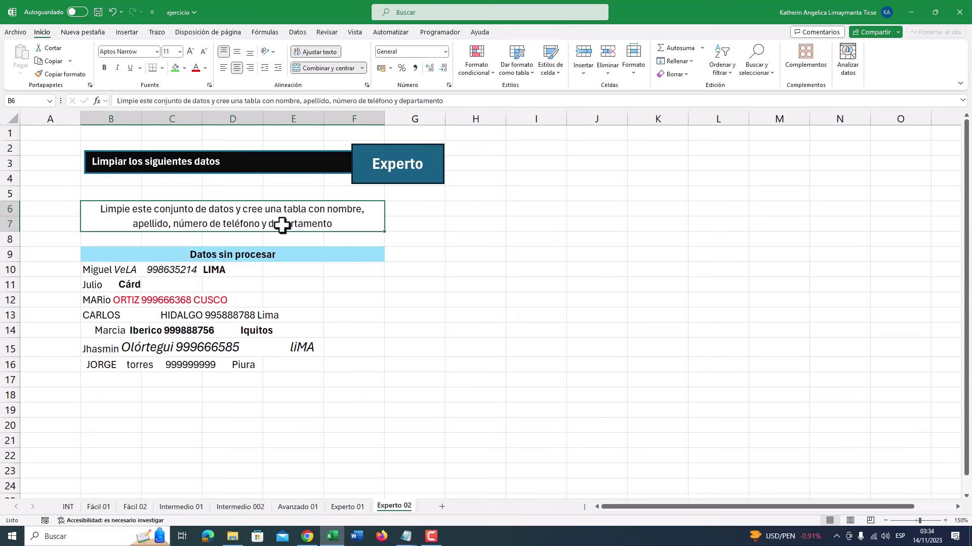
left_click_drag(110, 270, 310, 363)
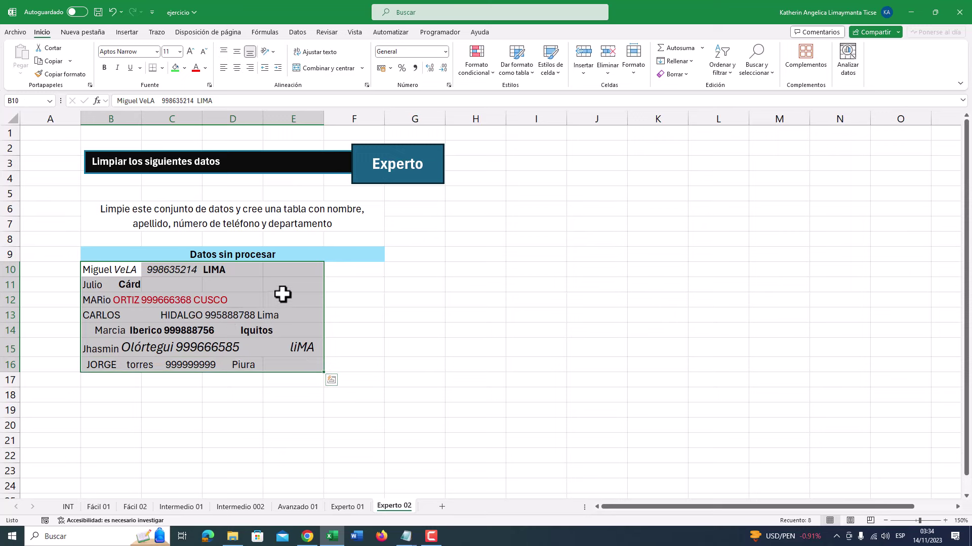
left_click(418, 271)
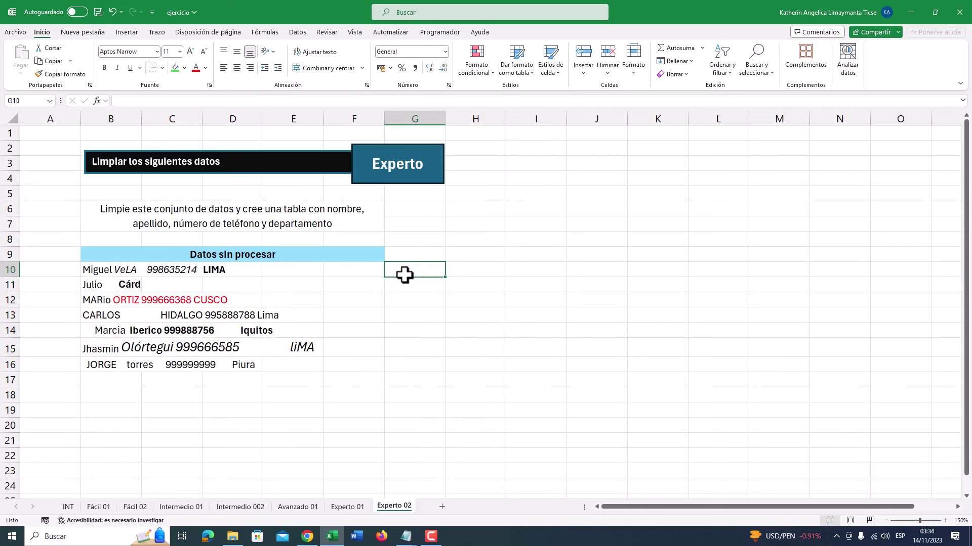
Step: Strip the extra spaces from the raw data with =ESPACIOS(B10) in G10 and fill it down to G16
left_click(473, 272)
left_click(399, 259)
left_click(427, 270)
type("=")
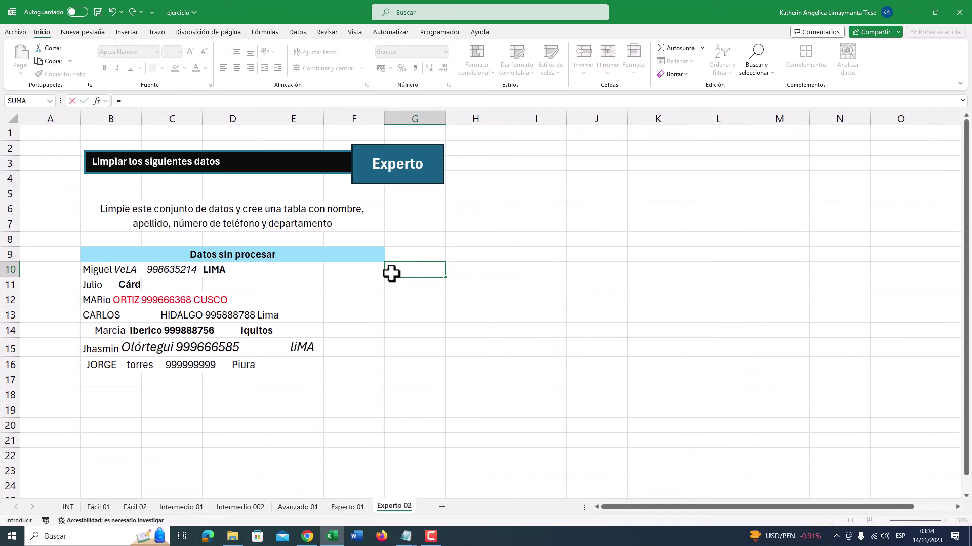
type("ESPACIO")
key("Tab")
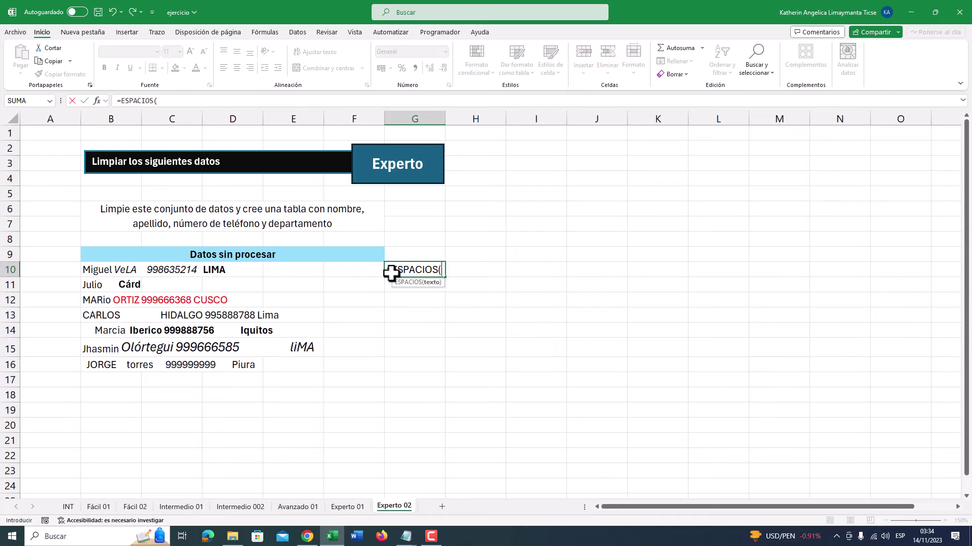
left_click(102, 273)
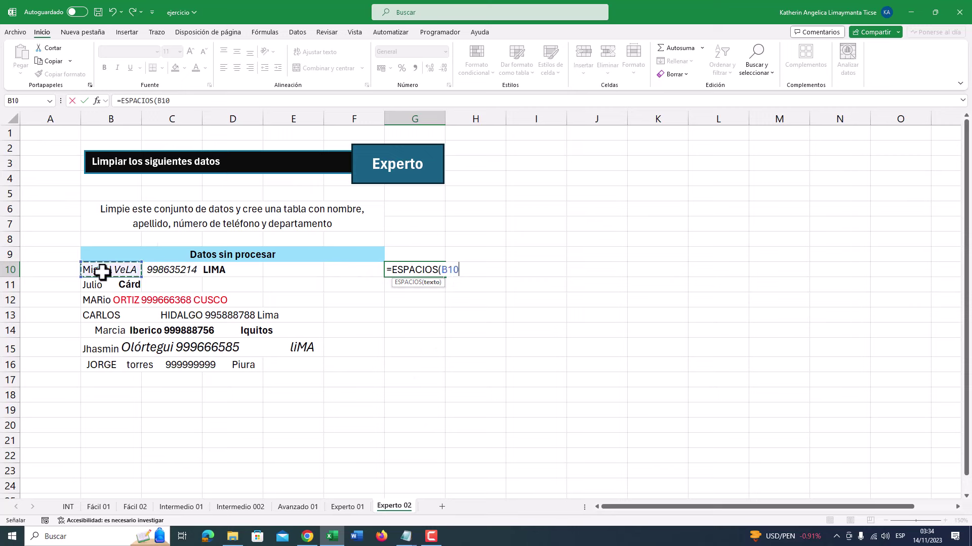
type(")")
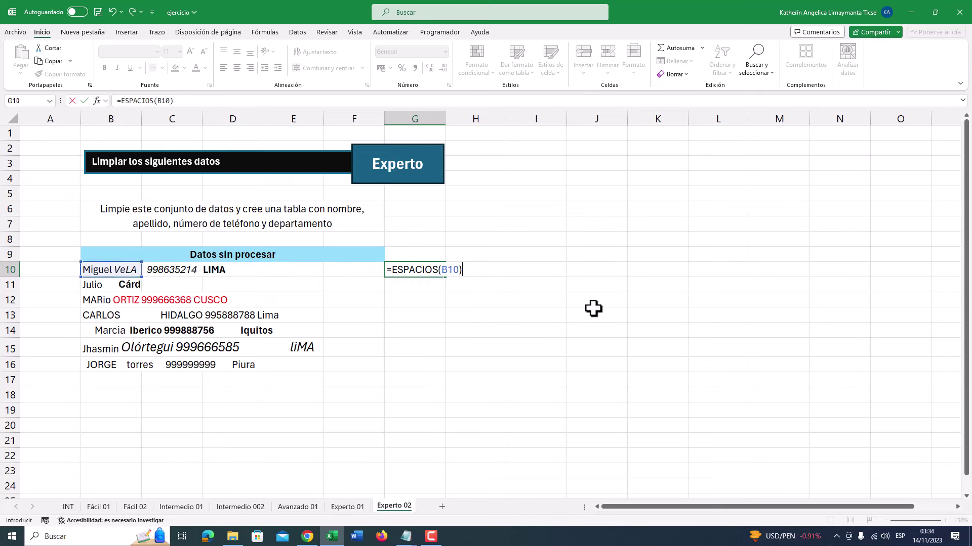
key("Return")
left_click(423, 272)
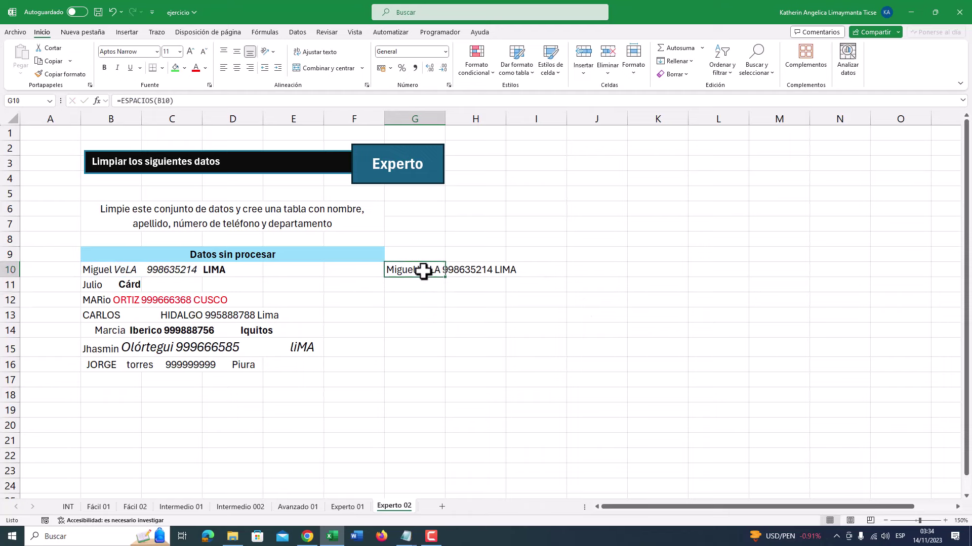
double_click(444, 276)
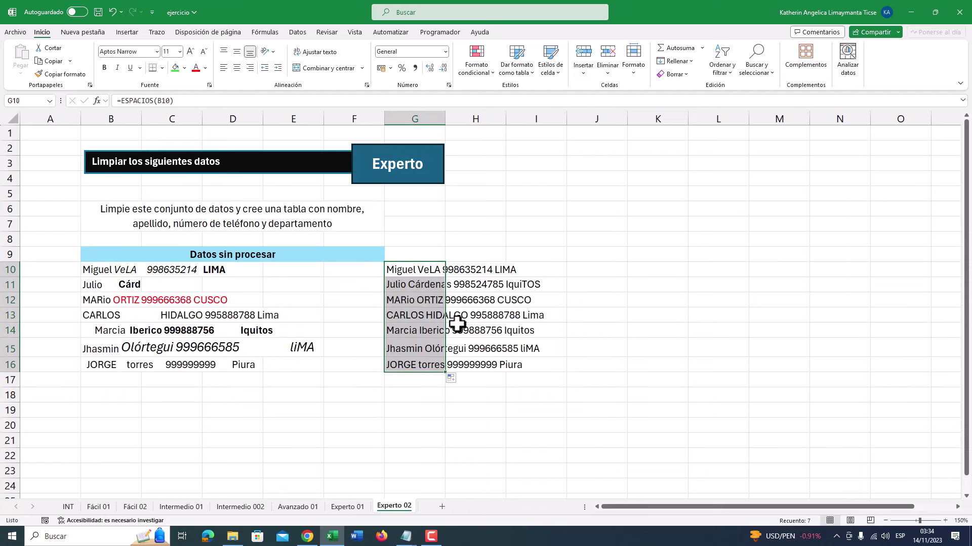
Step: Check the ESPACIOS formulas and the cleaned text in cells G10 to G16
left_click(408, 269)
left_click(411, 286)
left_click(412, 348)
left_click(412, 366)
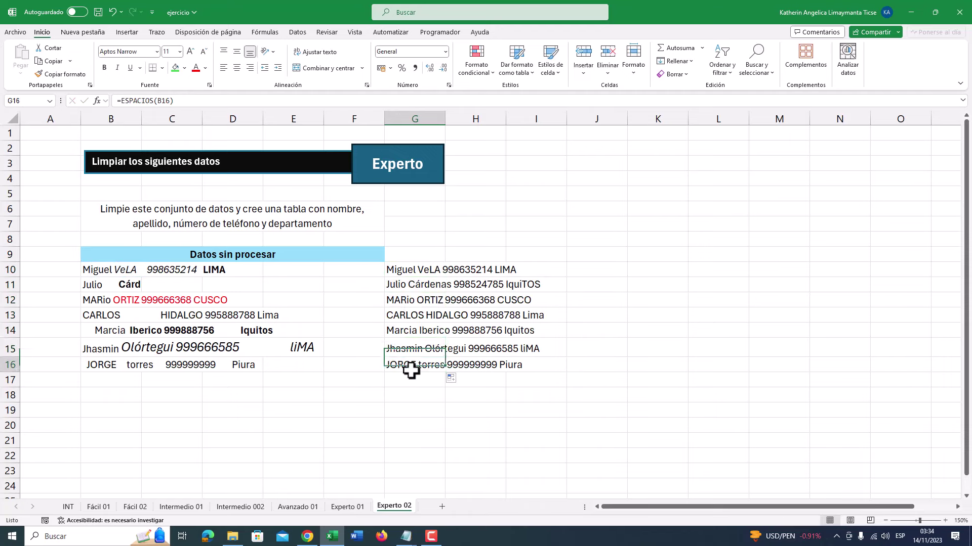
left_click(414, 350)
left_click(419, 287)
left_click(425, 272)
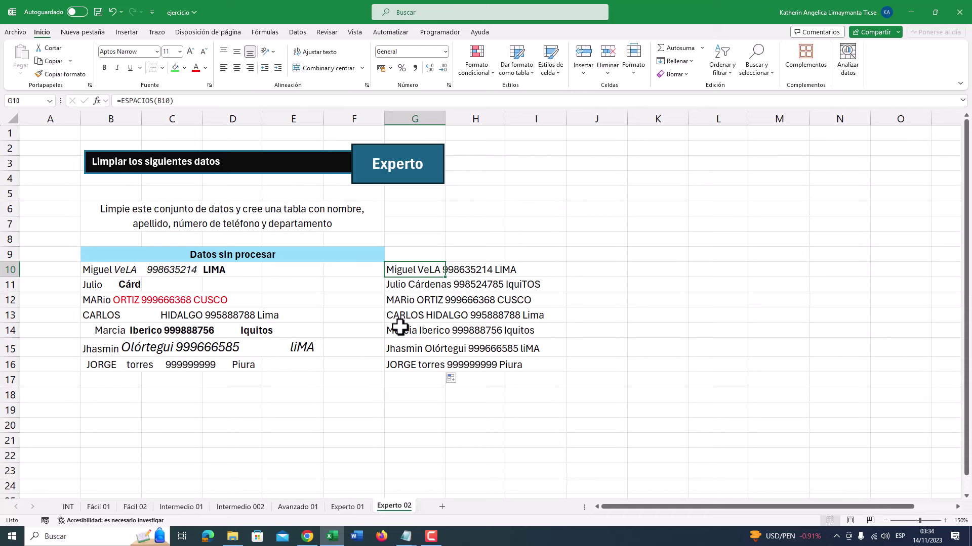
left_click(467, 269)
left_click(412, 273)
left_click(493, 273)
left_click(429, 270)
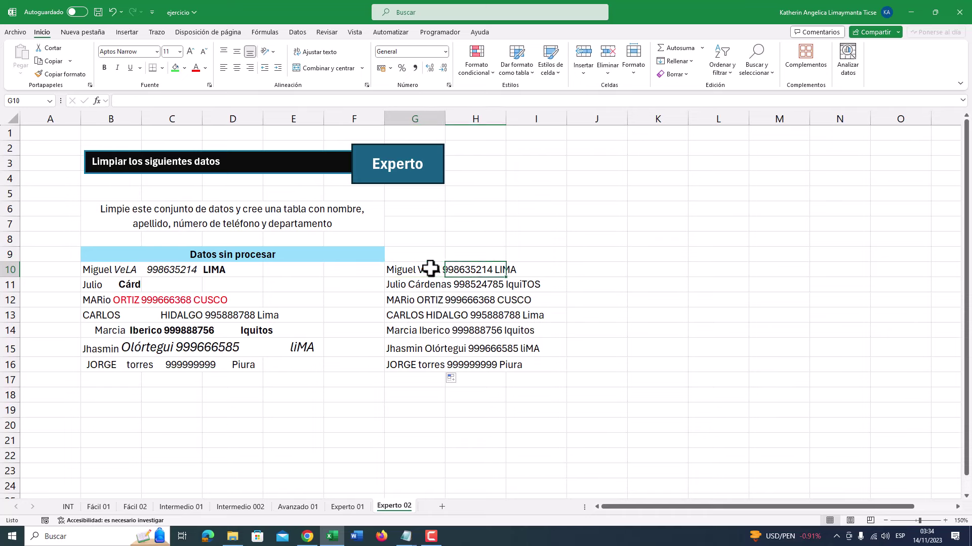
left_click(500, 271)
left_click(433, 270)
left_click(518, 270)
left_click(417, 270)
left_click(519, 269)
left_click(430, 267)
left_click(526, 269)
left_click(426, 270)
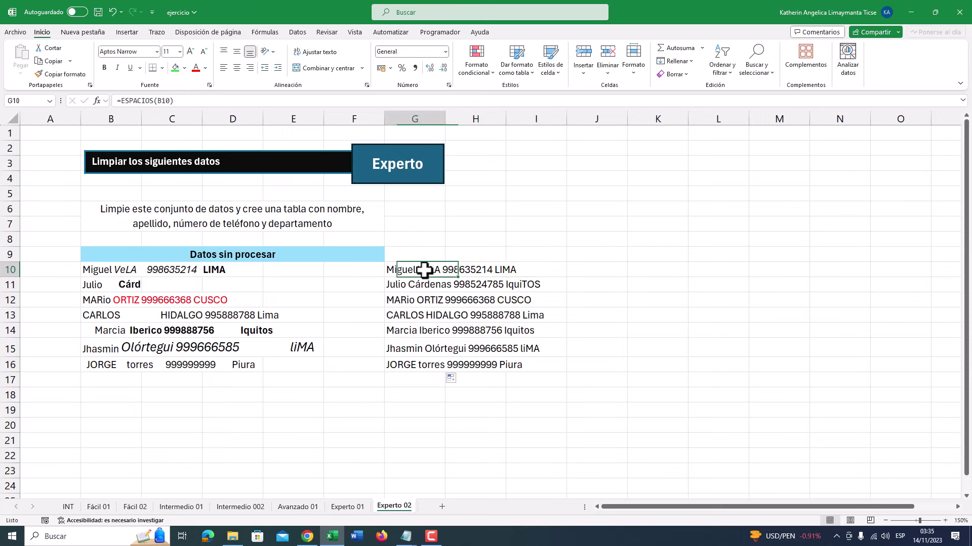
Step: Enter =NOMPROPIO(G10) in J10 to capitalize the first cleaned text entry properly
left_click(537, 270)
left_click(569, 267)
left_click(594, 120)
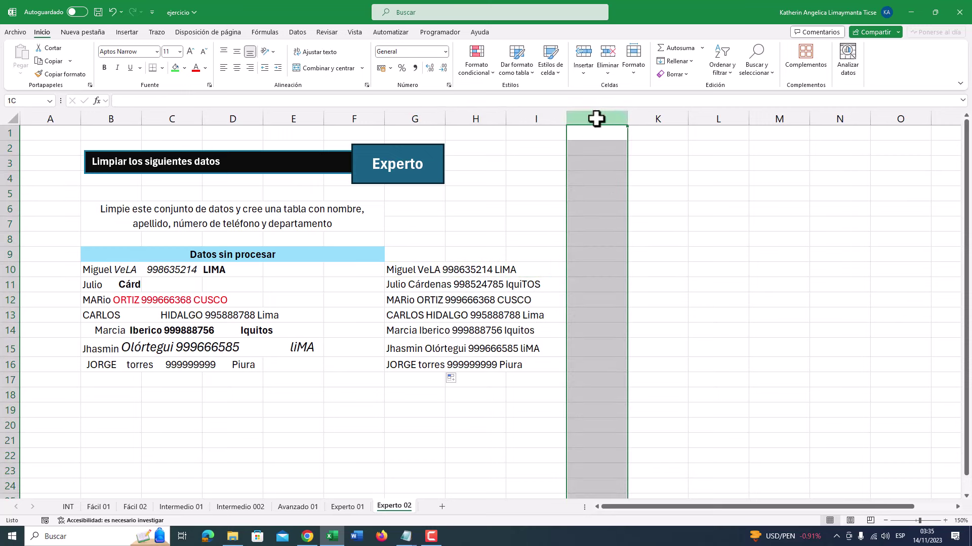
left_click(592, 268)
type("=")
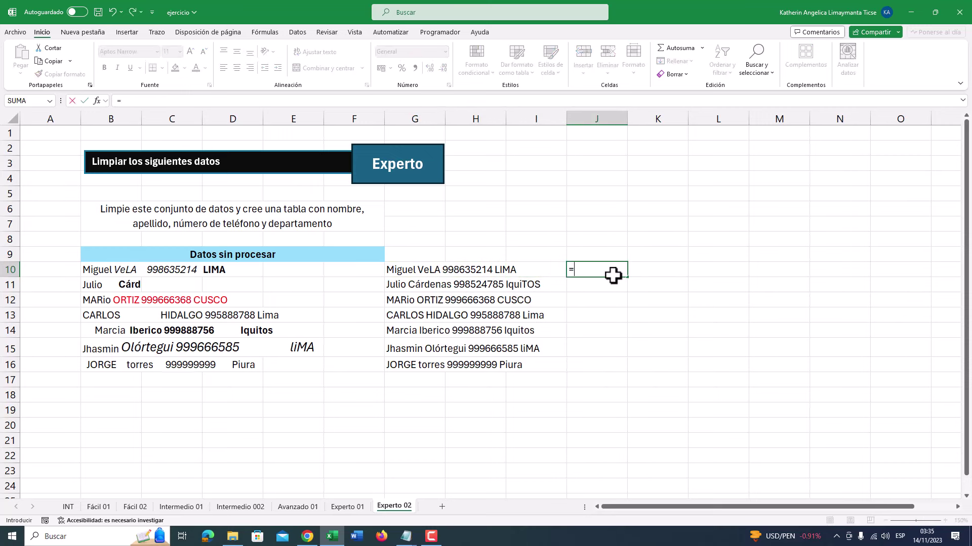
type("NOMP")
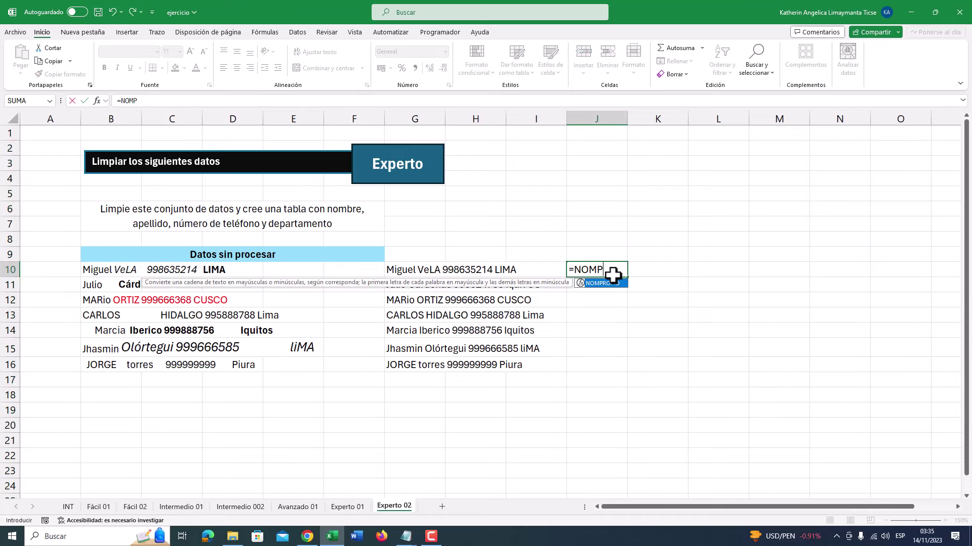
double_click(602, 285)
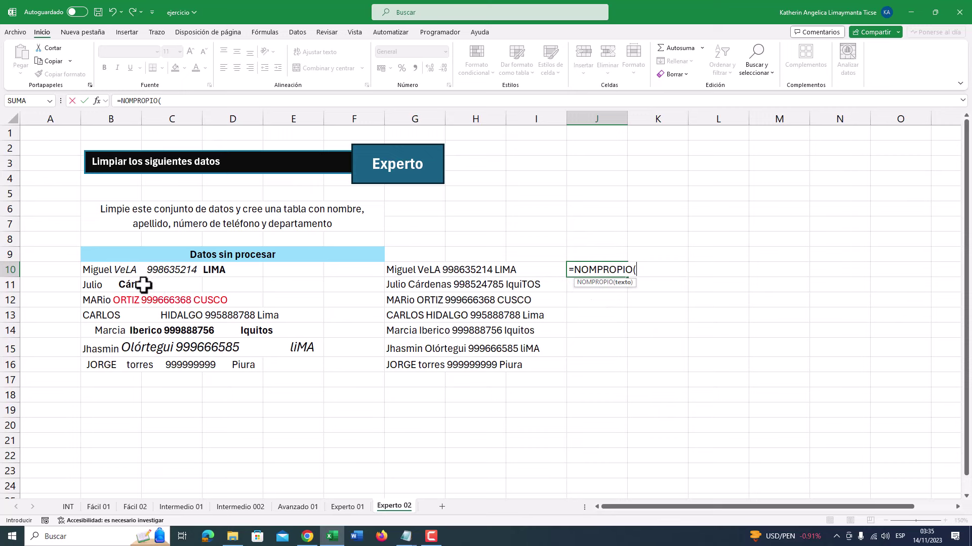
left_click(408, 271)
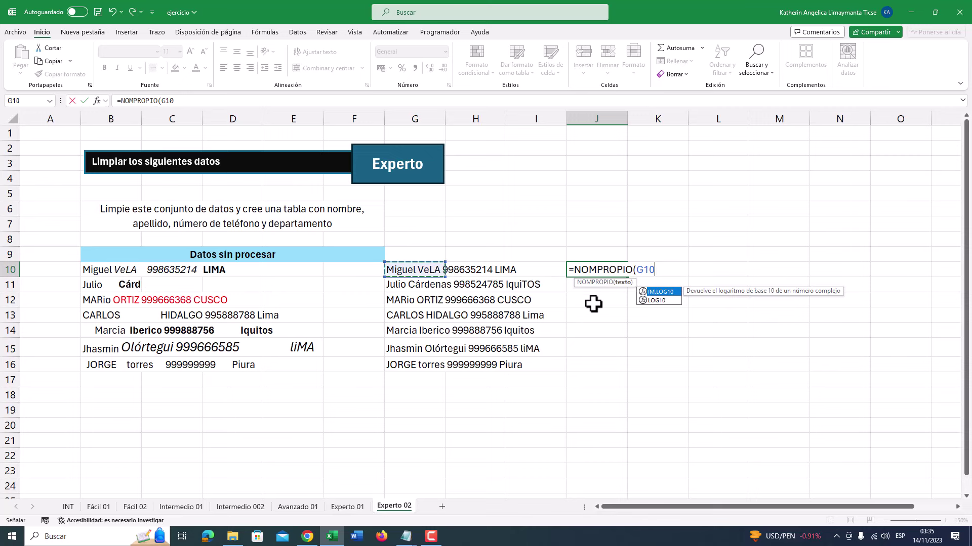
type(")")
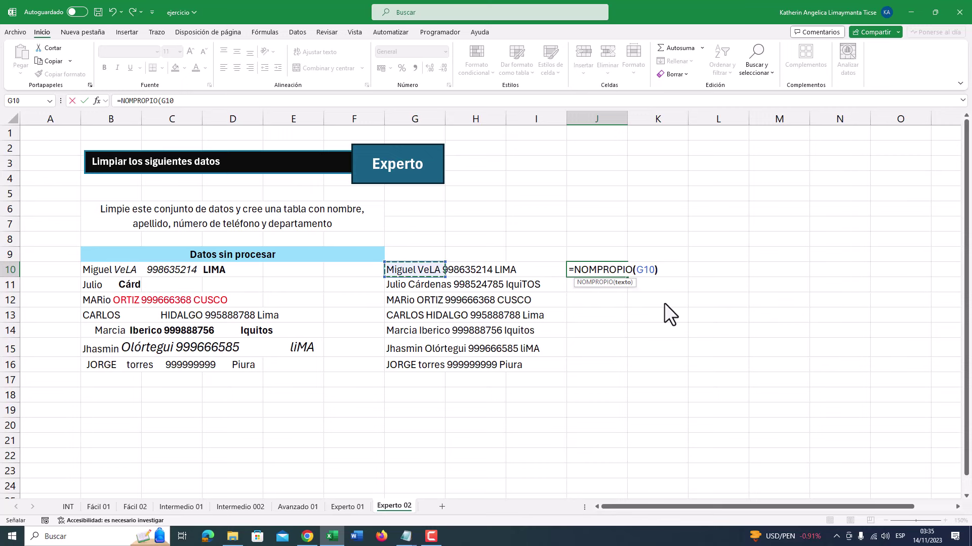
key("Return")
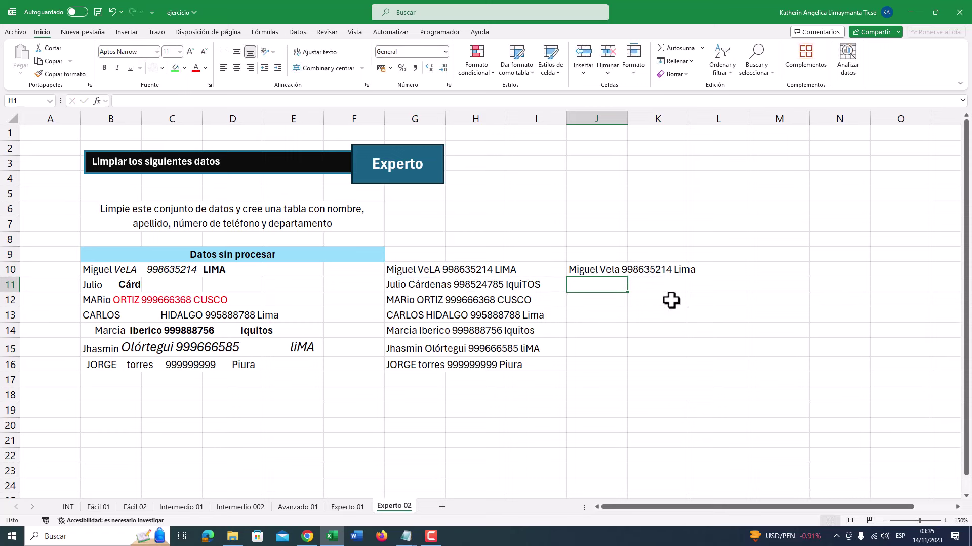
Step: Fill the NOMPROPIO formula from J10 down to J16
left_click(615, 269)
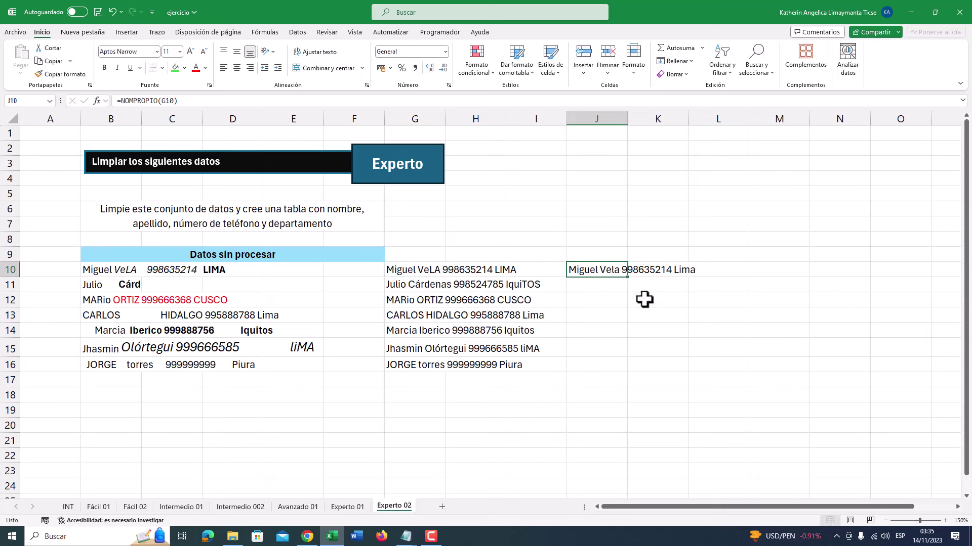
left_click_drag(627, 276, 623, 372)
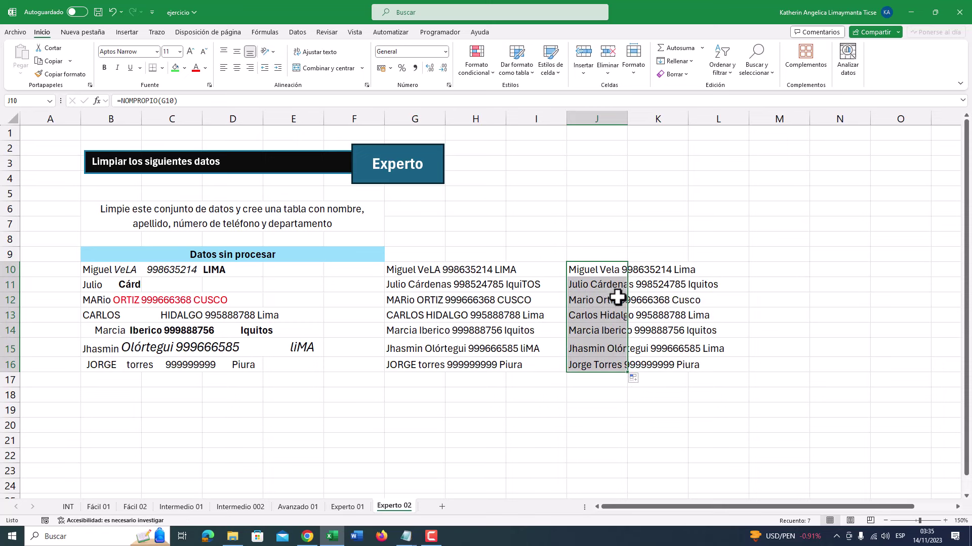
left_click(594, 315)
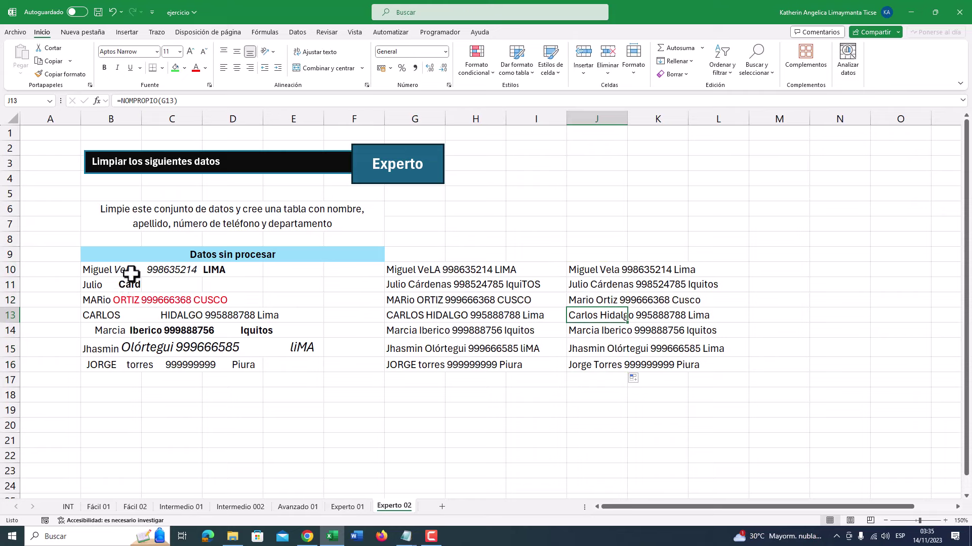
Step: Review the raw data range and the instruction in B6 for the columns the table requires
left_click_drag(108, 268, 334, 372)
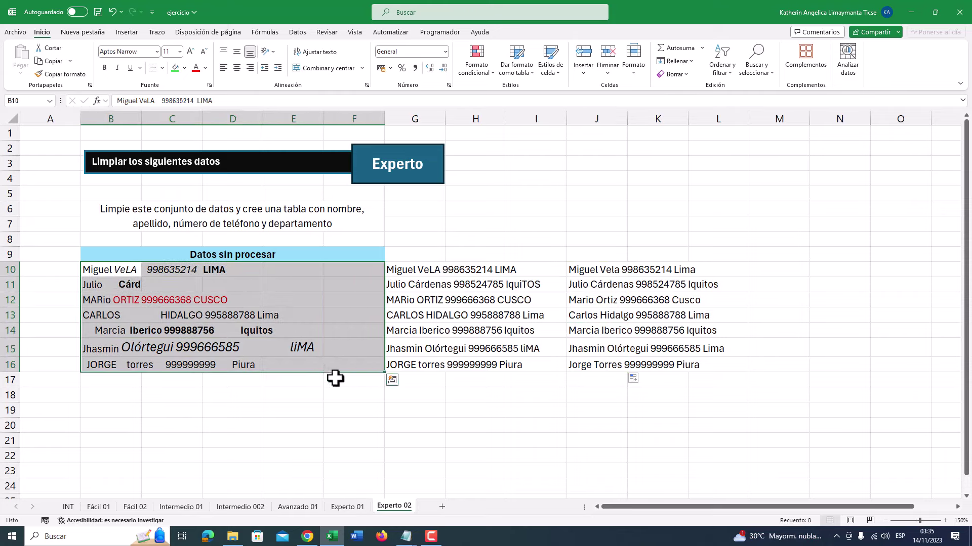
double_click(196, 205)
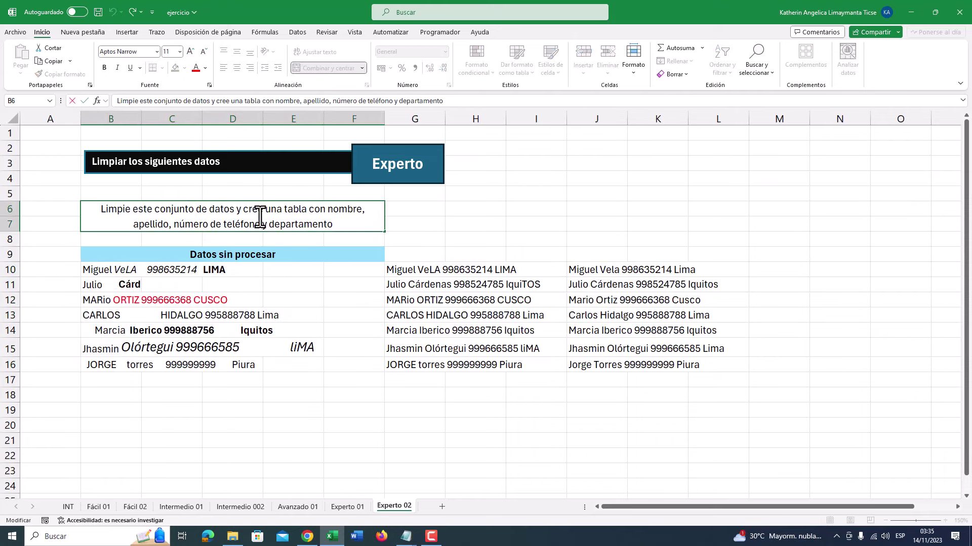
left_click_drag(150, 224, 157, 224)
left_click_drag(332, 208, 362, 209)
left_click_drag(153, 224, 352, 228)
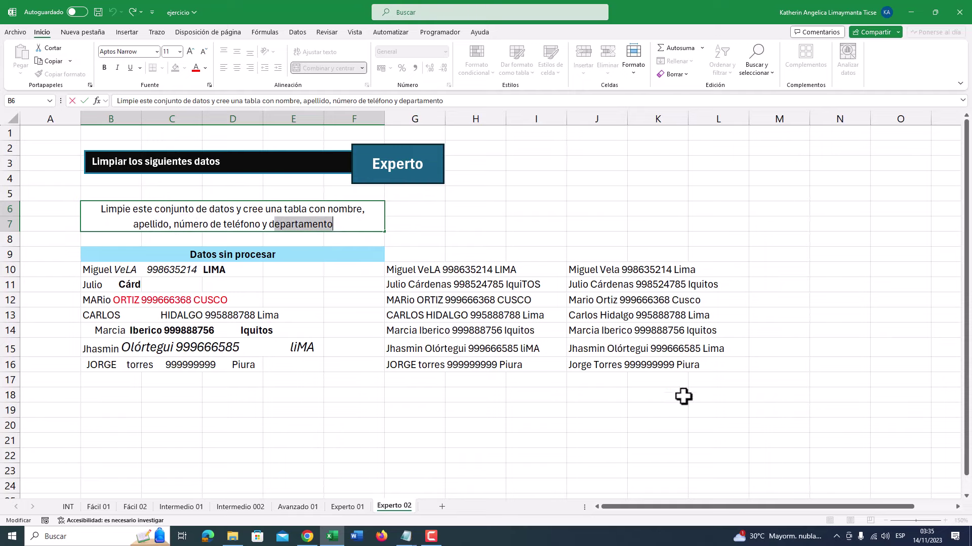
Step: Copy the NOMPROPIO results in J10:J16 and paste them as values only starting at N10
left_click_drag(696, 506, 725, 504)
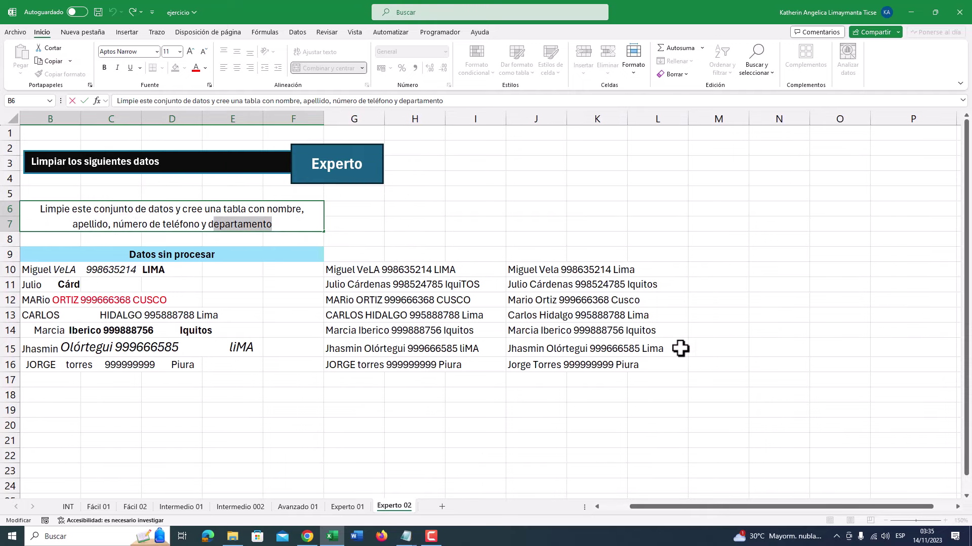
left_click(714, 274)
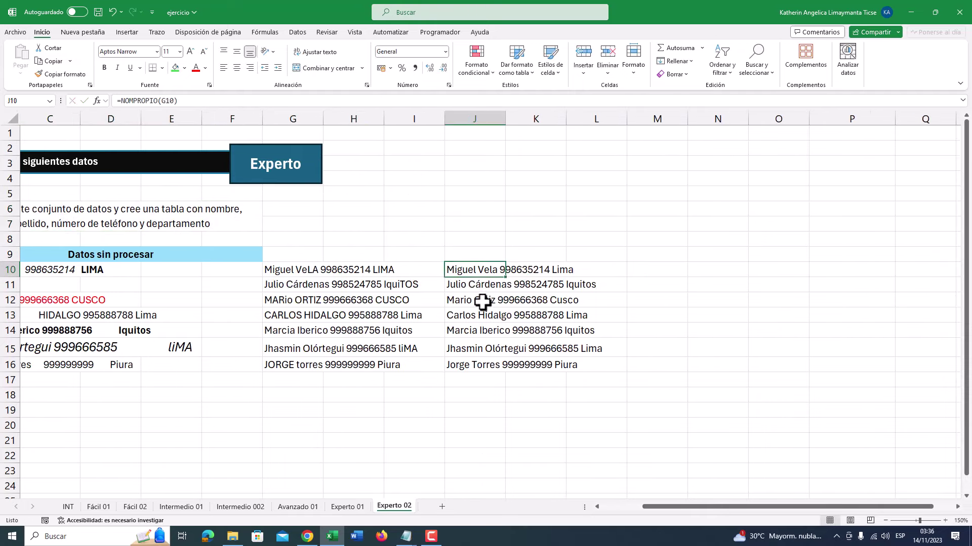
left_click_drag(475, 269, 482, 372)
key("super+c")
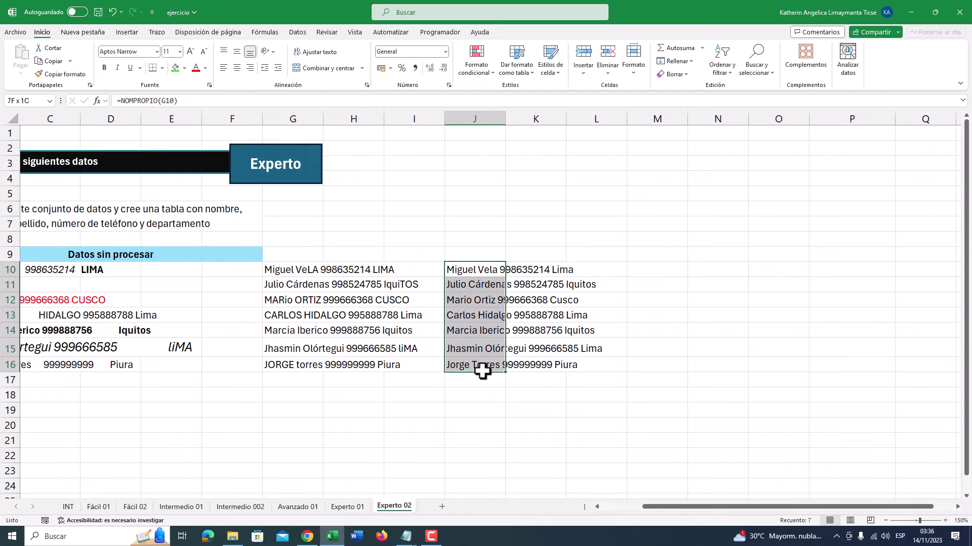
right_click(466, 268)
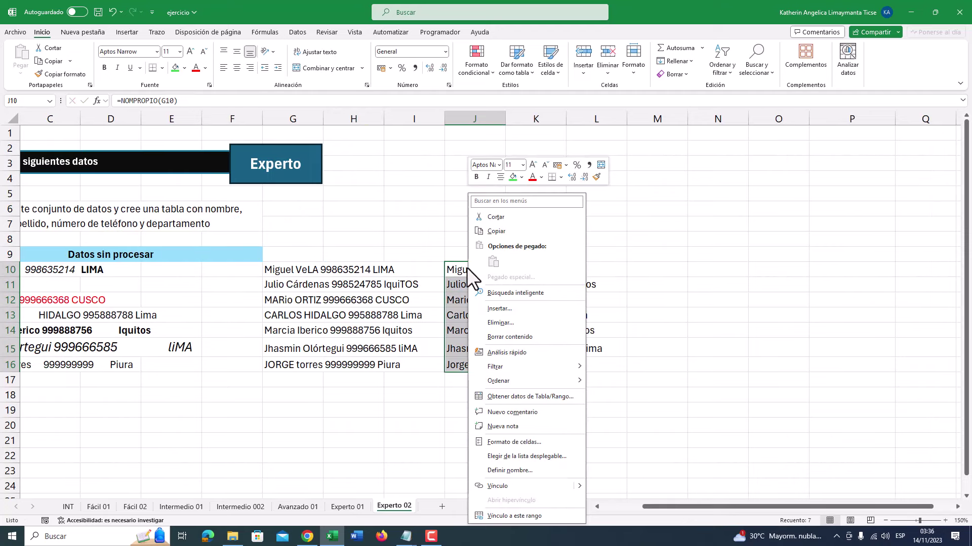
left_click(497, 232)
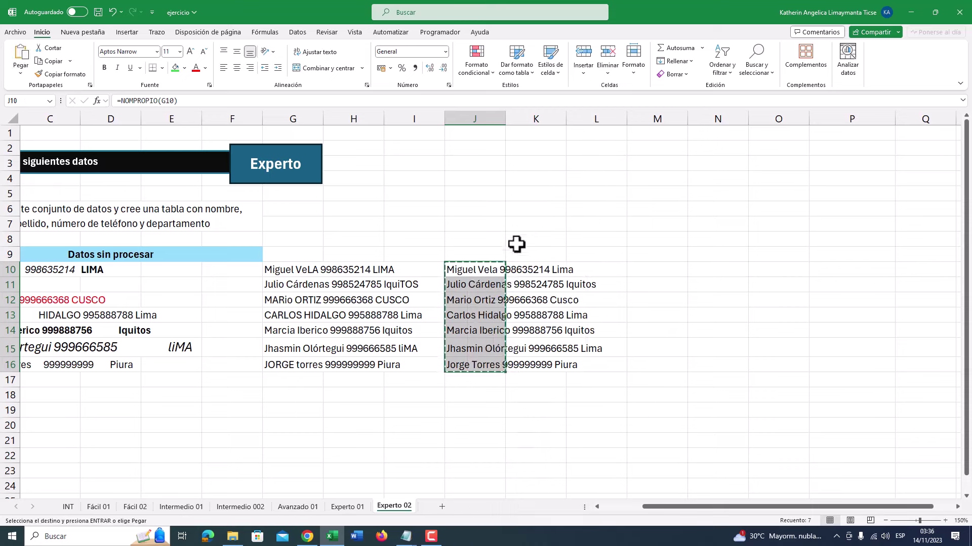
right_click(699, 271)
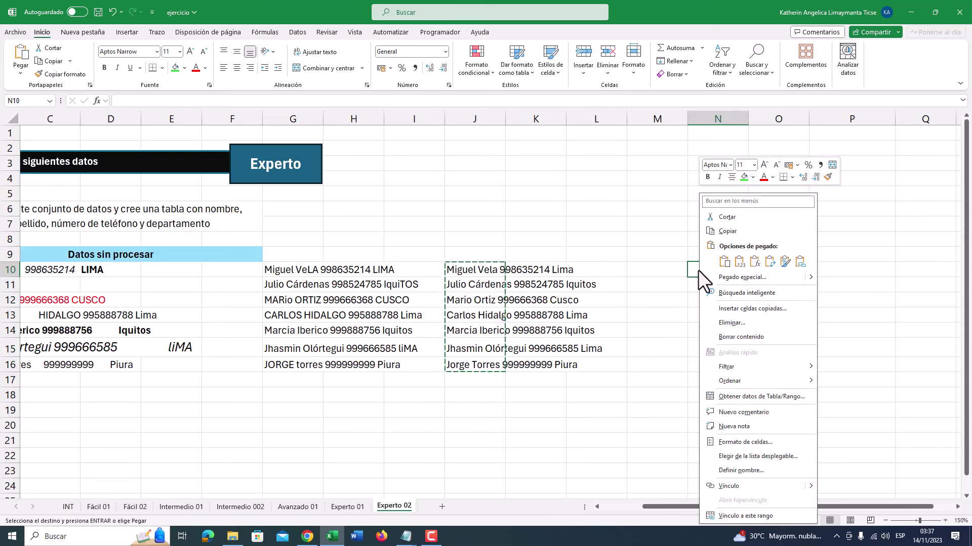
mouse_move(812, 276)
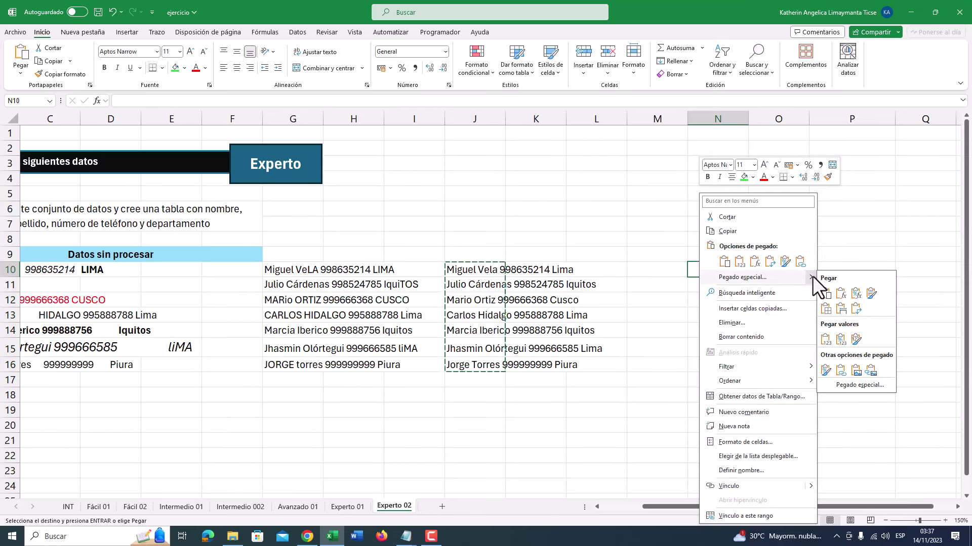
left_click(824, 341)
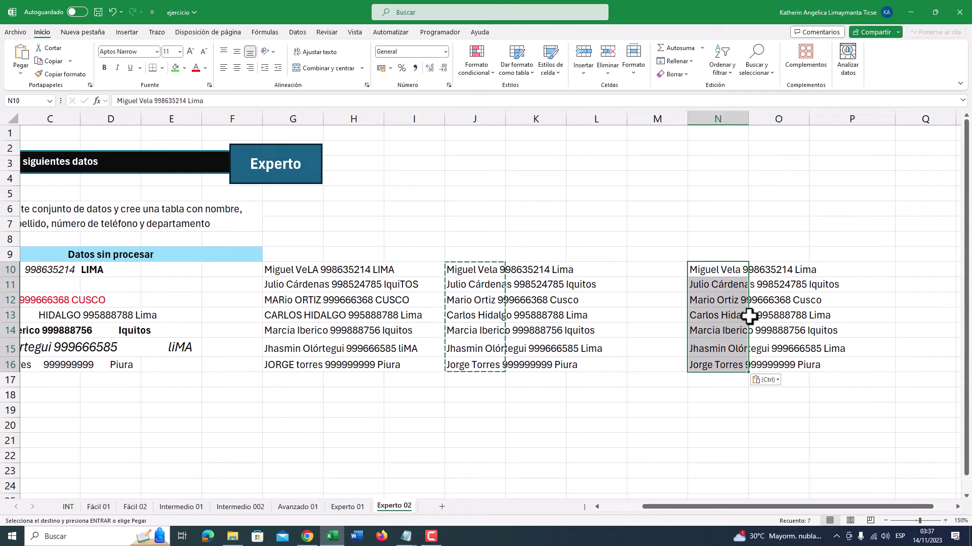
Step: Start Texto en columnas on the pasted values in N10:N16 with Delimitados as the data type
key("super+plus")
left_click(297, 32)
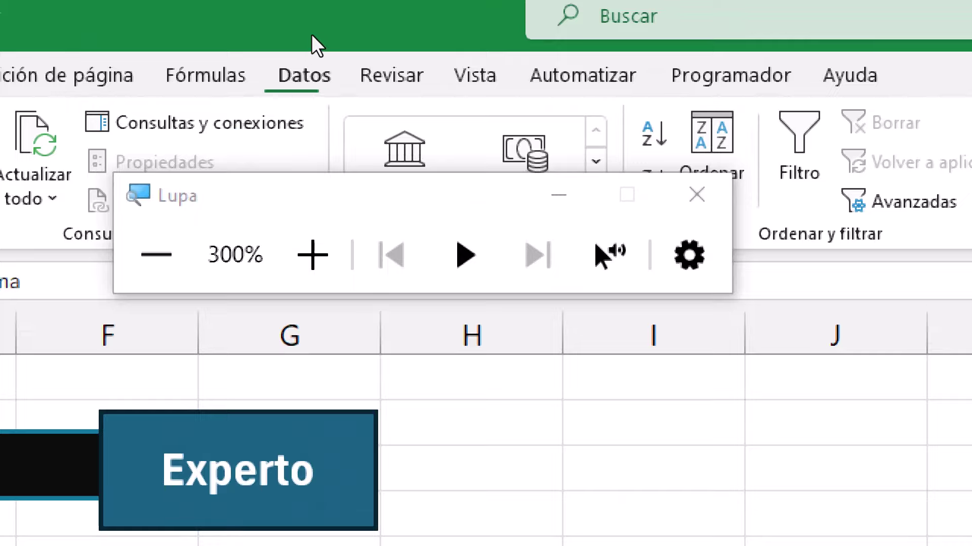
key("super+minus")
key("super+minus")
key("super+Escape")
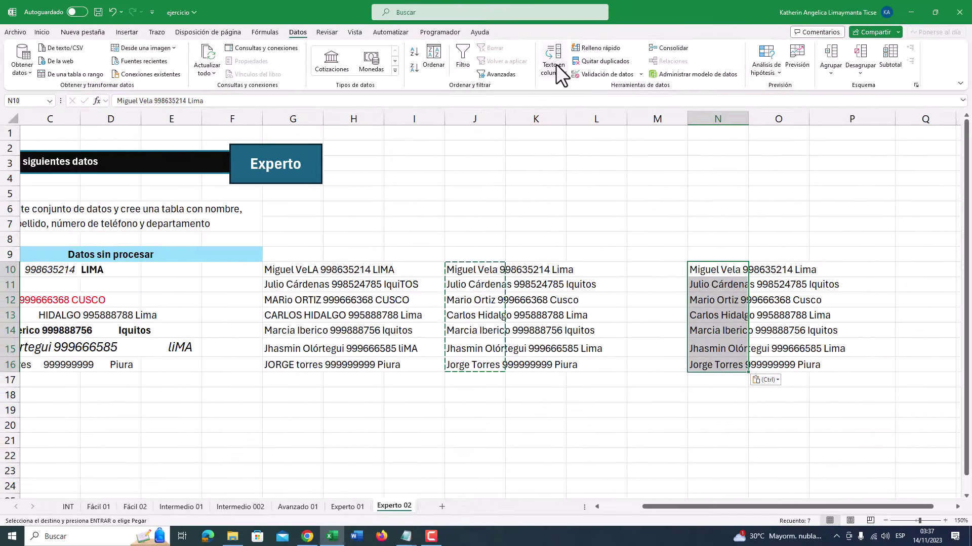
key("super+plus")
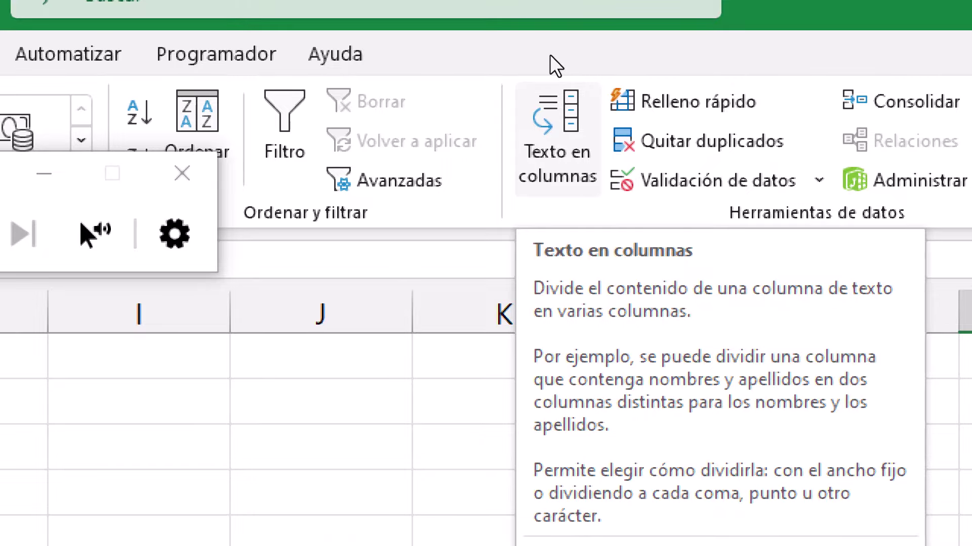
key("super+Escape")
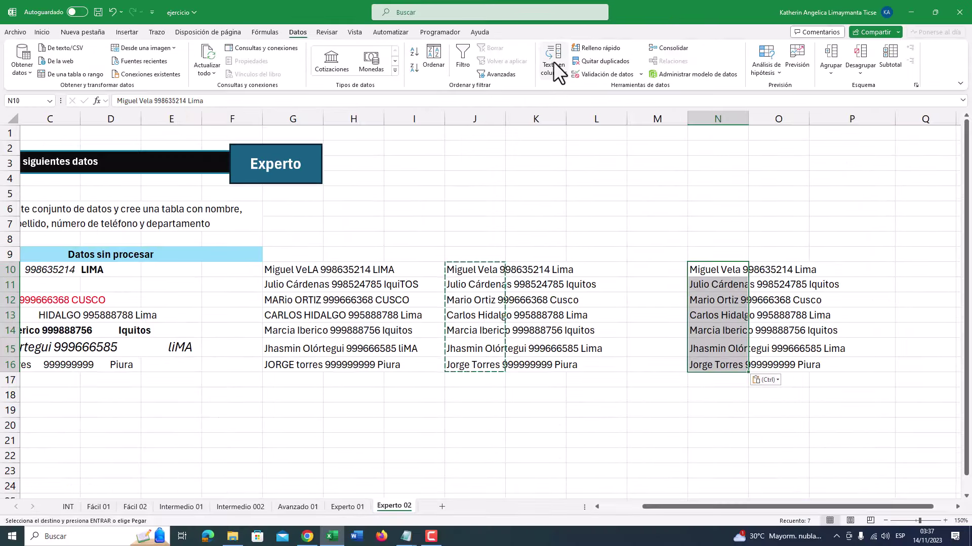
left_click(553, 66)
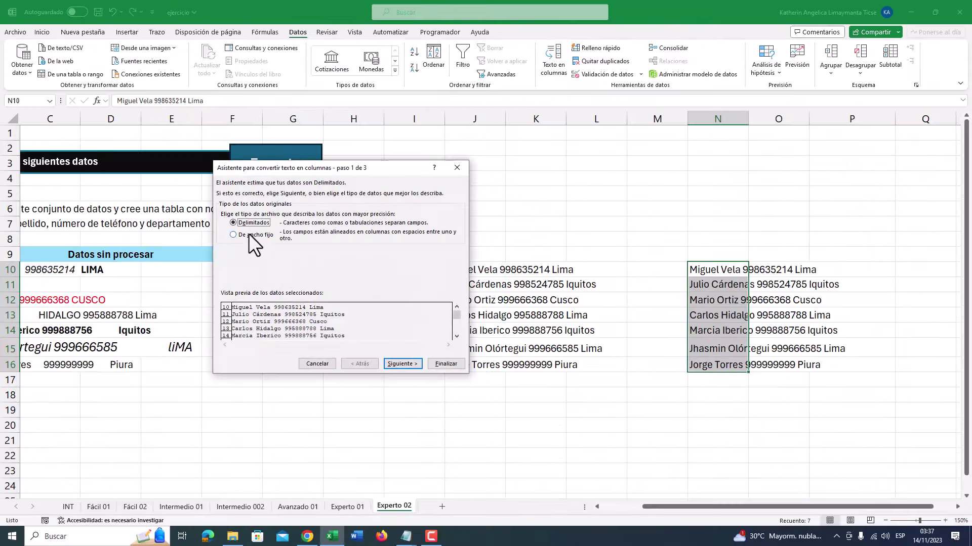
key("super+plus")
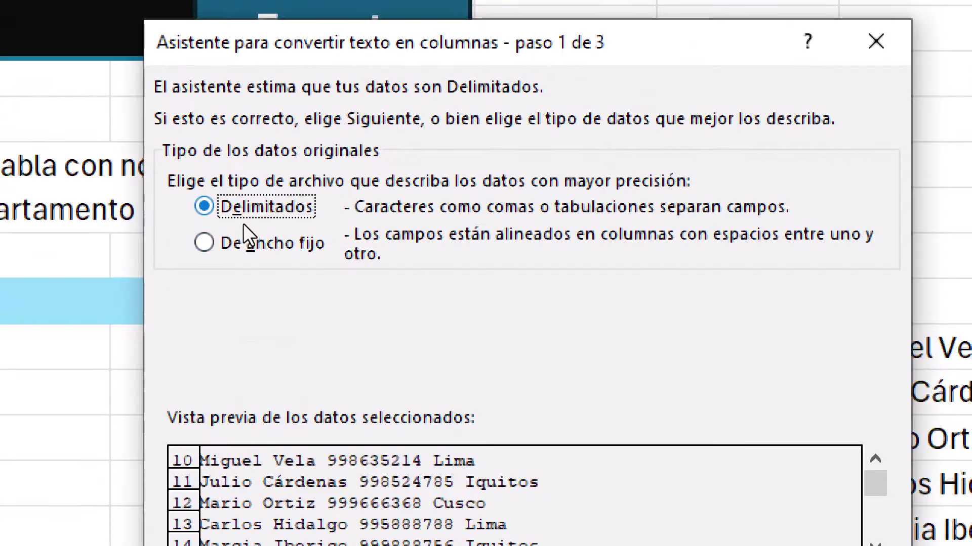
key("super+Escape")
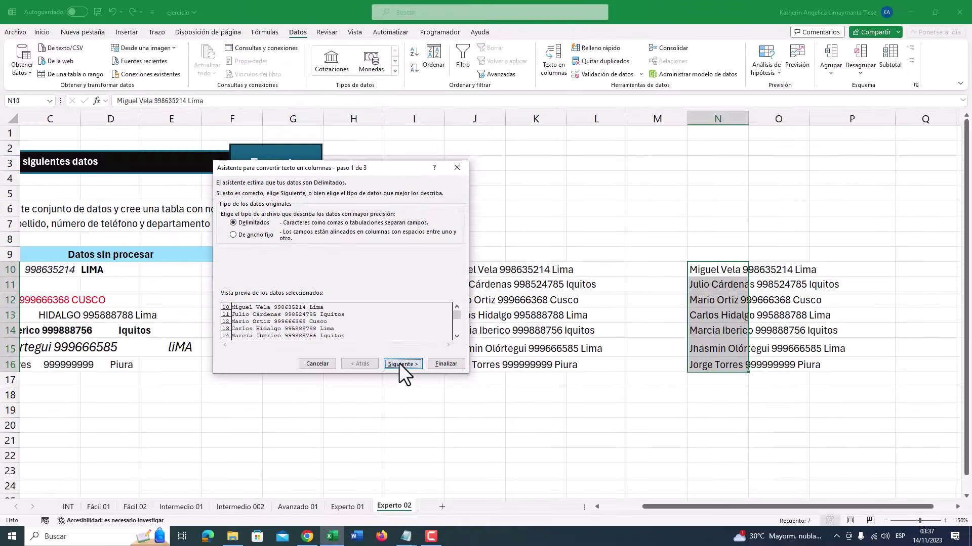
left_click(403, 364)
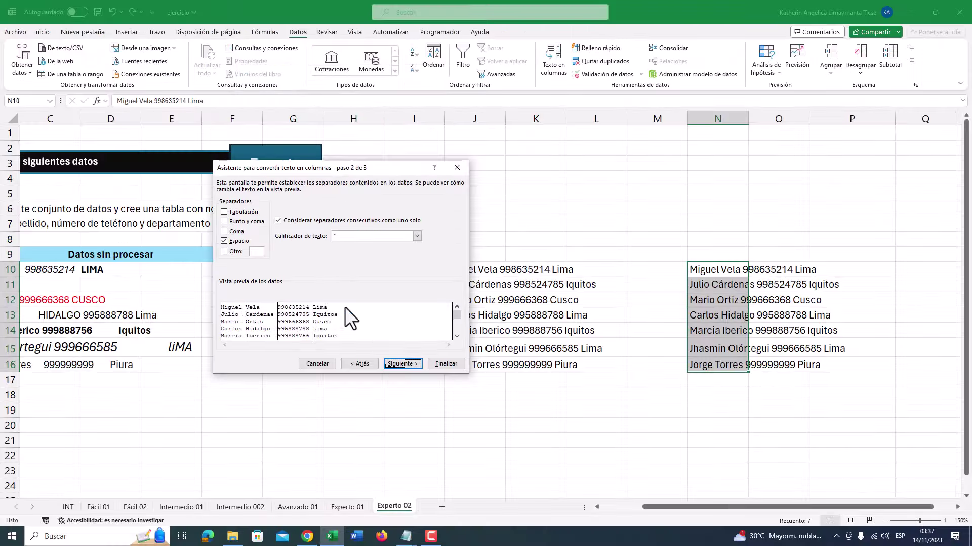
Step: Use Espacio as the separator for splitting the text and continue to the final wizard stage
key("super+plus")
left_click(230, 241)
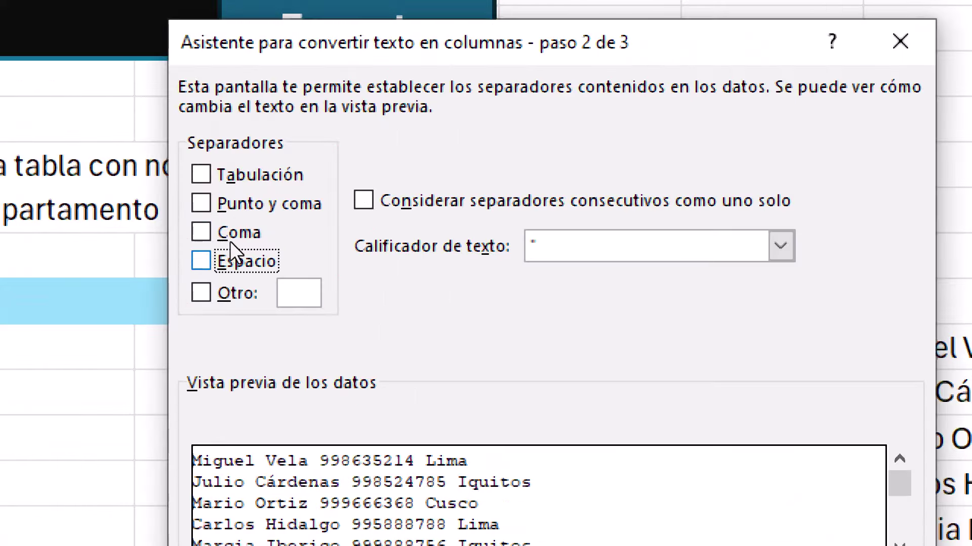
left_click(229, 242)
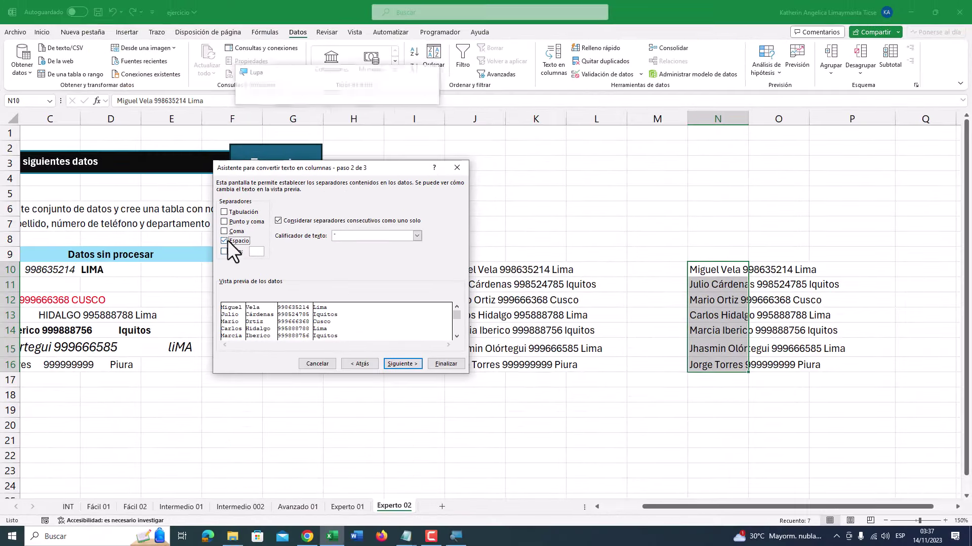
left_click(401, 364)
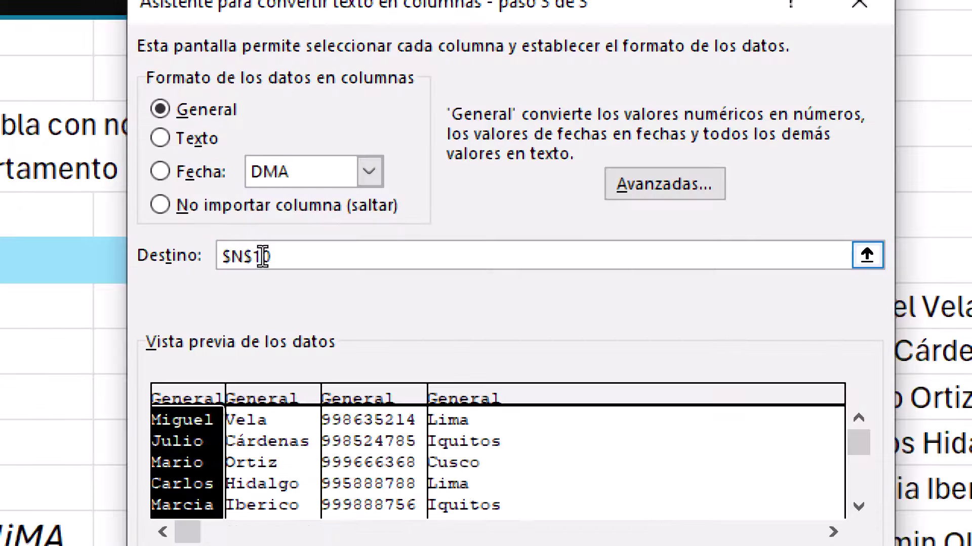
Step: Set the split destination to $Q$10 and finish the text-to-columns conversion
double_click(256, 253)
key("BackSpace")
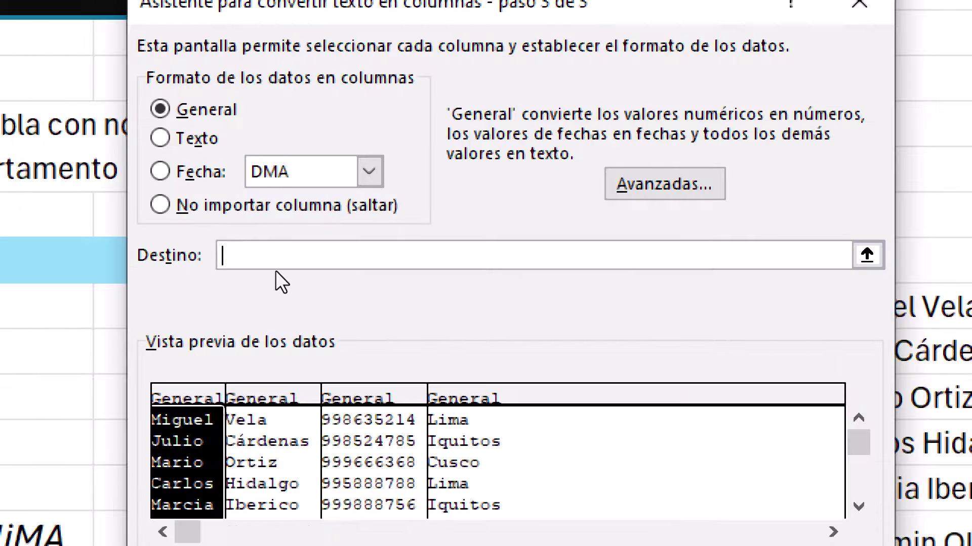
left_click(916, 273)
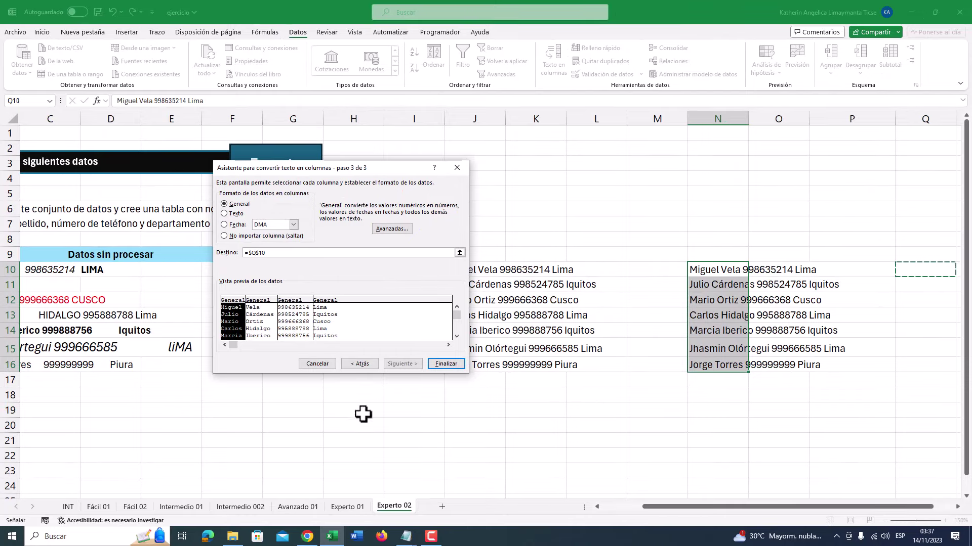
left_click(445, 363)
scroll(726, 503, "right", 3)
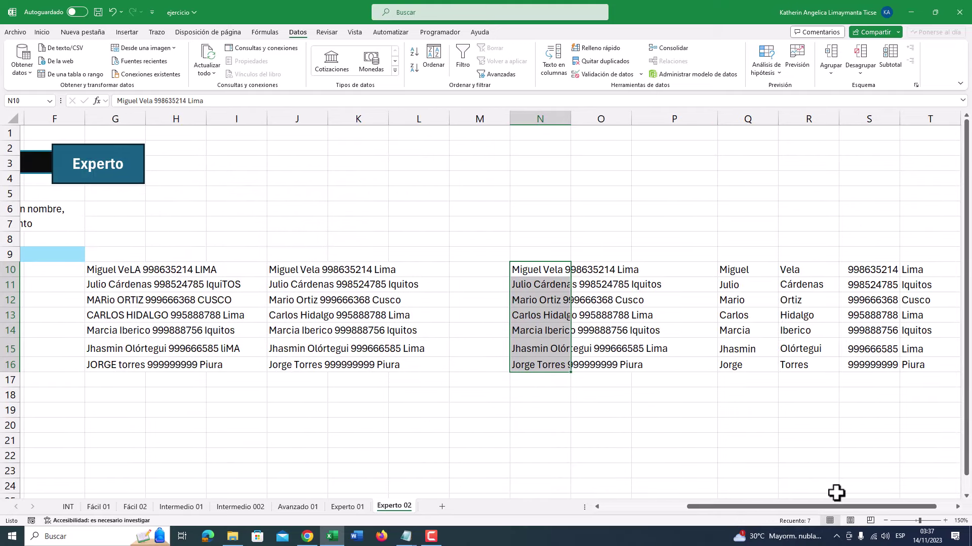
Step: Check the separated name, surname, phone and city values in row 10 of the split data
left_click(809, 271)
left_click_drag(889, 271, 838, 273)
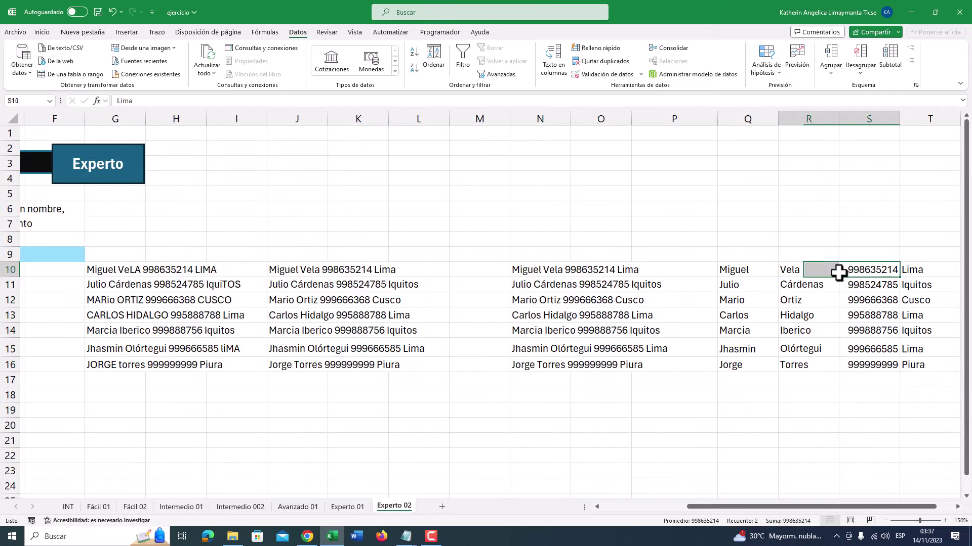
left_click(741, 272)
left_click(809, 272)
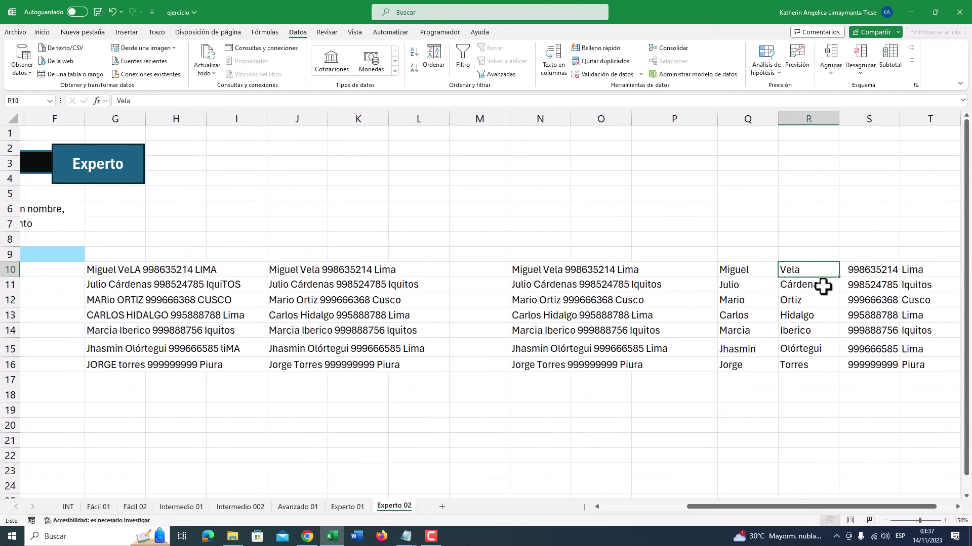
left_click(860, 266)
left_click(926, 270)
left_click(809, 271)
left_click(749, 273)
left_click(820, 270)
Step: Clear the helper formulas and pasted values from G10:O16
left_click_drag(726, 506, 663, 507)
left_click_drag(364, 279, 833, 368)
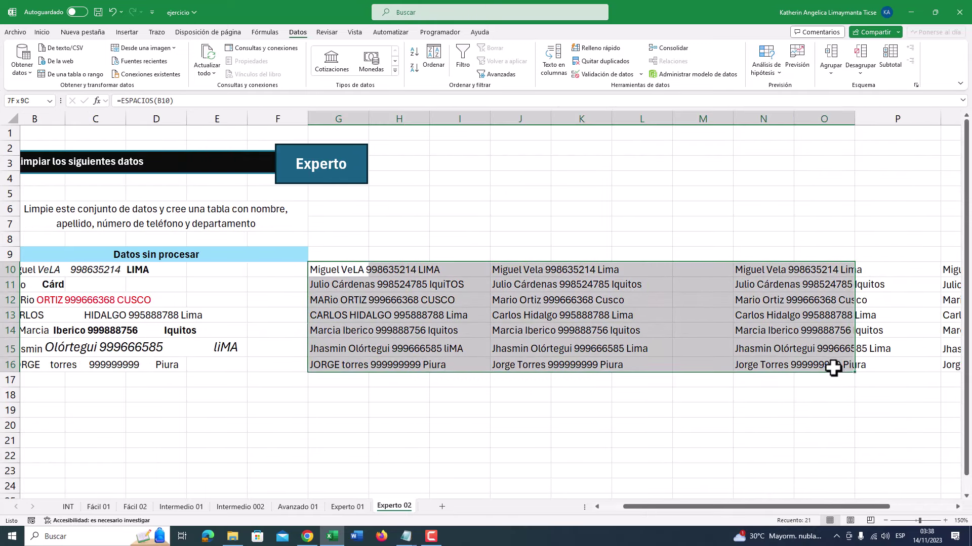
key("Delete")
left_click(580, 210)
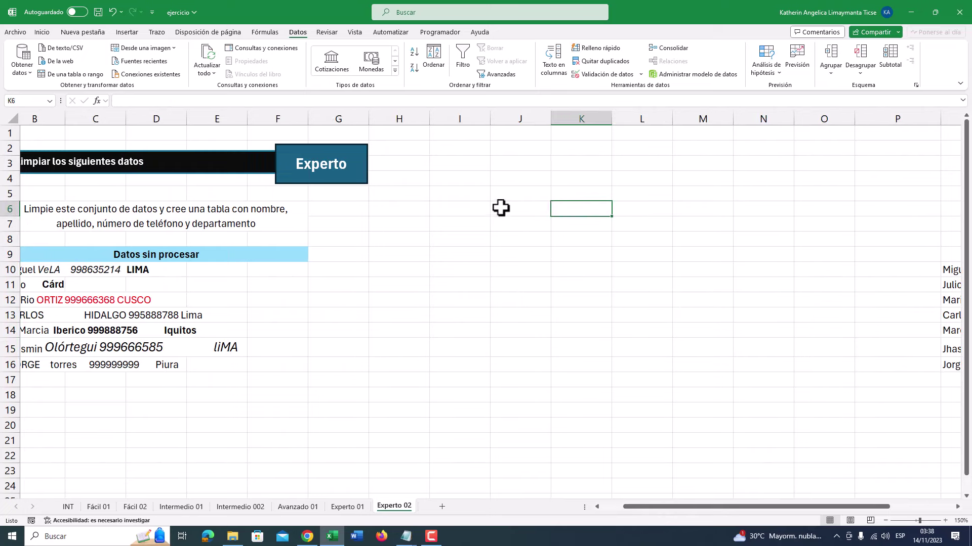
Step: Delete the empty columns K through P to bring the split data closer to the raw data
left_click_drag(835, 507, 855, 508)
left_click_drag(360, 118, 656, 119)
right_click(658, 122)
left_click(694, 236)
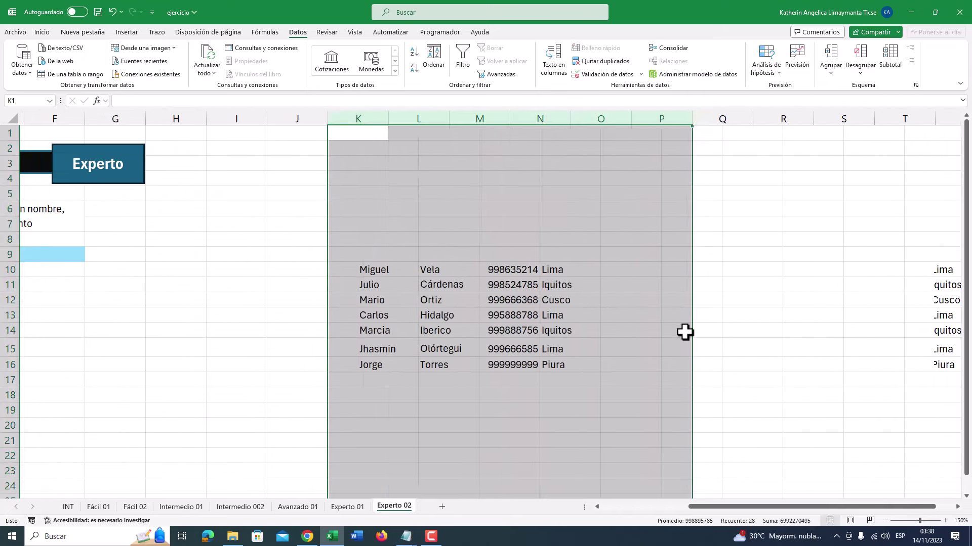
left_click_drag(739, 509, 600, 511)
left_click(536, 301)
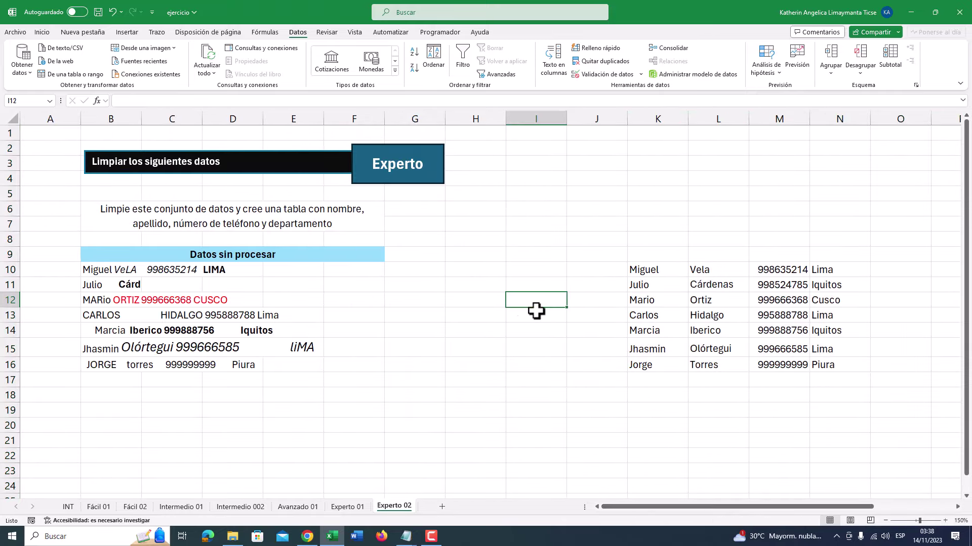
Step: Enter the headers Nombre, Apellido, Teléfono and Ciudad in K9:N9 above the split data
left_click(650, 269)
left_click(681, 256)
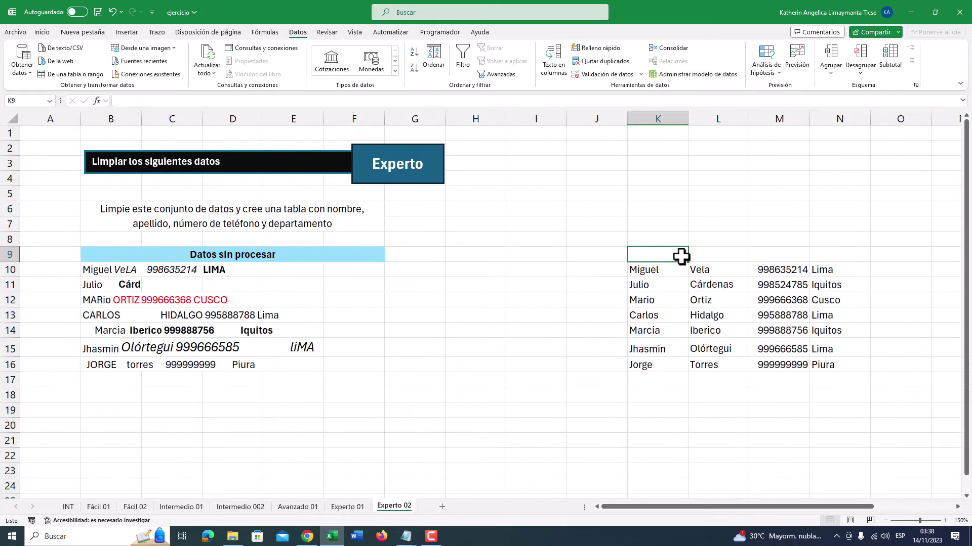
type("nO")
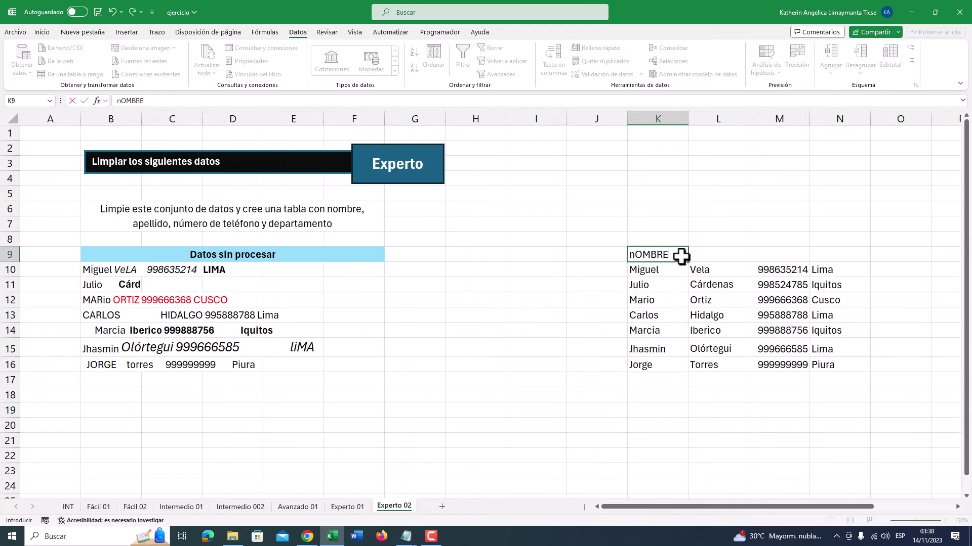
type("mbre")
key("Tab")
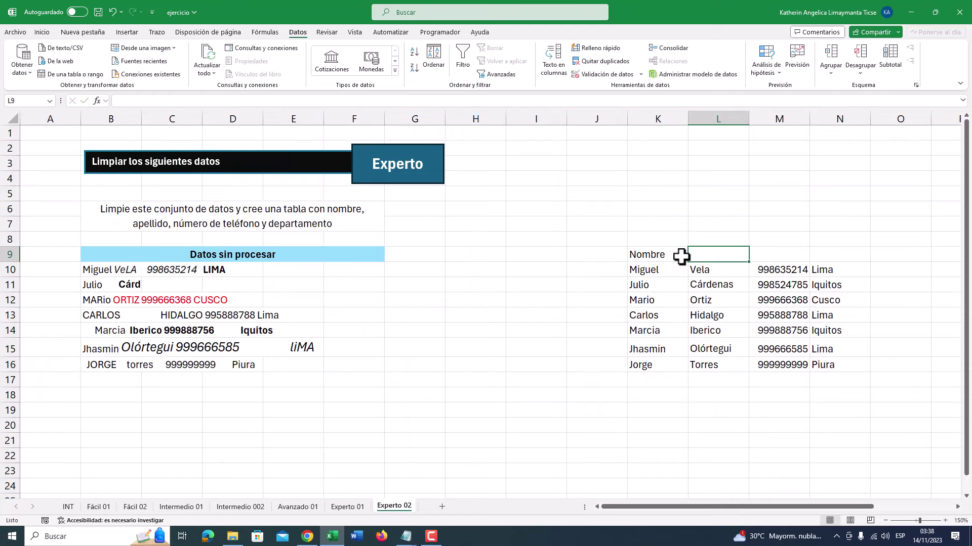
type("Apellido")
key("Tab")
type("Teléfono")
key("Tab")
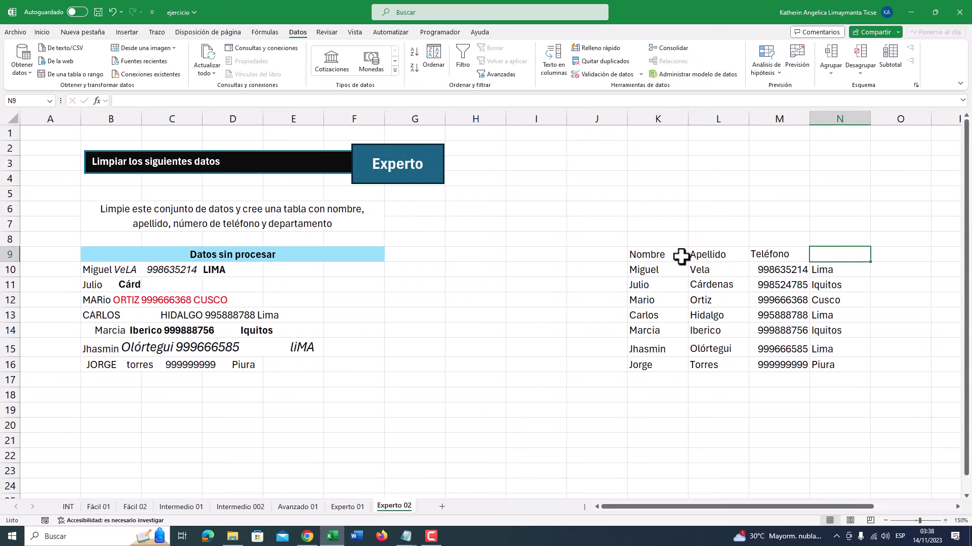
type("Ciudad")
key("Return")
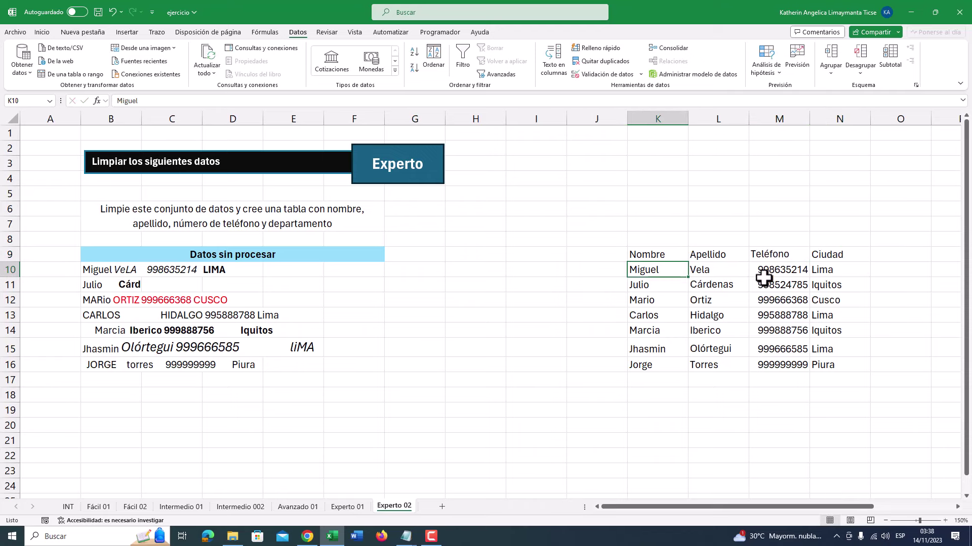
Step: Open the cell format settings for the phone numbers in M10:M16 and choose the Personalizada number category
left_click(781, 361)
left_click(779, 269)
left_click(739, 286)
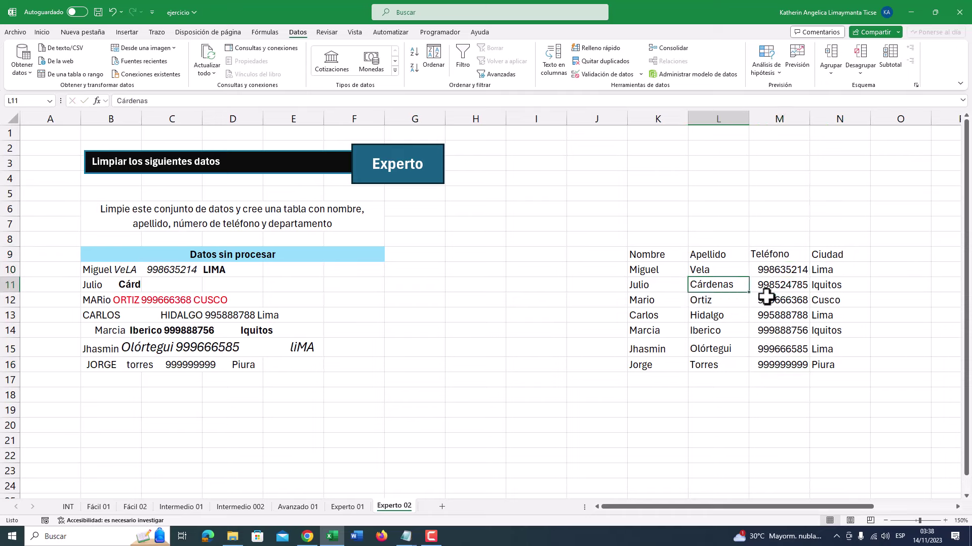
left_click_drag(782, 272, 778, 366)
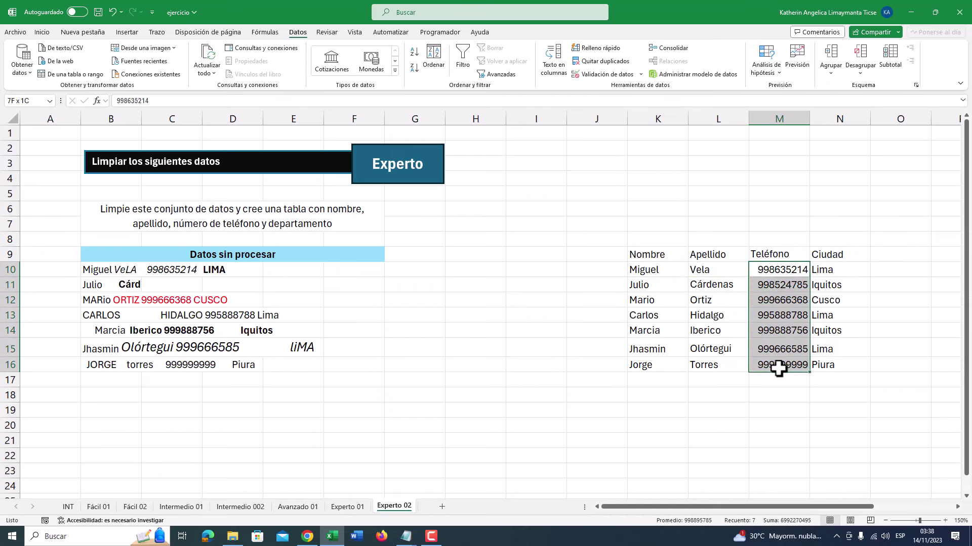
right_click(773, 283)
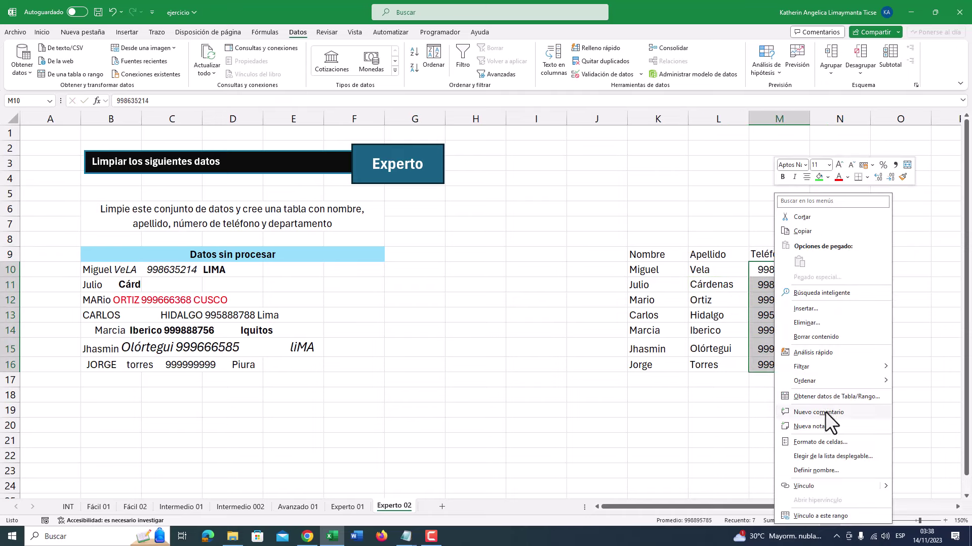
left_click(829, 441)
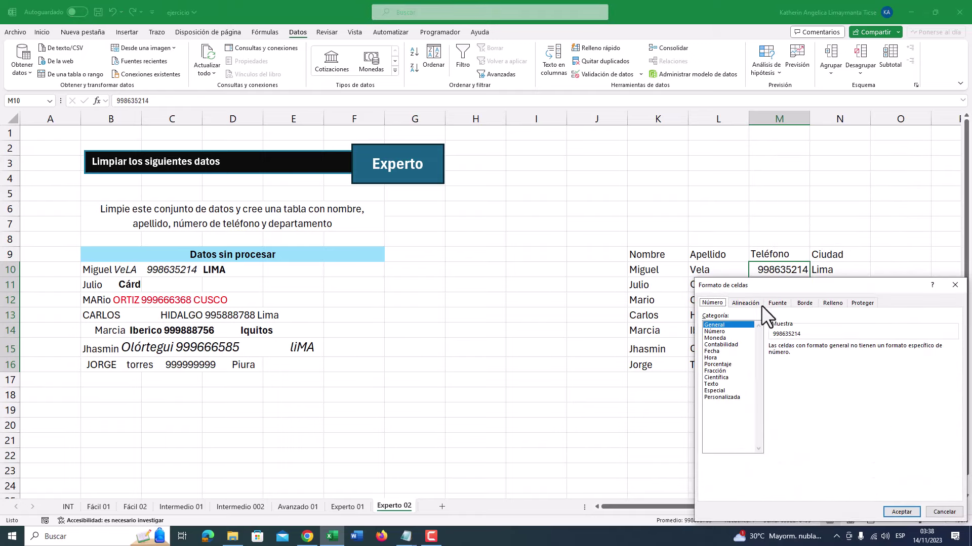
left_click_drag(776, 285, 400, 158)
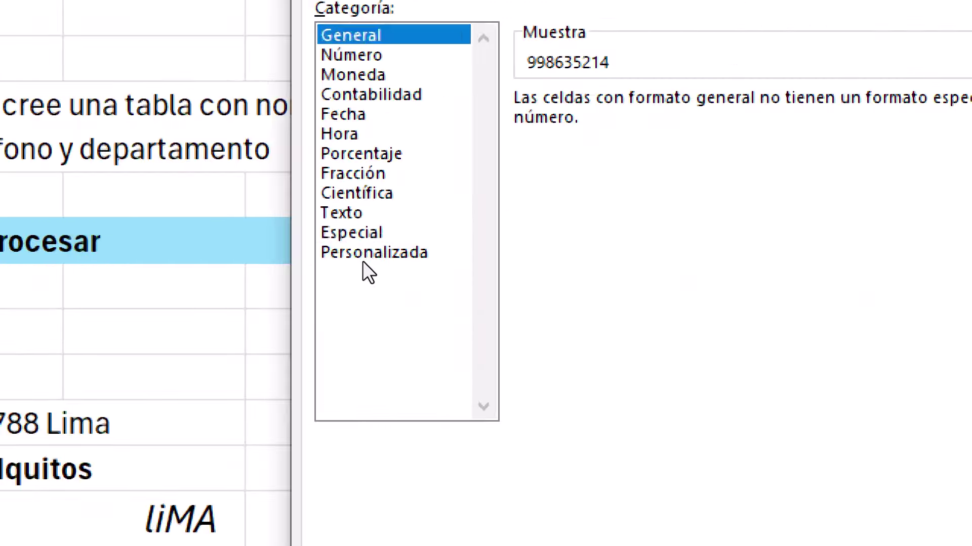
left_click(360, 251)
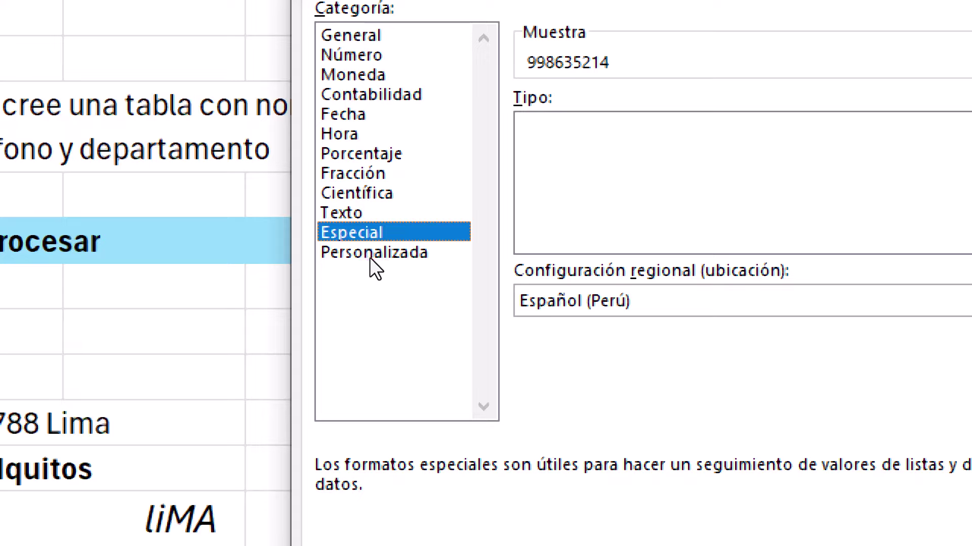
left_click(365, 258)
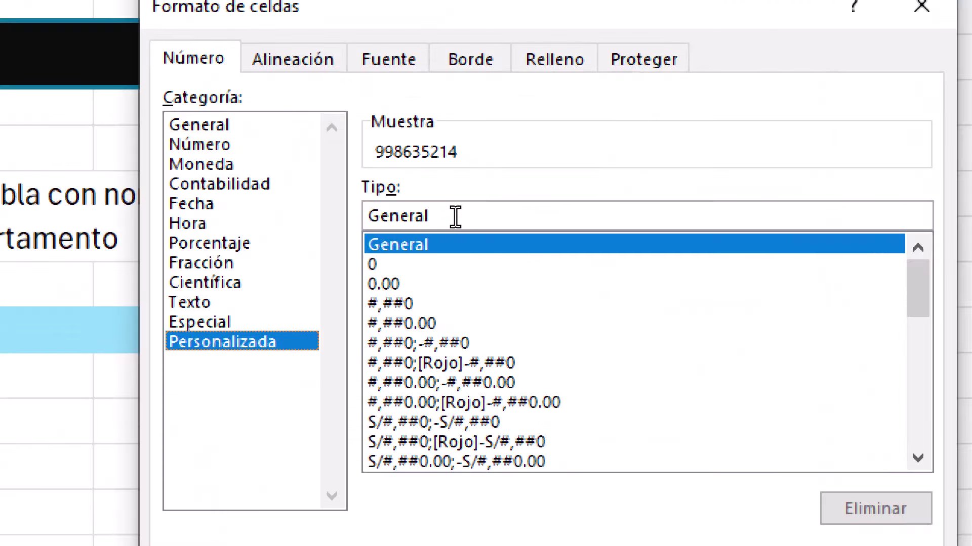
Step: Set the custom number format code to +51(###-###-###) and apply it to the phone numbers
double_click(440, 217)
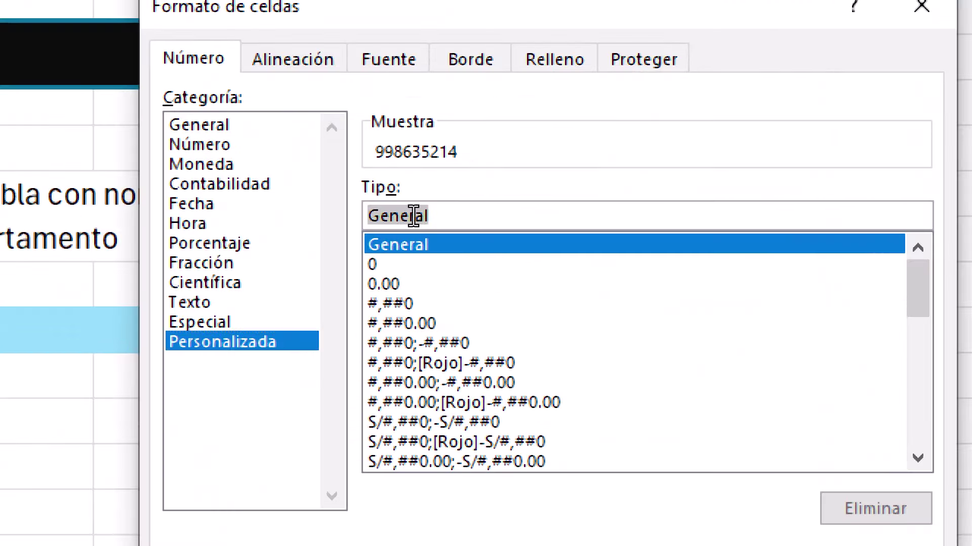
key("BackSpace")
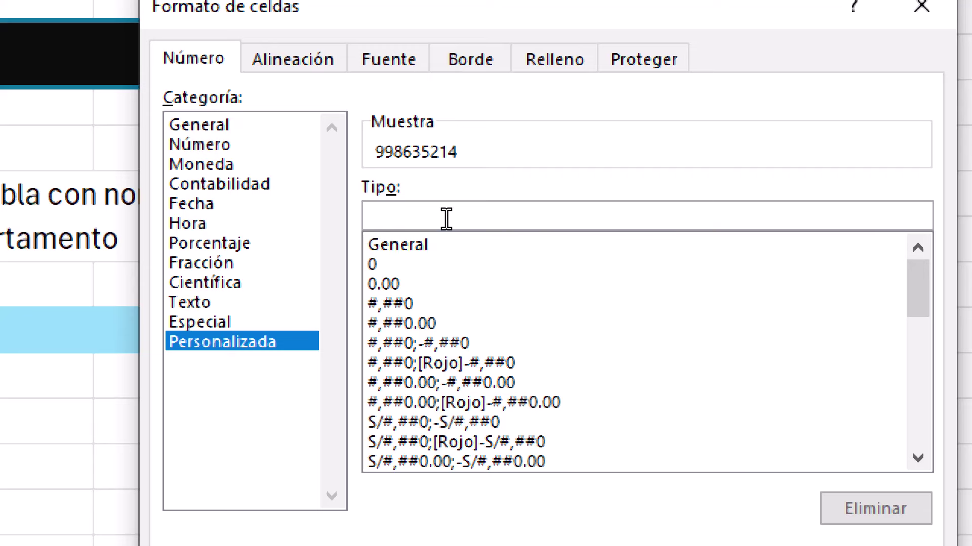
type("+51")
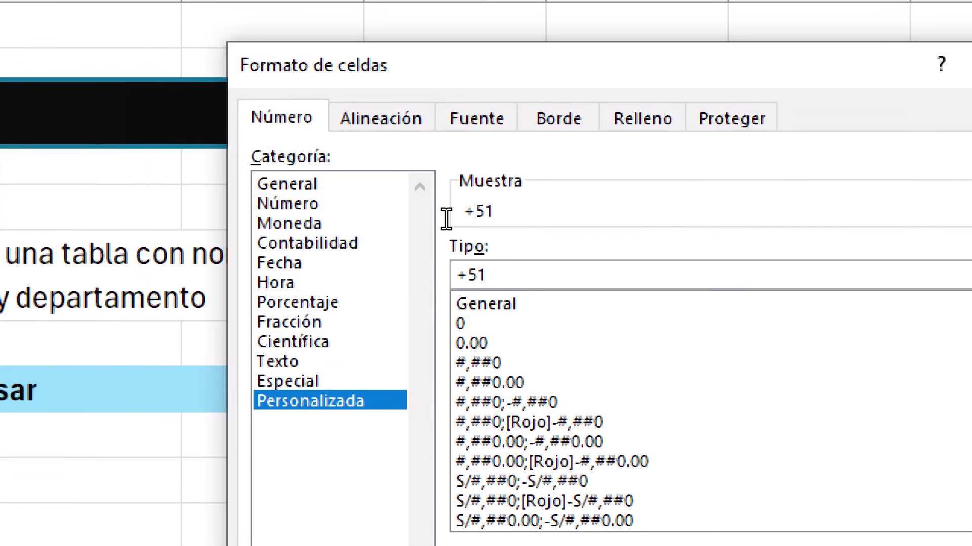
type("(")
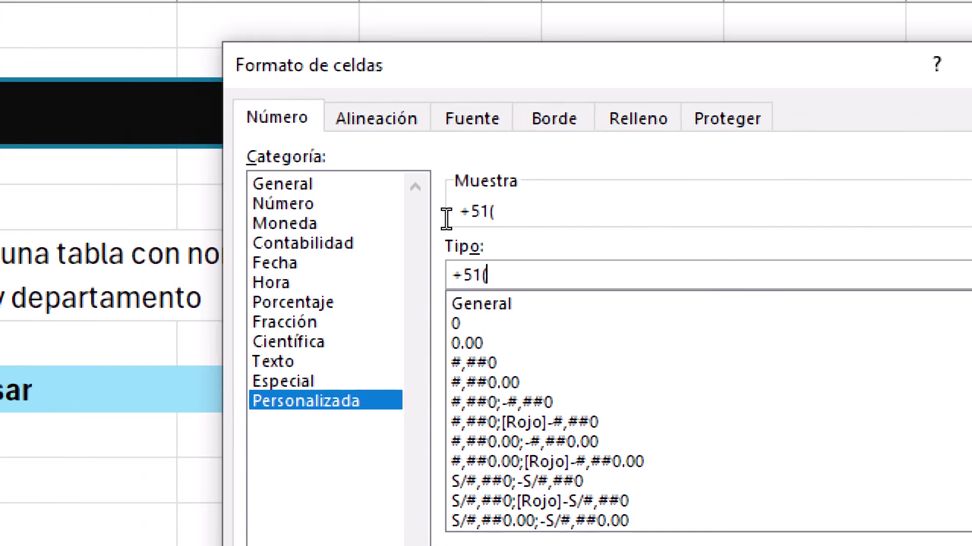
type("#")
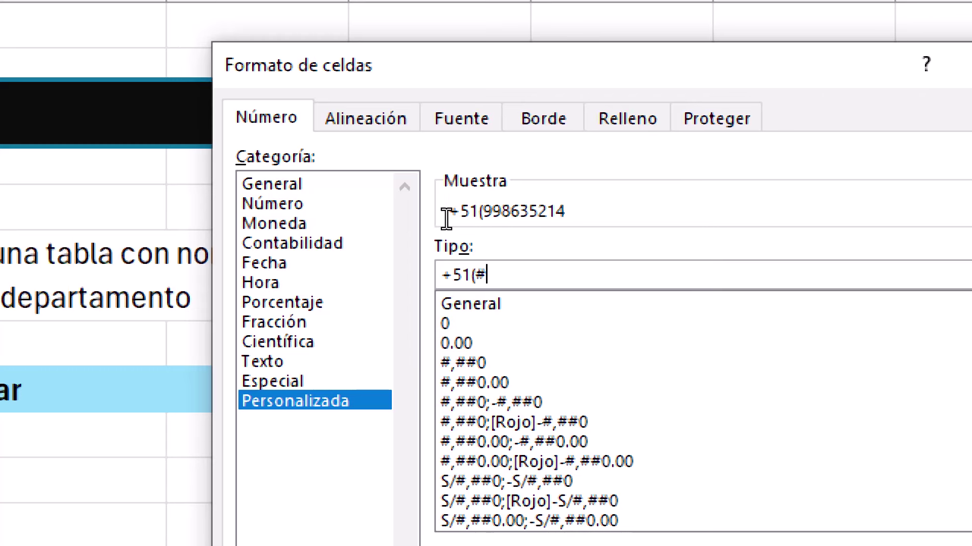
type("##")
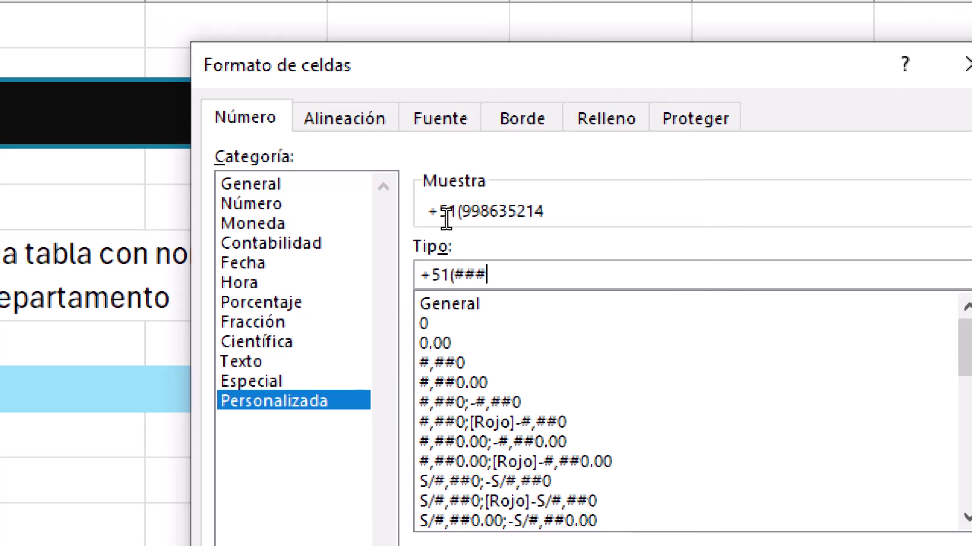
type("-###")
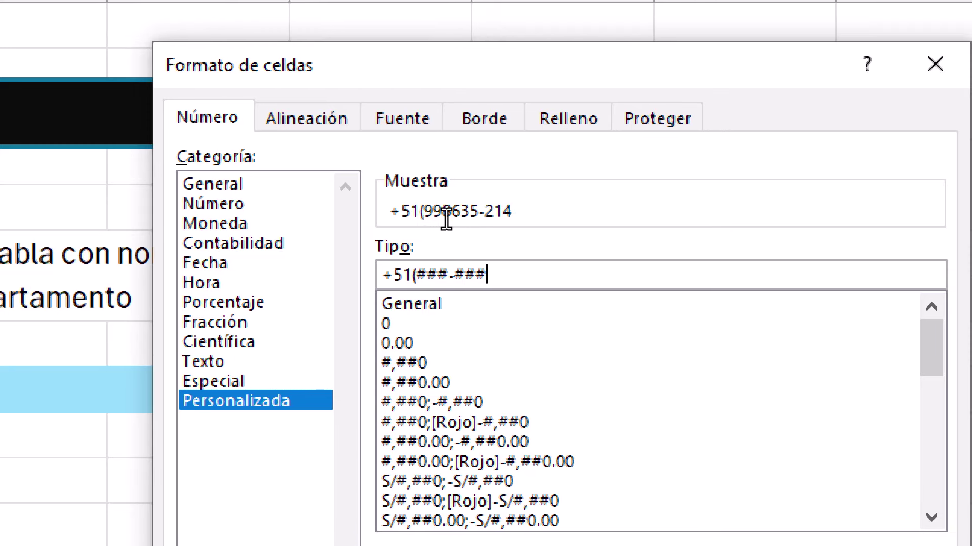
type("-###")
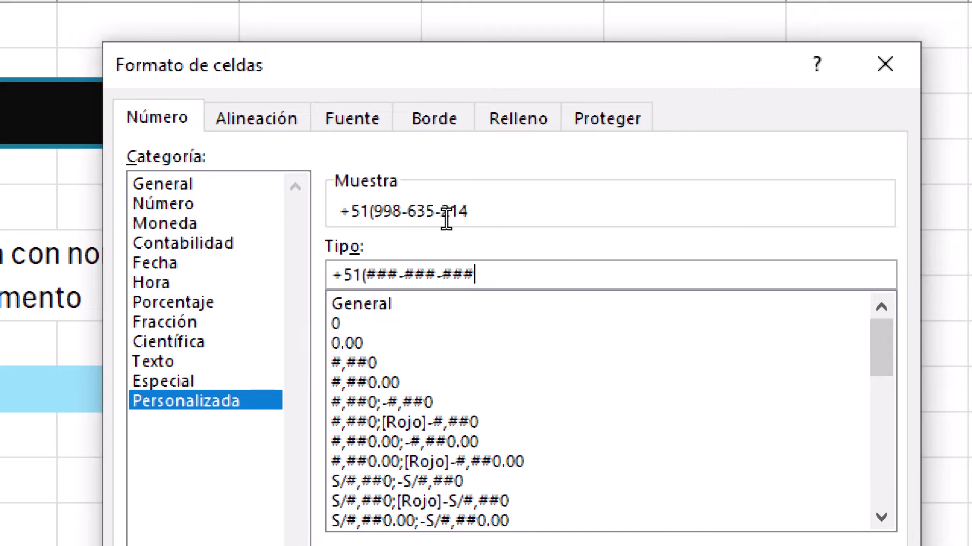
type(")=")
key("BackSpace")
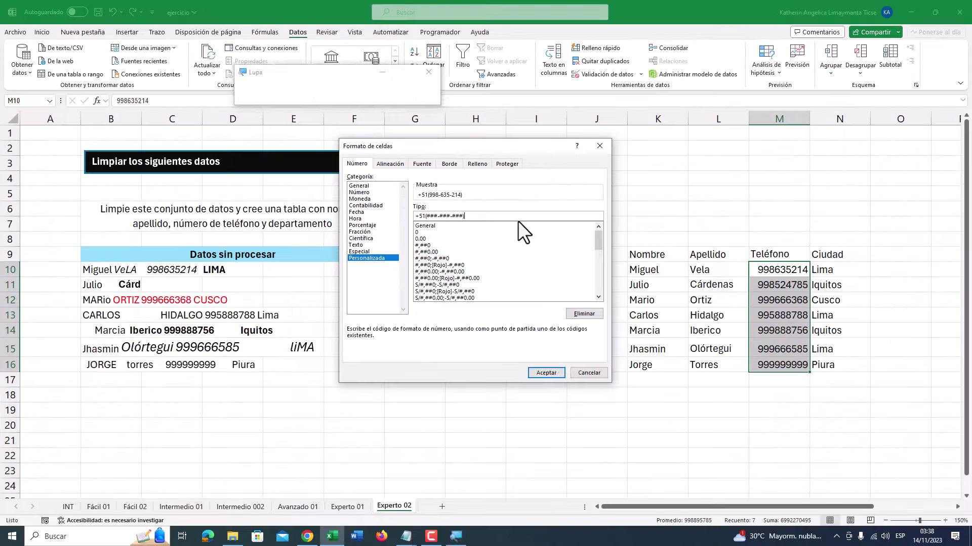
left_click(552, 372)
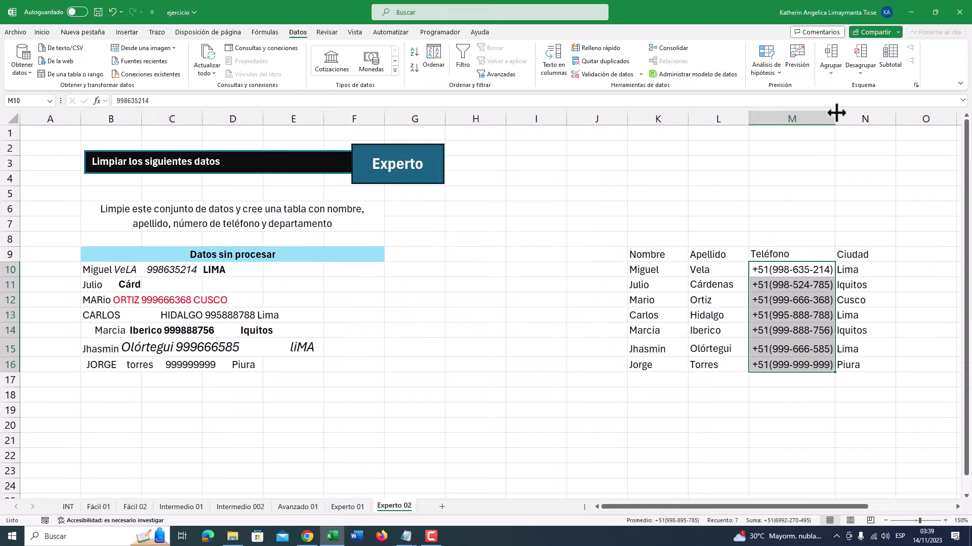
Step: Widen the Teléfono column M beyond the width of its formatted numbers
left_click_drag(836, 112, 862, 112)
left_click(676, 317)
left_click_drag(826, 506, 881, 511)
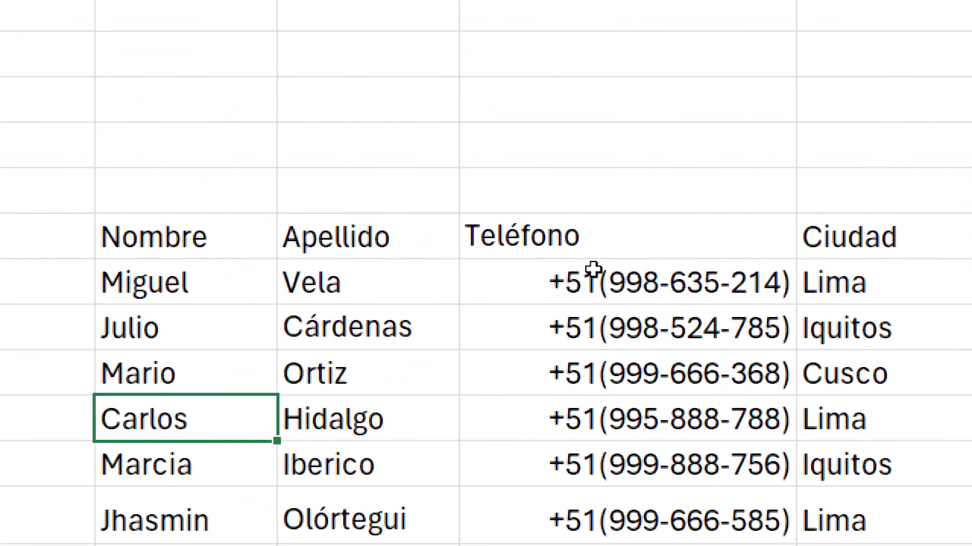
Step: Inspect the underlying stored values of the formatted phone cells M10, M11 and M12
double_click(593, 271)
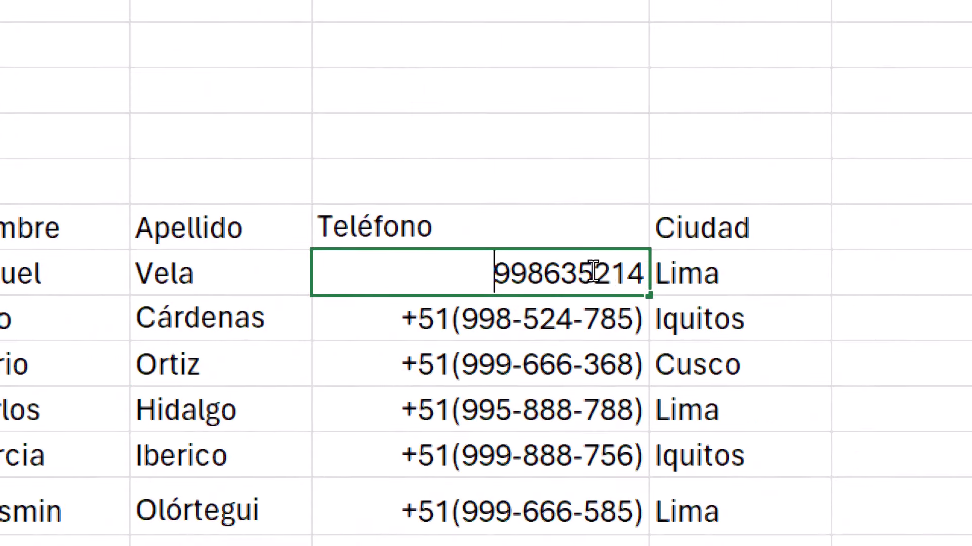
key("Return")
double_click(782, 321)
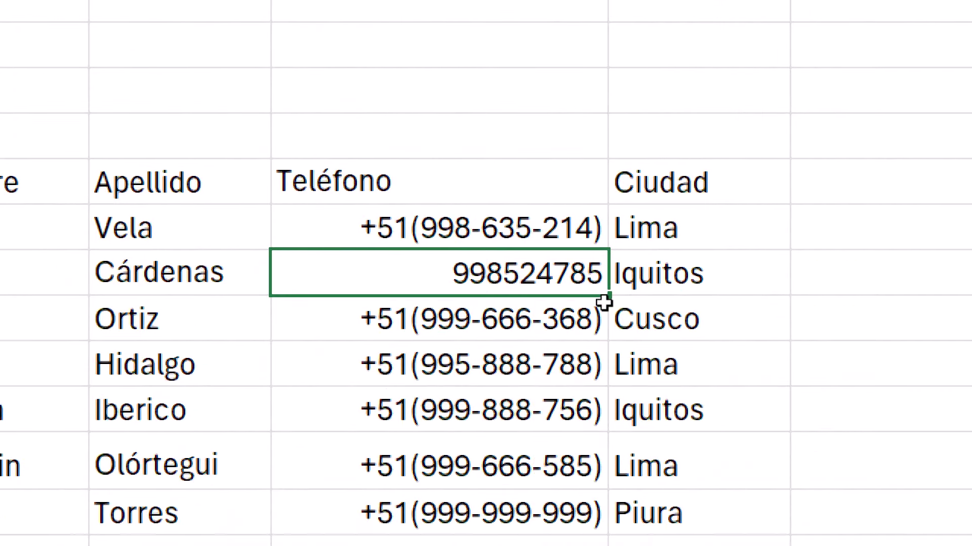
double_click(597, 319)
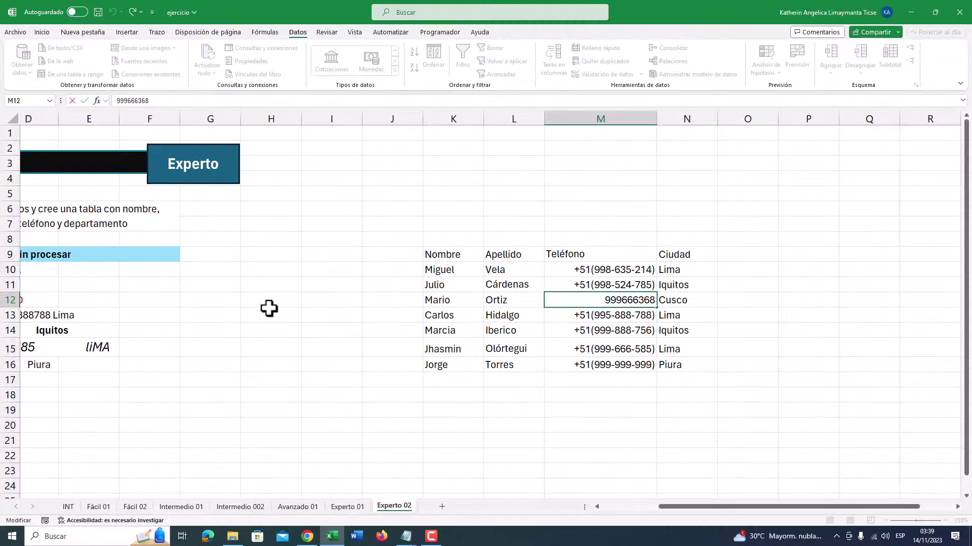
left_click(270, 304)
left_click_drag(676, 506, 368, 474)
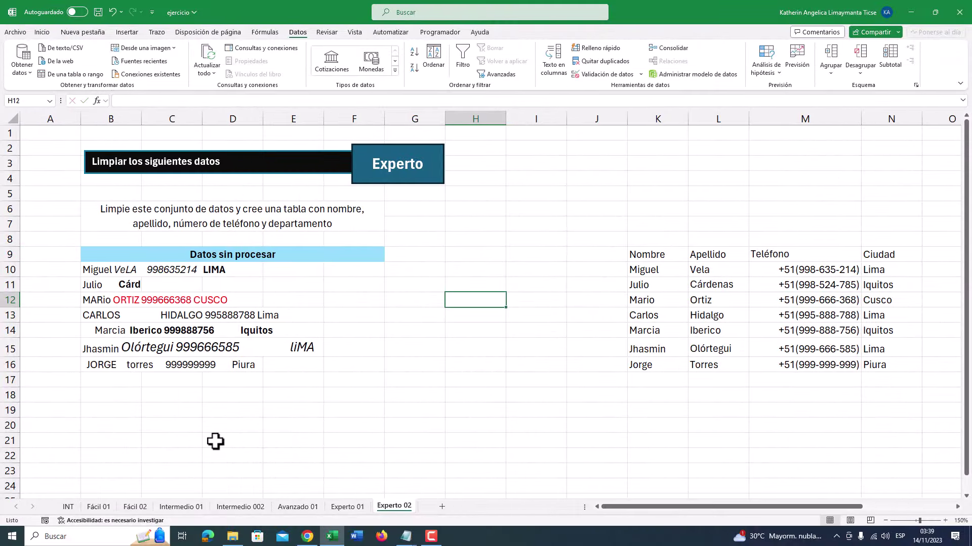
Step: Review the exercise sheets from Avanzado 01 back to Fácil 01 and forward again, returning to Experto 02
left_click(295, 508)
left_click(240, 507)
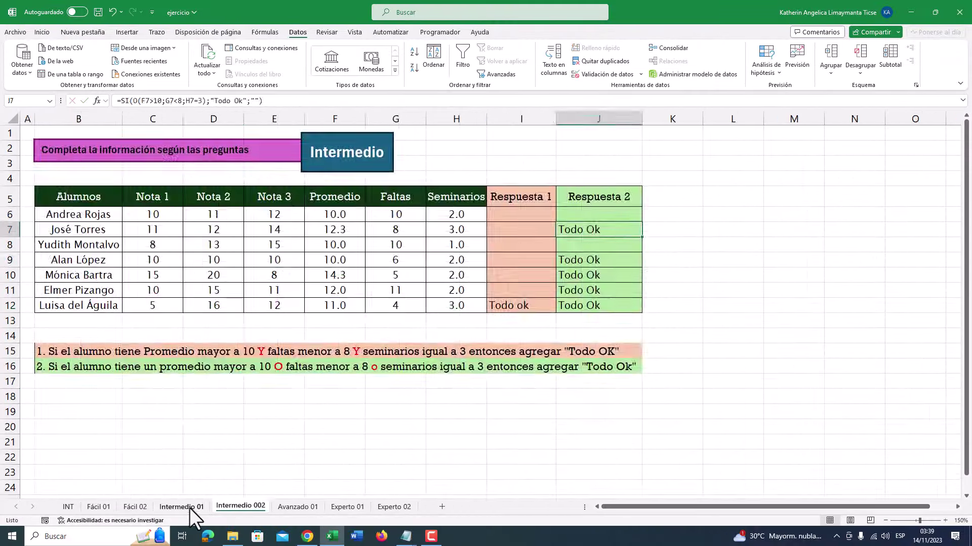
left_click(181, 507)
left_click(134, 507)
left_click(96, 507)
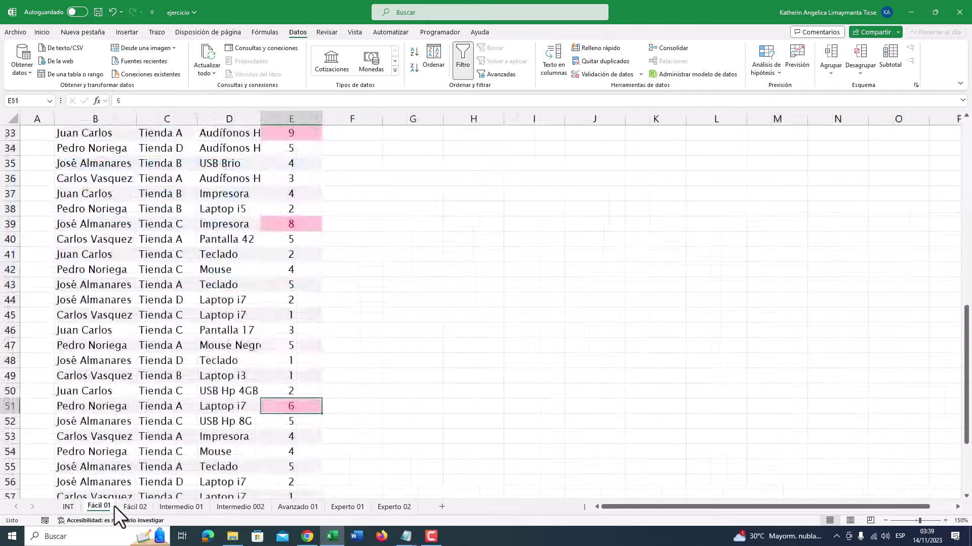
left_click(134, 507)
left_click(181, 507)
left_click(241, 507)
left_click(308, 507)
left_click(355, 508)
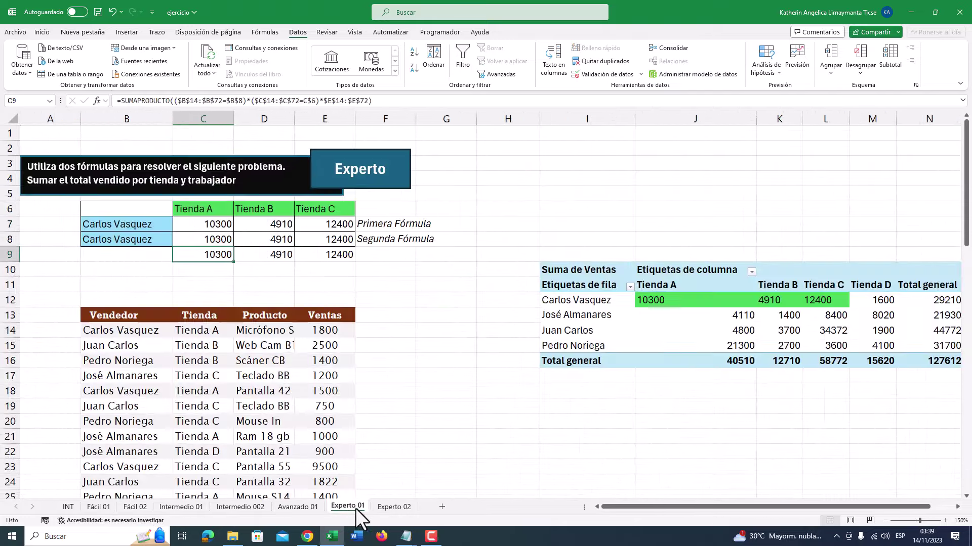
left_click(397, 506)
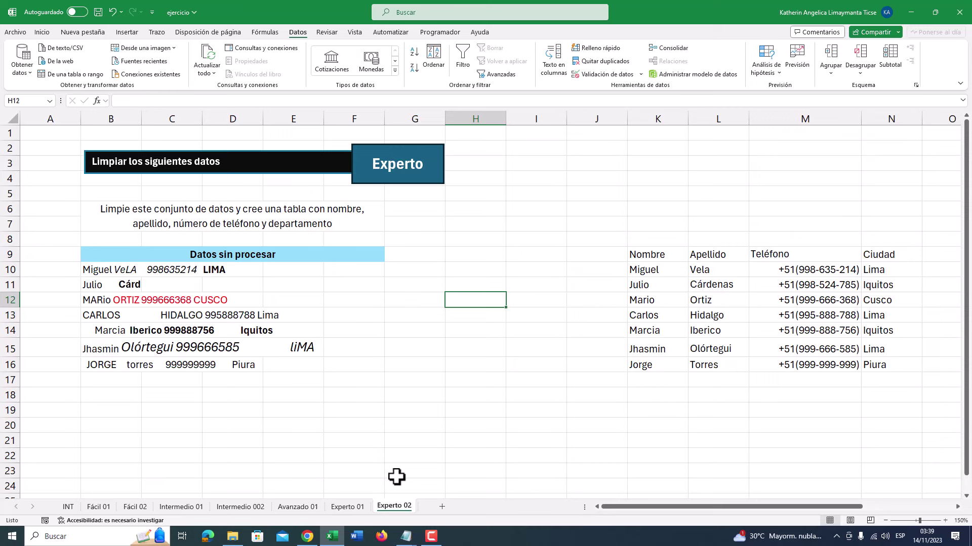